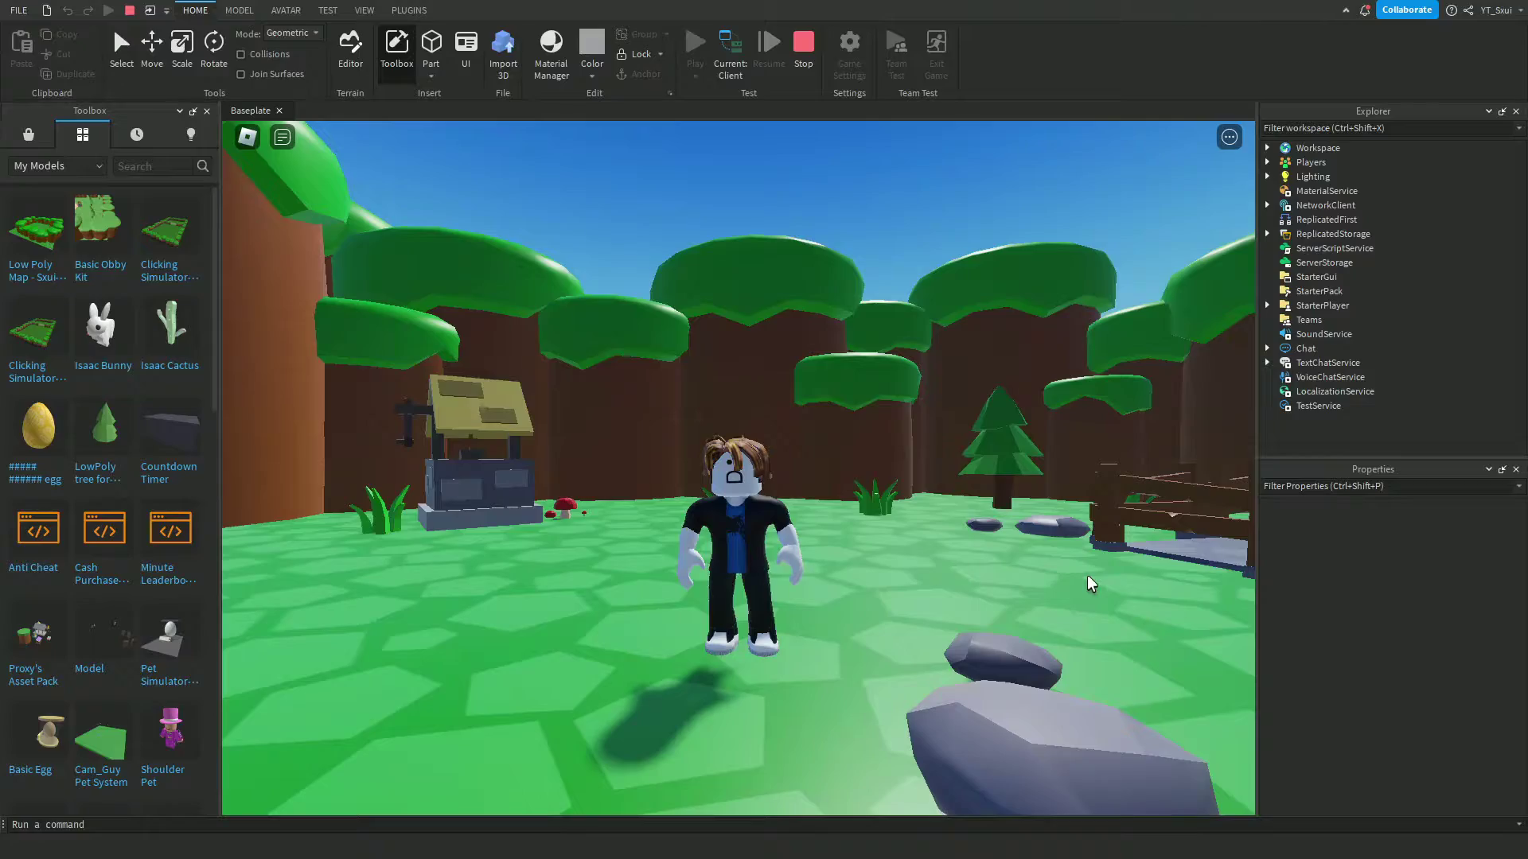
- Play-test the map, running the avatar past the fence toward the well hut and back
{"action": "right_click_drag", "start_coordinate": [1087, 574], "coordinate": [1087, 574]}
{"action": "key", "text": "w"}
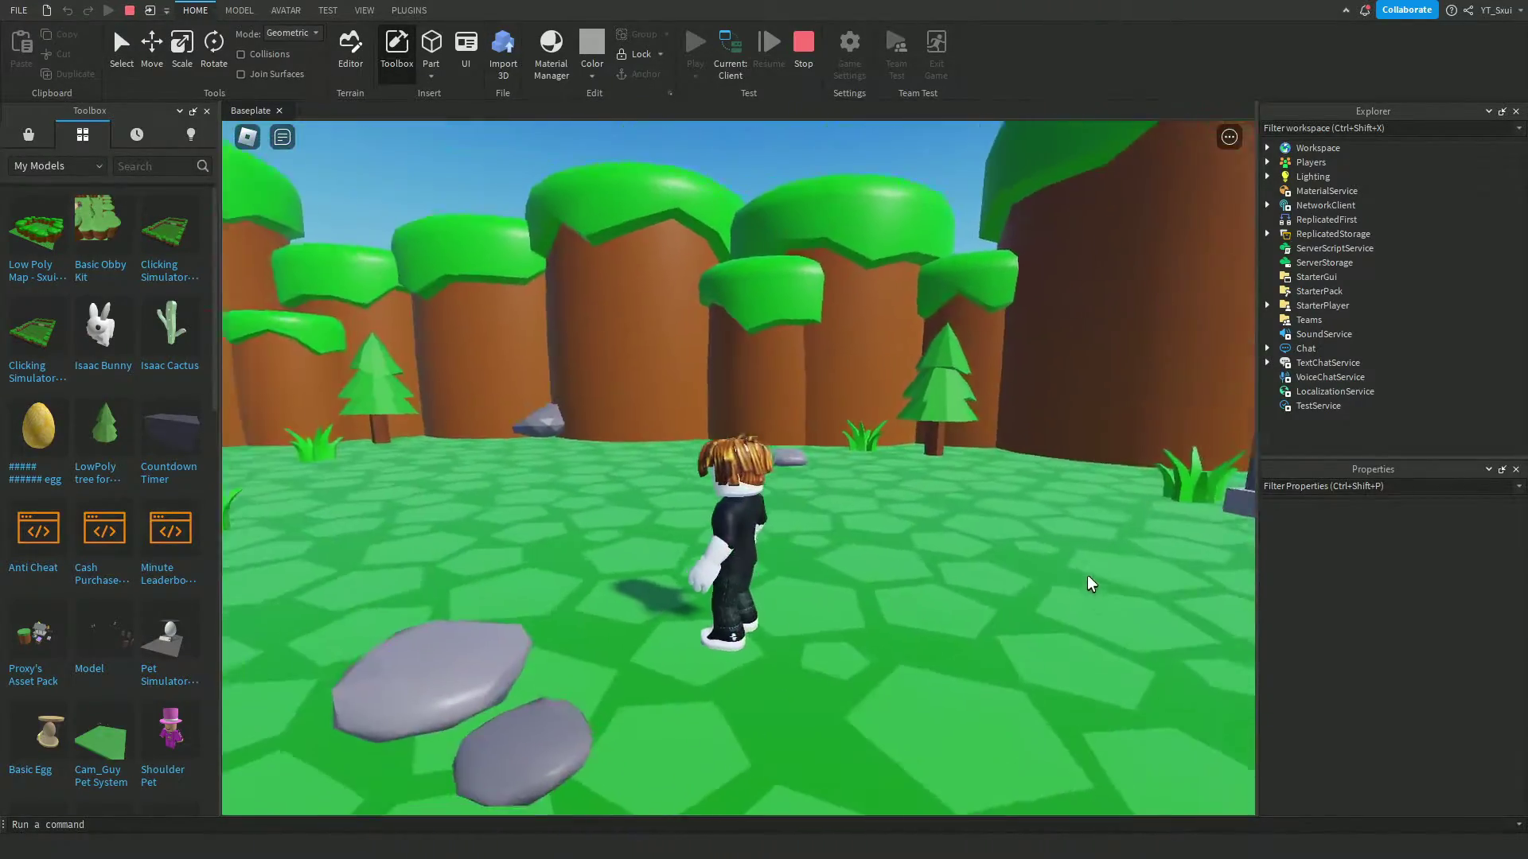
{"action": "key", "text": "a"}
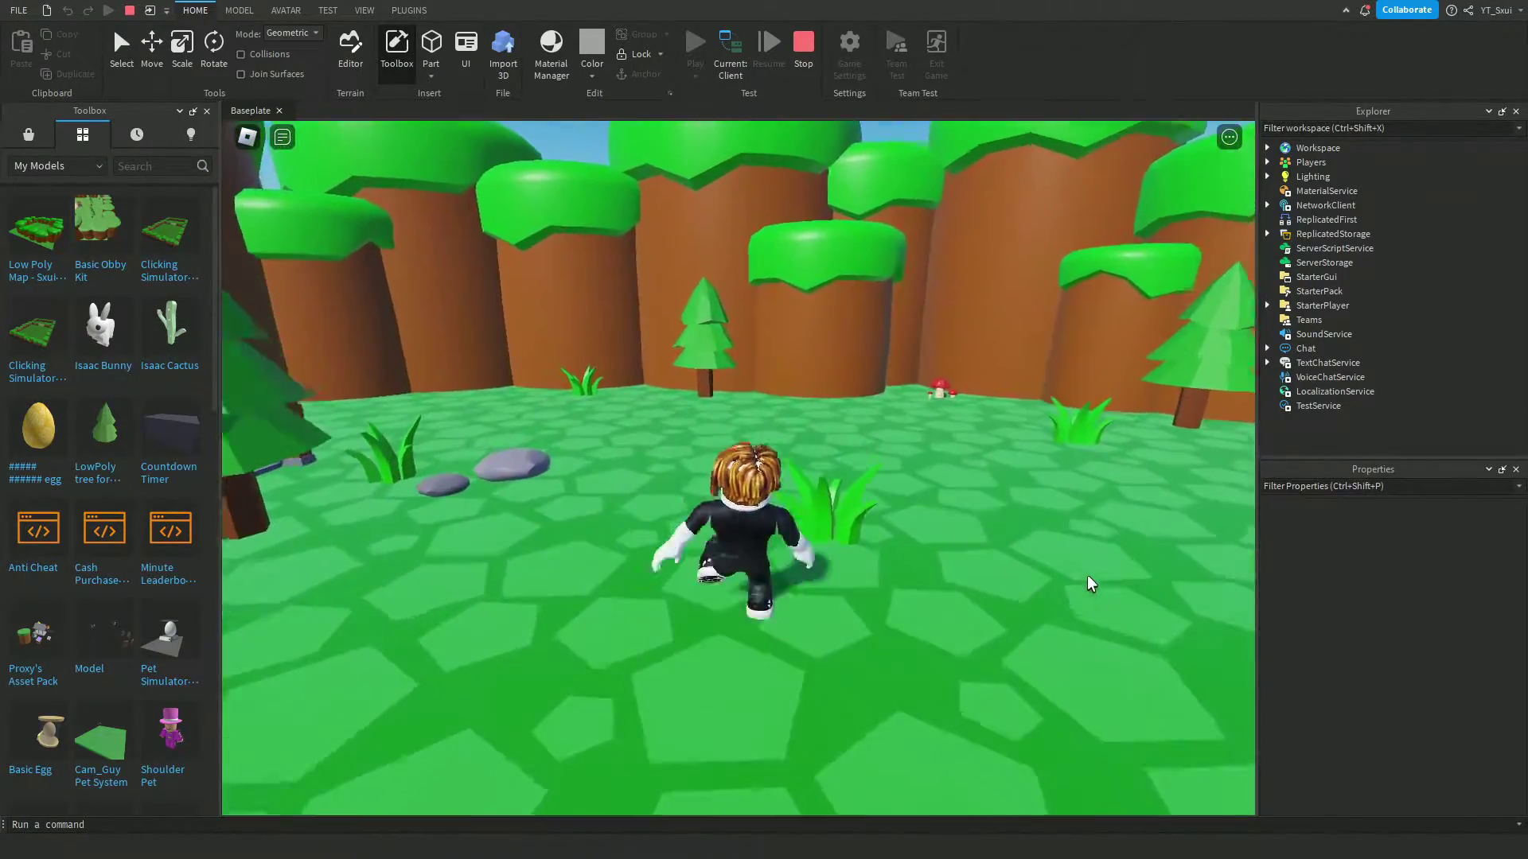
{"action": "key", "text": "w"}
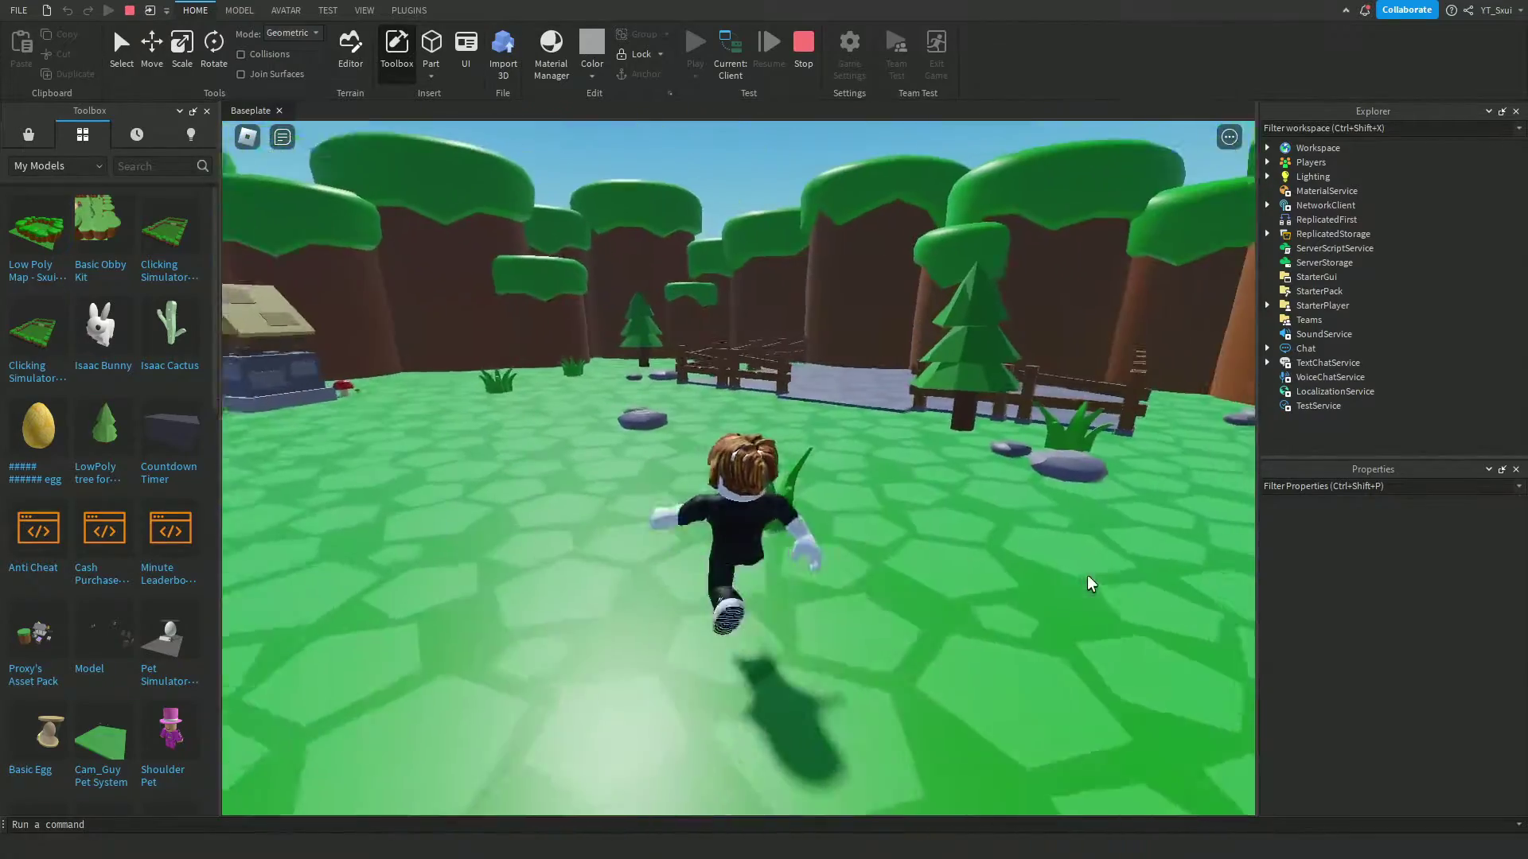
{"action": "key", "text": "a"}
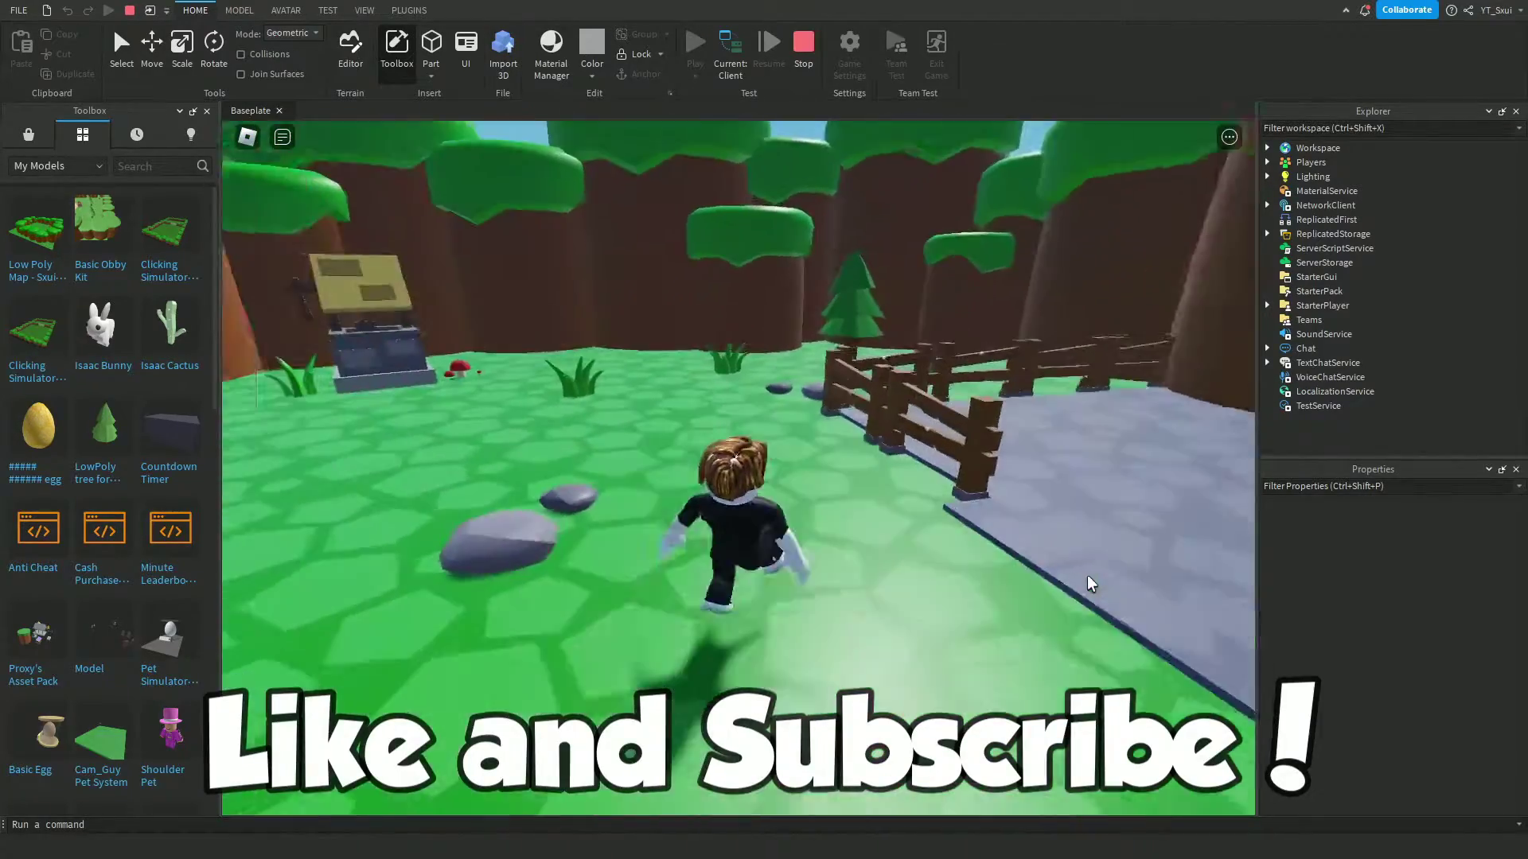
{"action": "key", "text": "s"}
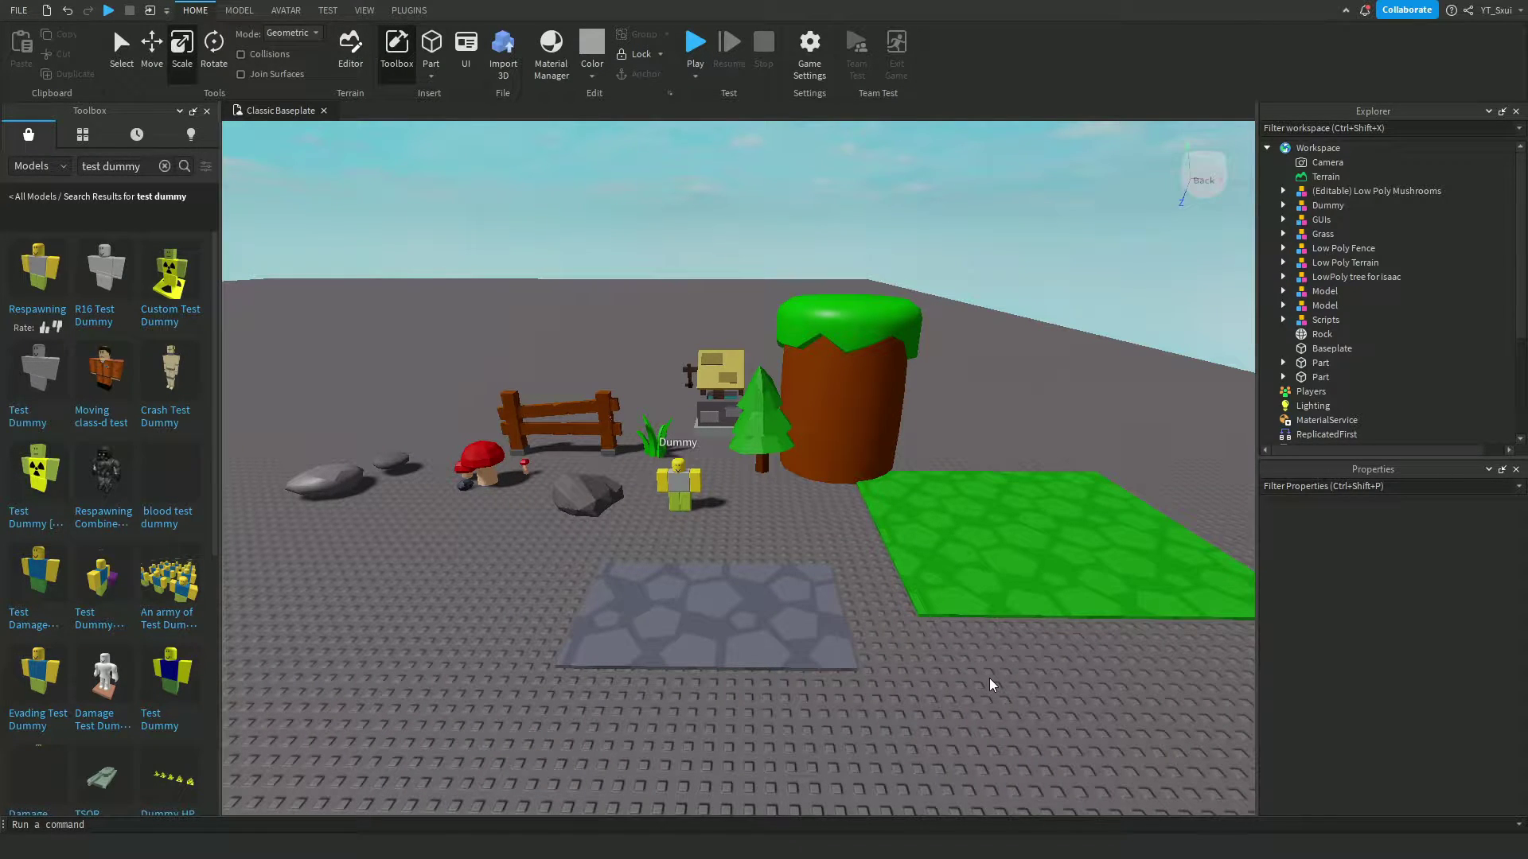
{"action": "key", "text": "d"}
{"action": "key", "text": "a"}
{"action": "left_click", "coordinate": [866, 576]}
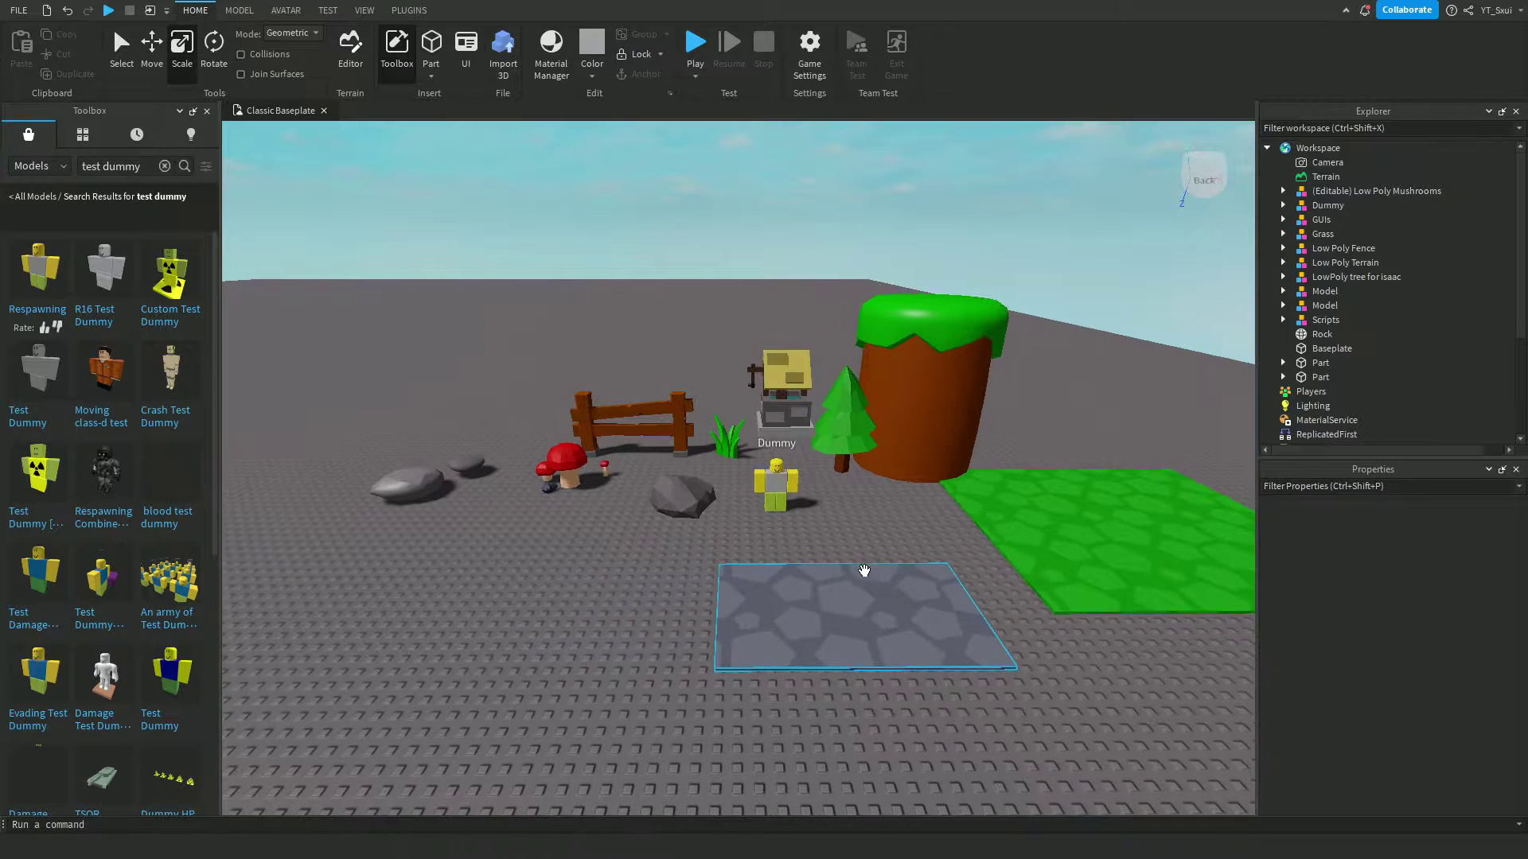
{"action": "left_click", "coordinate": [1076, 666]}
{"action": "left_click", "coordinate": [1109, 548]}
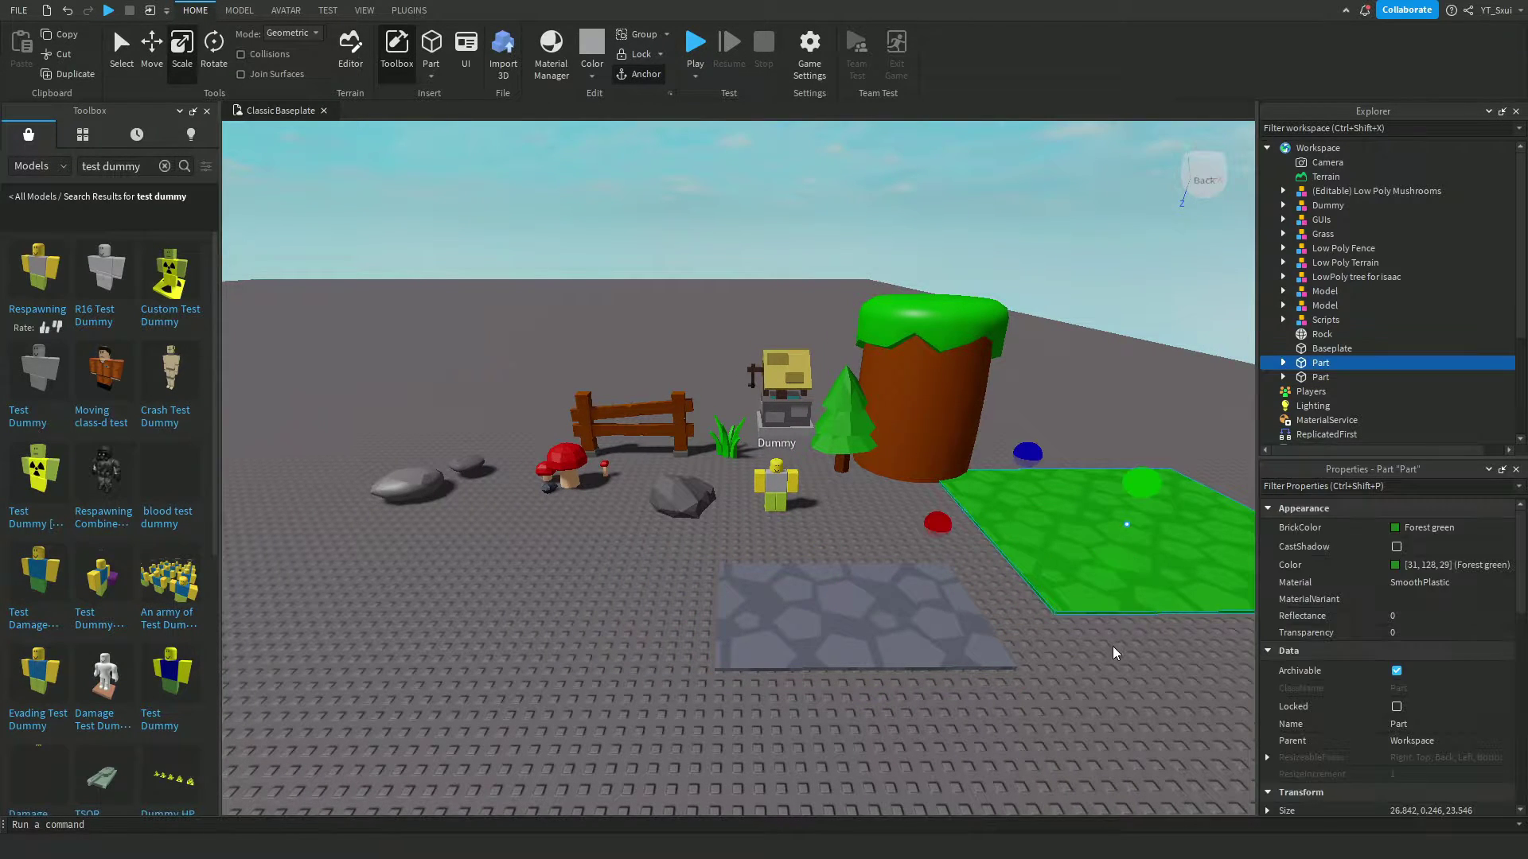
{"action": "right_click_drag", "start_coordinate": [1113, 647], "coordinate": [1080, 609]}
{"action": "left_click", "coordinate": [871, 595]}
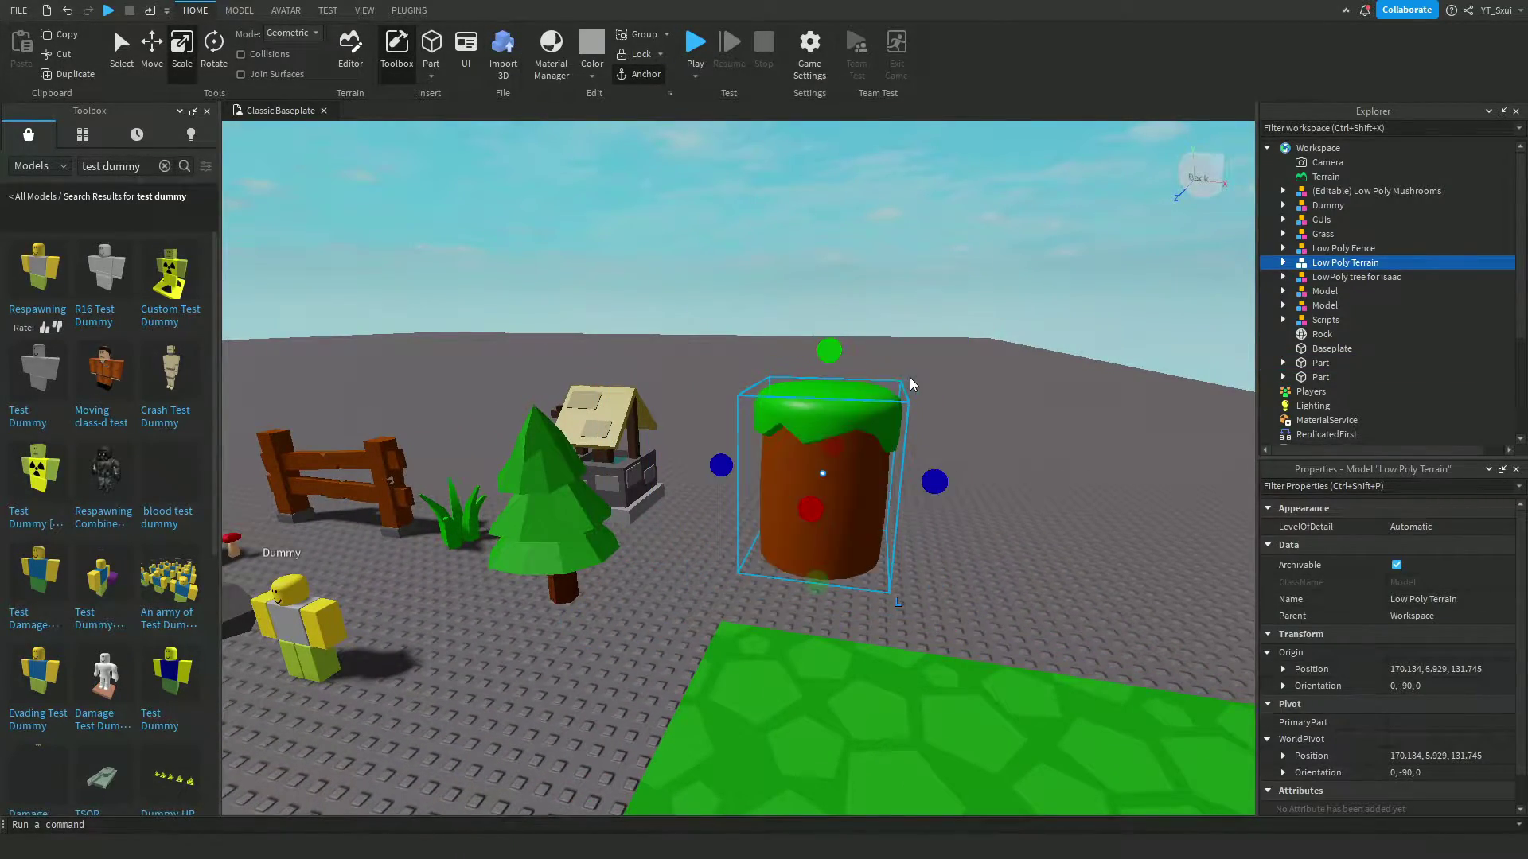
{"action": "key", "text": "a"}
{"action": "left_click", "coordinate": [896, 392]}
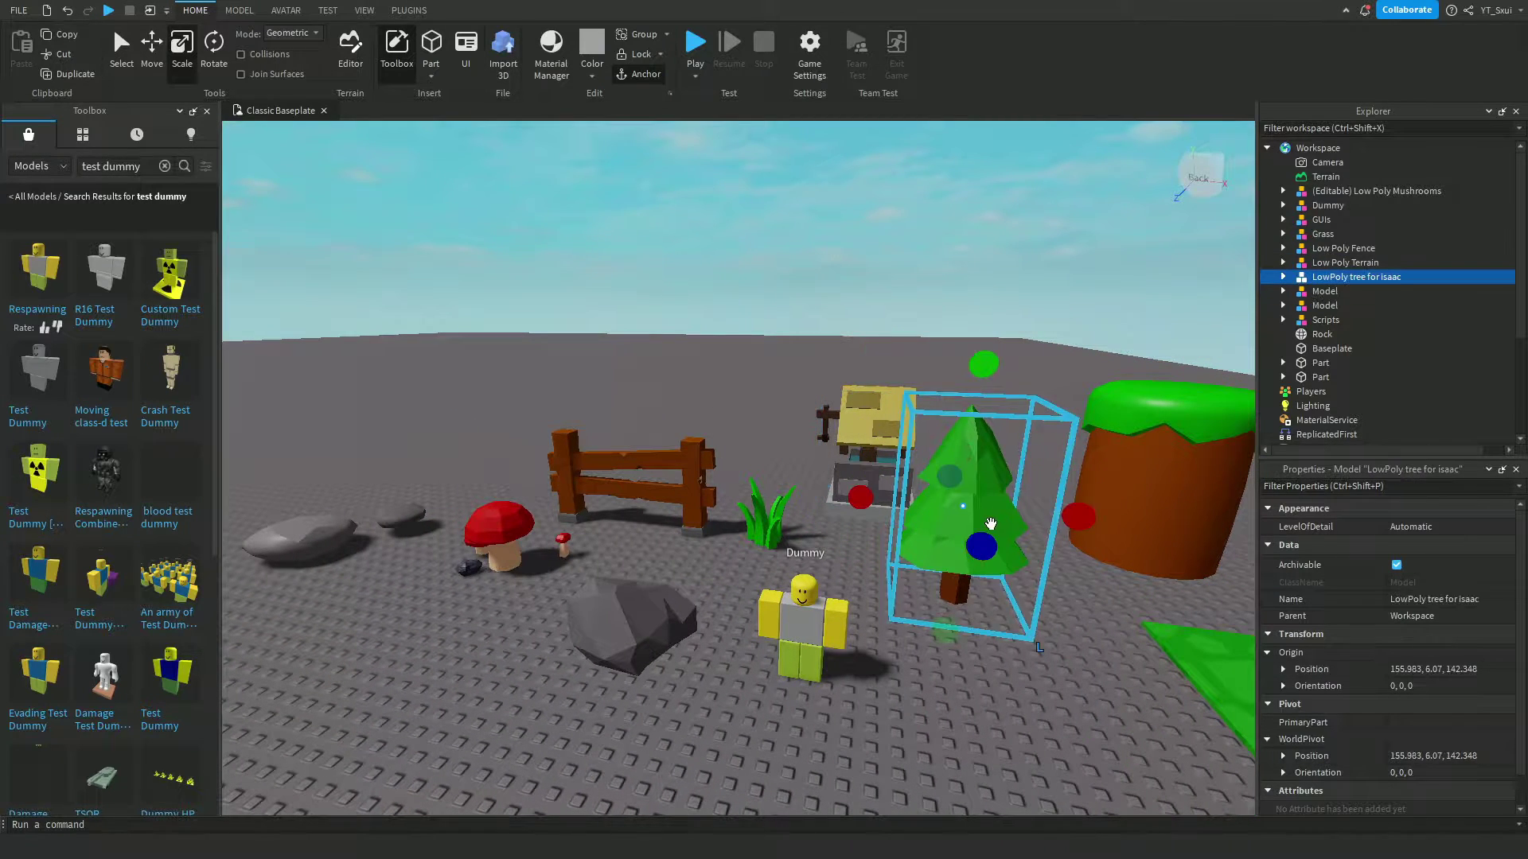
{"action": "key", "text": "a"}
{"action": "left_click", "coordinate": [892, 497]}
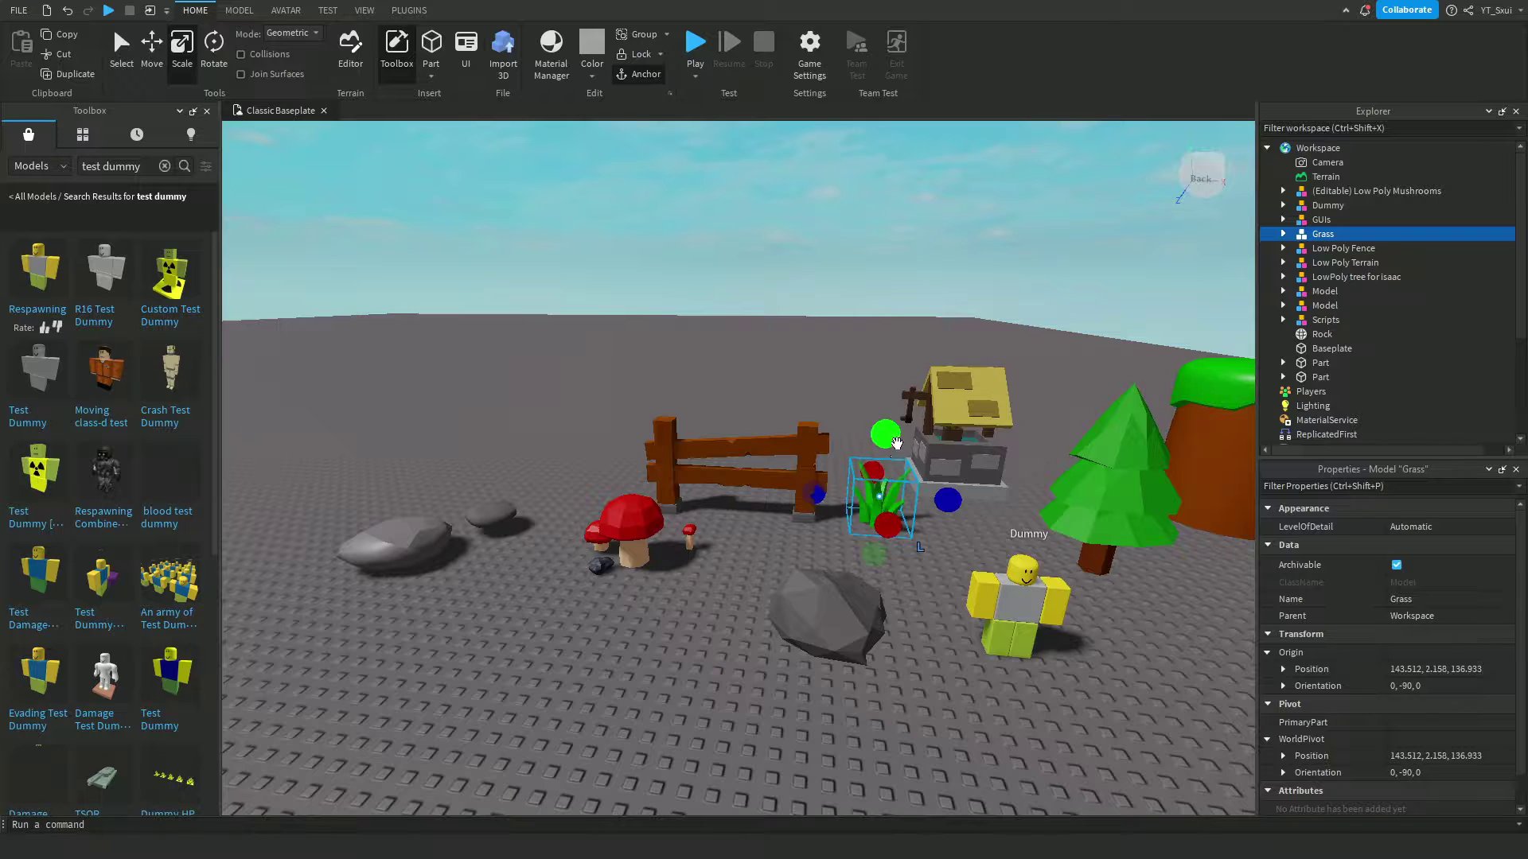
{"action": "left_click", "coordinate": [830, 588]}
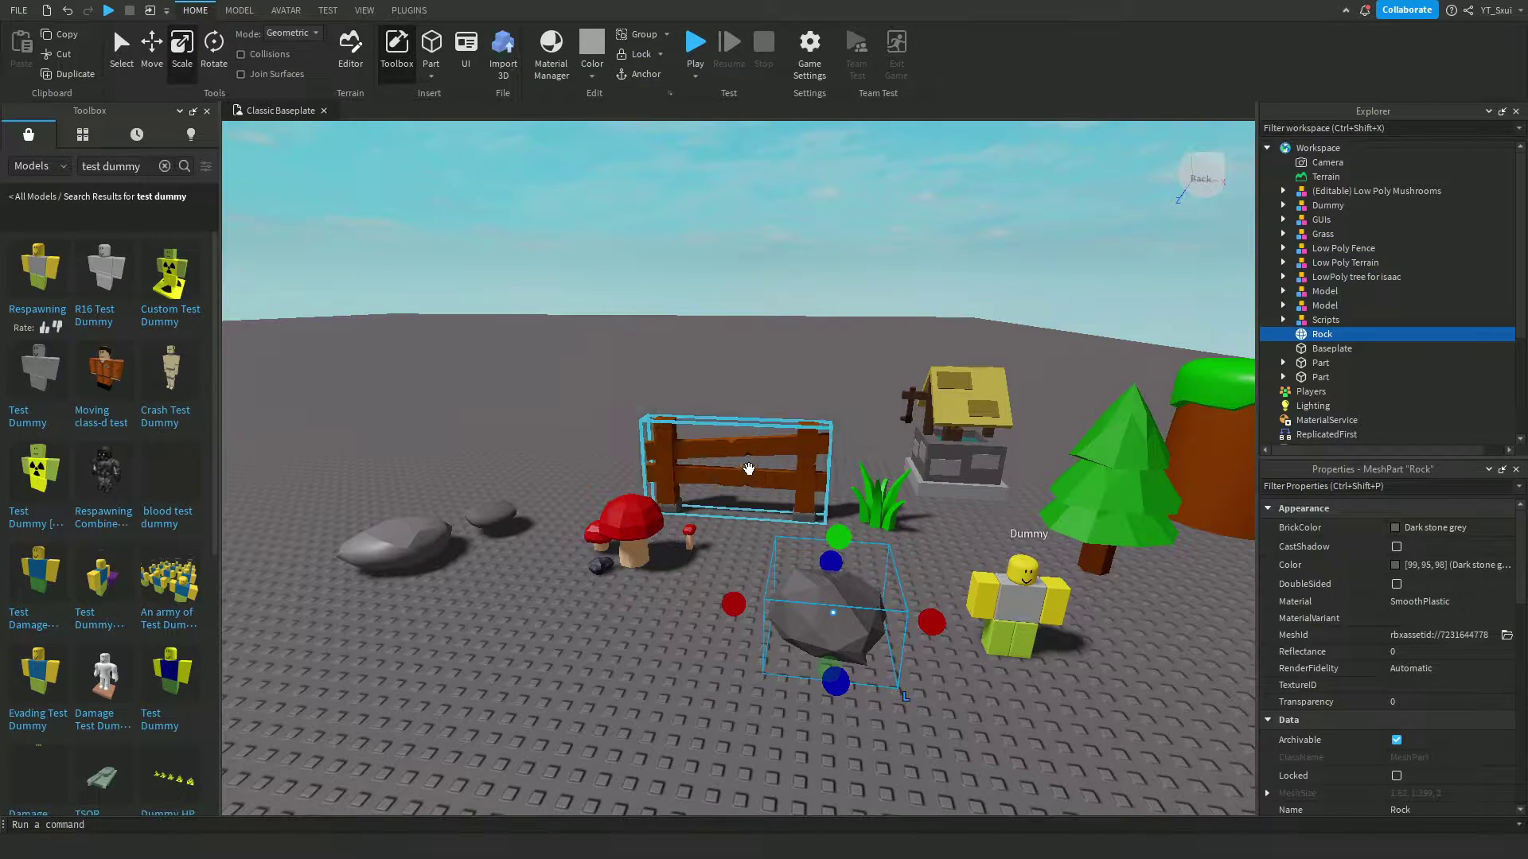
{"action": "left_click_drag", "start_coordinate": [409, 523], "coordinate": [555, 560]}
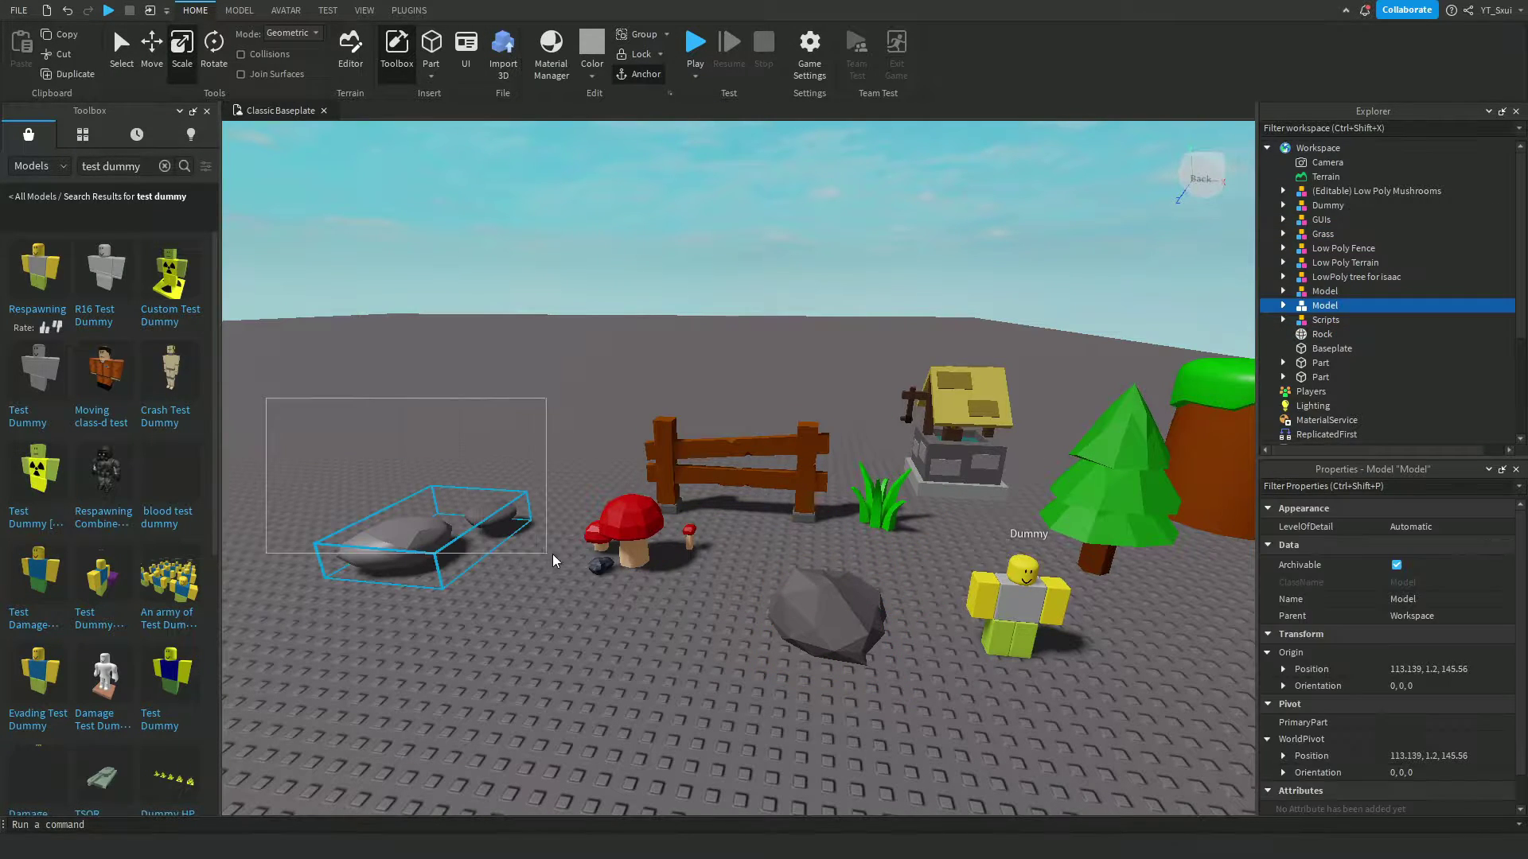
{"action": "left_click_drag", "start_coordinate": [702, 539], "coordinate": [754, 474]}
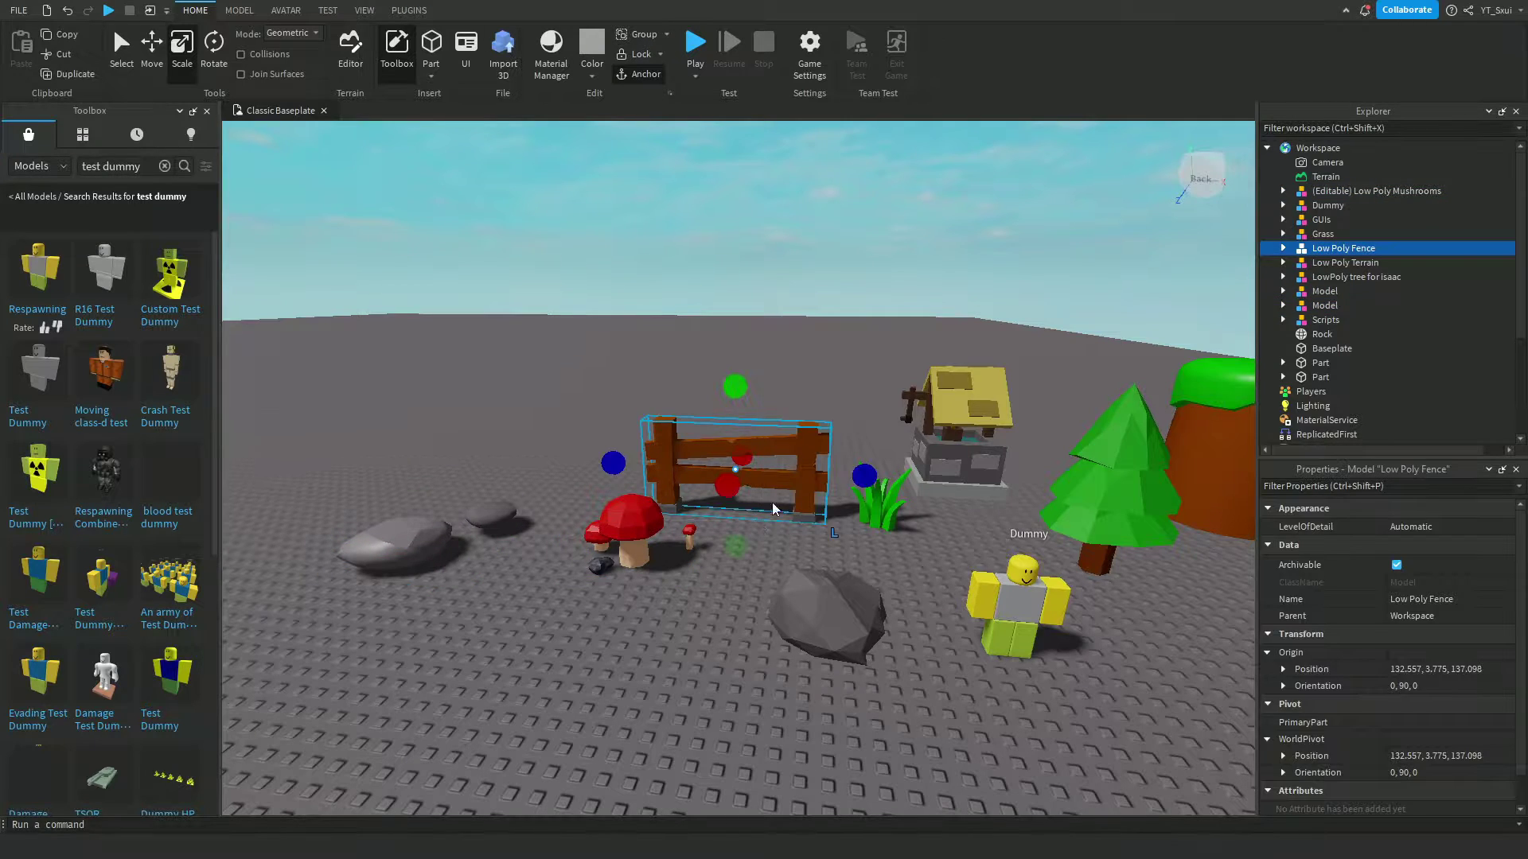
{"action": "left_click", "coordinate": [833, 386]}
{"action": "scroll", "coordinate": [833, 386], "scroll_direction": "down", "scroll_amount": 3}
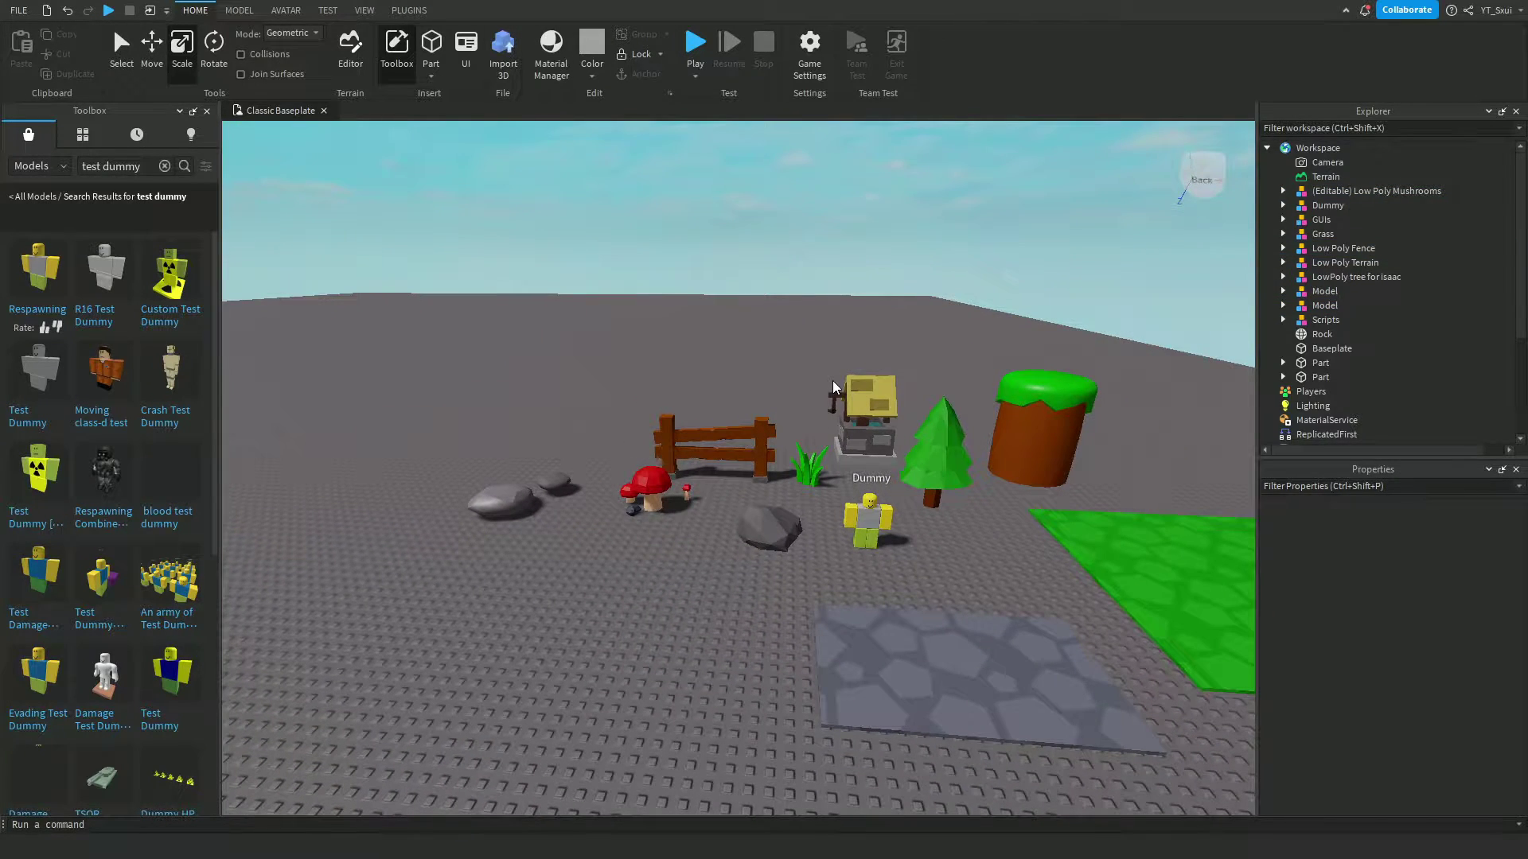
{"action": "scroll", "coordinate": [833, 386], "scroll_direction": "down", "scroll_amount": 4}
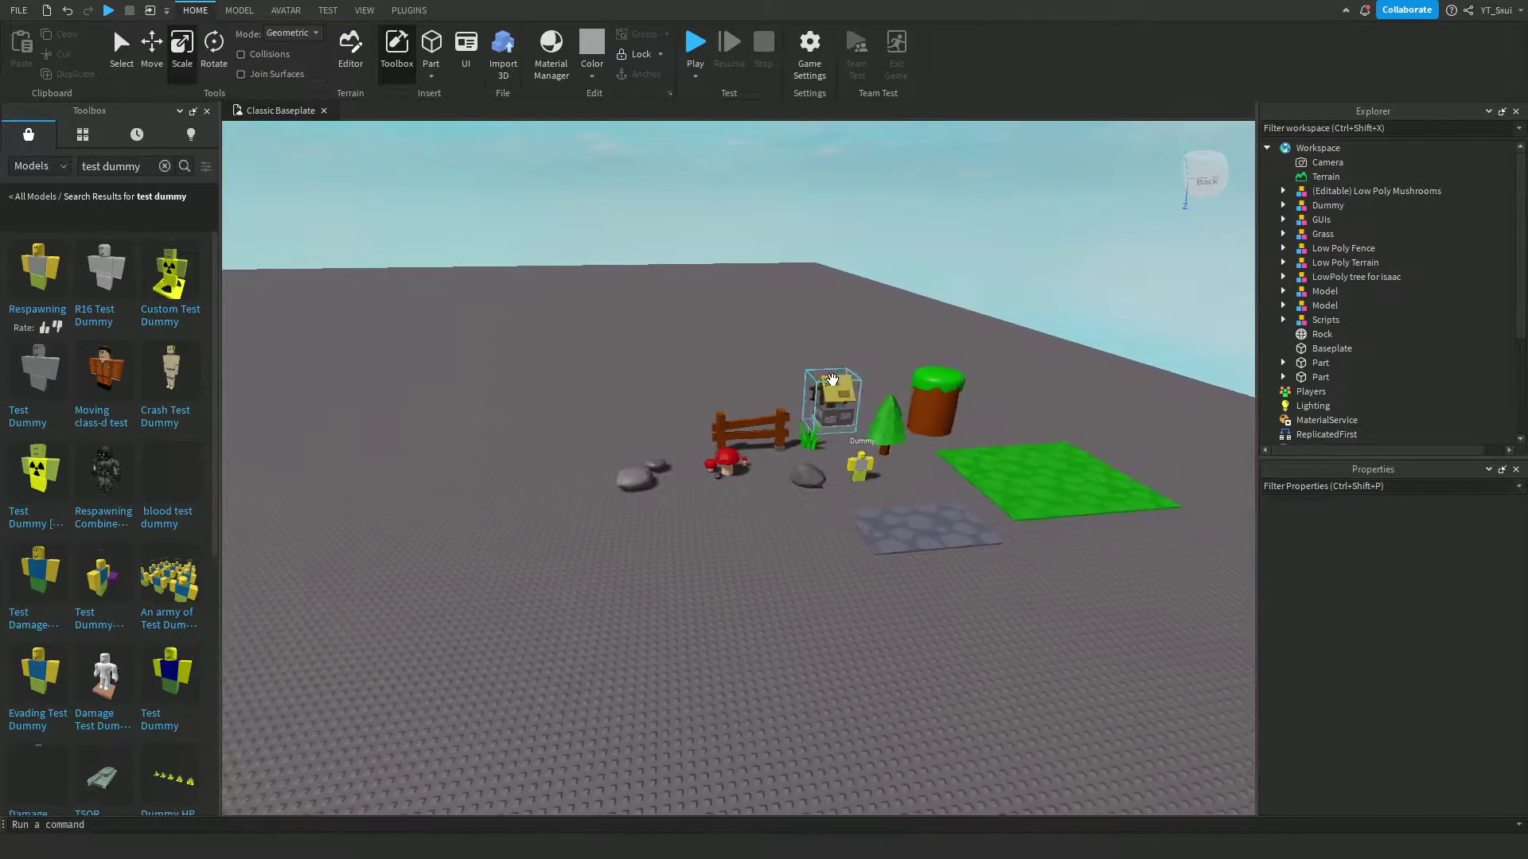
{"action": "scroll", "coordinate": [833, 386], "scroll_direction": "up", "scroll_amount": 3}
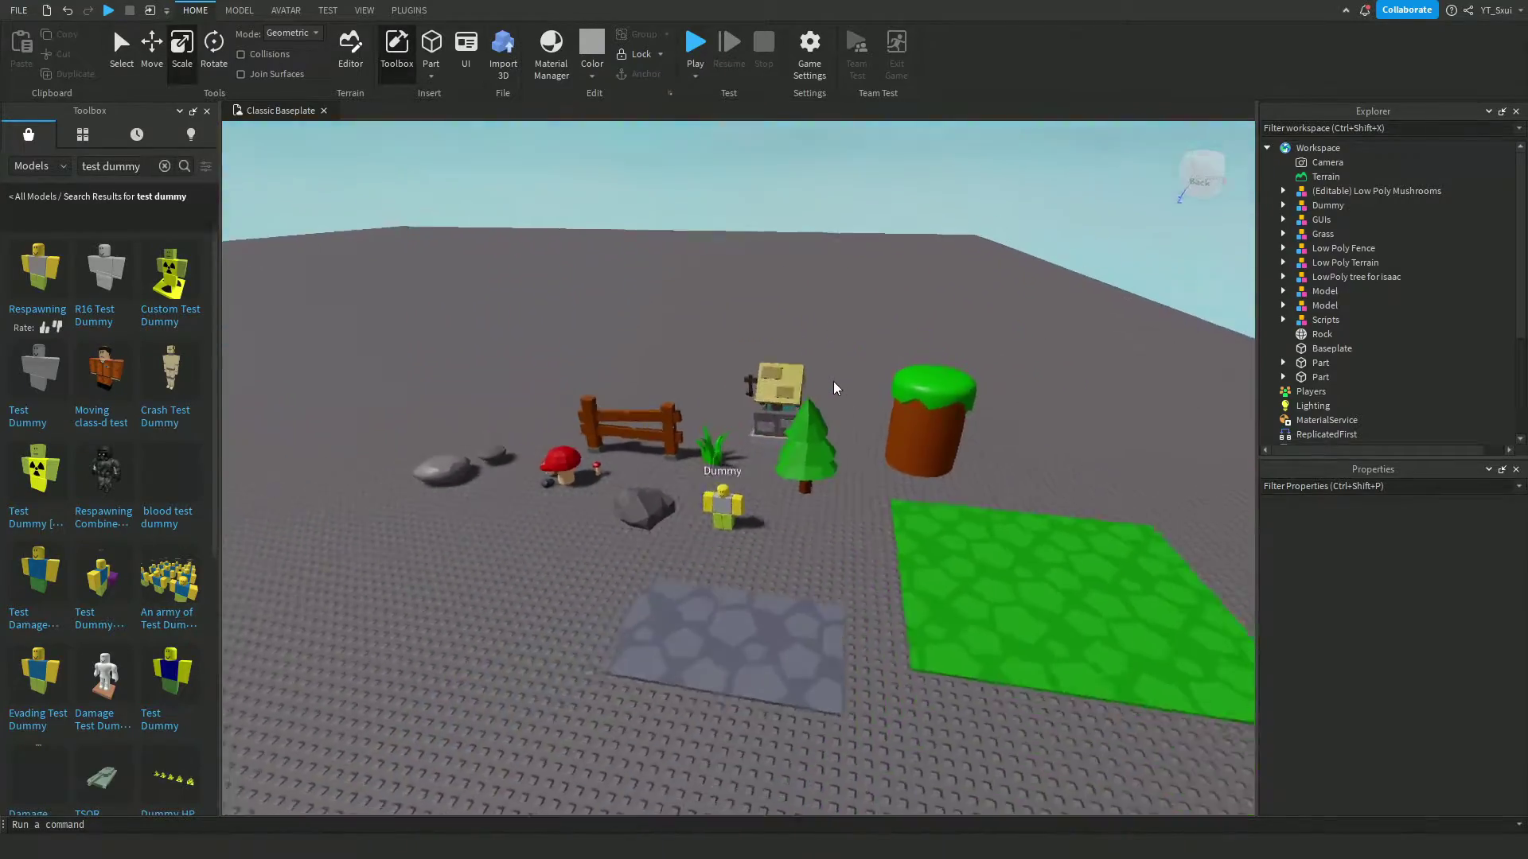
{"action": "scroll", "coordinate": [833, 385], "scroll_direction": "down", "scroll_amount": 2}
{"action": "scroll", "coordinate": [833, 386], "scroll_direction": "up", "scroll_amount": 1}
{"action": "scroll", "coordinate": [834, 385], "scroll_direction": "up", "scroll_amount": 2}
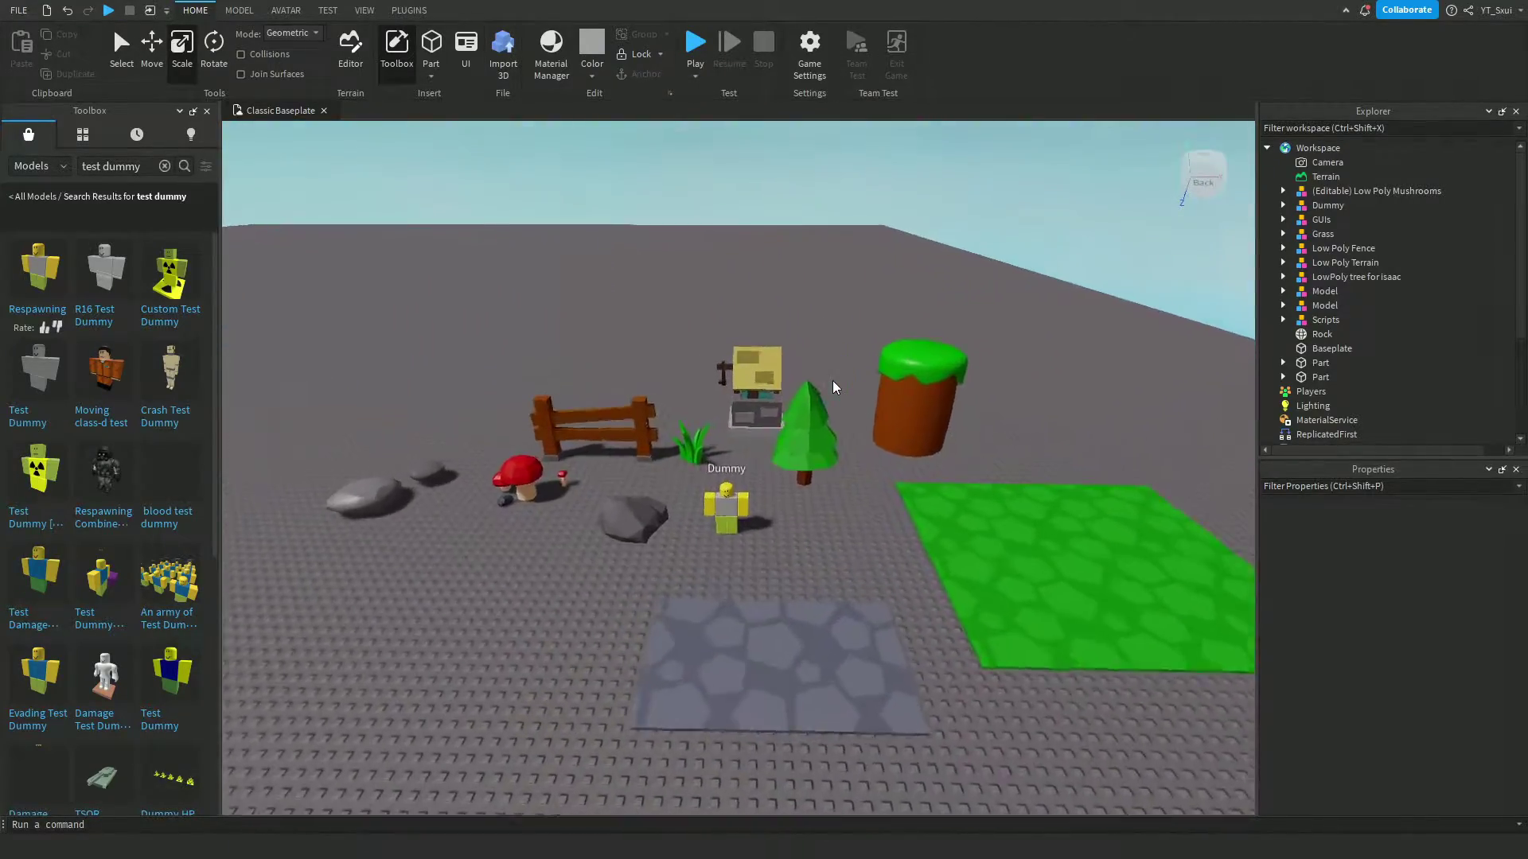
{"action": "scroll", "coordinate": [833, 382], "scroll_direction": "up", "scroll_amount": 2}
{"action": "right_click_drag", "start_coordinate": [833, 379], "coordinate": [833, 387]}
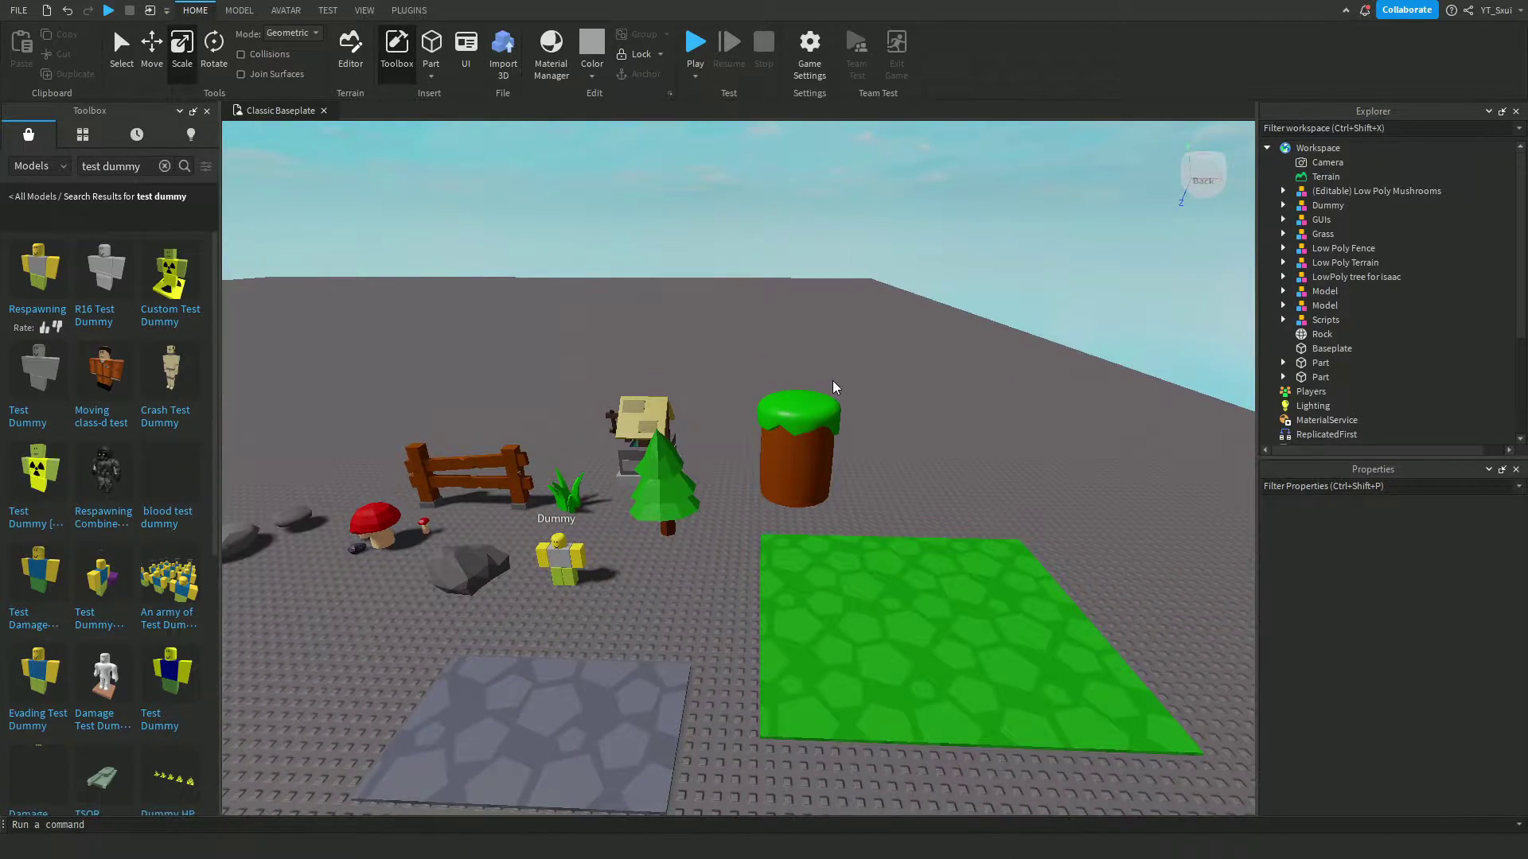
- Move the green grass plate clear of the assets and widen it to about 149 studs
{"action": "left_click", "coordinate": [164, 166]}
{"action": "right_click_drag", "start_coordinate": [525, 256], "coordinate": [733, 365]}
{"action": "scroll", "coordinate": [733, 365], "scroll_direction": "down", "scroll_amount": 5}
{"action": "left_click_drag", "start_coordinate": [661, 478], "coordinate": [845, 307]}
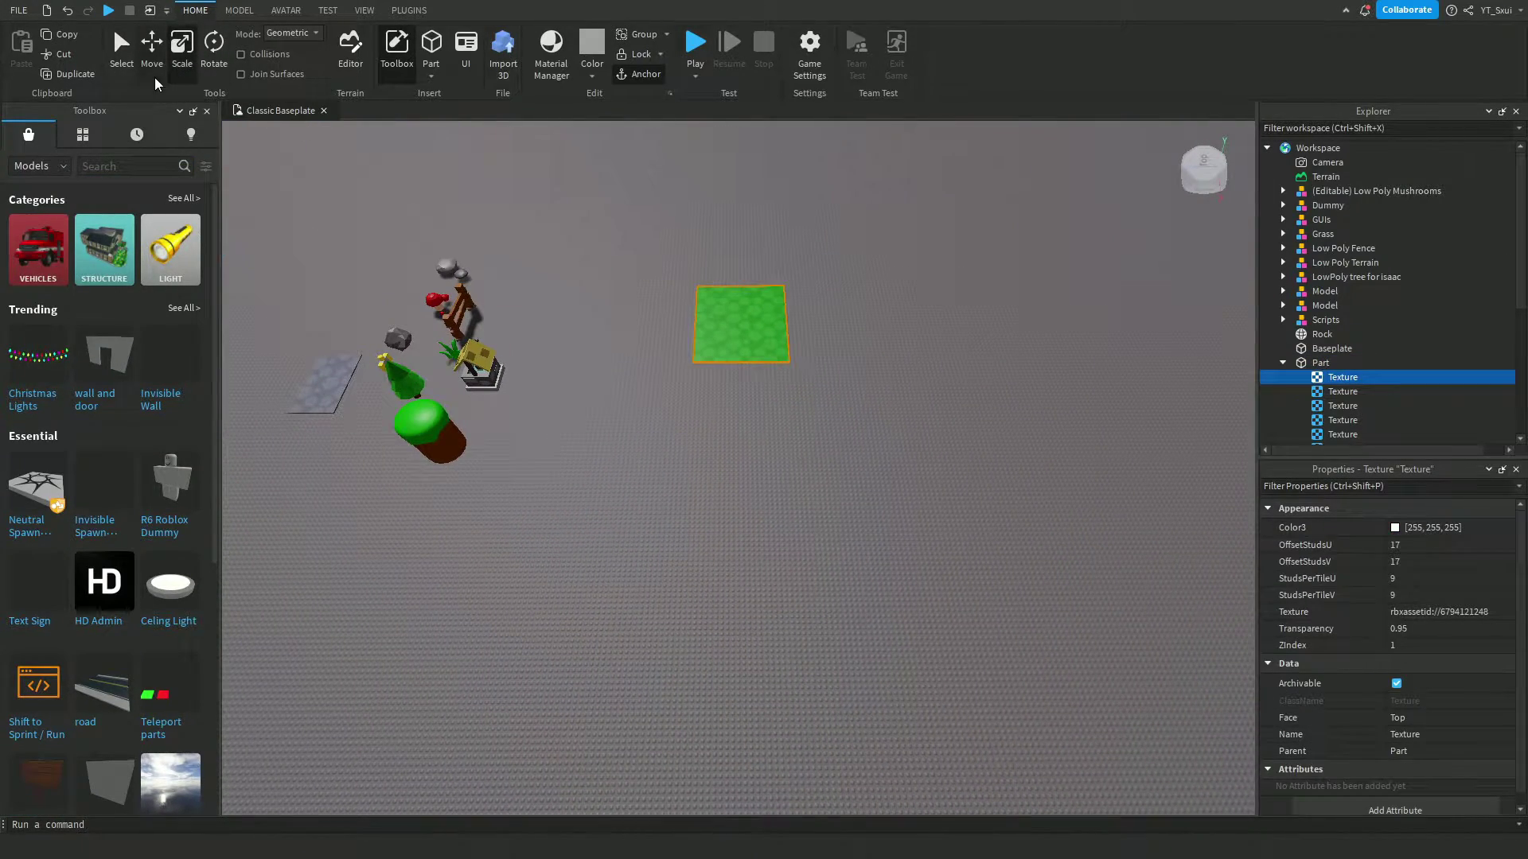
{"action": "left_click", "coordinate": [740, 326]}
{"action": "left_click_drag", "start_coordinate": [819, 323], "coordinate": [979, 318]}
{"action": "scroll", "coordinate": [669, 152], "scroll_direction": "up", "scroll_amount": 3}
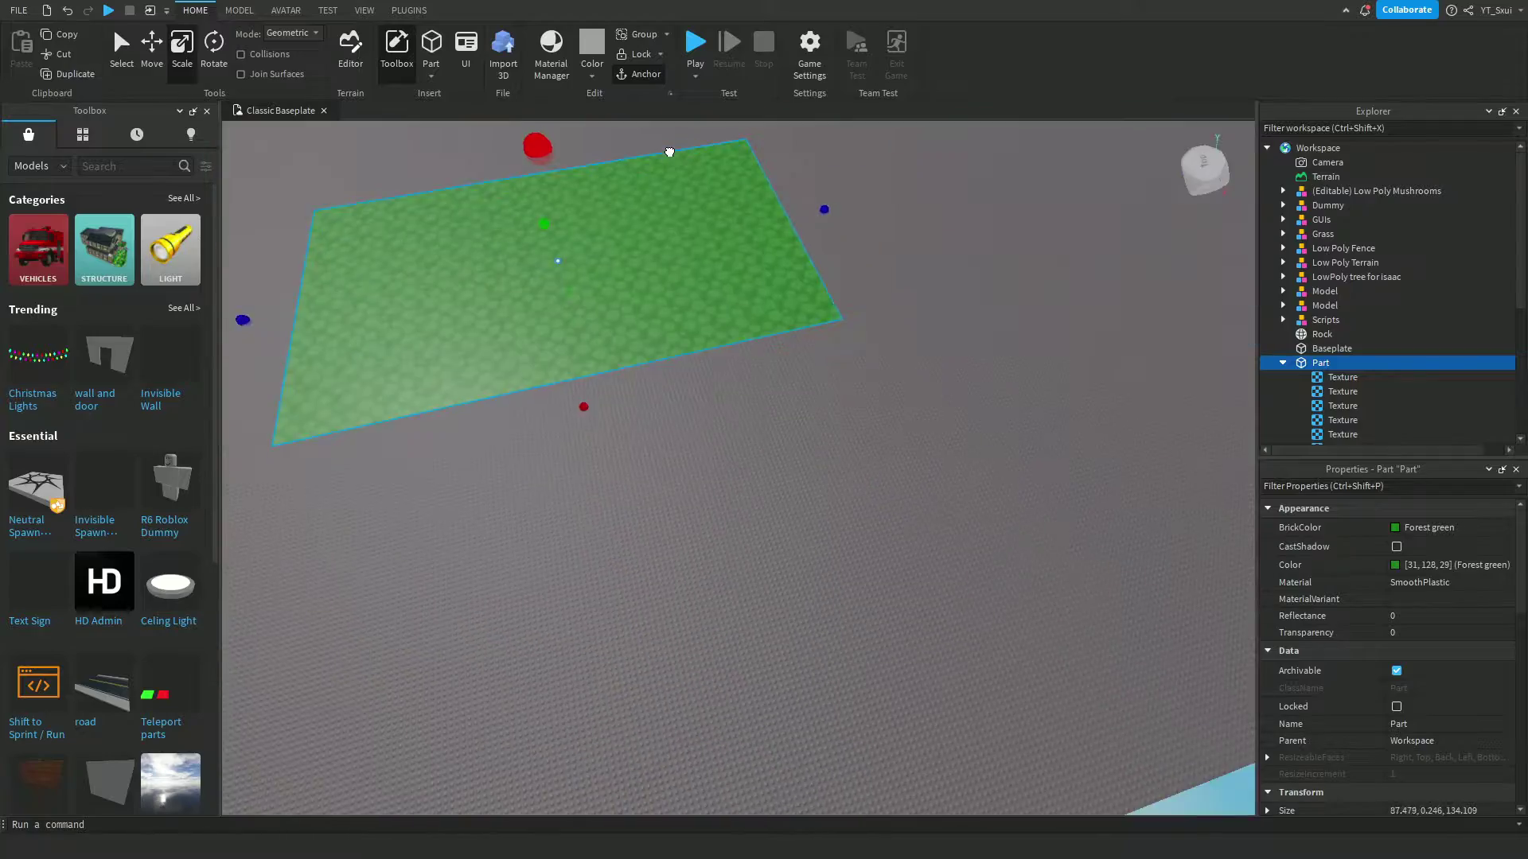
{"action": "left_click_drag", "start_coordinate": [670, 152], "coordinate": [672, 143]}
{"action": "right_click_drag", "start_coordinate": [689, 167], "coordinate": [699, 232]}
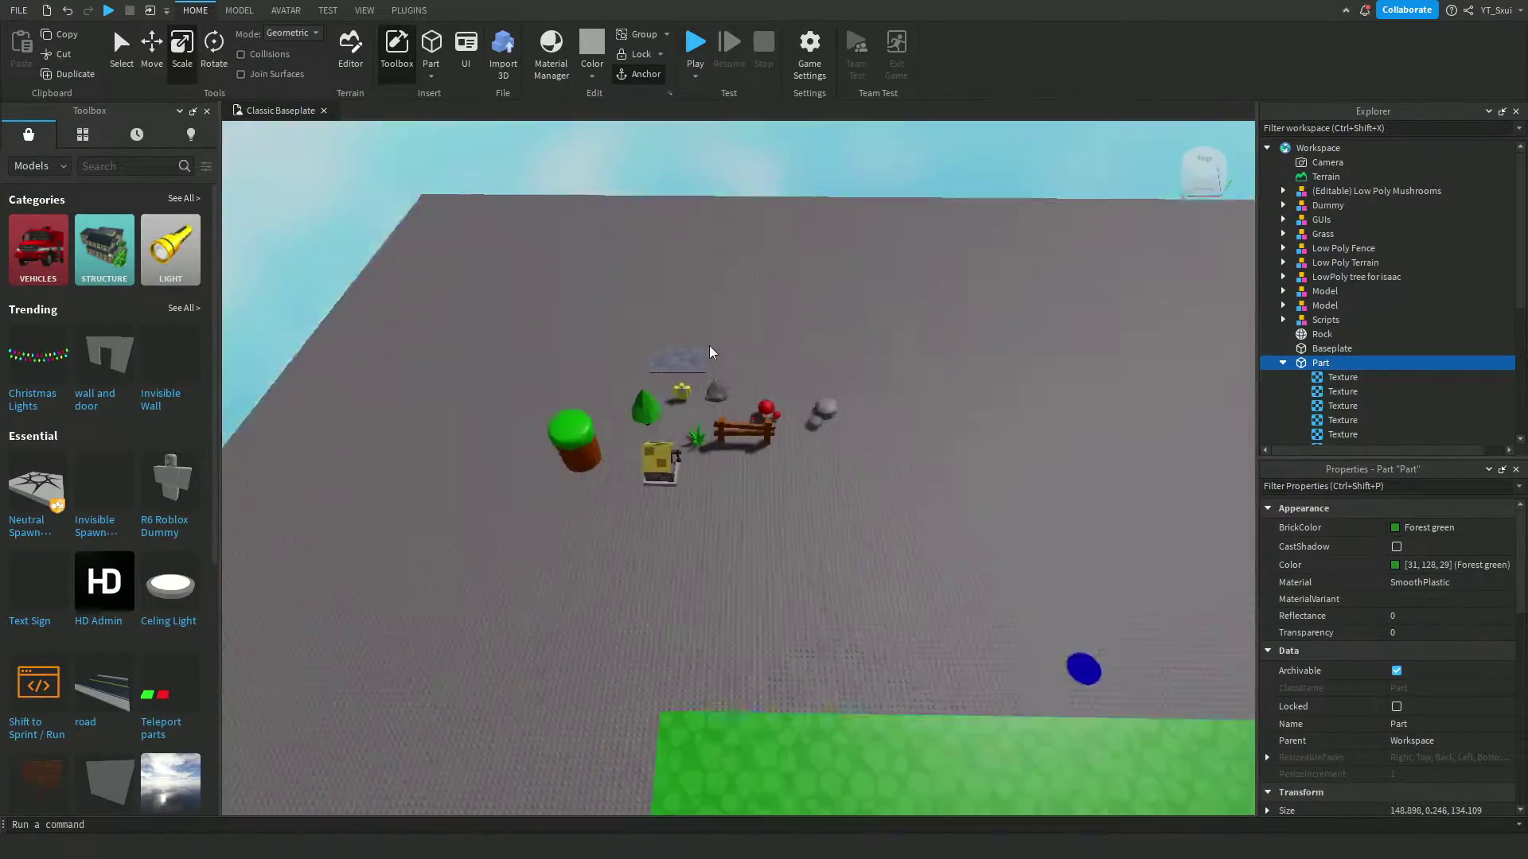
- Move the Dummy onto the green plate
{"action": "left_click", "coordinate": [609, 685]}
{"action": "scroll", "coordinate": [716, 637], "scroll_direction": "up", "scroll_amount": 3}
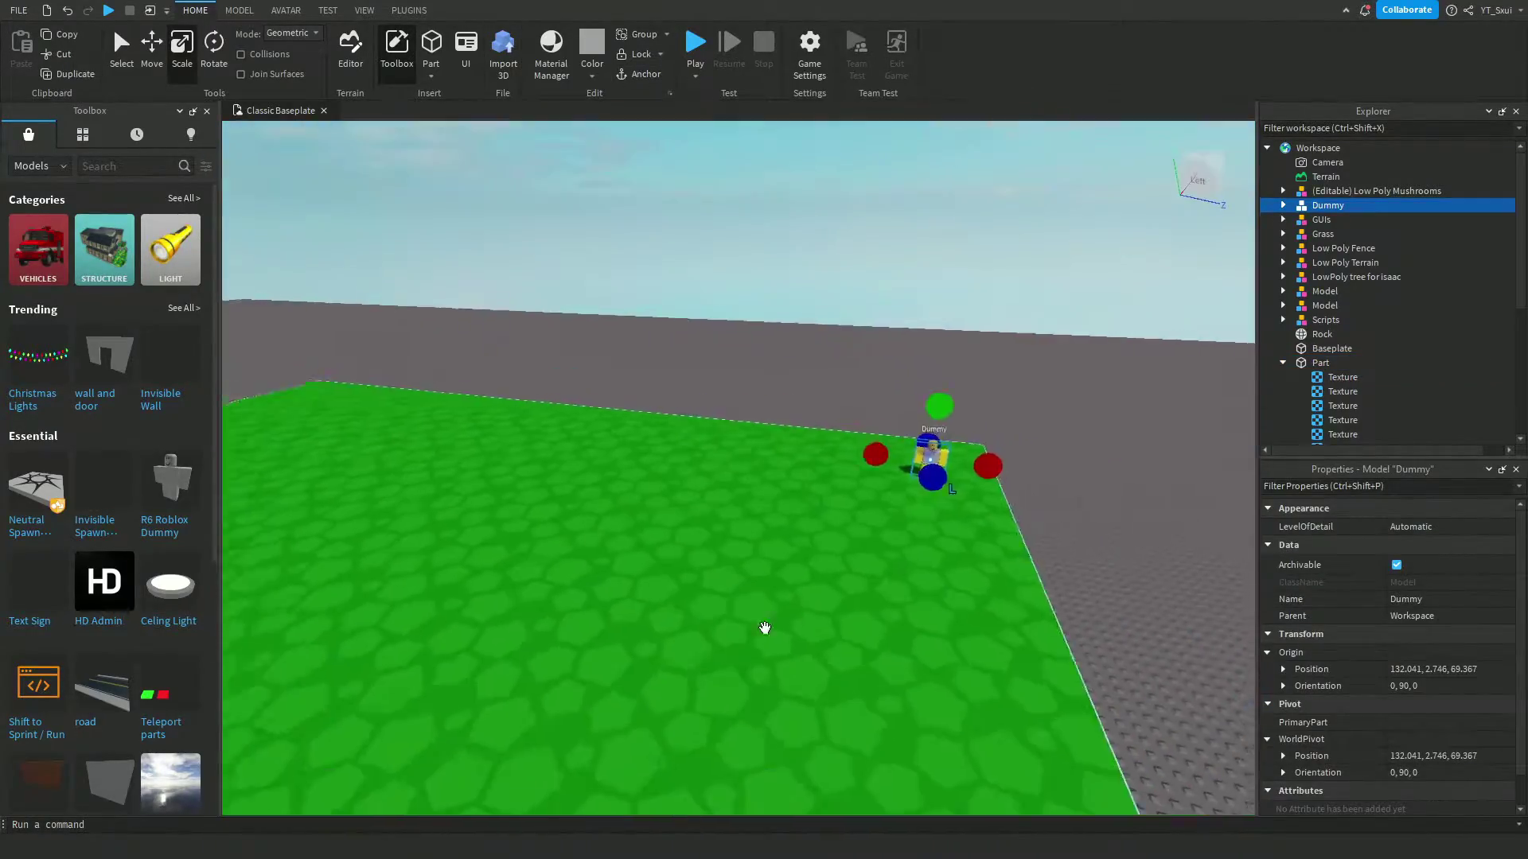
{"action": "scroll", "coordinate": [764, 629], "scroll_direction": "down", "scroll_amount": 5}
{"action": "right_click_drag", "start_coordinate": [860, 454], "coordinate": [835, 488]}
- Delete the grey baseplate and move the cliff stump onto the green plate
{"action": "left_click_drag", "start_coordinate": [1160, 545], "coordinate": [466, 637]}
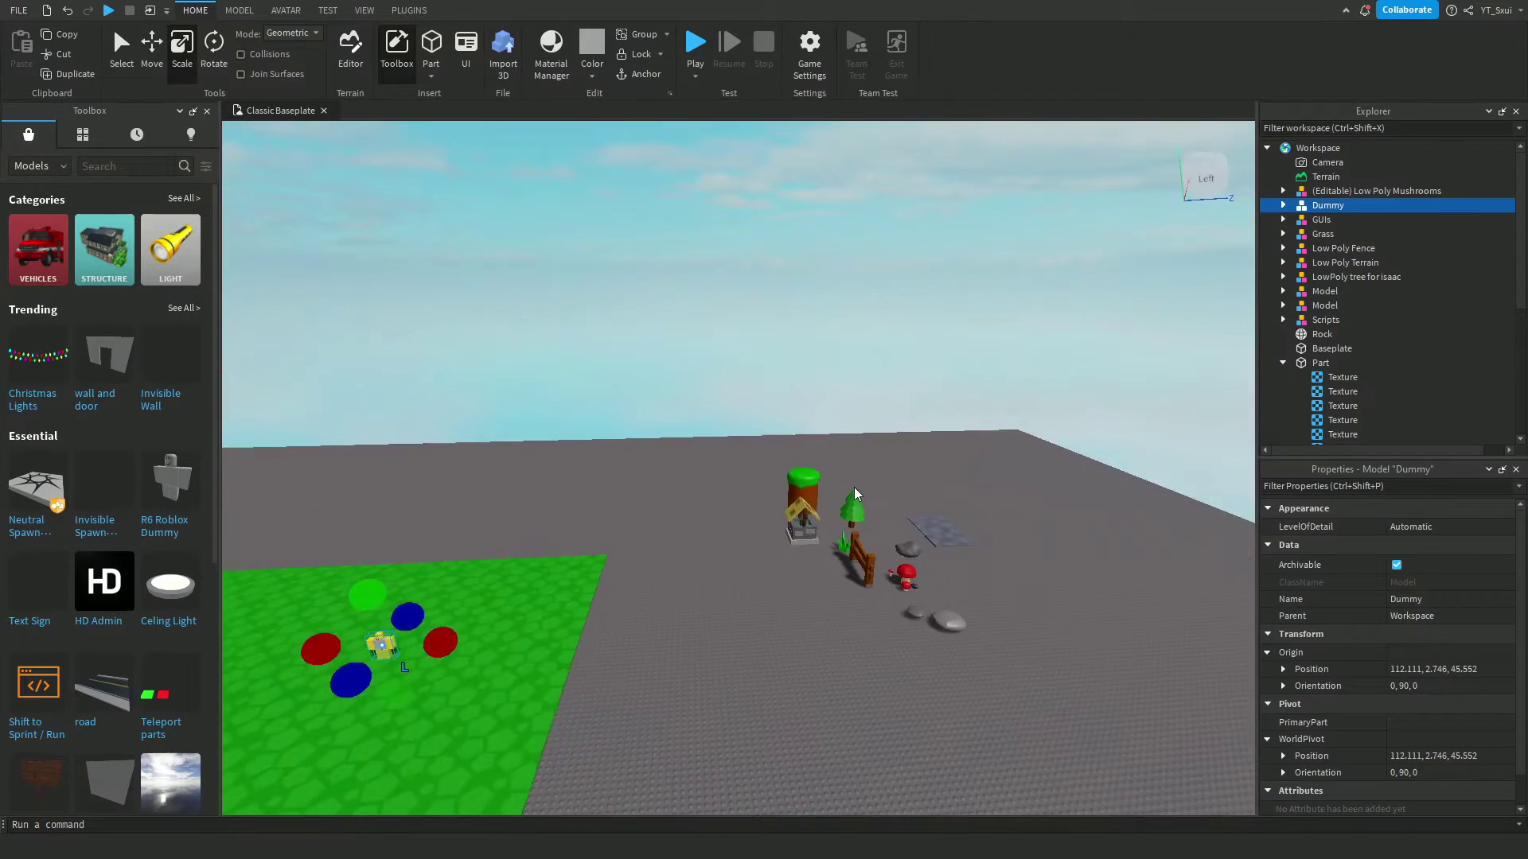
{"action": "left_click", "coordinate": [1331, 348]}
{"action": "key", "text": "Delete"}
{"action": "left_click_drag", "start_coordinate": [963, 505], "coordinate": [573, 555]}
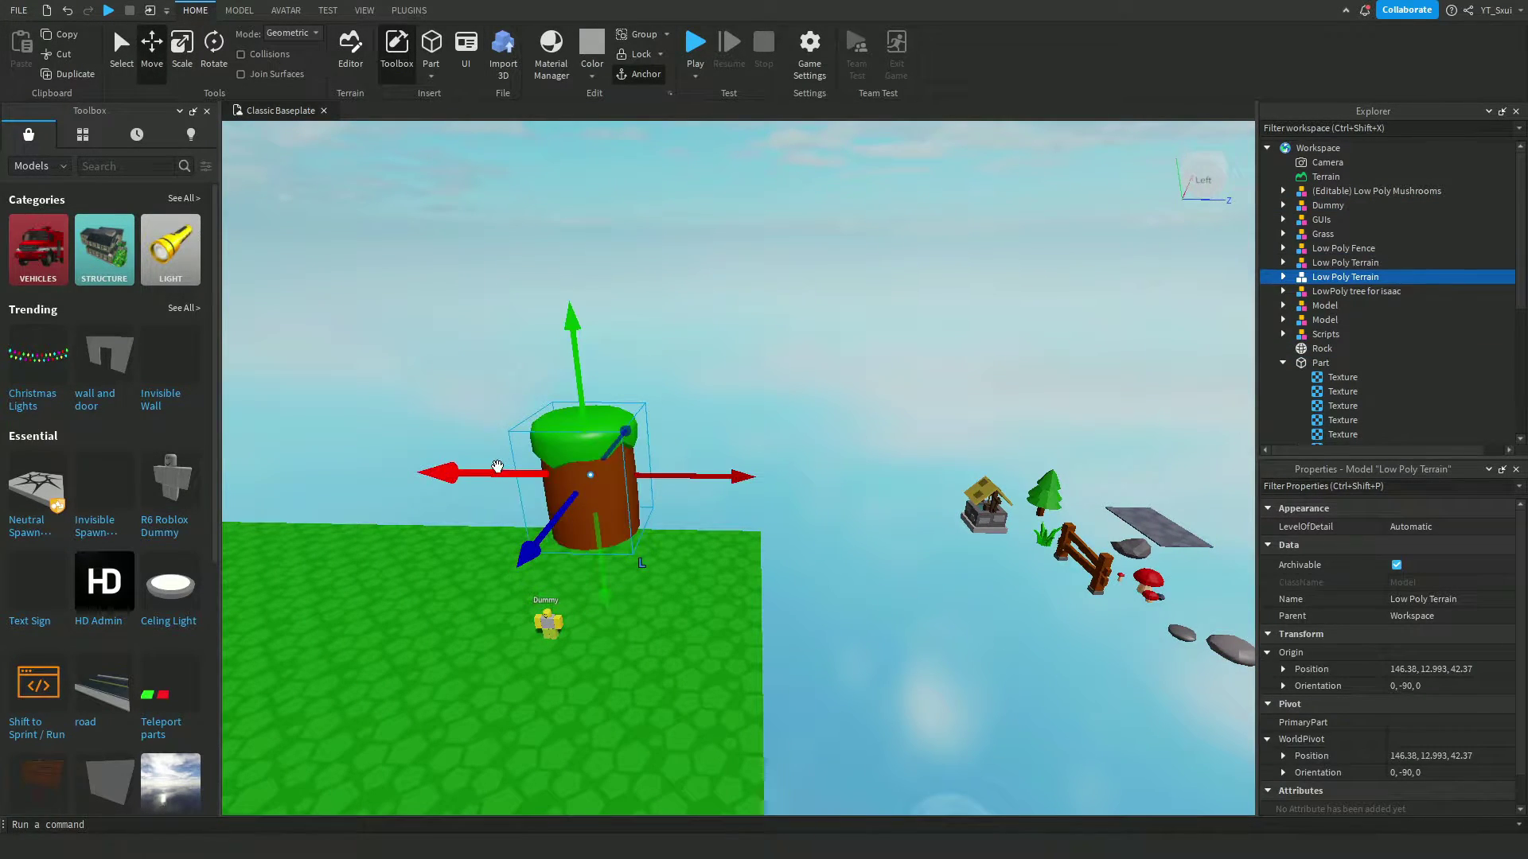
- Enlarge the cliff stump, lower it onto the plate, and sink a duplicate beside it
{"action": "left_click_drag", "start_coordinate": [496, 376], "coordinate": [509, 315]}
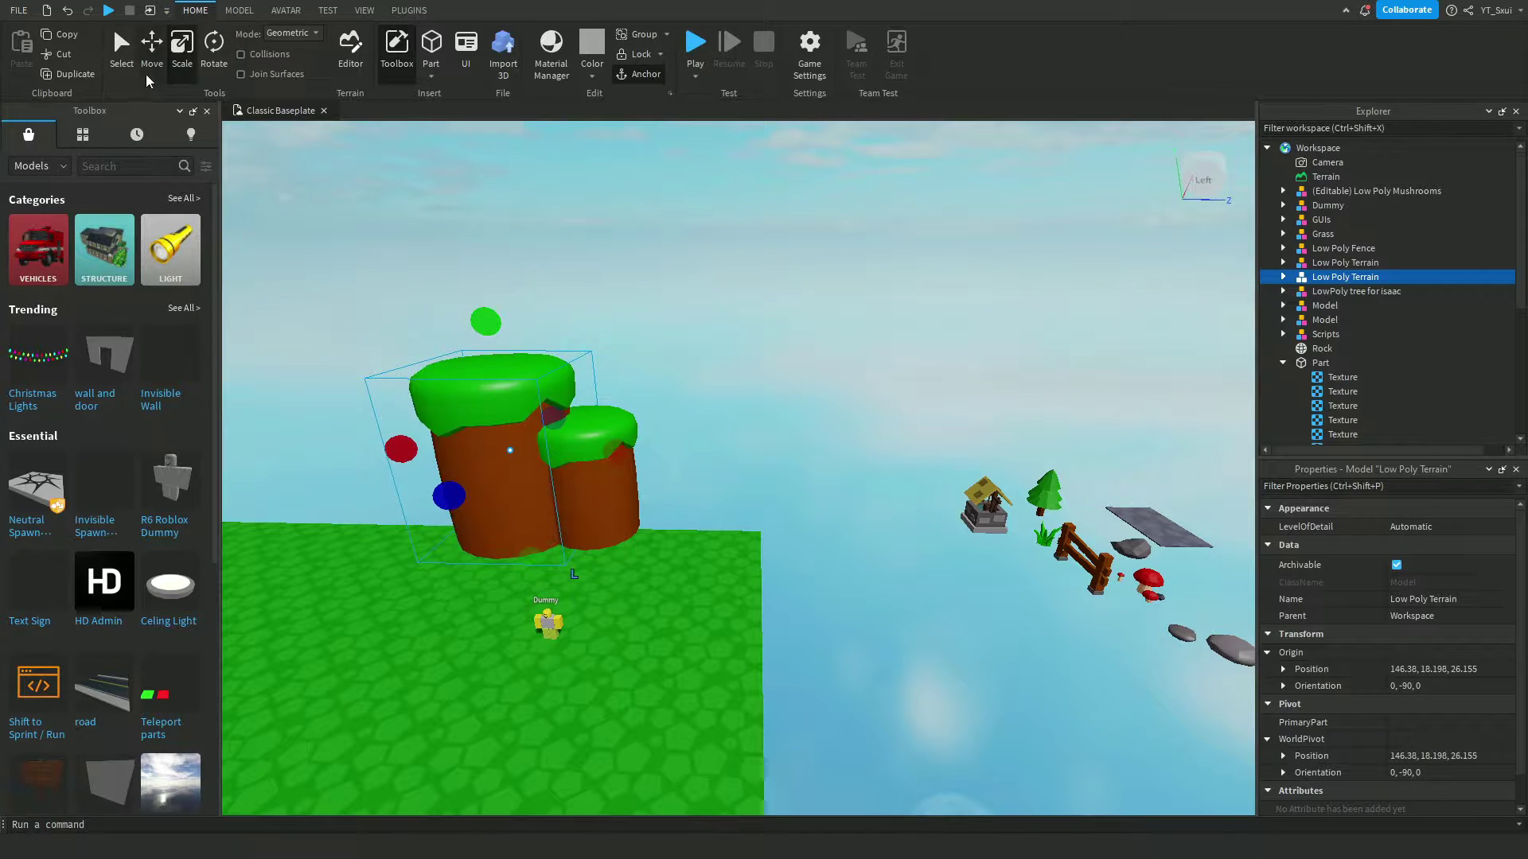
{"action": "left_click", "coordinate": [151, 48]}
{"action": "scroll", "coordinate": [733, 433], "scroll_direction": "up", "scroll_amount": 5}
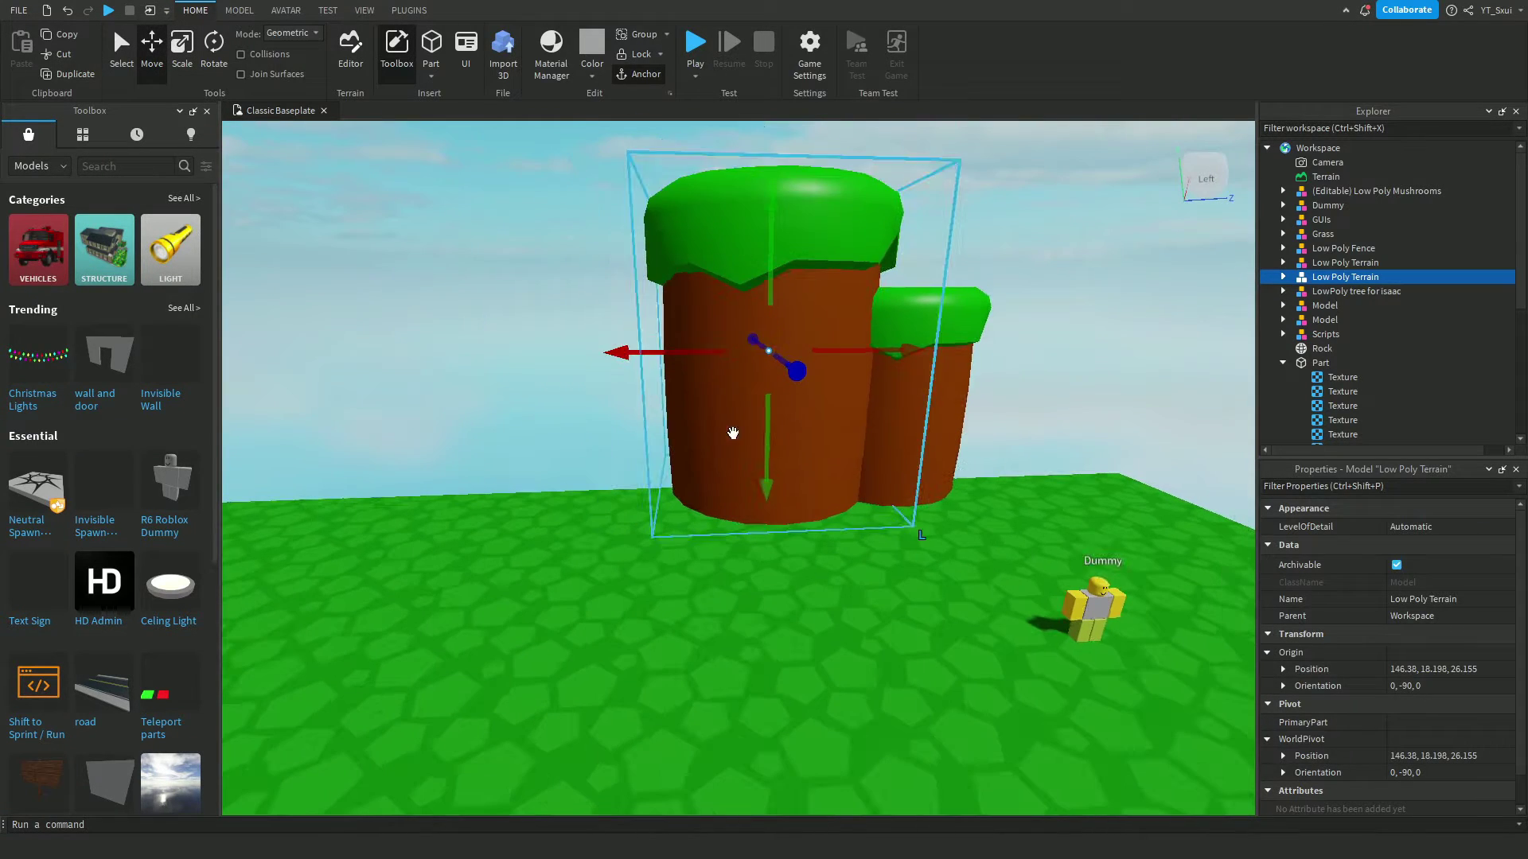
{"action": "mouse_move", "coordinate": [733, 433]}
{"action": "left_mouse_down"}
{"action": "mouse_move", "coordinate": [726, 412]}
{"action": "mouse_move", "coordinate": [723, 433]}
{"action": "left_mouse_up"}
{"action": "key", "text": "ctrl+d"}
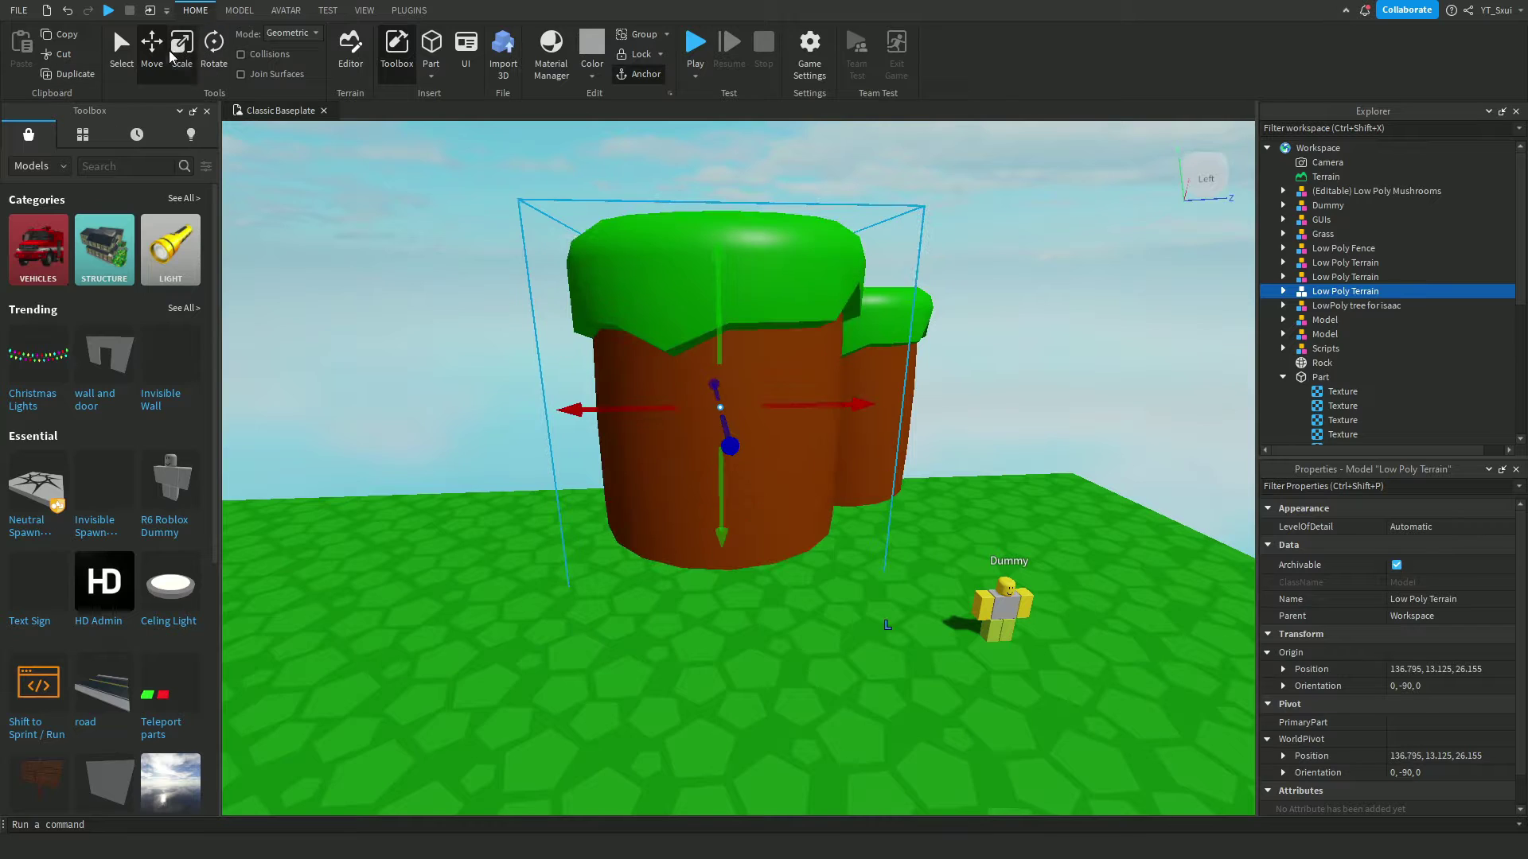
{"action": "left_click_drag", "start_coordinate": [713, 200], "coordinate": [722, 359]}
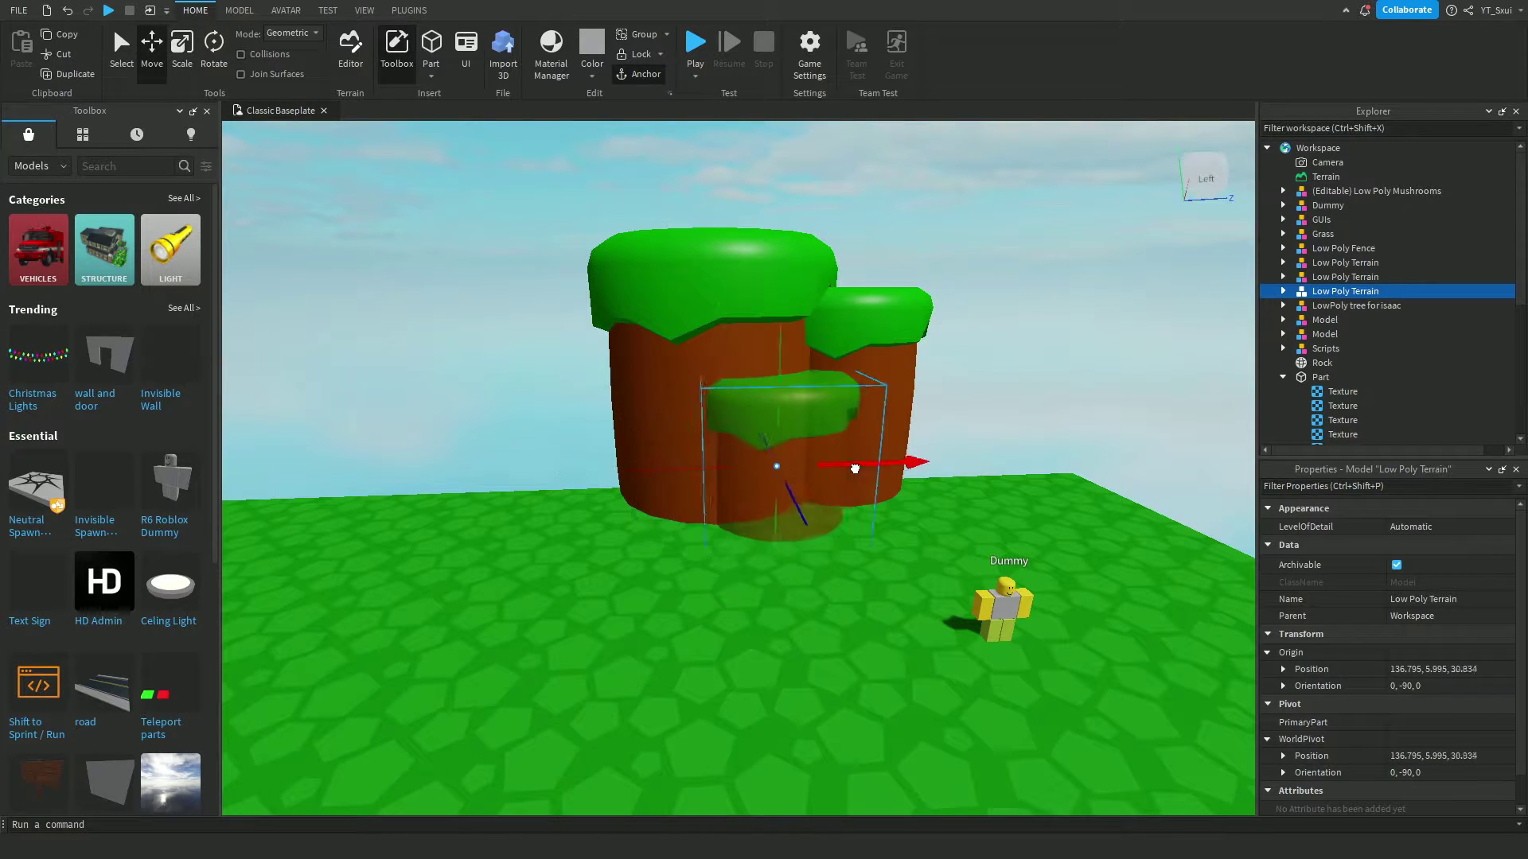
{"action": "scroll", "coordinate": [875, 358], "scroll_direction": "down", "scroll_amount": 3}
- Duplicate a cliff piece, shrink it, and move it toward the front of the ring
{"action": "key", "text": "ctrl+d"}
{"action": "mouse_move", "coordinate": [768, 410]}
{"action": "left_mouse_down"}
{"action": "mouse_move", "coordinate": [939, 415]}
{"action": "mouse_move", "coordinate": [922, 415]}
{"action": "left_mouse_up"}
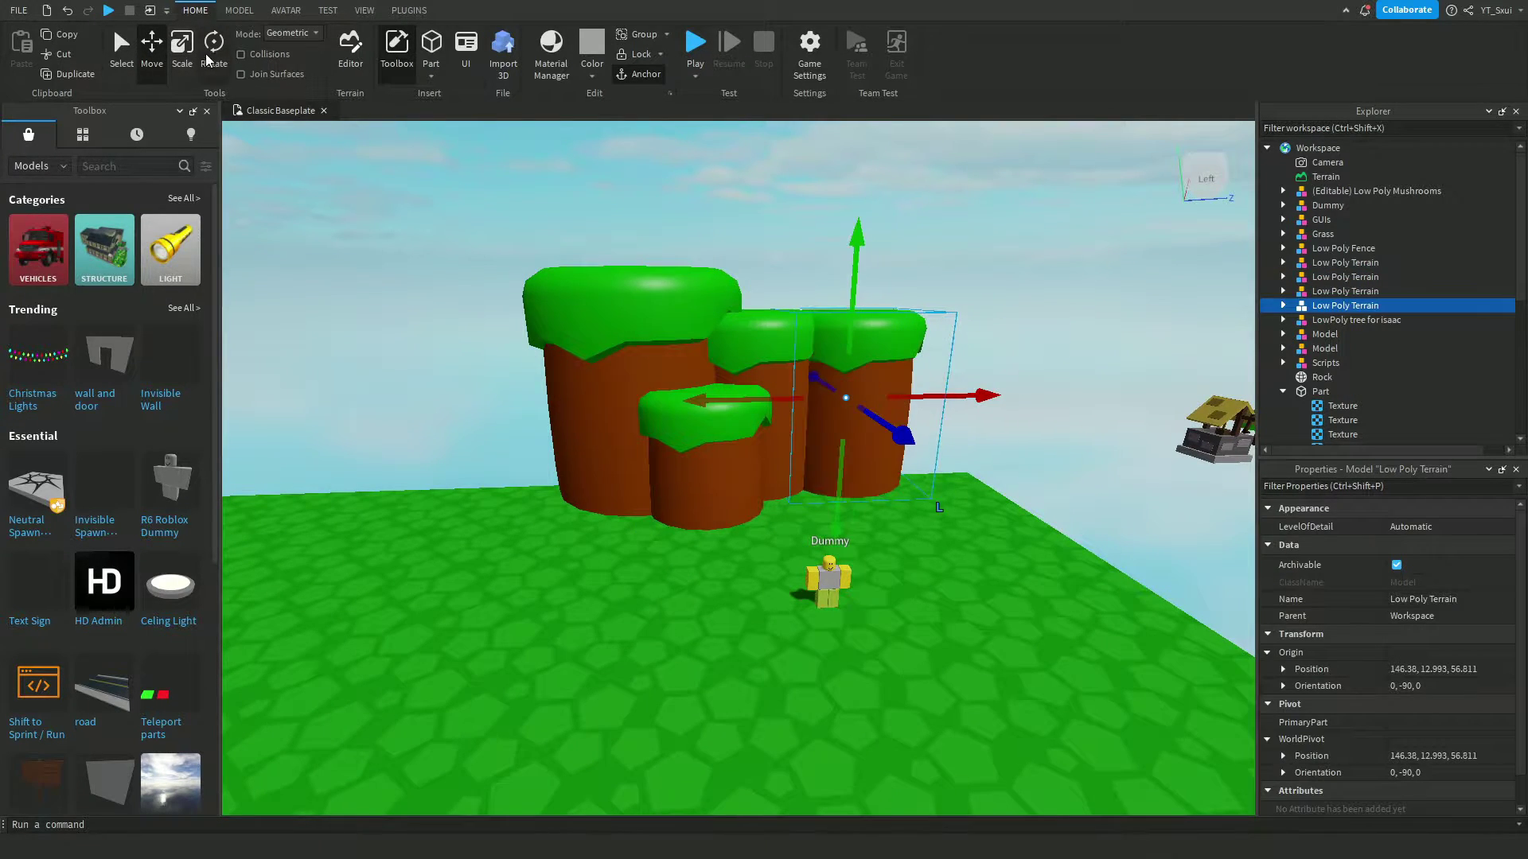
{"action": "left_click_drag", "start_coordinate": [861, 263], "coordinate": [860, 228]}
{"action": "key", "text": "ctrl+2"}
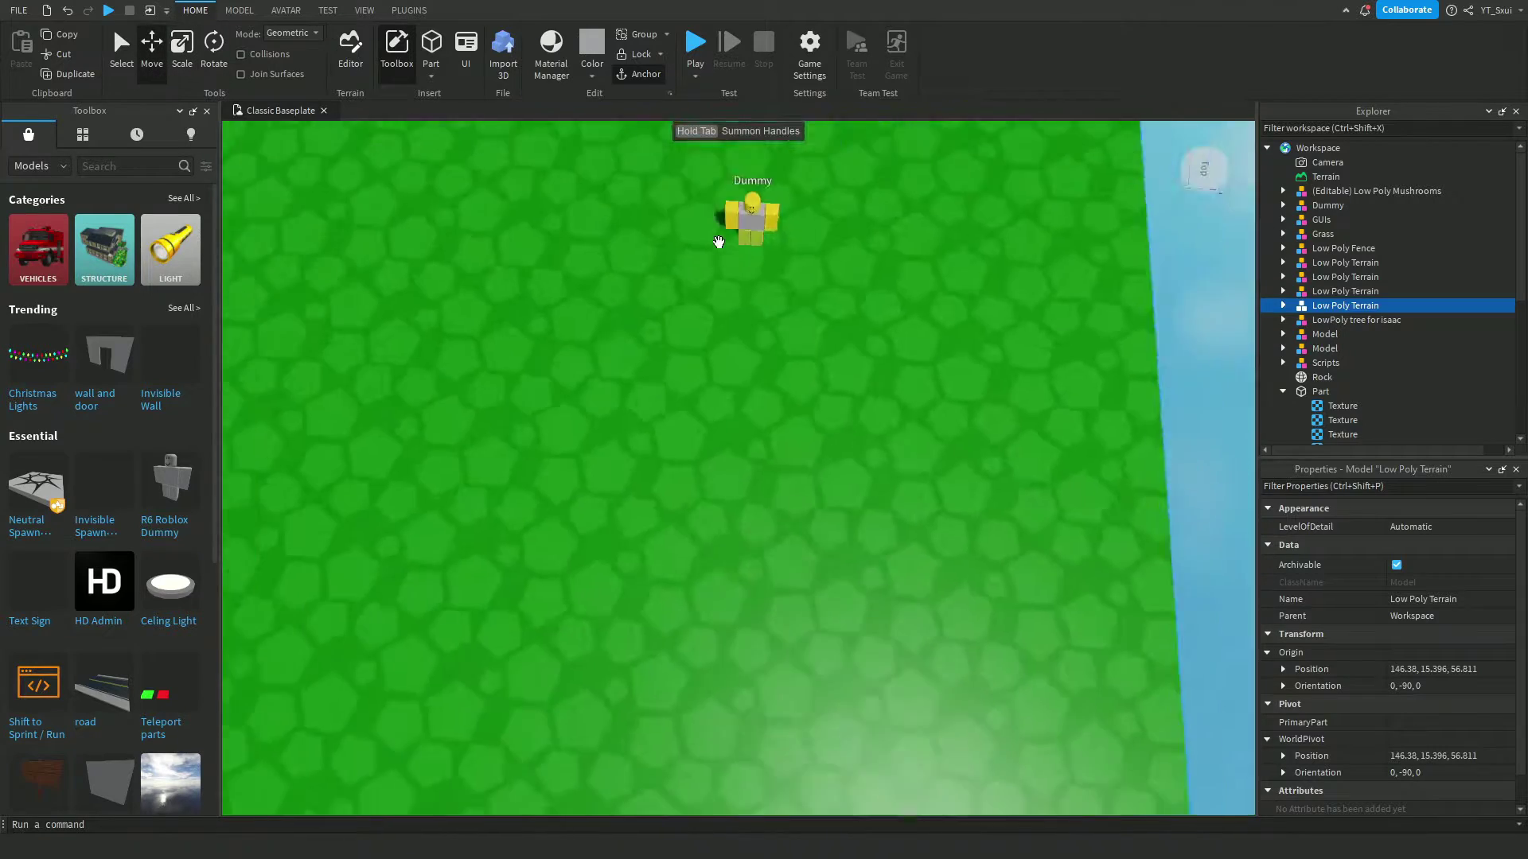
{"action": "right_click_drag", "start_coordinate": [859, 228], "coordinate": [752, 373]}
{"action": "mouse_move", "coordinate": [752, 372]}
{"action": "left_mouse_down"}
{"action": "mouse_move", "coordinate": [833, 345]}
{"action": "mouse_move", "coordinate": [920, 368]}
{"action": "mouse_move", "coordinate": [1043, 471]}
{"action": "left_mouse_up"}
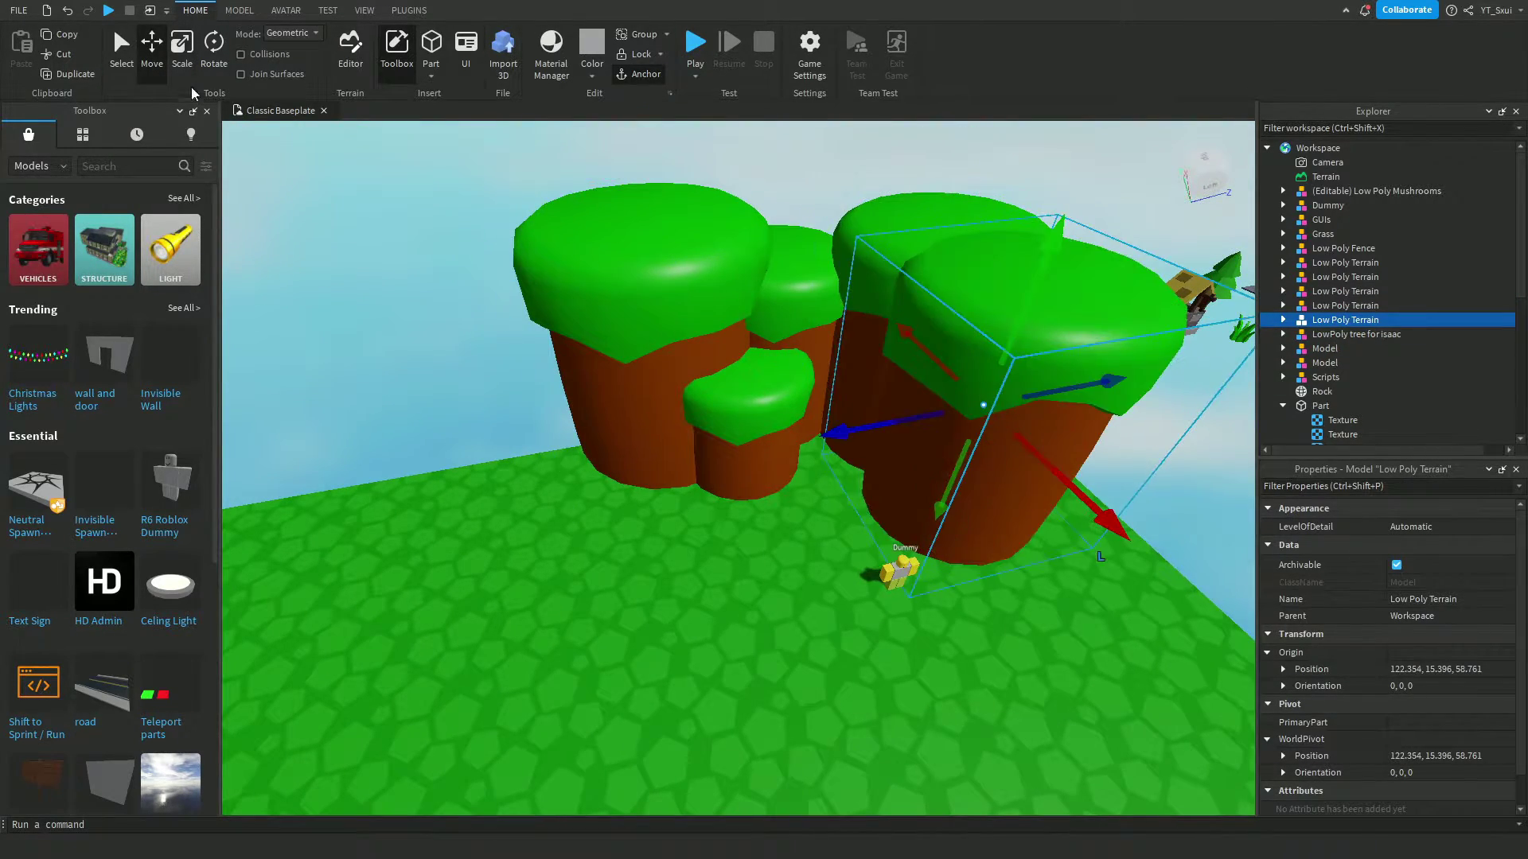
{"action": "left_click_drag", "start_coordinate": [1067, 251], "coordinate": [1023, 334]}
{"action": "key", "text": "ctrl+2"}
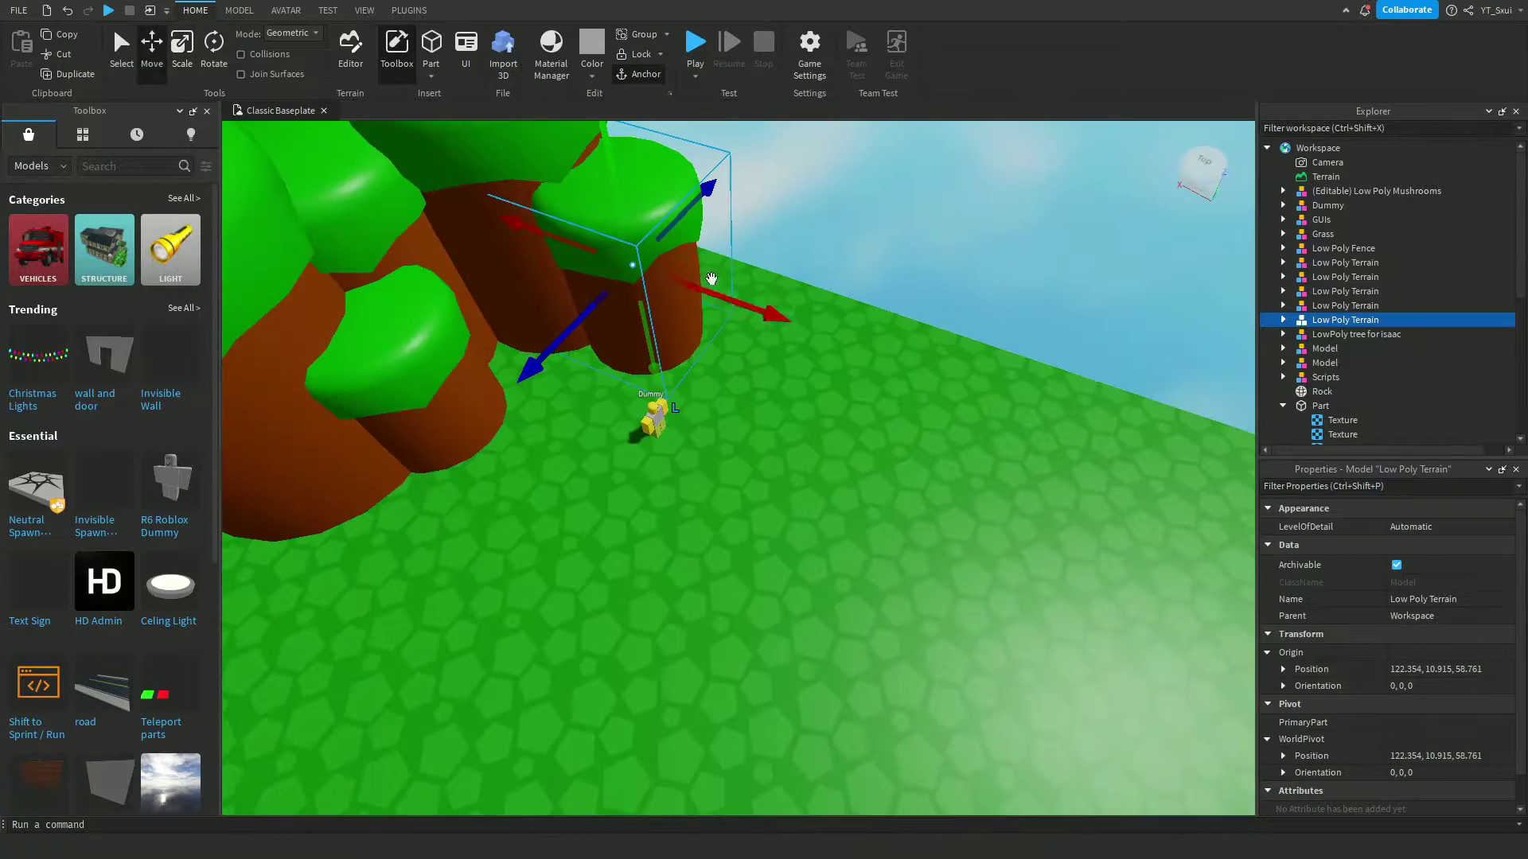
{"action": "mouse_move", "coordinate": [1023, 334]}
{"action": "right_mouse_down"}
{"action": "mouse_move", "coordinate": [620, 287]}
{"action": "mouse_move", "coordinate": [613, 334]}
{"action": "right_mouse_up"}
- Duplicate the smaller cliff repeatedly to extend the wall further left
{"action": "key", "text": "ctrl+d"}
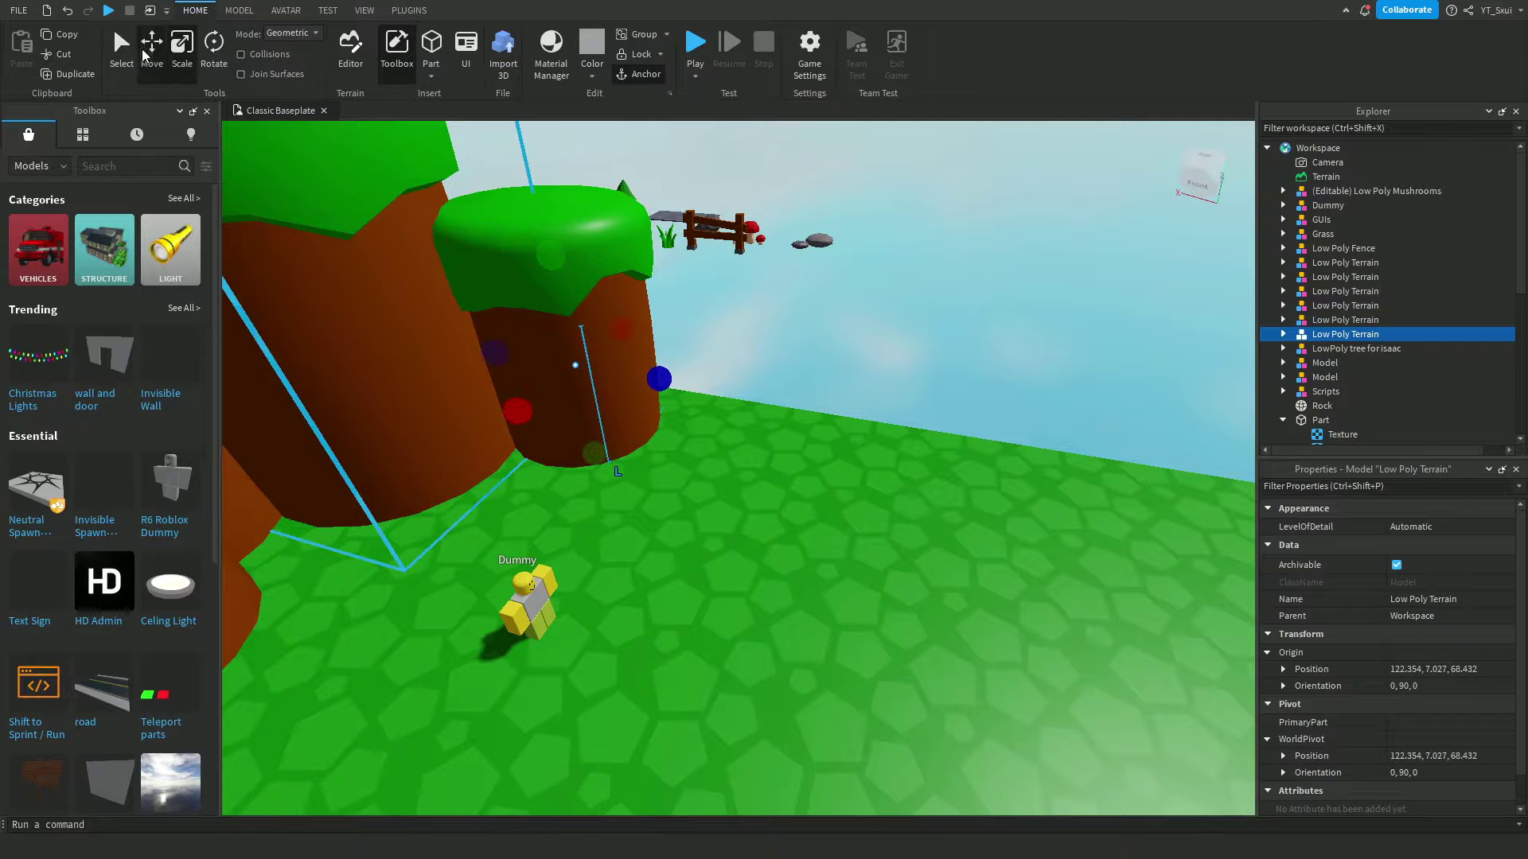
{"action": "left_click_drag", "start_coordinate": [479, 443], "coordinate": [594, 420]}
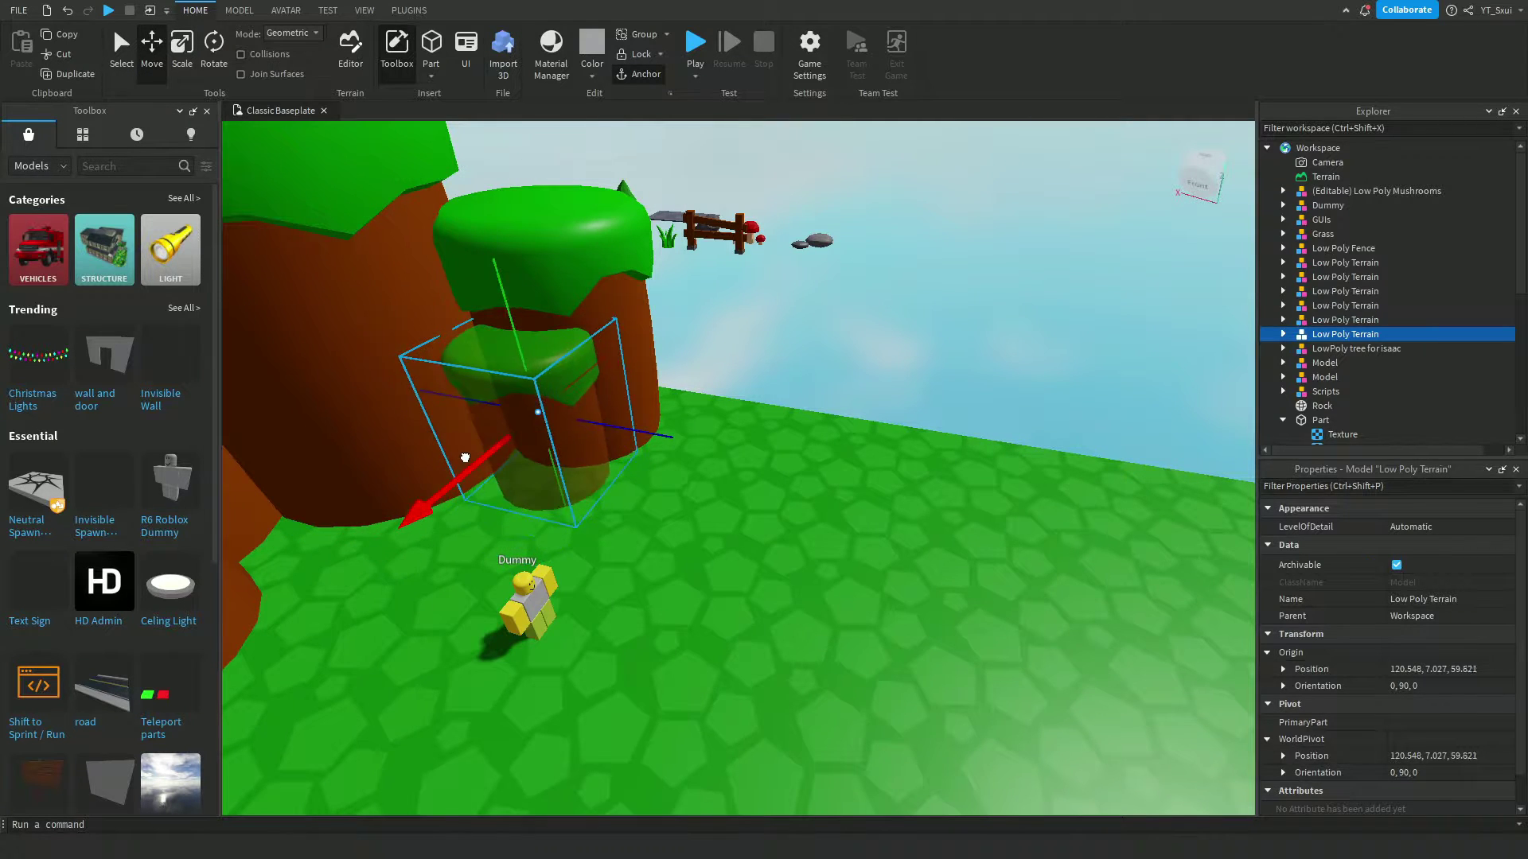
{"action": "key", "text": "ctrl+d"}
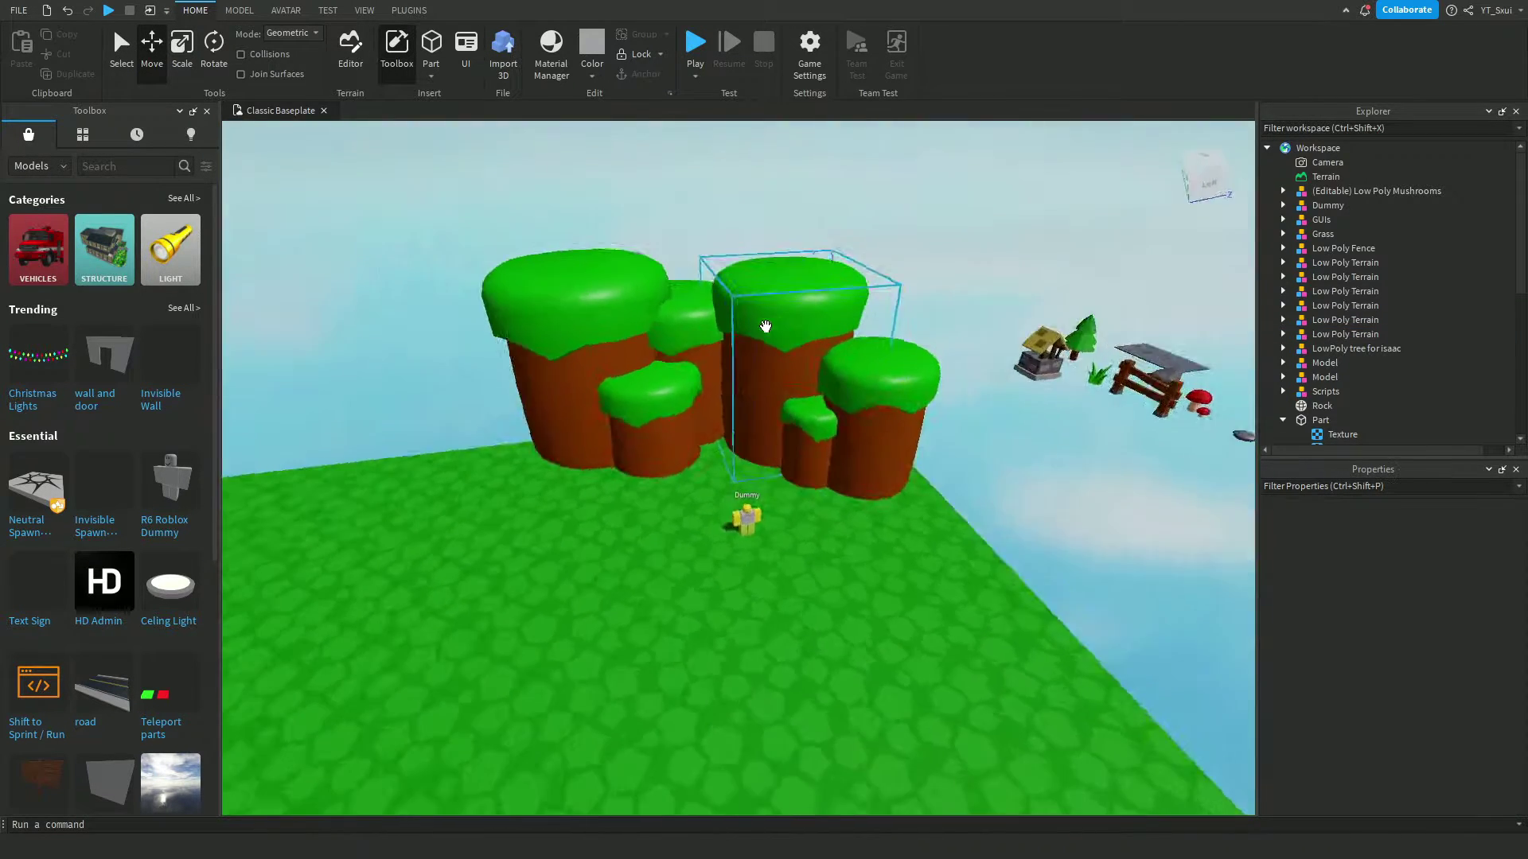
{"action": "right_click_drag", "start_coordinate": [731, 327], "coordinate": [762, 268]}
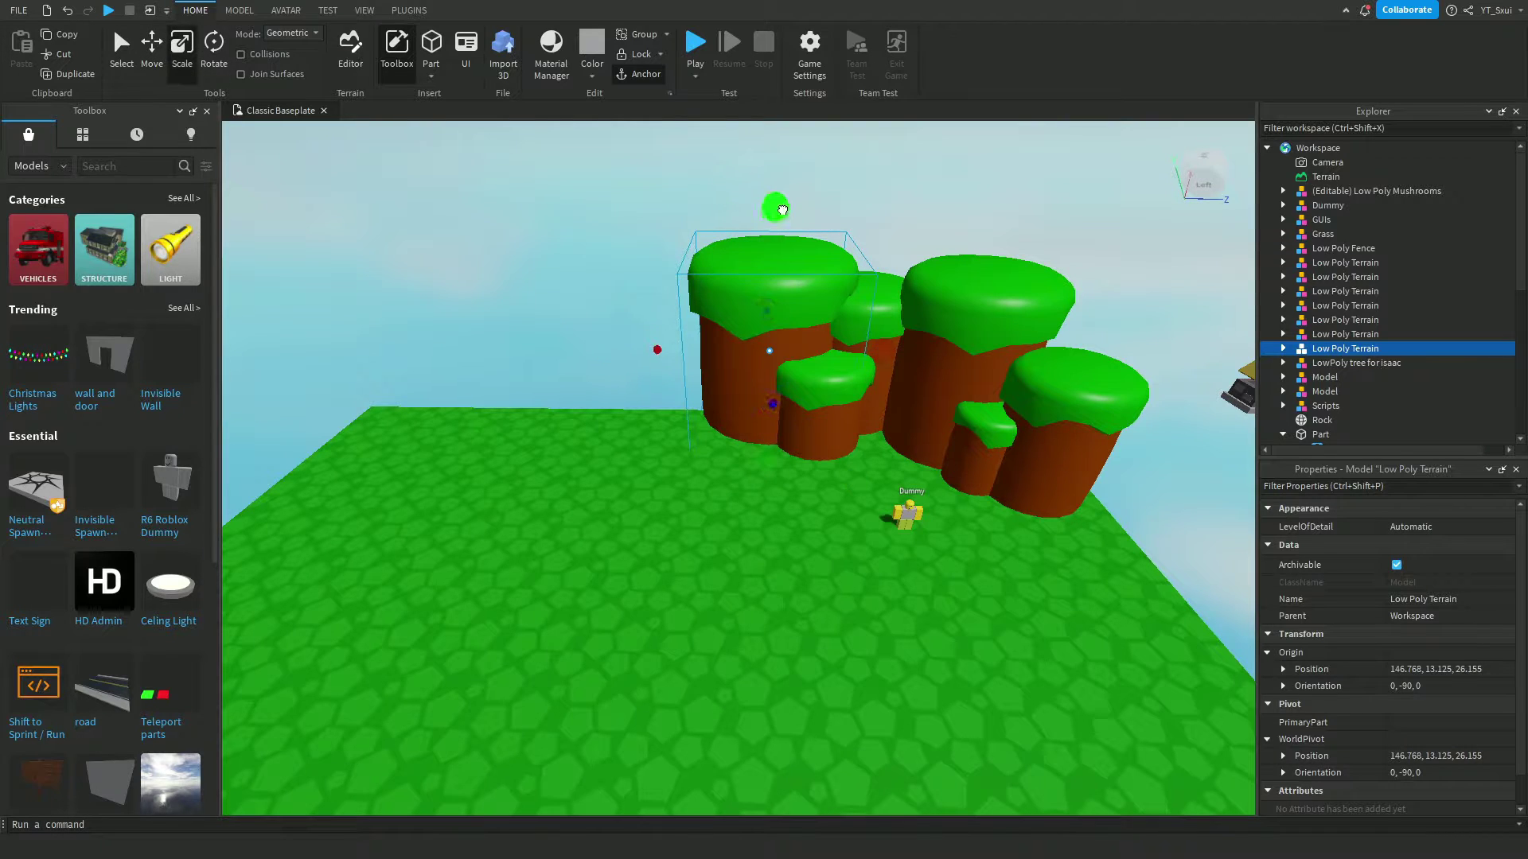
{"action": "left_click_drag", "start_coordinate": [755, 370], "coordinate": [485, 366]}
{"action": "key", "text": "ctrl+d"}
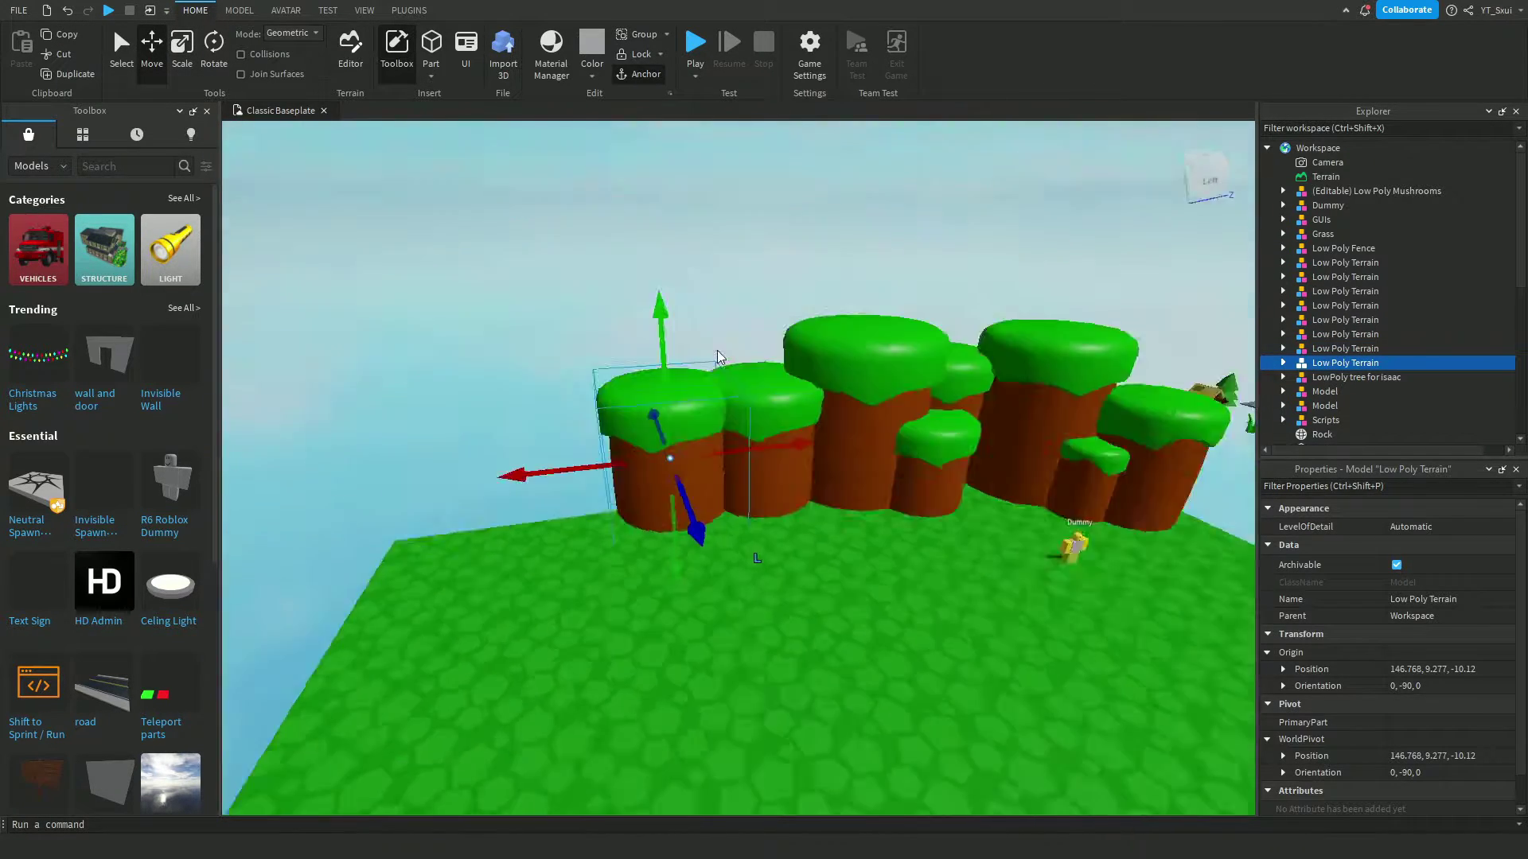
{"action": "key", "text": "f"}
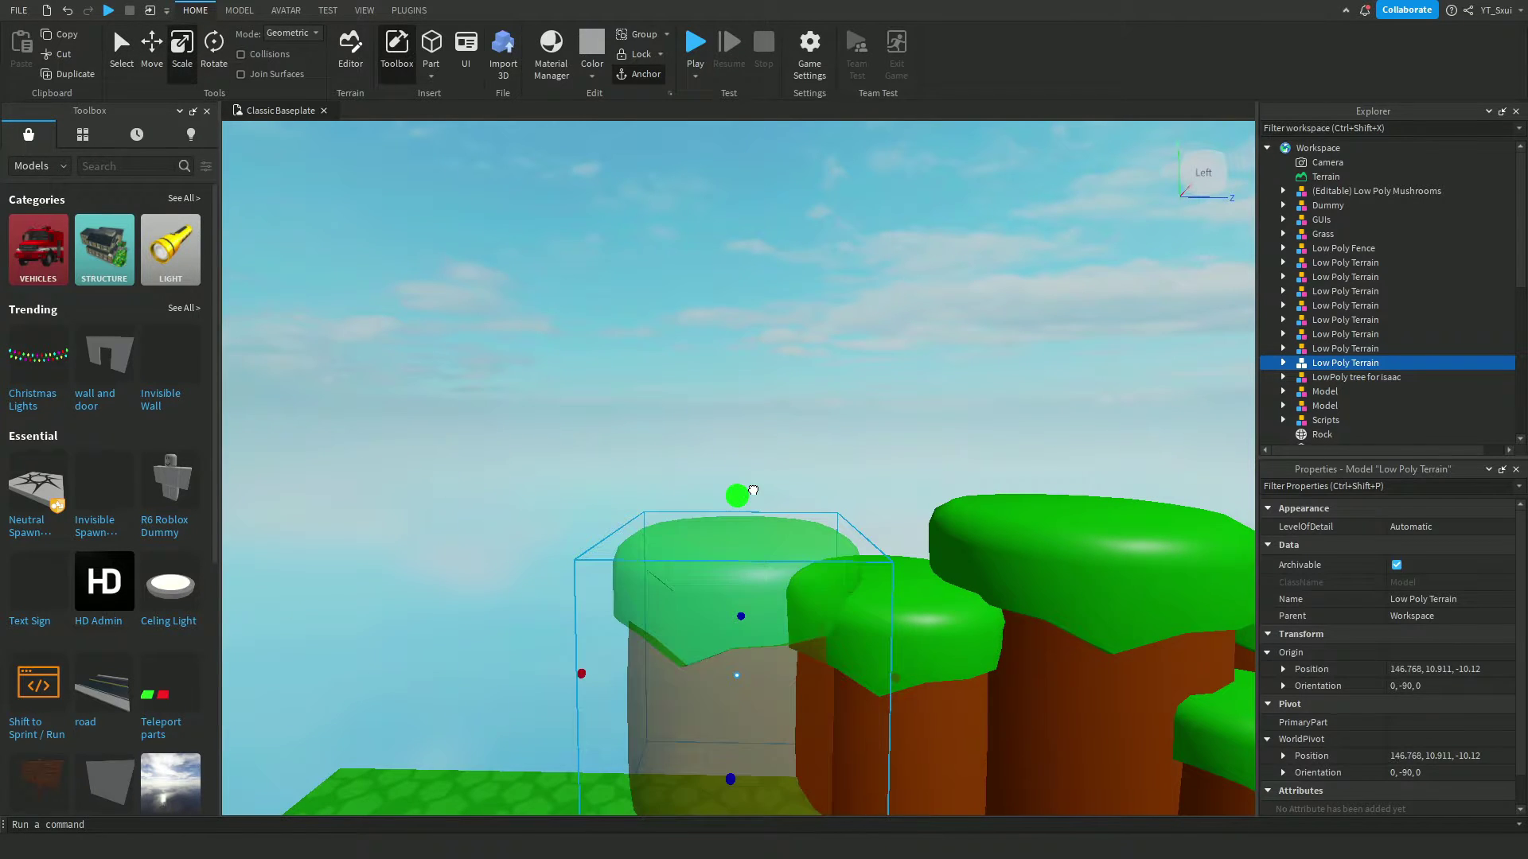
- Duplicate the end cliff piece of the row to continue the wall
{"action": "left_click", "coordinate": [835, 437]}
{"action": "scroll", "coordinate": [836, 437], "scroll_direction": "down", "scroll_amount": 5}
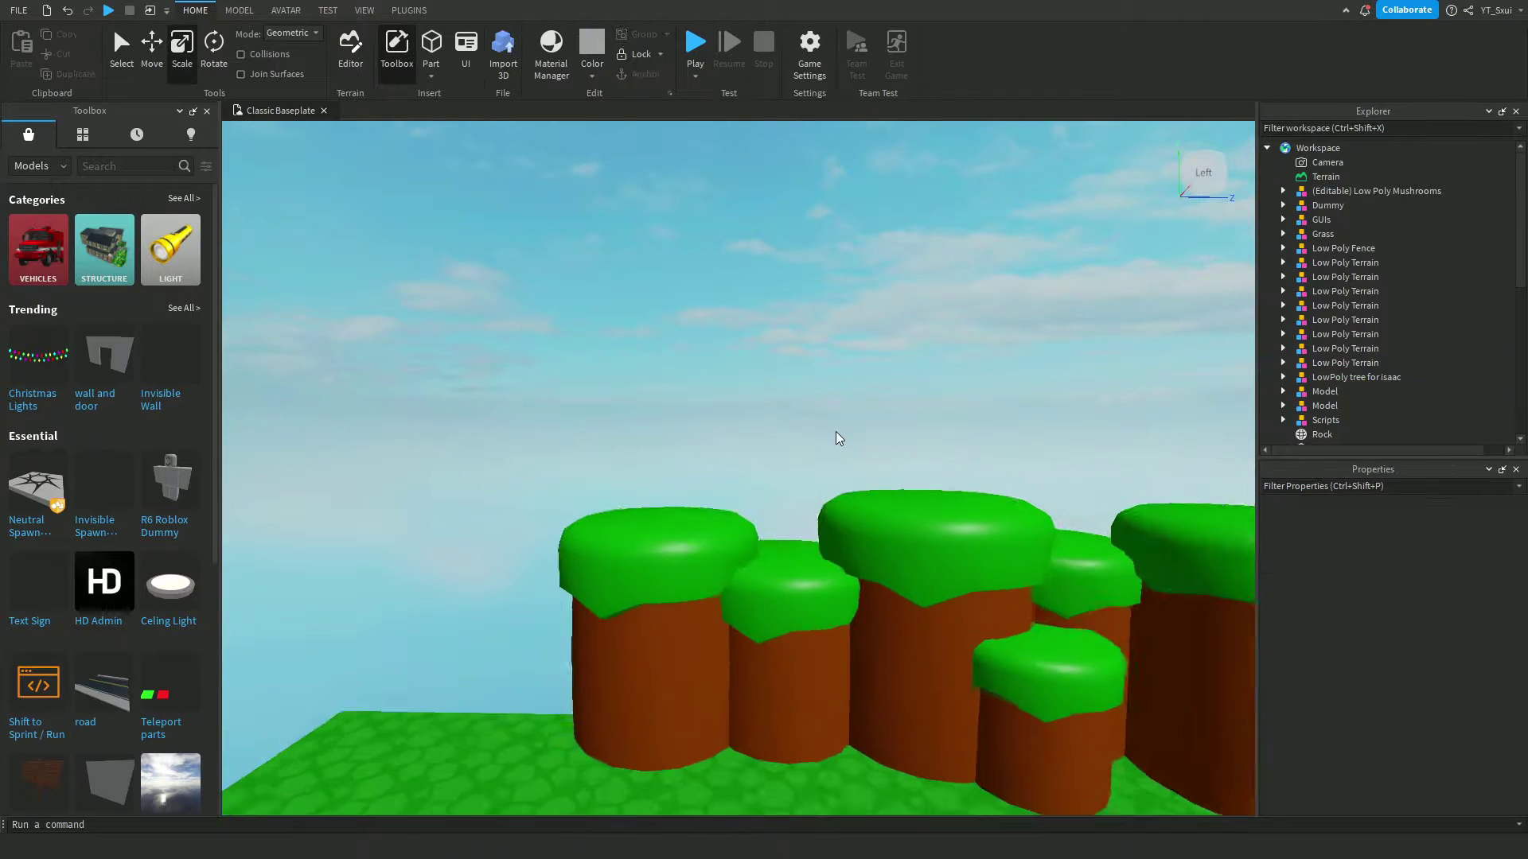
{"action": "scroll", "coordinate": [702, 589], "scroll_direction": "up", "scroll_amount": 5}
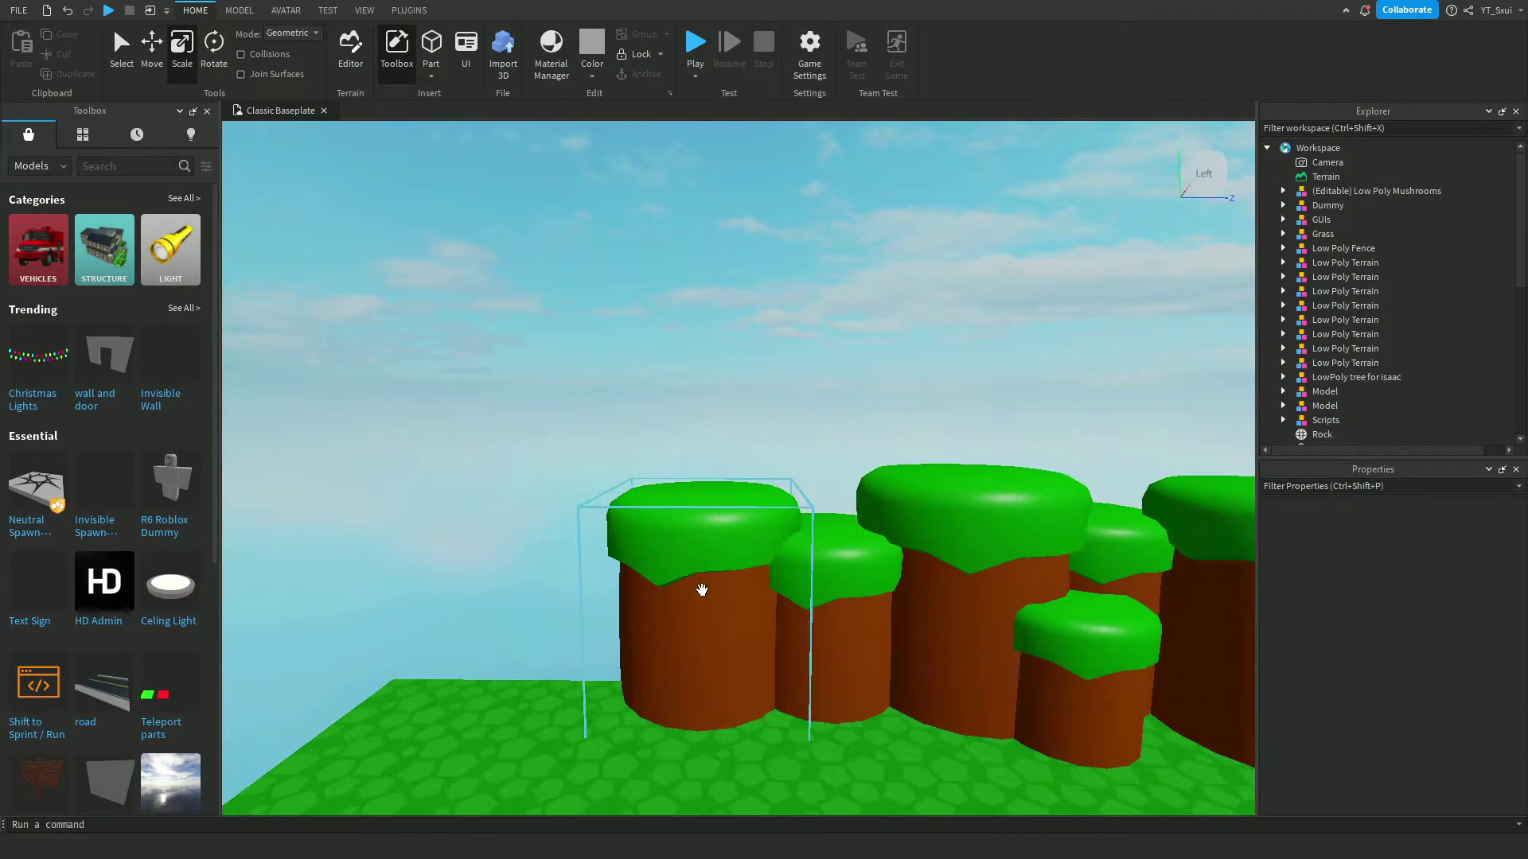
{"action": "left_click", "coordinate": [702, 590]}
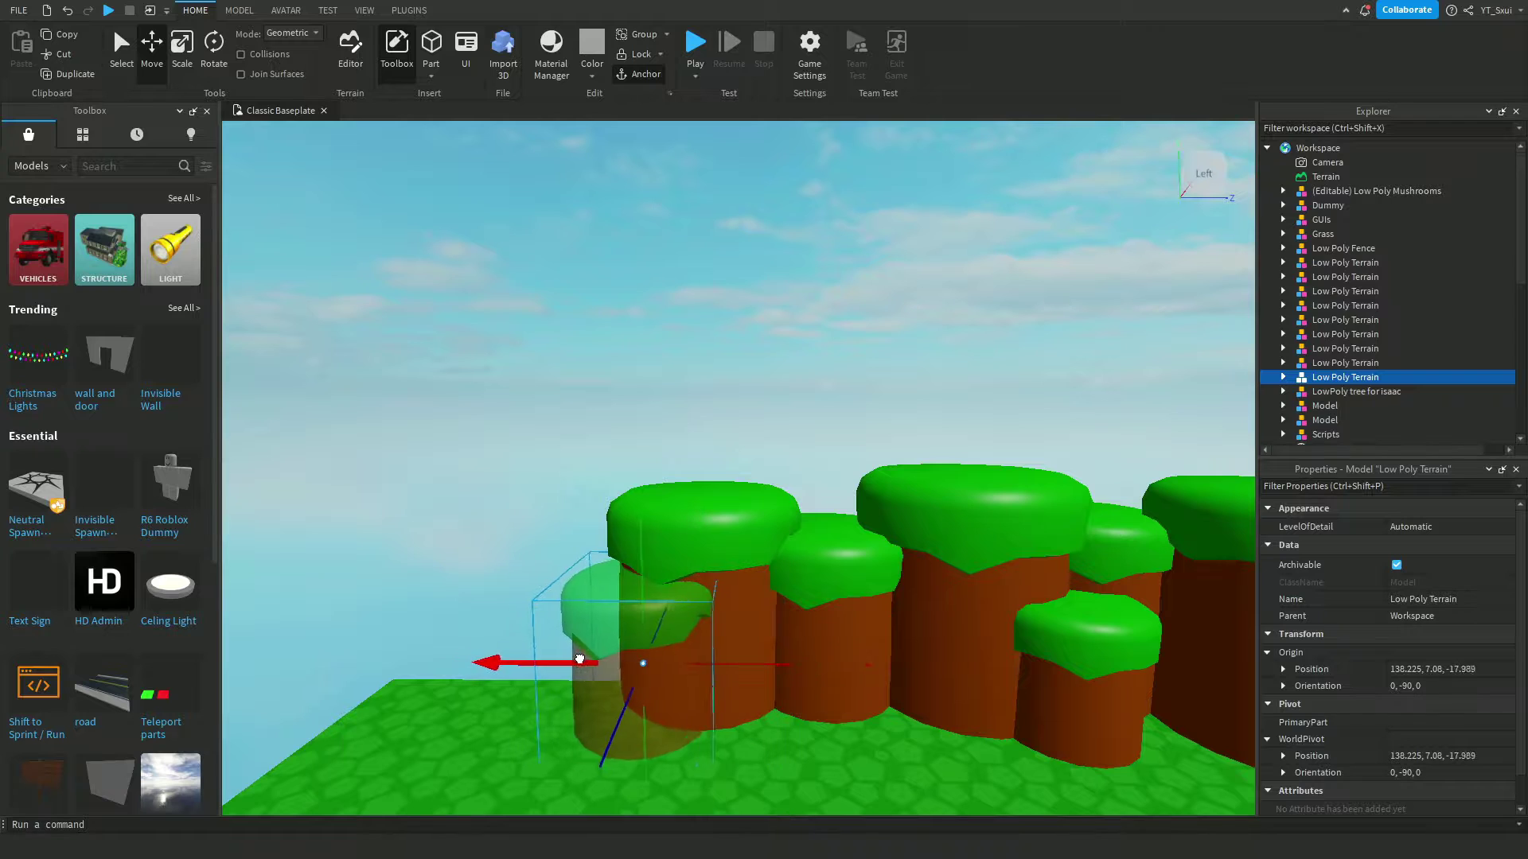
{"action": "key", "text": "ctrl+d"}
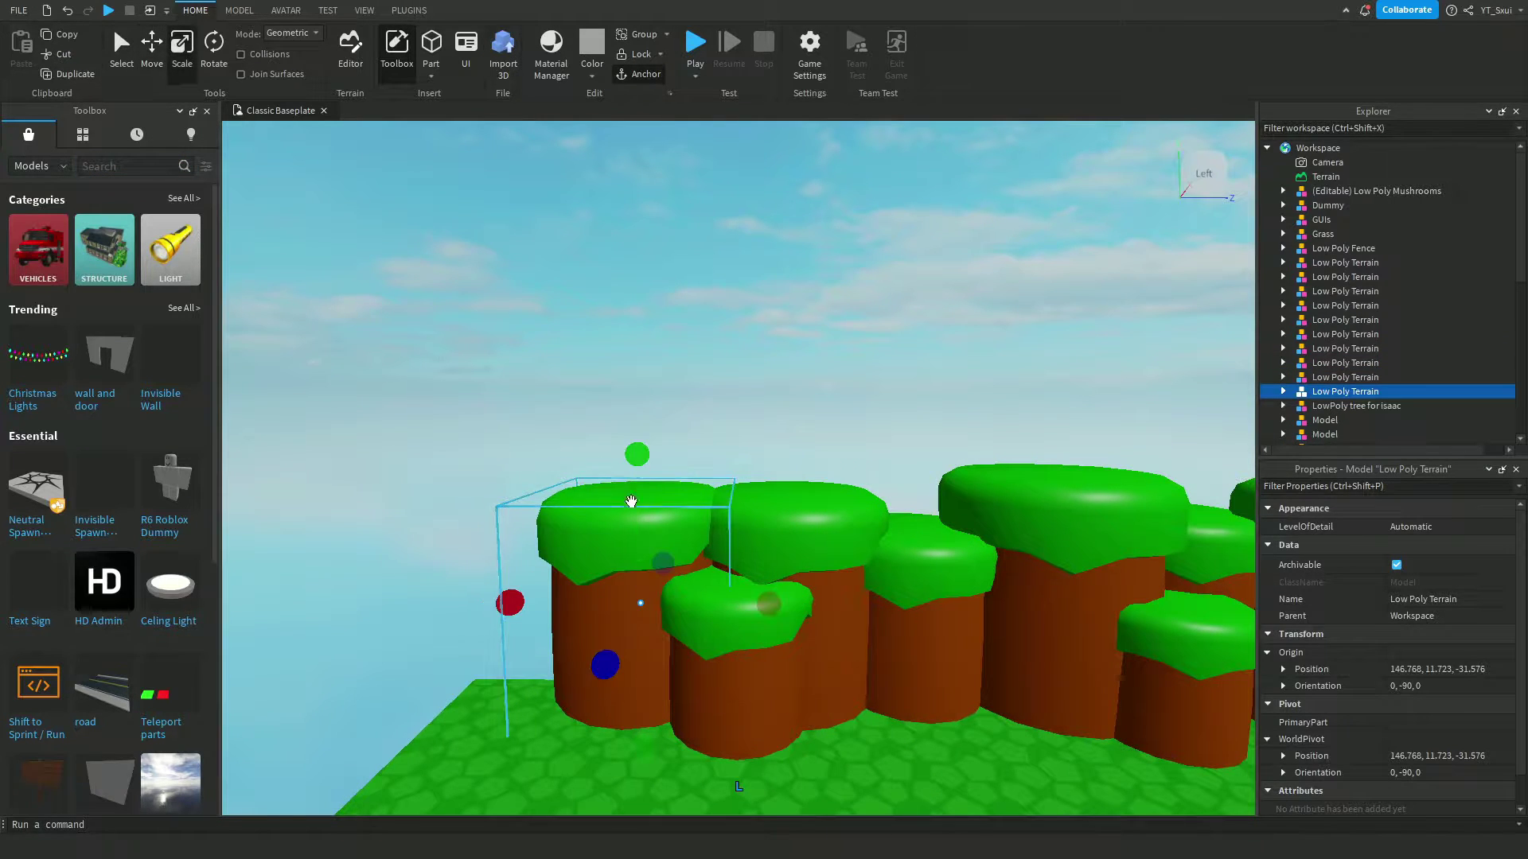
{"action": "scroll", "coordinate": [829, 371], "scroll_direction": "down", "scroll_amount": 2}
{"action": "key", "text": "f"}
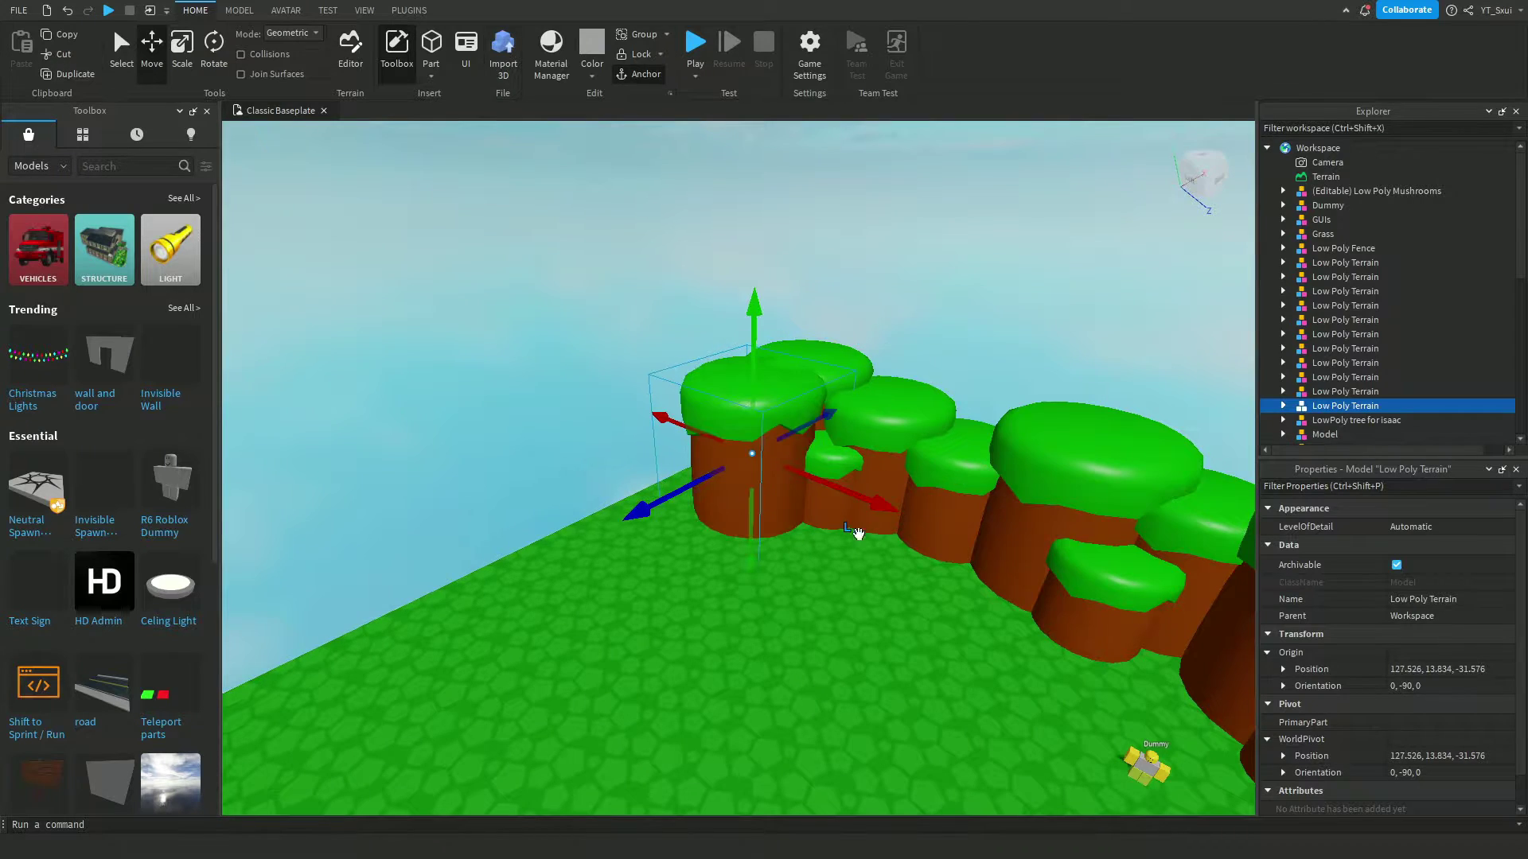
- Inspect the cliff row from overhead and low side angles to find gaps
{"action": "right_click_drag", "start_coordinate": [916, 304], "coordinate": [860, 532]}
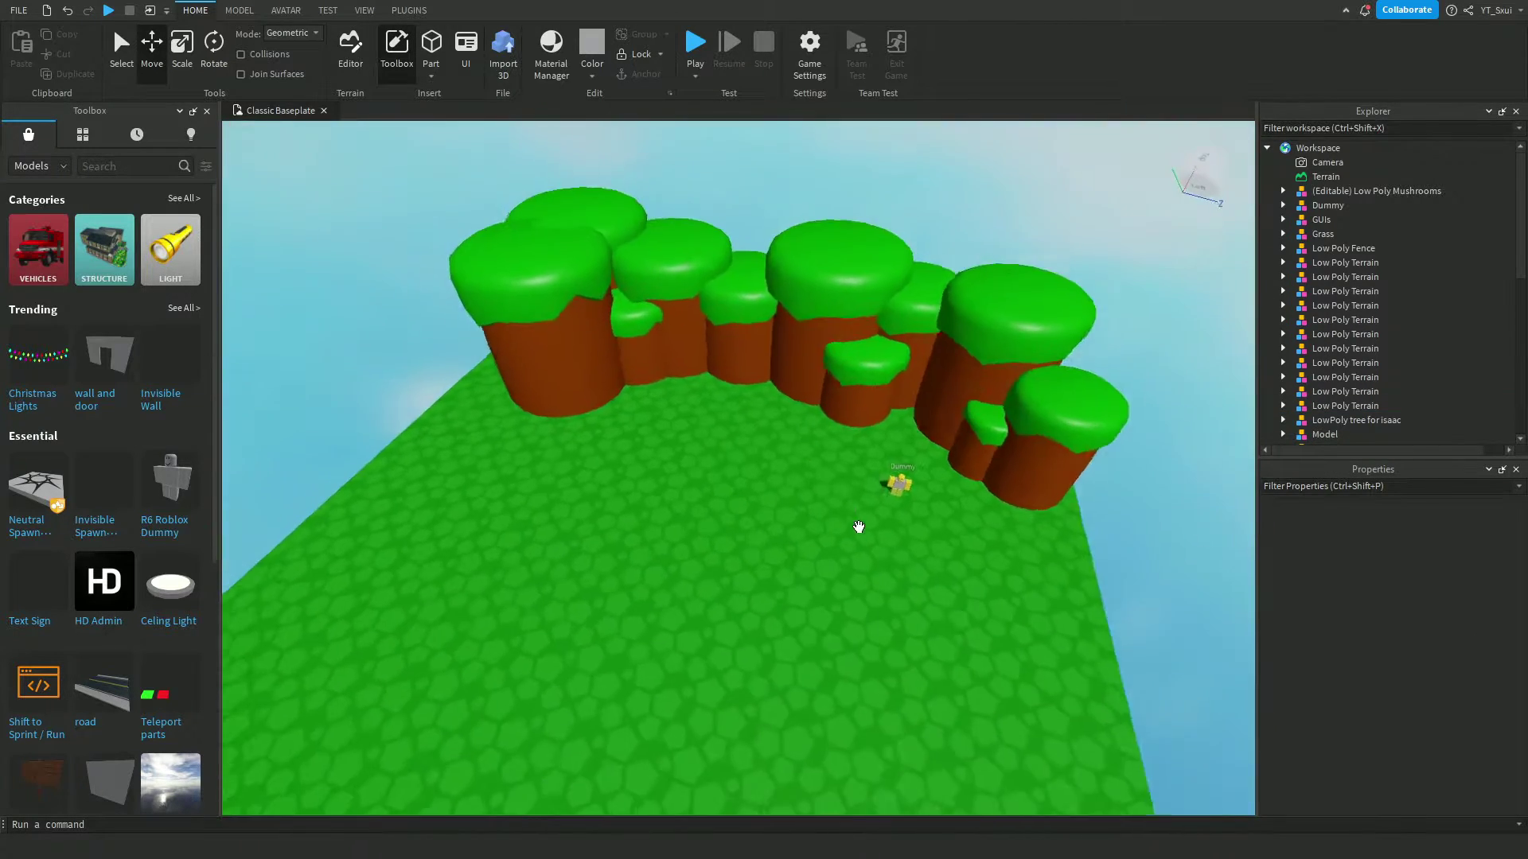
{"action": "left_click_drag", "start_coordinate": [927, 301], "coordinate": [510, 472]}
{"action": "right_click_drag", "start_coordinate": [904, 298], "coordinate": [514, 364]}
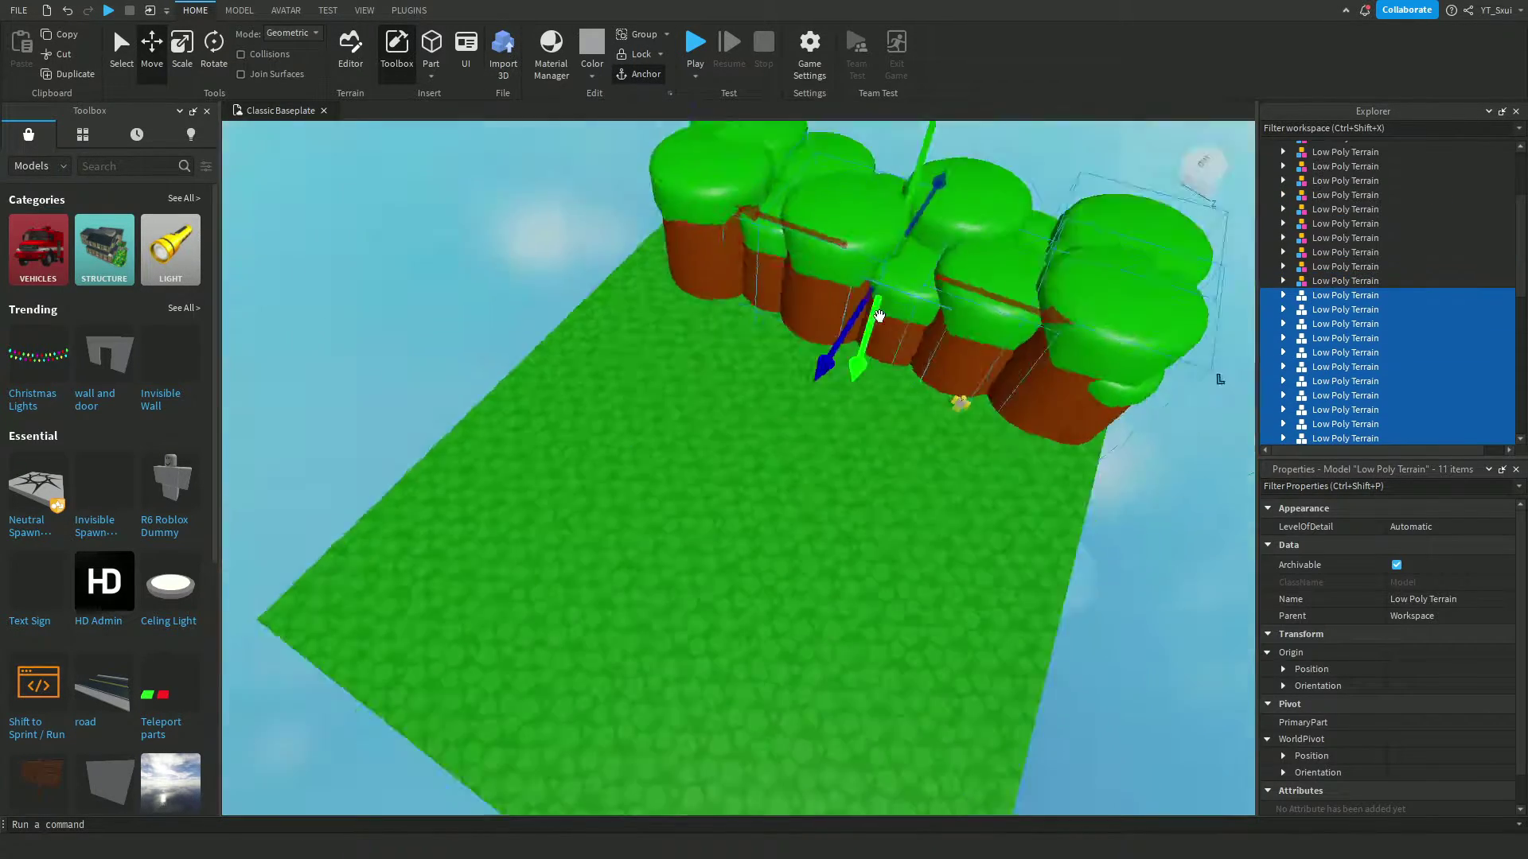
{"action": "left_click", "coordinate": [710, 167]}
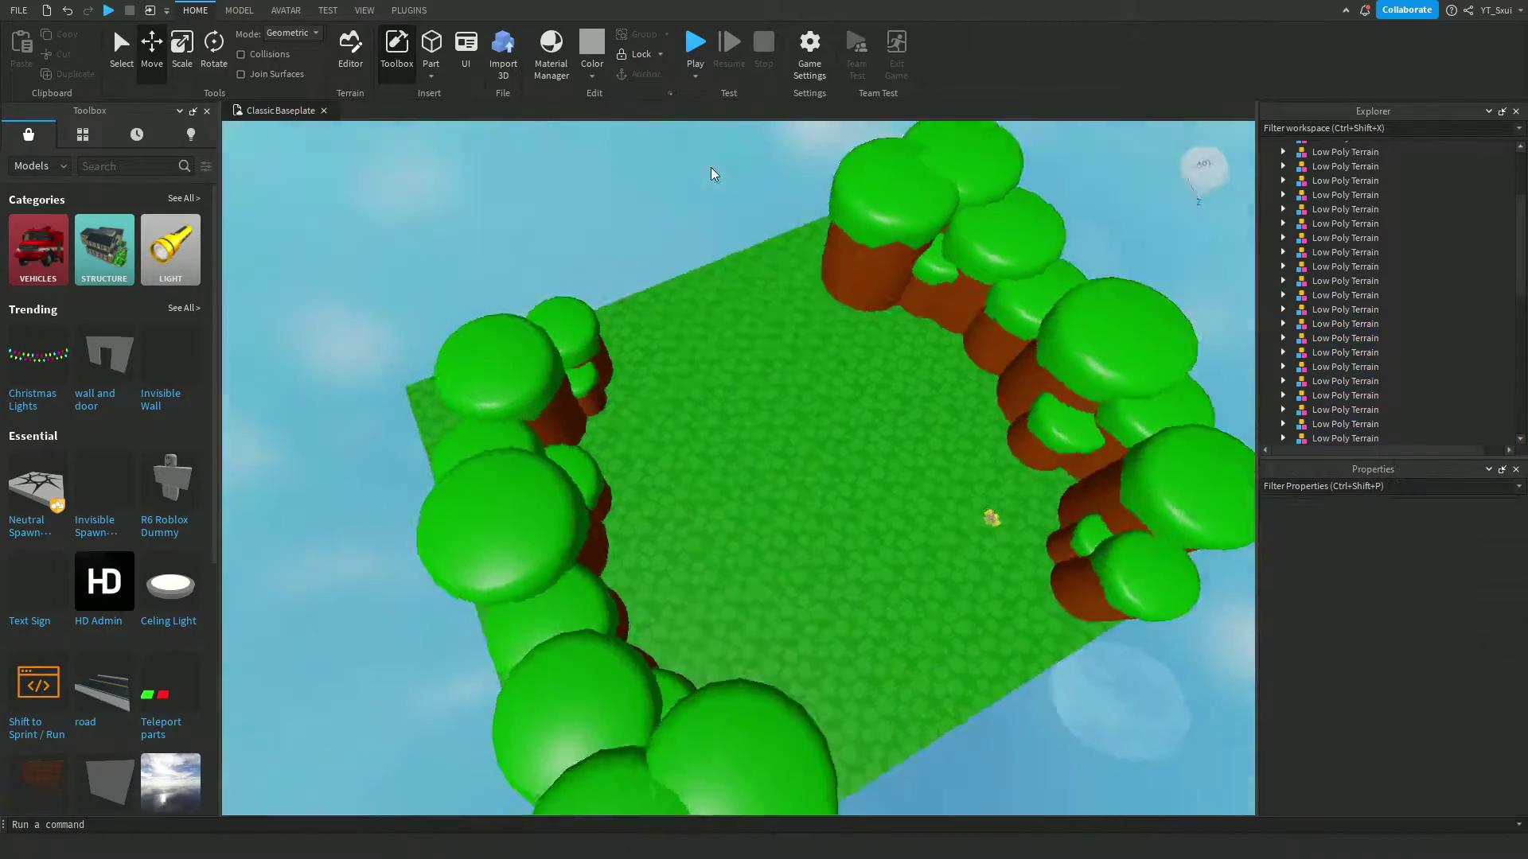
{"action": "right_click_drag", "start_coordinate": [710, 167], "coordinate": [709, 215]}
{"action": "left_click", "coordinate": [648, 236]}
{"action": "left_click", "coordinate": [728, 275]}
{"action": "right_click_drag", "start_coordinate": [728, 275], "coordinate": [729, 275]}
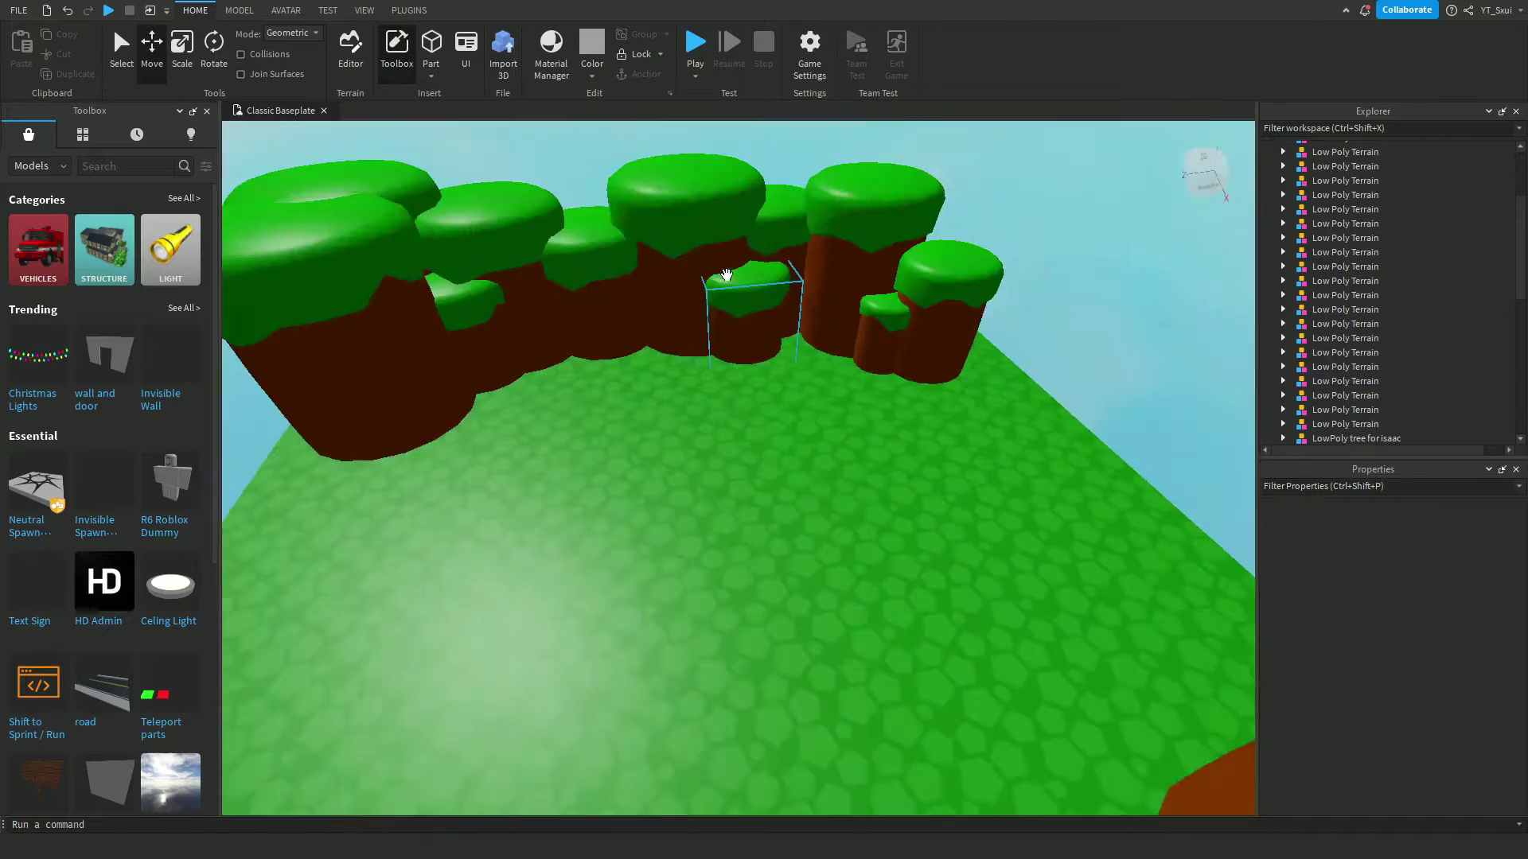
- Slide the small cliff piece into the gap in the wall and adjust its size
{"action": "left_click", "coordinate": [879, 368]}
{"action": "left_click_drag", "start_coordinate": [879, 367], "coordinate": [700, 374]}
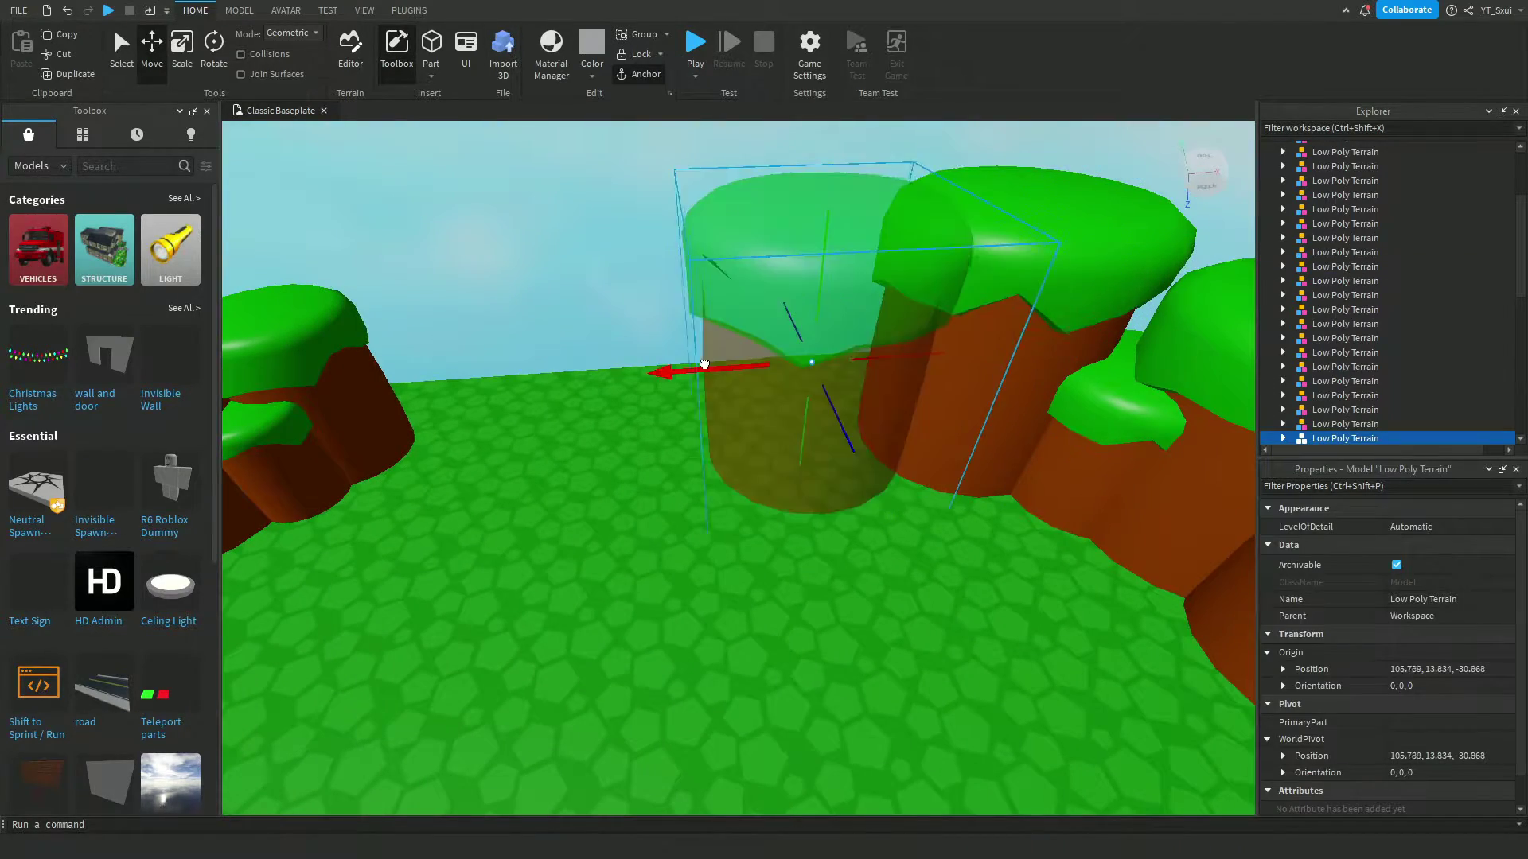
{"action": "key", "text": "ctrl+3"}
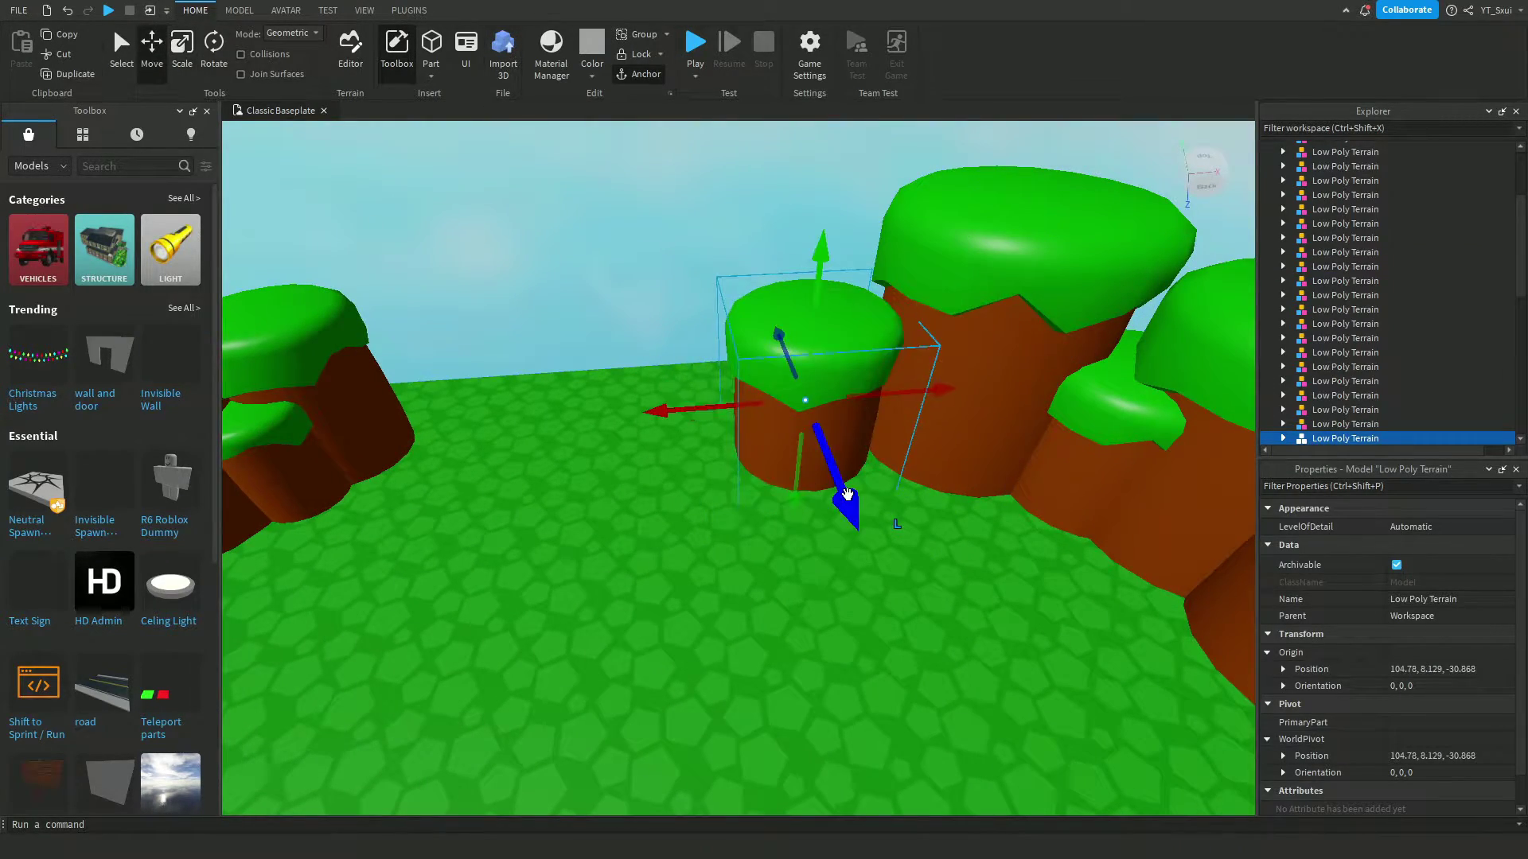
{"action": "left_click_drag", "start_coordinate": [846, 494], "coordinate": [932, 361]}
{"action": "scroll", "coordinate": [932, 361], "scroll_direction": "up", "scroll_amount": 5}
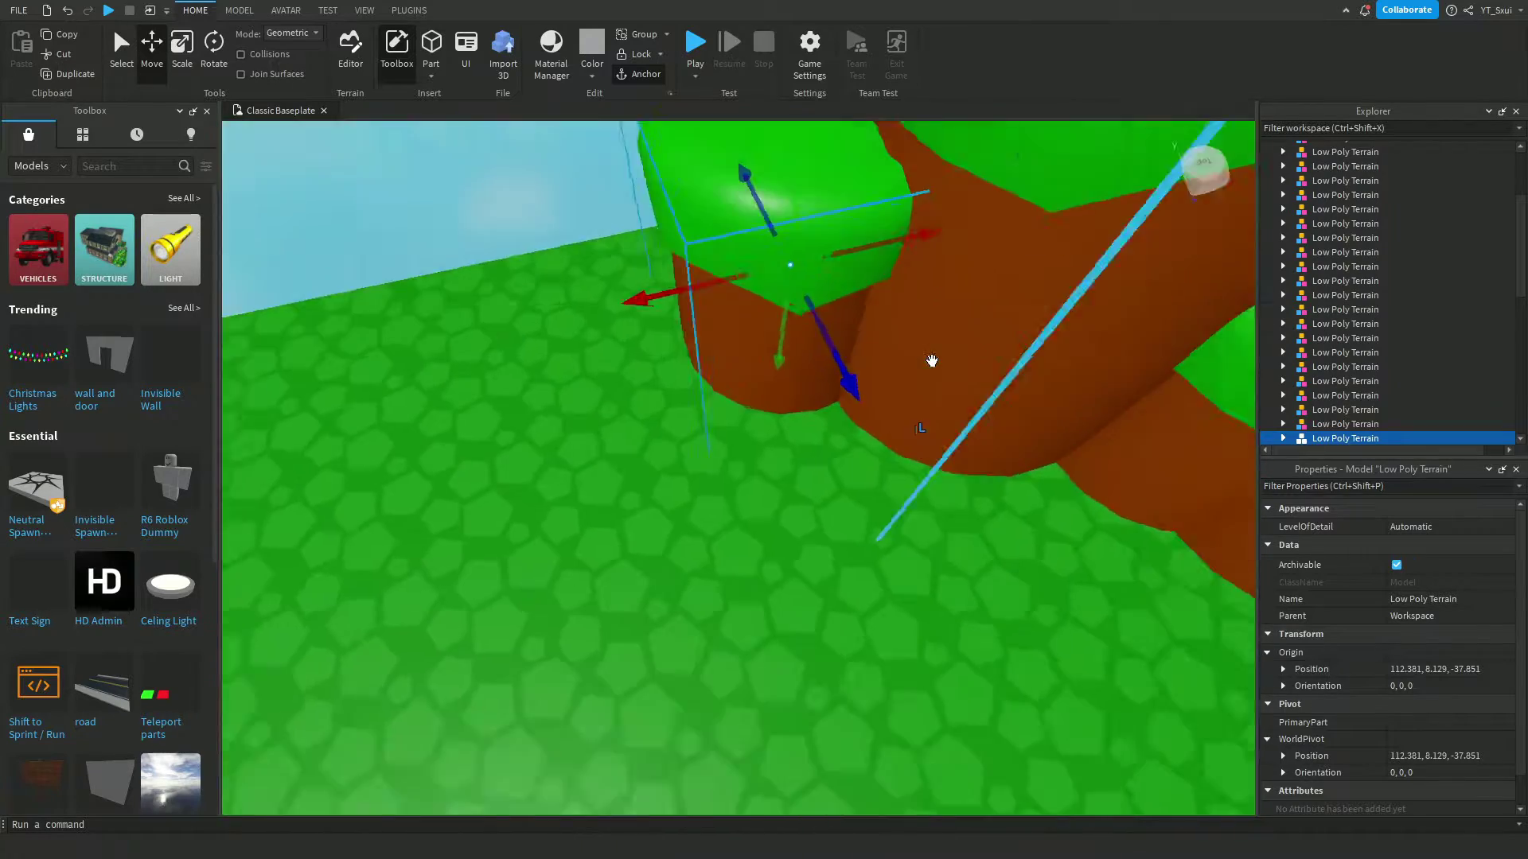
{"action": "scroll", "coordinate": [932, 361], "scroll_direction": "down", "scroll_amount": 5}
{"action": "left_click_drag", "start_coordinate": [975, 549], "coordinate": [629, 446]}
{"action": "key", "text": "ctrl+3"}
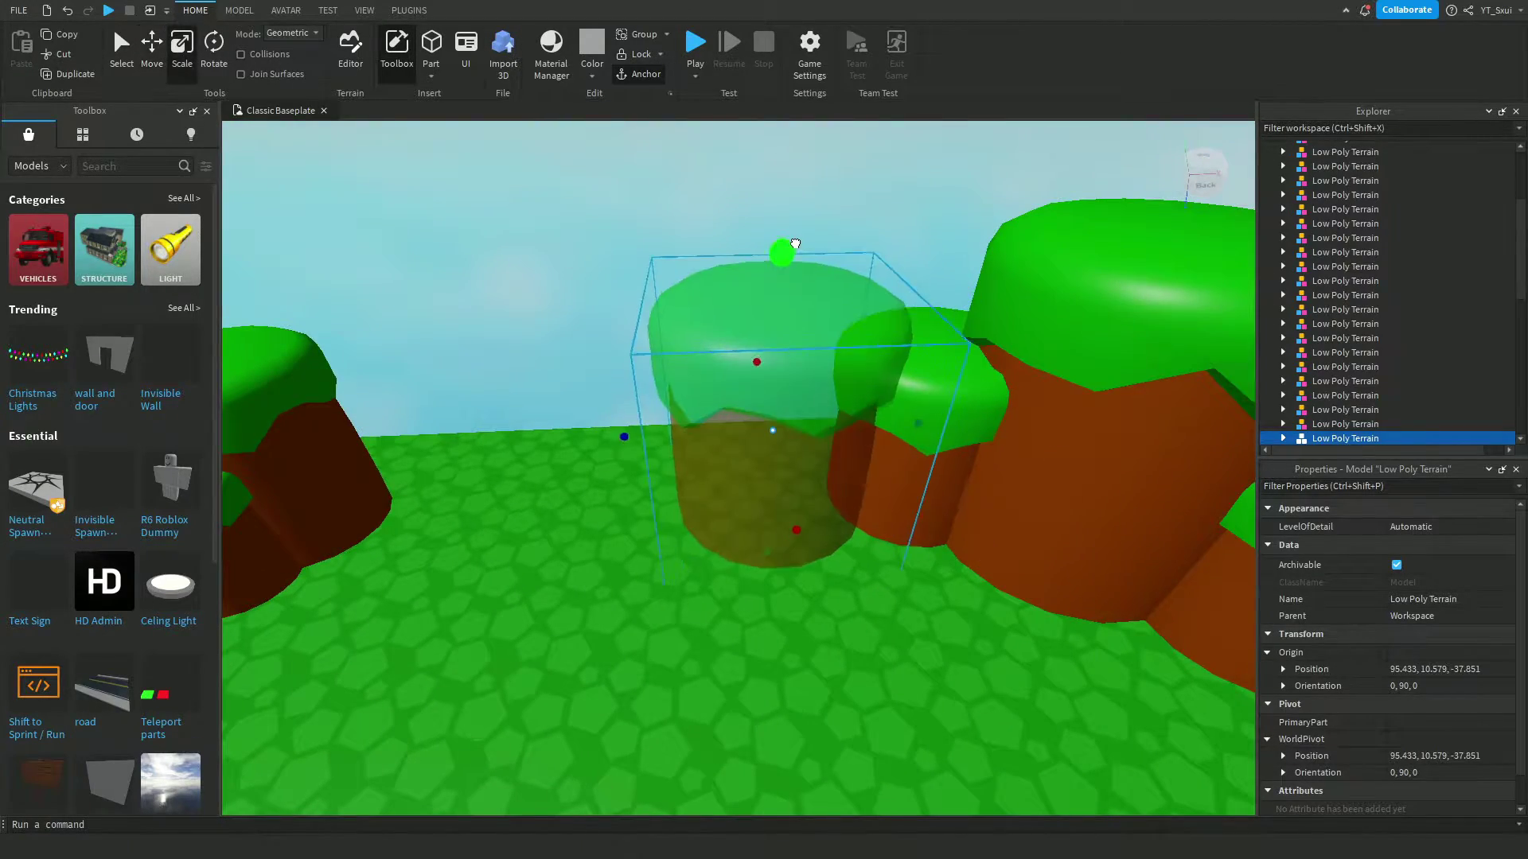
{"action": "left_click_drag", "start_coordinate": [795, 243], "coordinate": [795, 238]}
- Place another cliff piece further left, turned a quarter turn and made shorter
{"action": "left_click_drag", "start_coordinate": [673, 415], "coordinate": [511, 422]}
{"action": "key", "text": "r"}
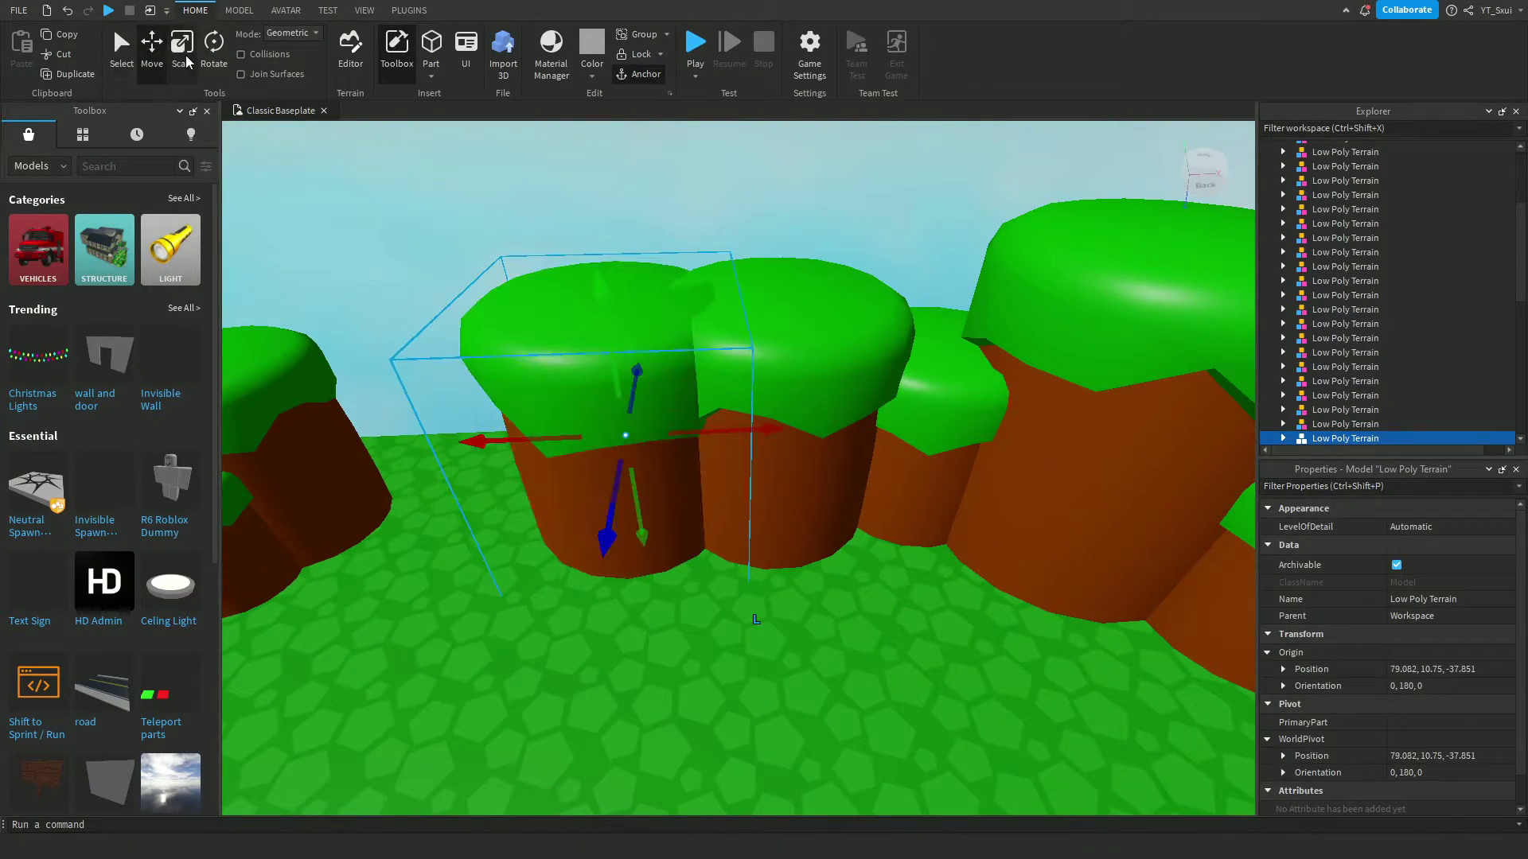
{"action": "left_click", "coordinate": [185, 60]}
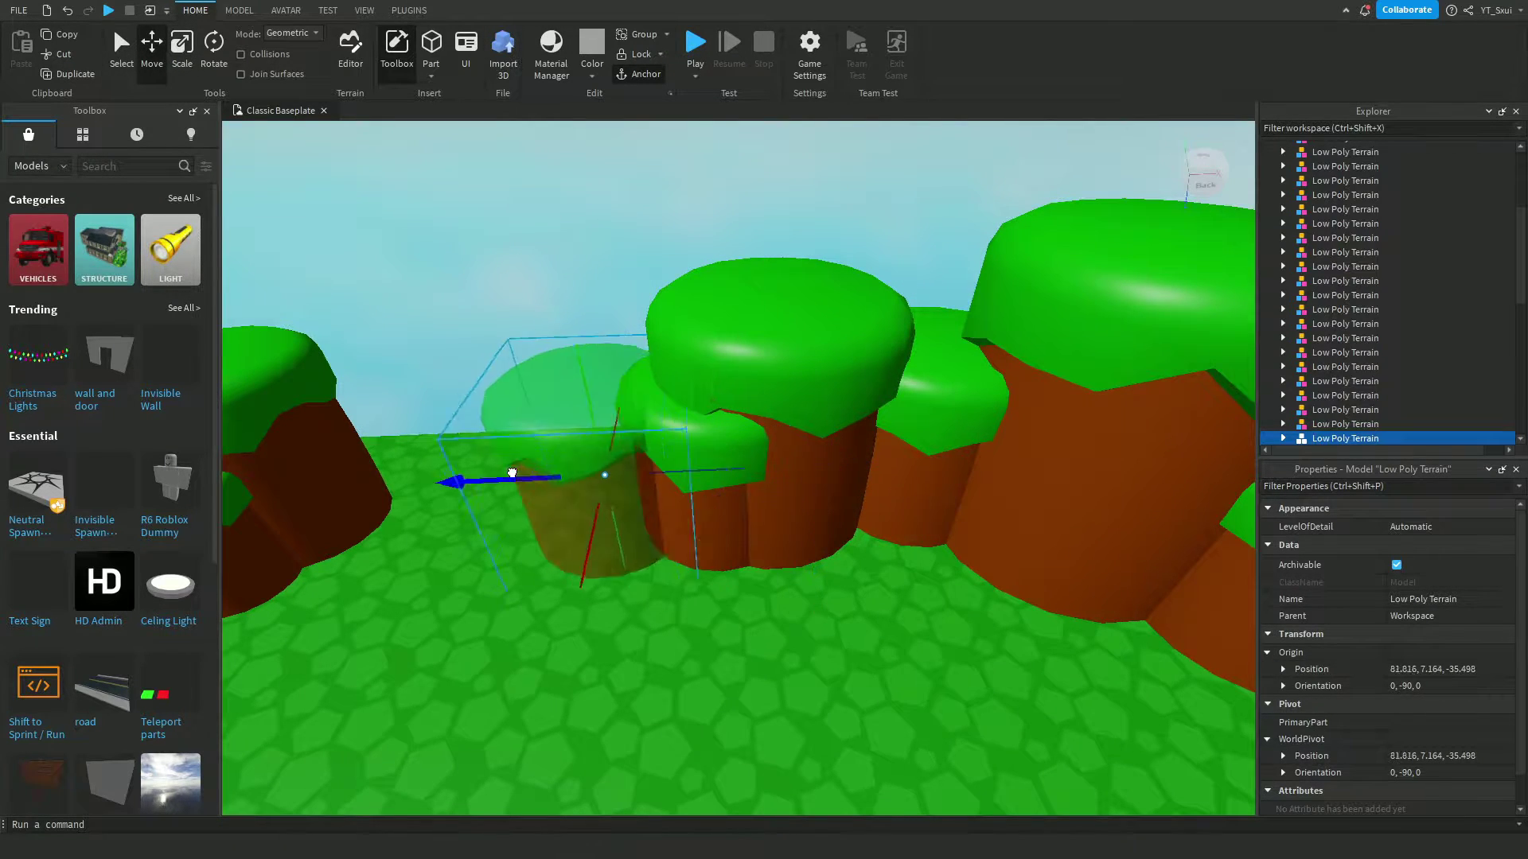
{"action": "left_click", "coordinate": [175, 56]}
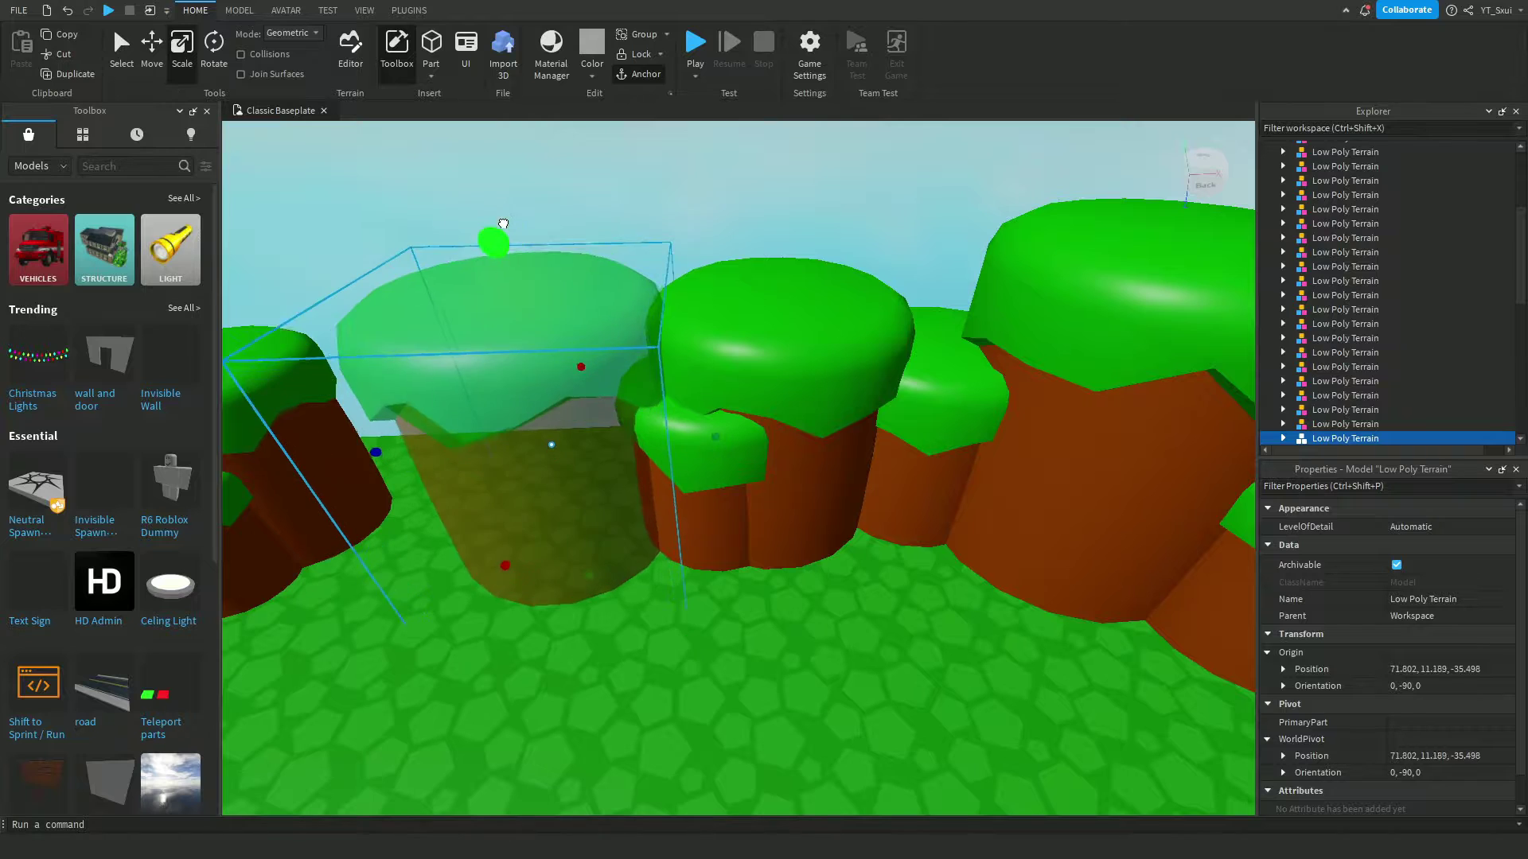
{"action": "left_click_drag", "start_coordinate": [514, 523], "coordinate": [464, 416]}
{"action": "key", "text": "r"}
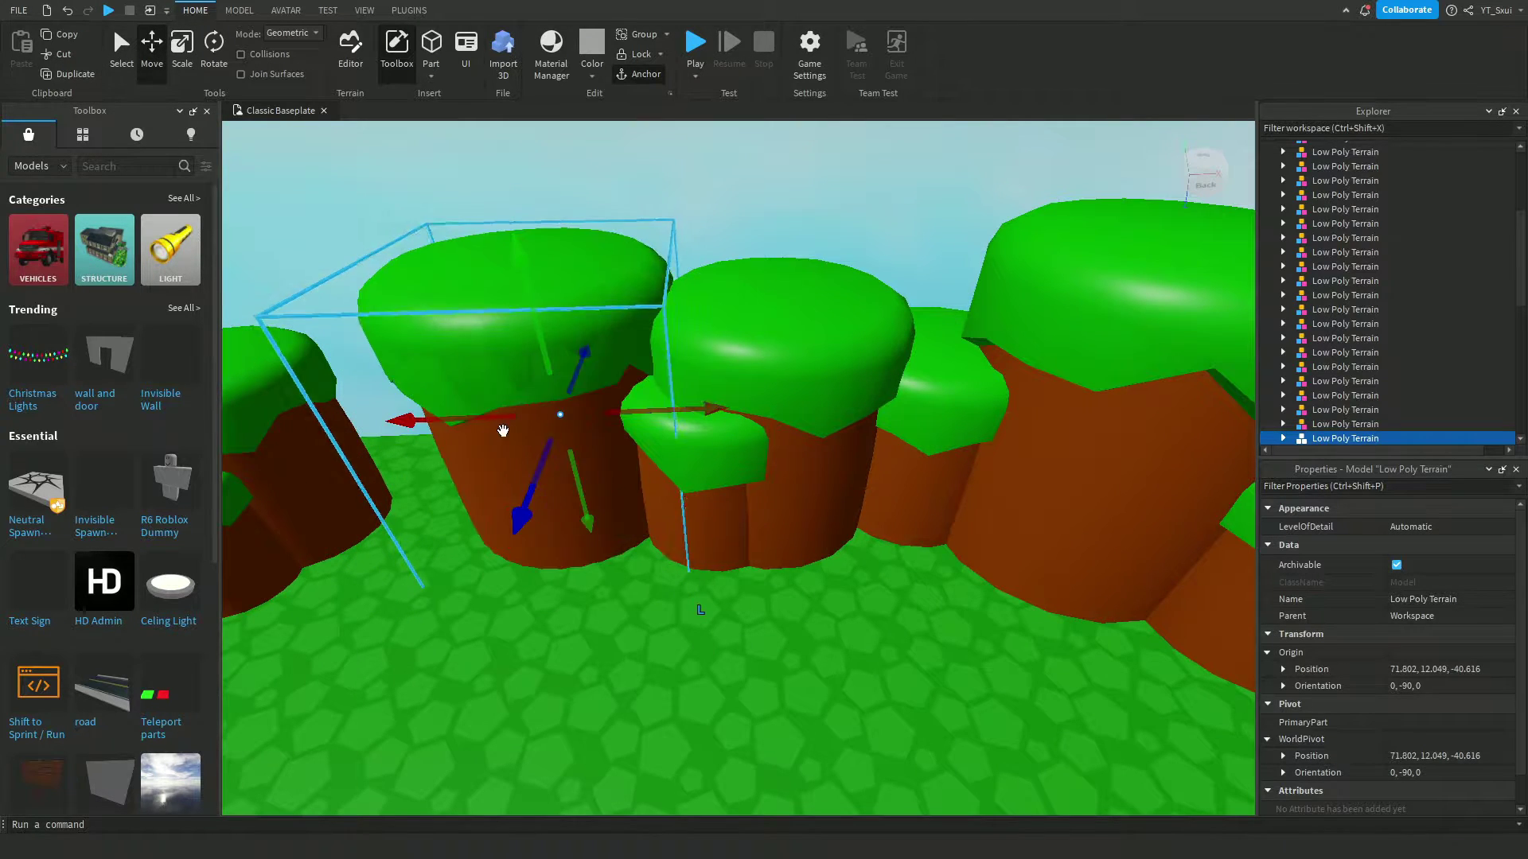
{"action": "left_click_drag", "start_coordinate": [481, 217], "coordinate": [605, 221]}
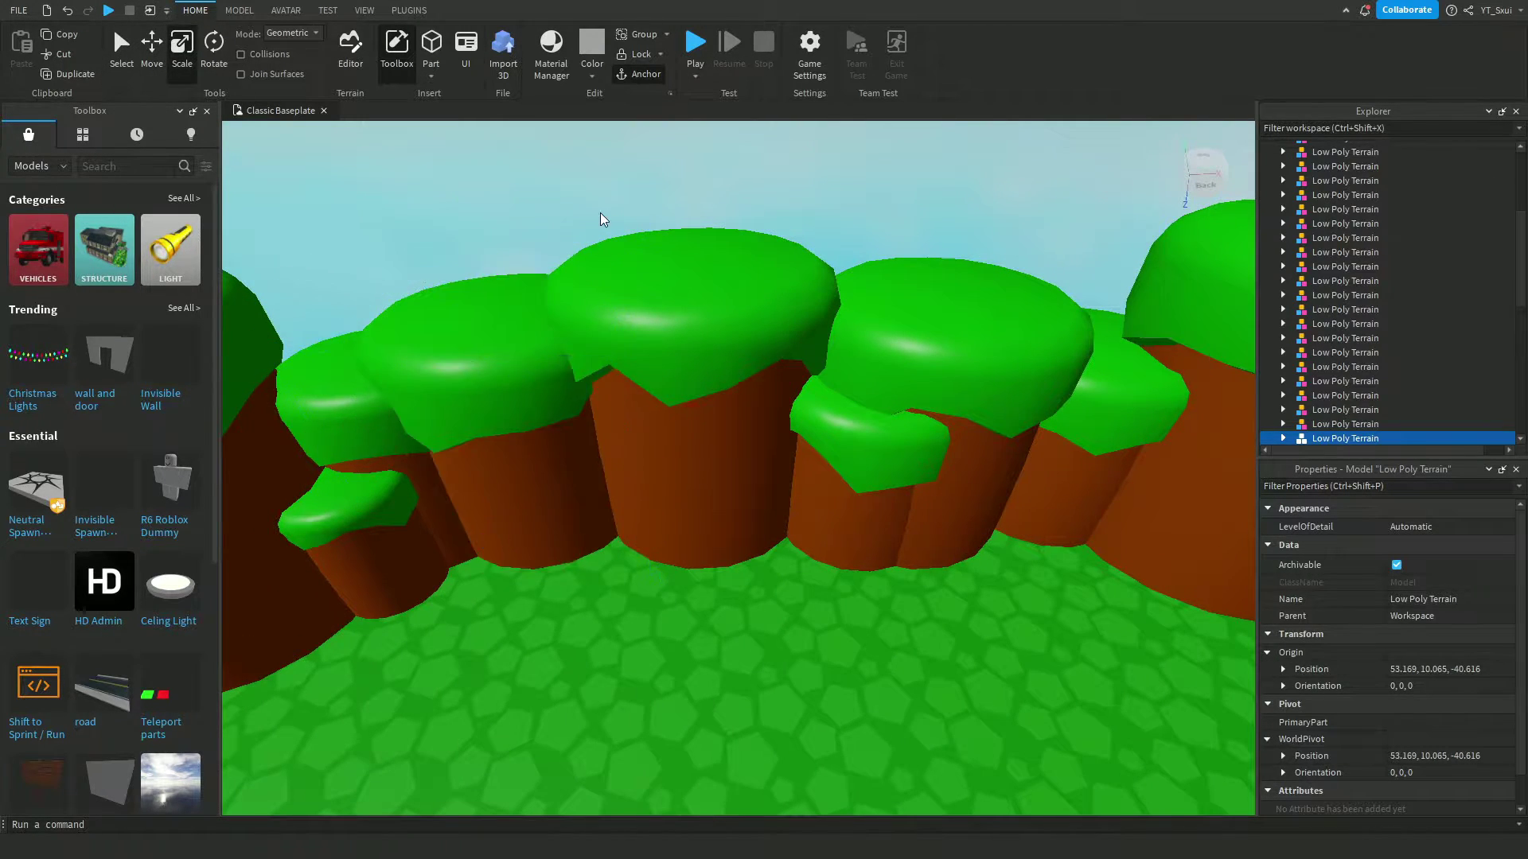
{"action": "scroll", "coordinate": [696, 324], "scroll_direction": "down", "scroll_amount": 5}
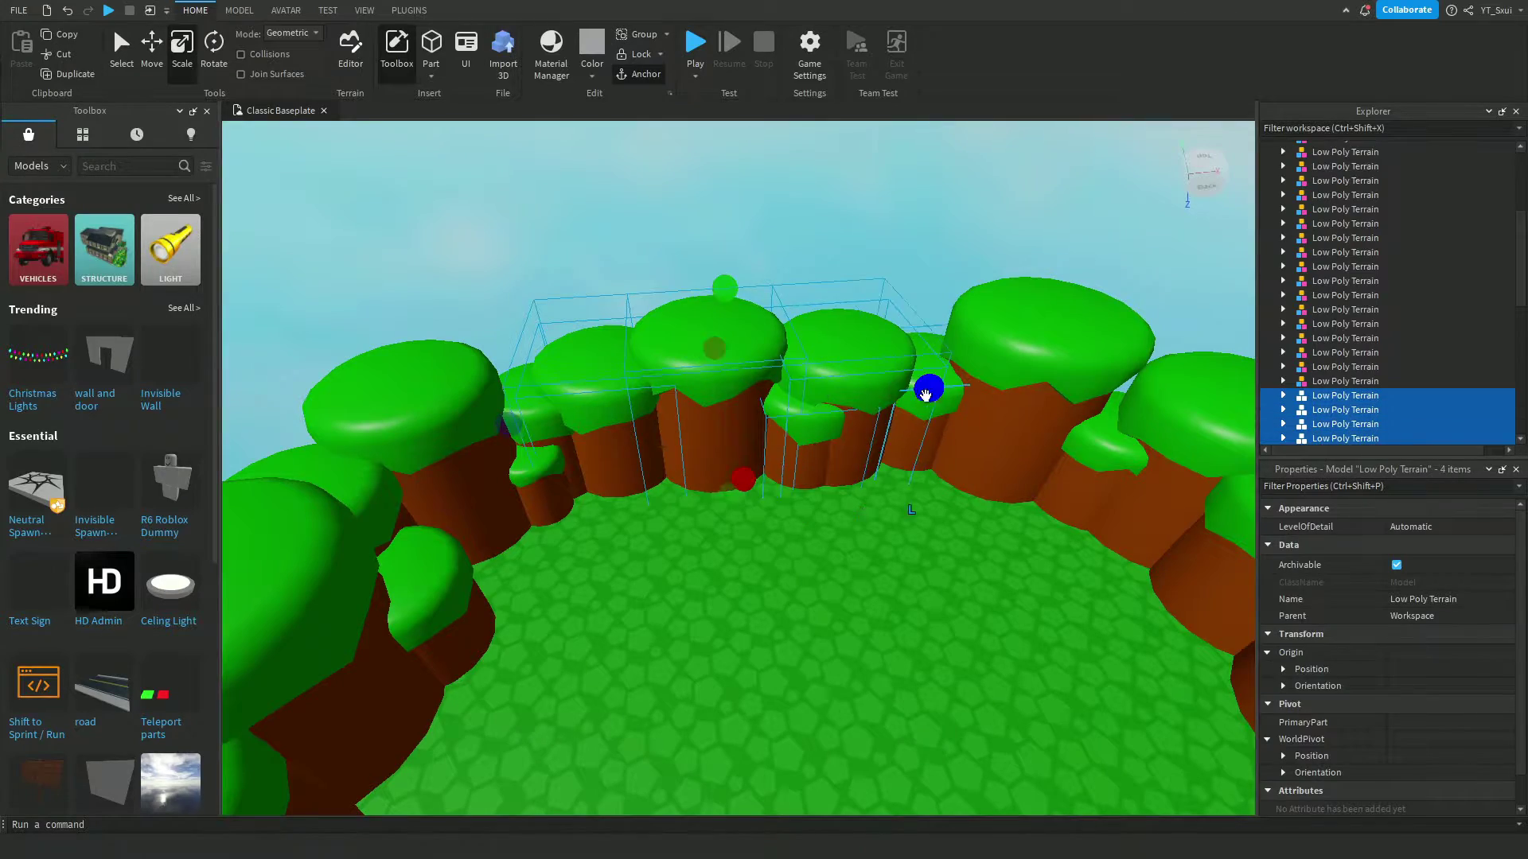
- Orbit around the cliff ring up to an overhead view to check it is closed
{"action": "left_click", "coordinate": [150, 56]}
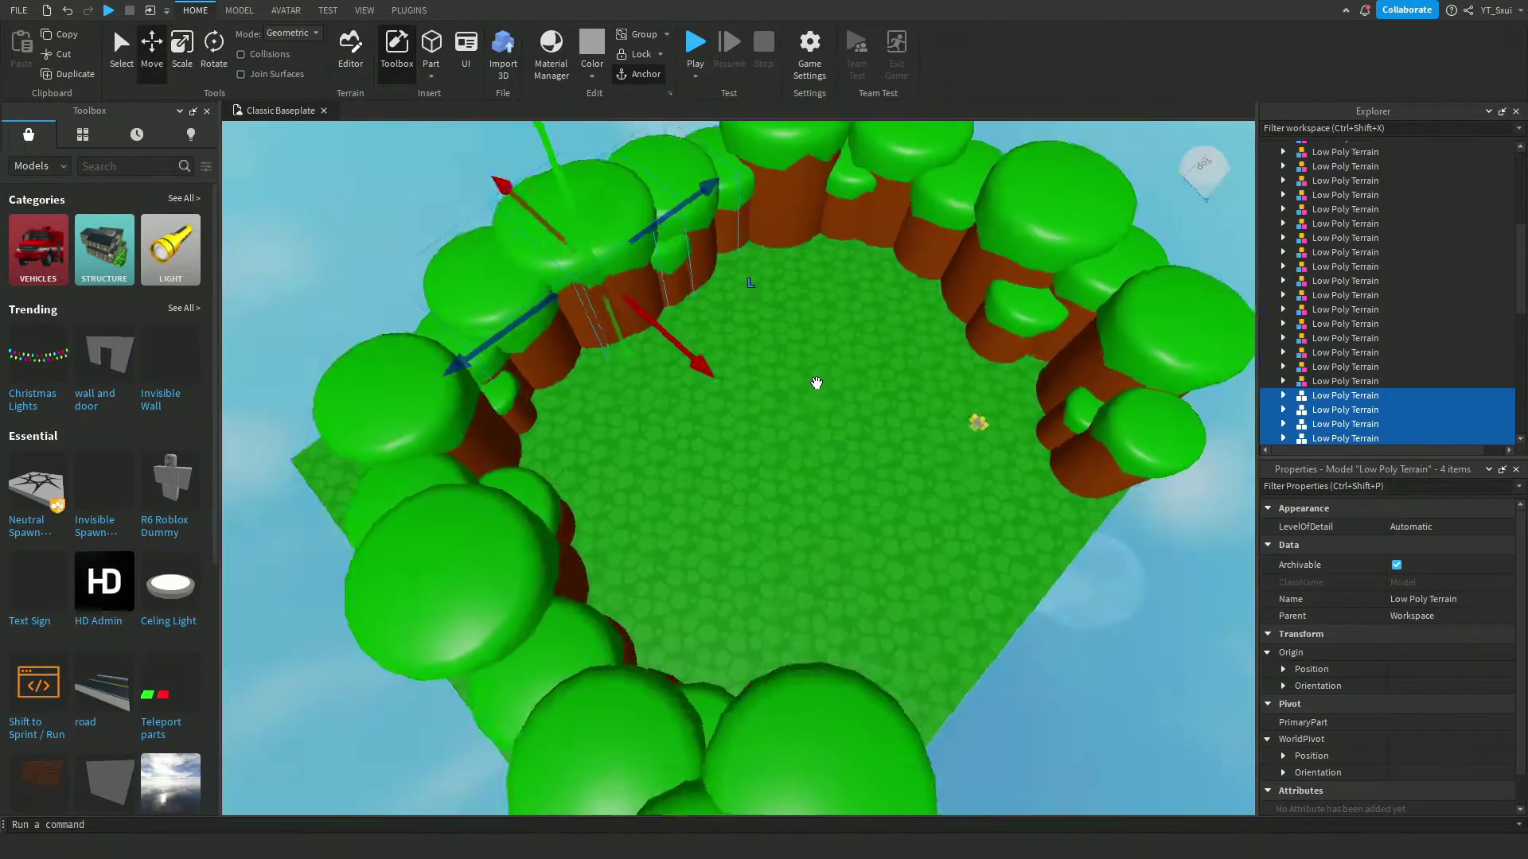
{"action": "right_click_drag", "start_coordinate": [818, 382], "coordinate": [1017, 604]}
{"action": "scroll", "coordinate": [873, 528], "scroll_direction": "up", "scroll_amount": 10}
{"action": "scroll", "coordinate": [873, 528], "scroll_direction": "down", "scroll_amount": 10}
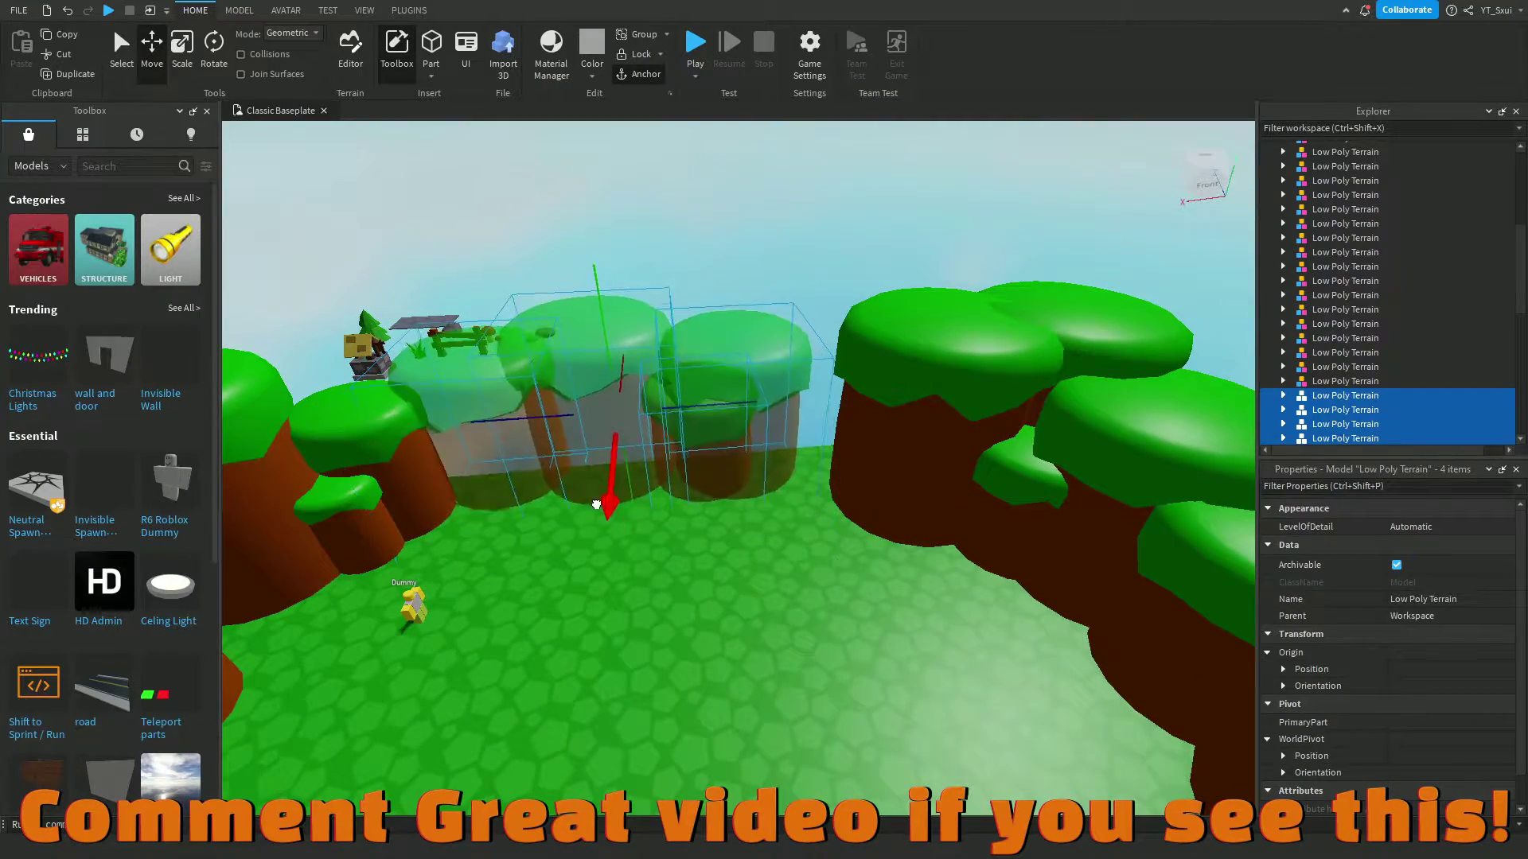
{"action": "left_click", "coordinate": [745, 451]}
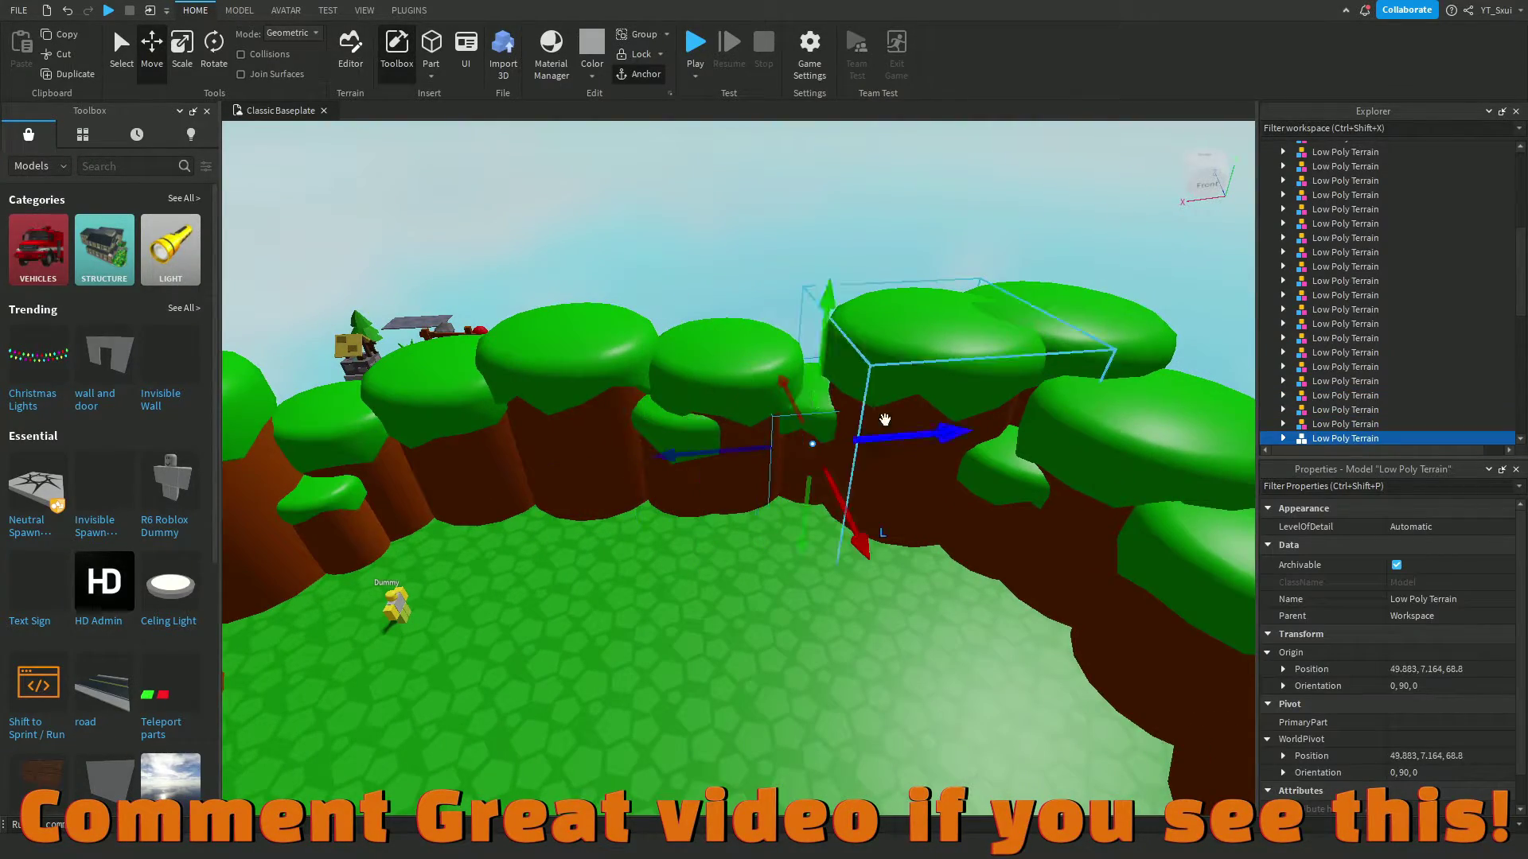
{"action": "right_click_drag", "start_coordinate": [885, 420], "coordinate": [874, 526]}
{"action": "scroll", "coordinate": [874, 526], "scroll_direction": "down", "scroll_amount": 10}
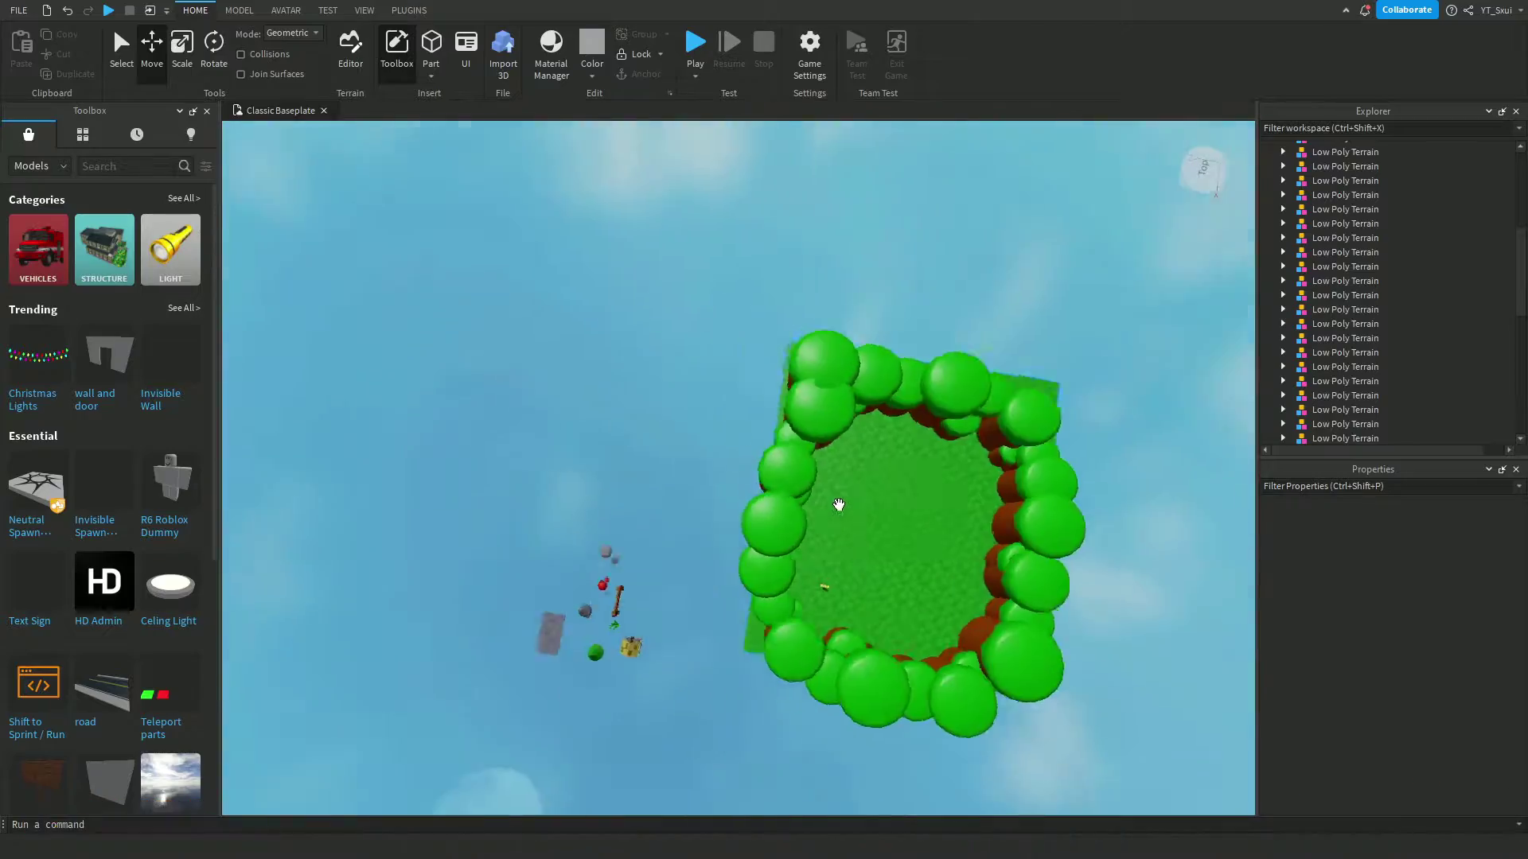
- Carry the floating grey cobblestone plate down onto the grass inside the cliff ring
{"action": "scroll", "coordinate": [839, 505], "scroll_direction": "up", "scroll_amount": 10}
{"action": "right_click_drag", "start_coordinate": [839, 504], "coordinate": [845, 502]}
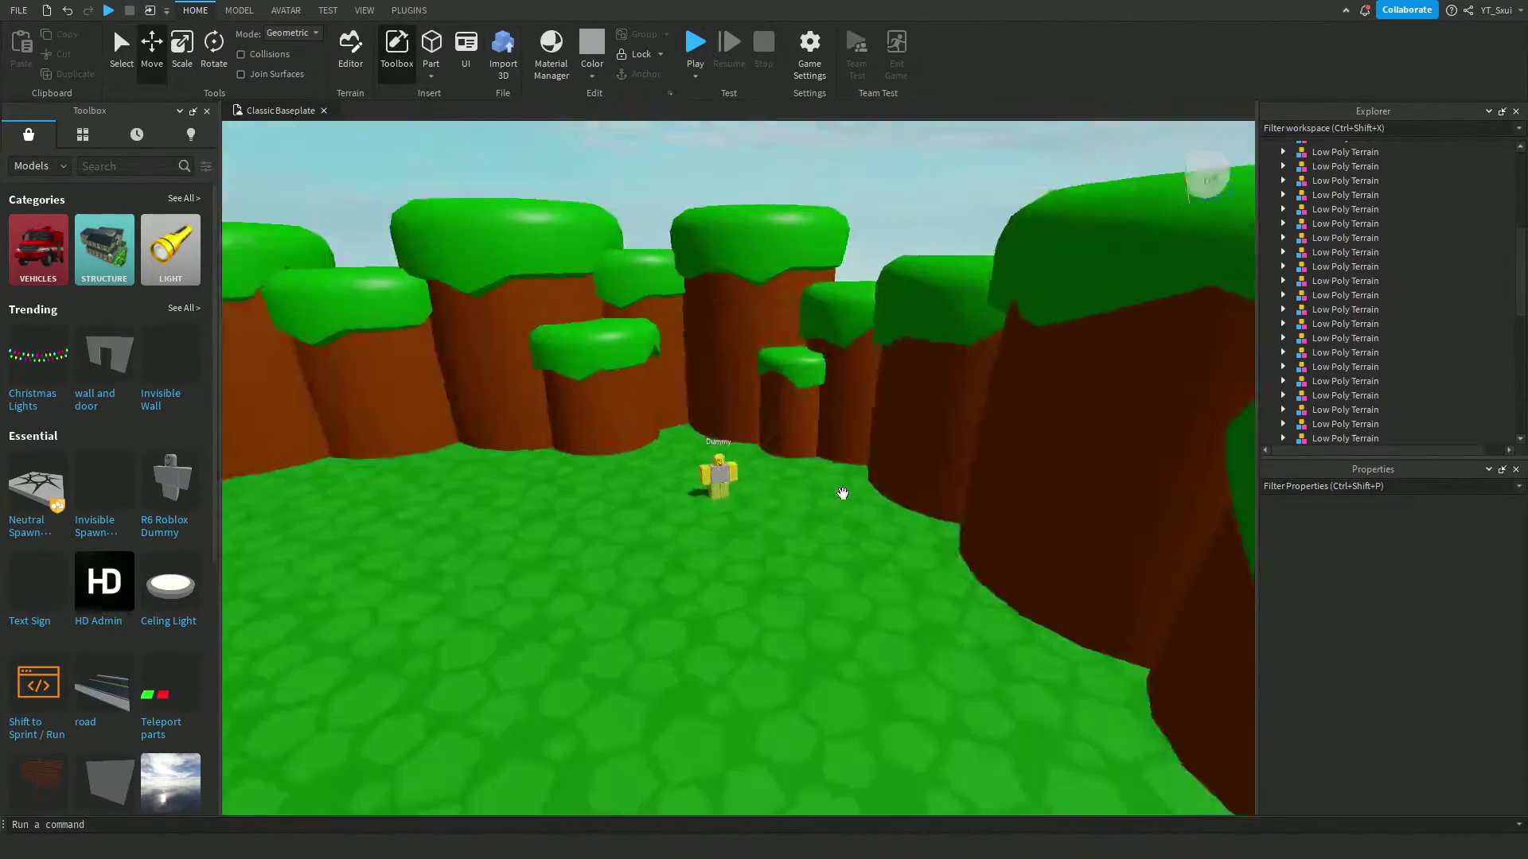
{"action": "scroll", "coordinate": [845, 501], "scroll_direction": "up", "scroll_amount": 5}
{"action": "left_click", "coordinate": [920, 375]}
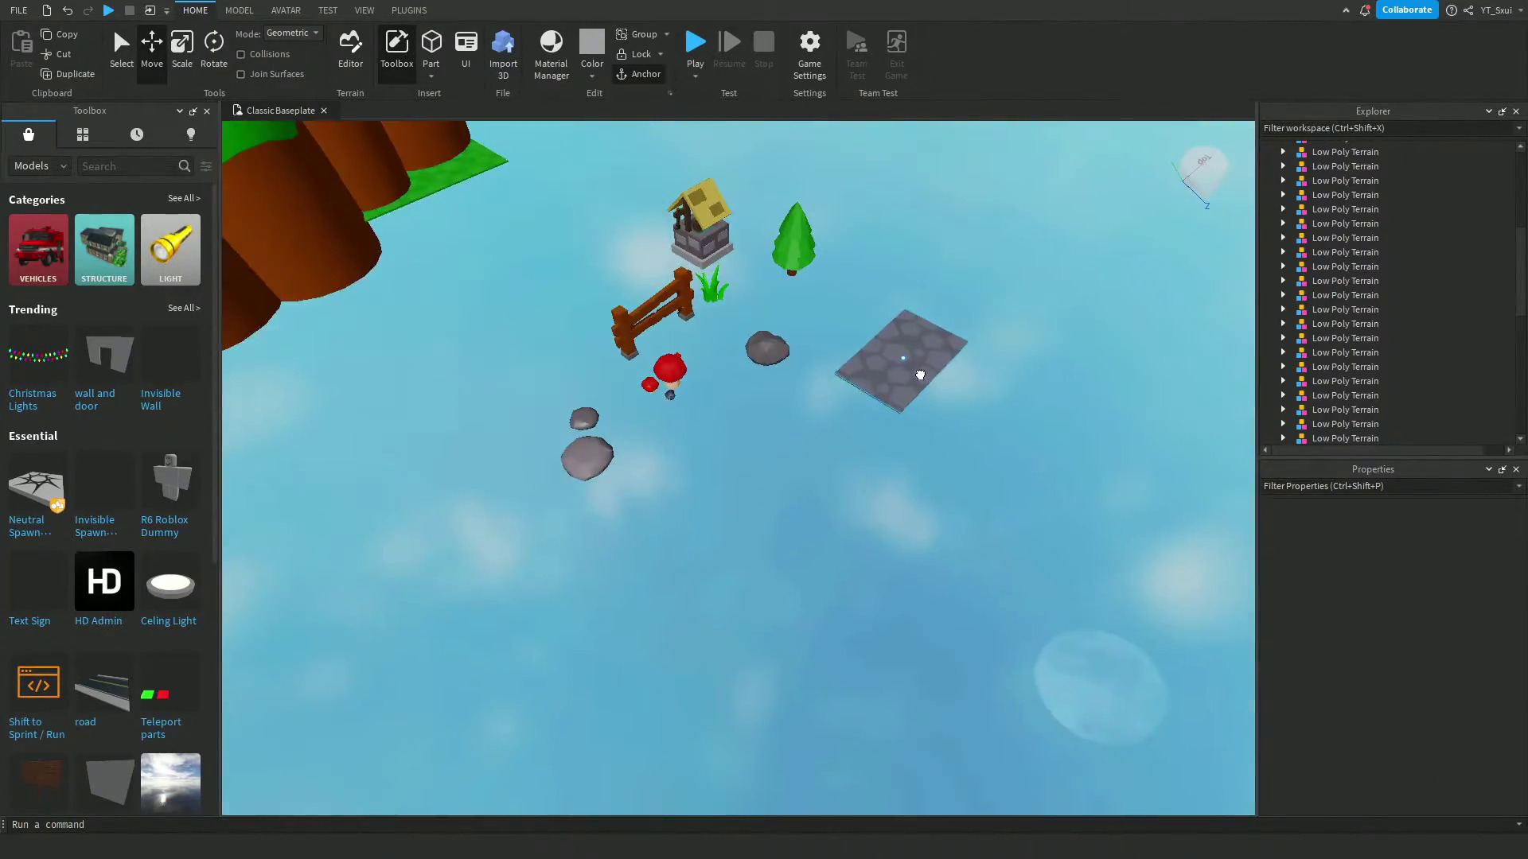
{"action": "left_click", "coordinate": [920, 375]}
{"action": "scroll", "coordinate": [928, 422], "scroll_direction": "up", "scroll_amount": 5}
{"action": "scroll", "coordinate": [767, 358], "scroll_direction": "down", "scroll_amount": 5}
{"action": "mouse_move", "coordinate": [767, 359]}
{"action": "right_mouse_down"}
{"action": "mouse_move", "coordinate": [698, 623]}
{"action": "mouse_move", "coordinate": [522, 229]}
{"action": "right_mouse_up"}
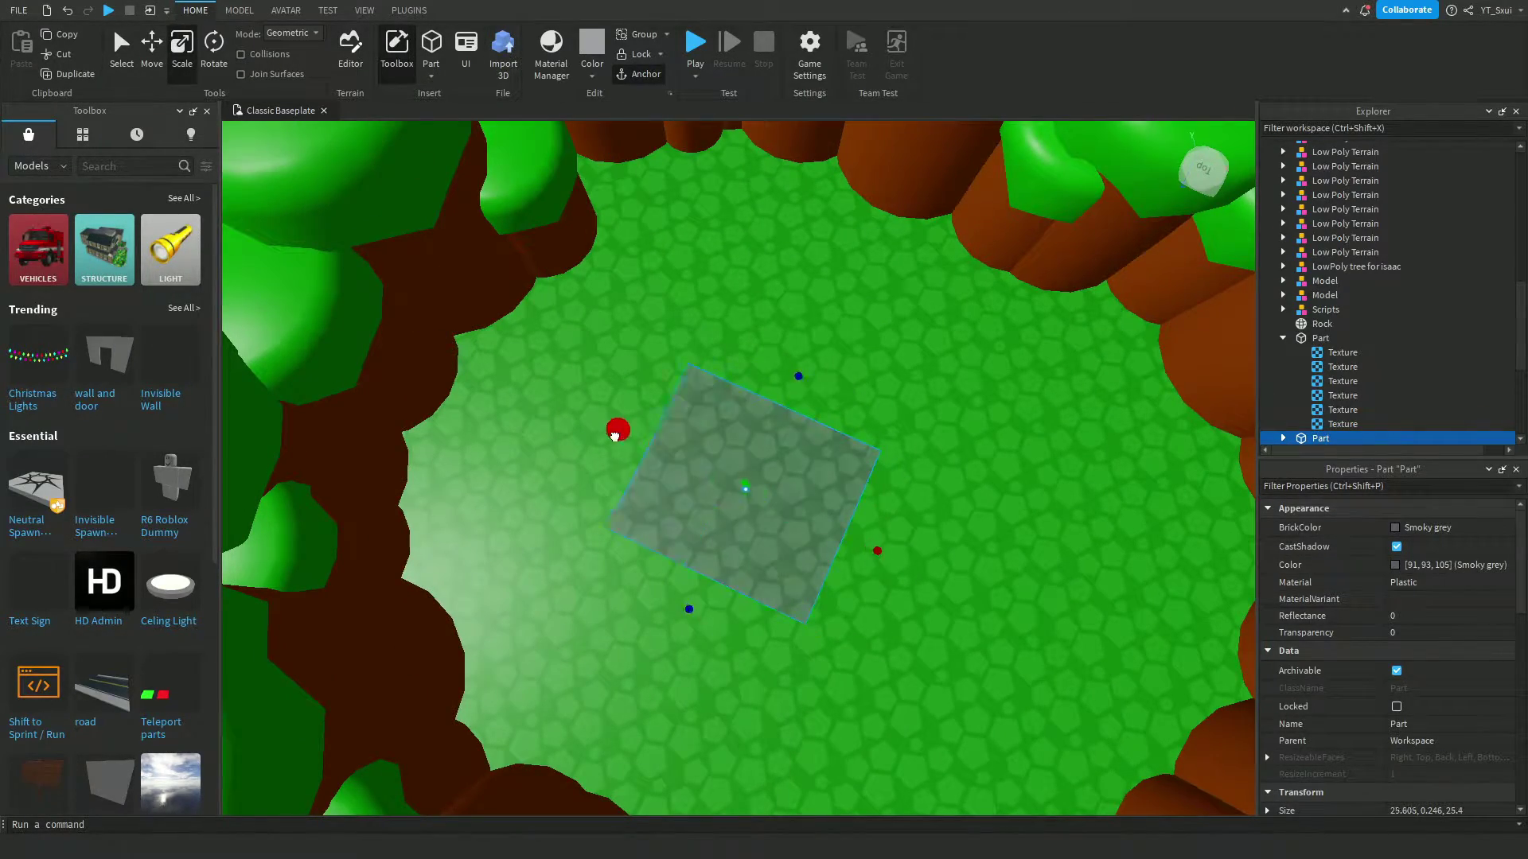
{"action": "scroll", "coordinate": [714, 318], "scroll_direction": "down", "scroll_amount": 10}
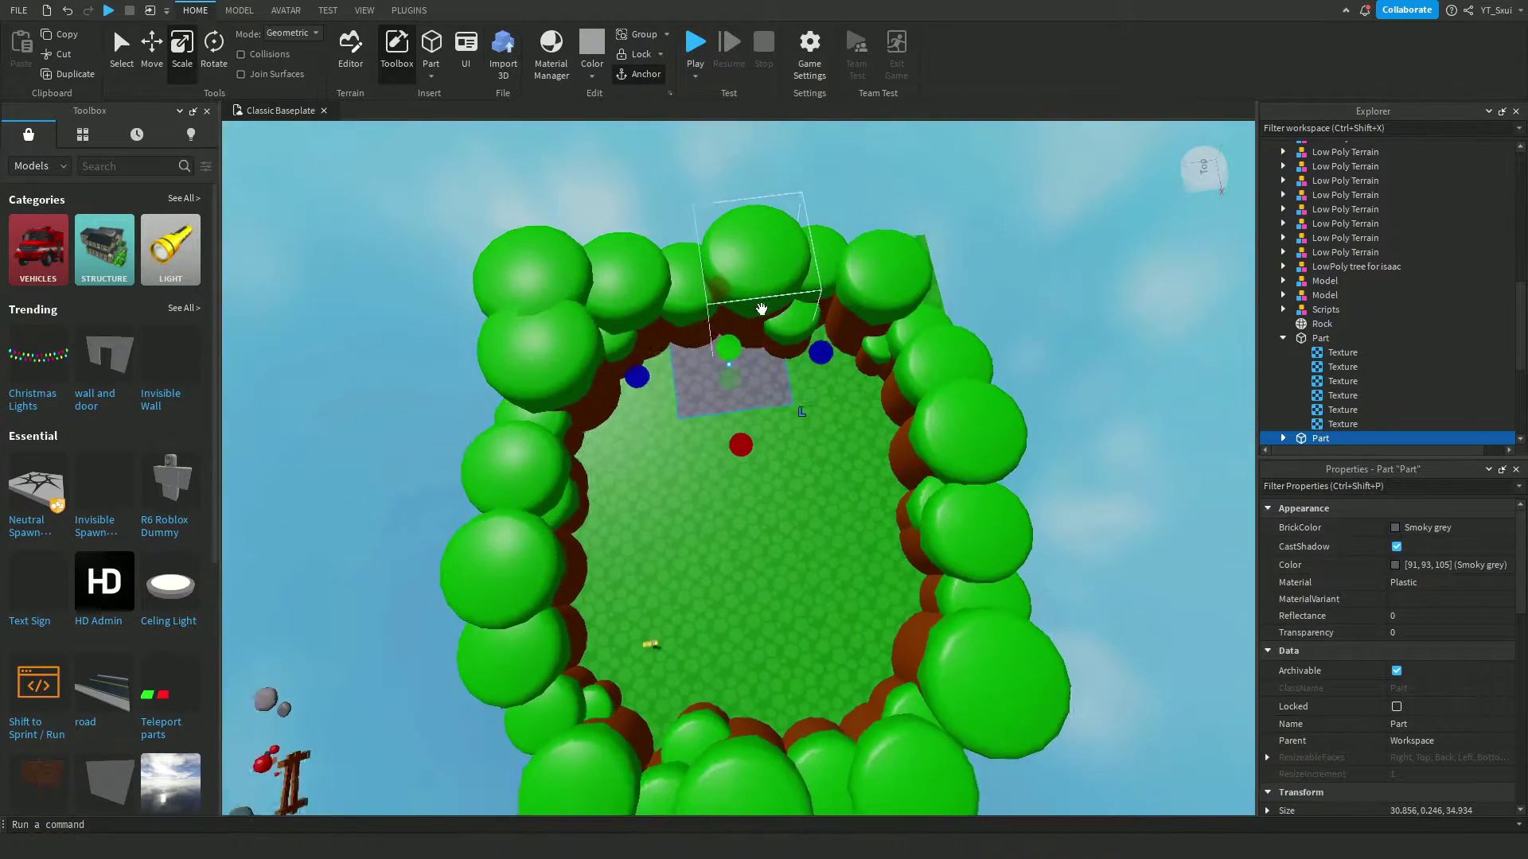
{"action": "scroll", "coordinate": [821, 336], "scroll_direction": "up", "scroll_amount": 5}
{"action": "scroll", "coordinate": [718, 373], "scroll_direction": "down", "scroll_amount": 5}
{"action": "left_click", "coordinate": [807, 518]}
- Select the well model and turn it slightly on the grass
{"action": "right_click_drag", "start_coordinate": [808, 518], "coordinate": [870, 505]}
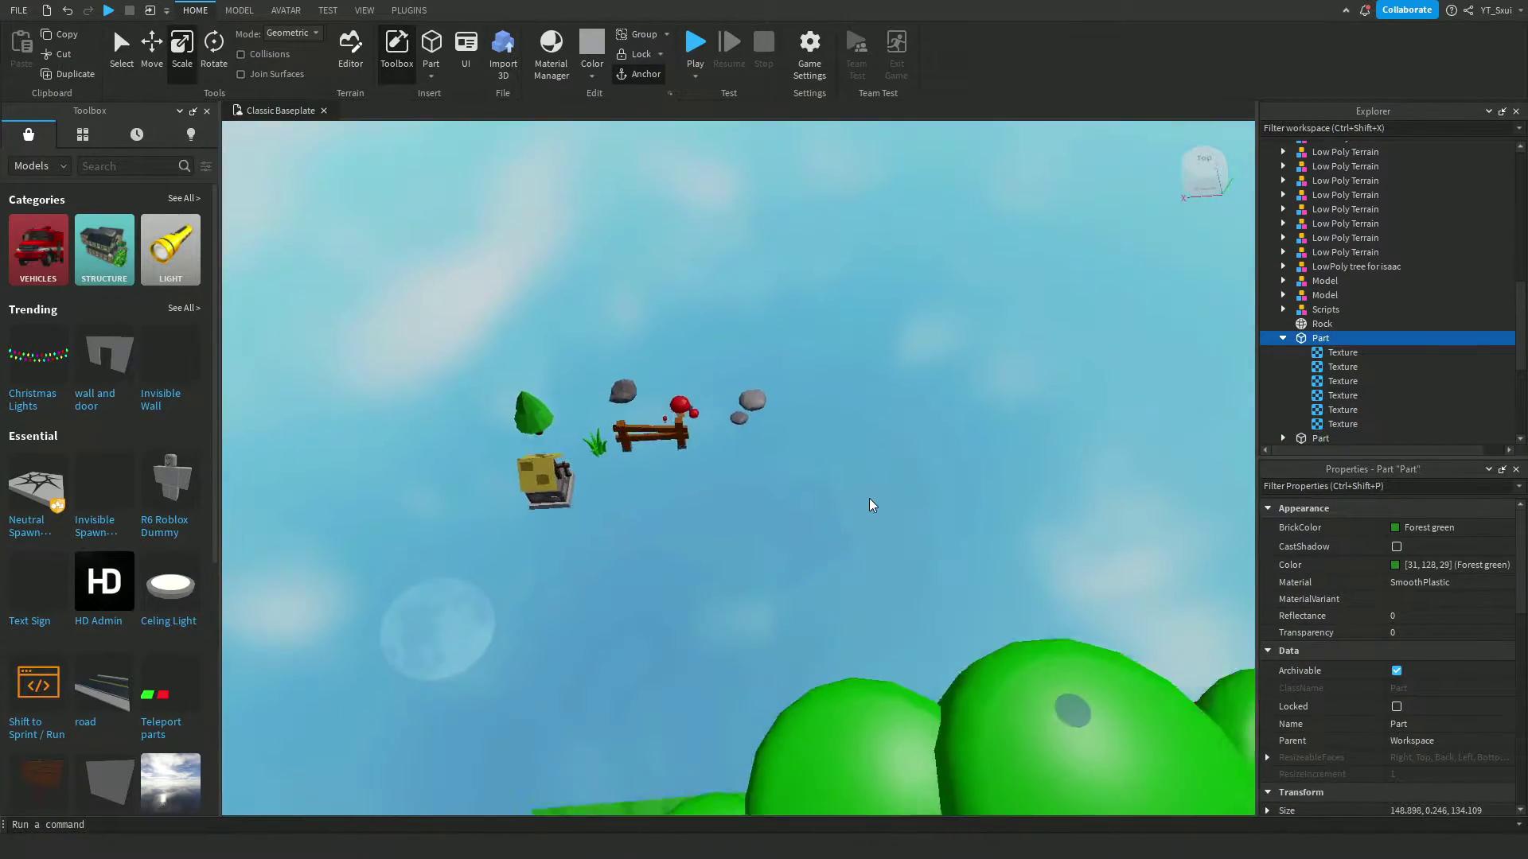
{"action": "left_click", "coordinate": [626, 465]}
{"action": "right_click_drag", "start_coordinate": [804, 553], "coordinate": [876, 533]}
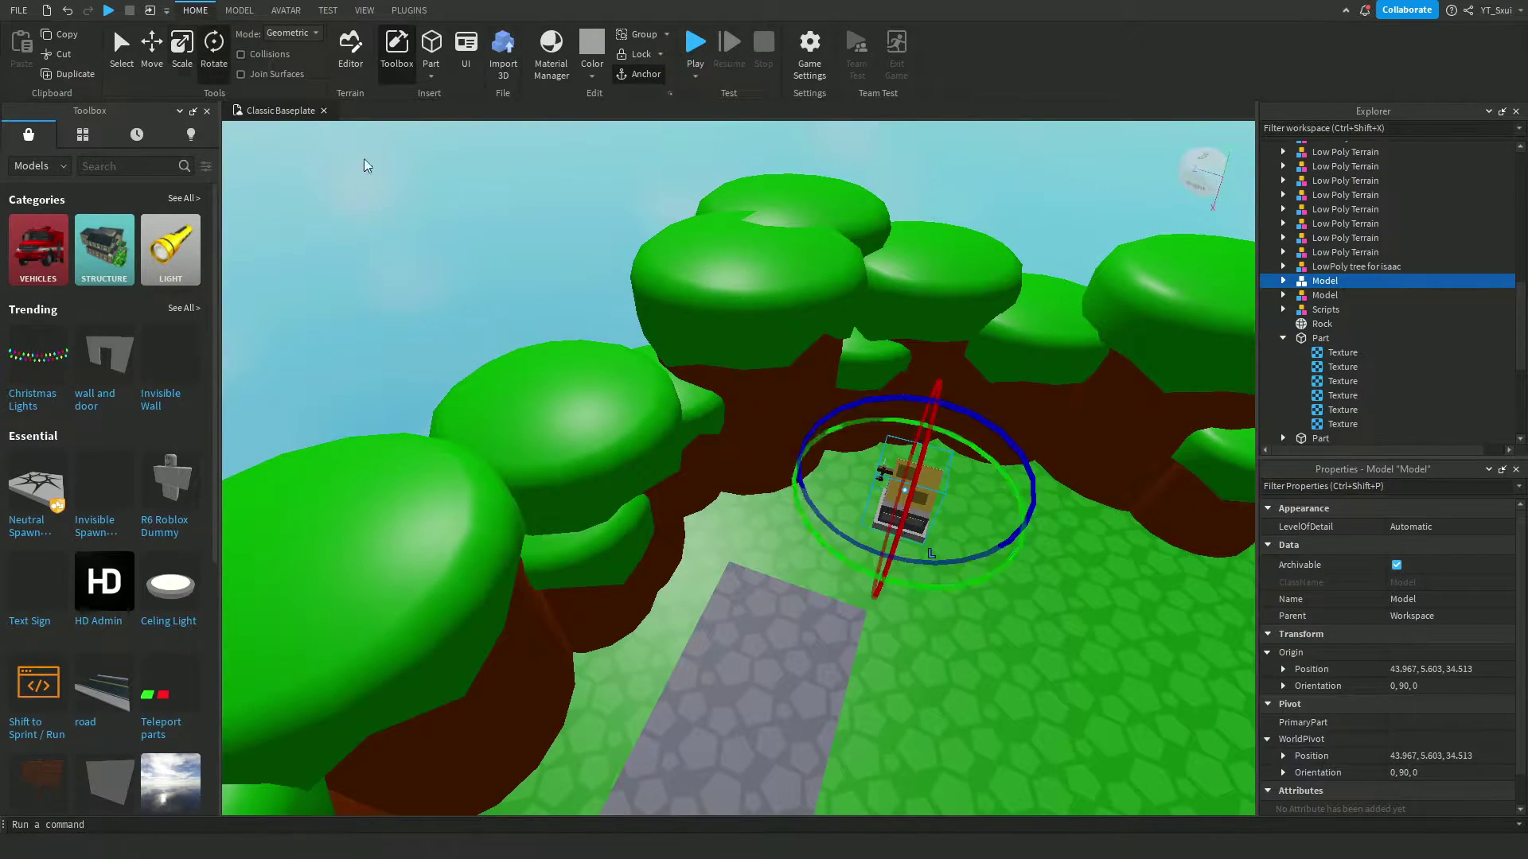
{"action": "key", "text": "f"}
{"action": "scroll", "coordinate": [889, 493], "scroll_direction": "down", "scroll_amount": 5}
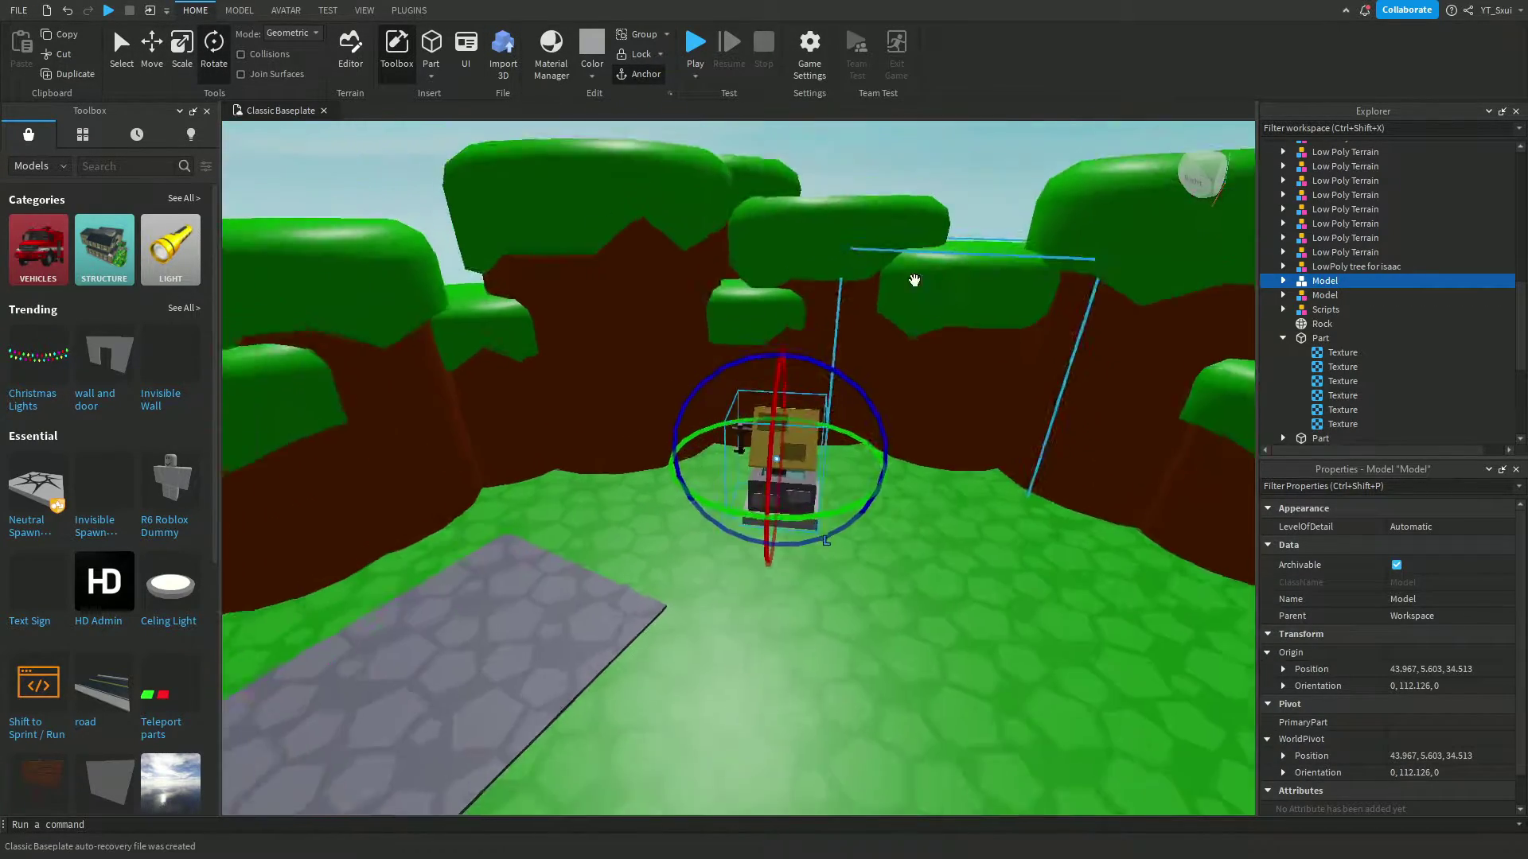
{"action": "left_click", "coordinate": [914, 279]}
- Bring the floating grass tuft down and place it beside the well's base
{"action": "right_click_drag", "start_coordinate": [818, 423], "coordinate": [662, 497]}
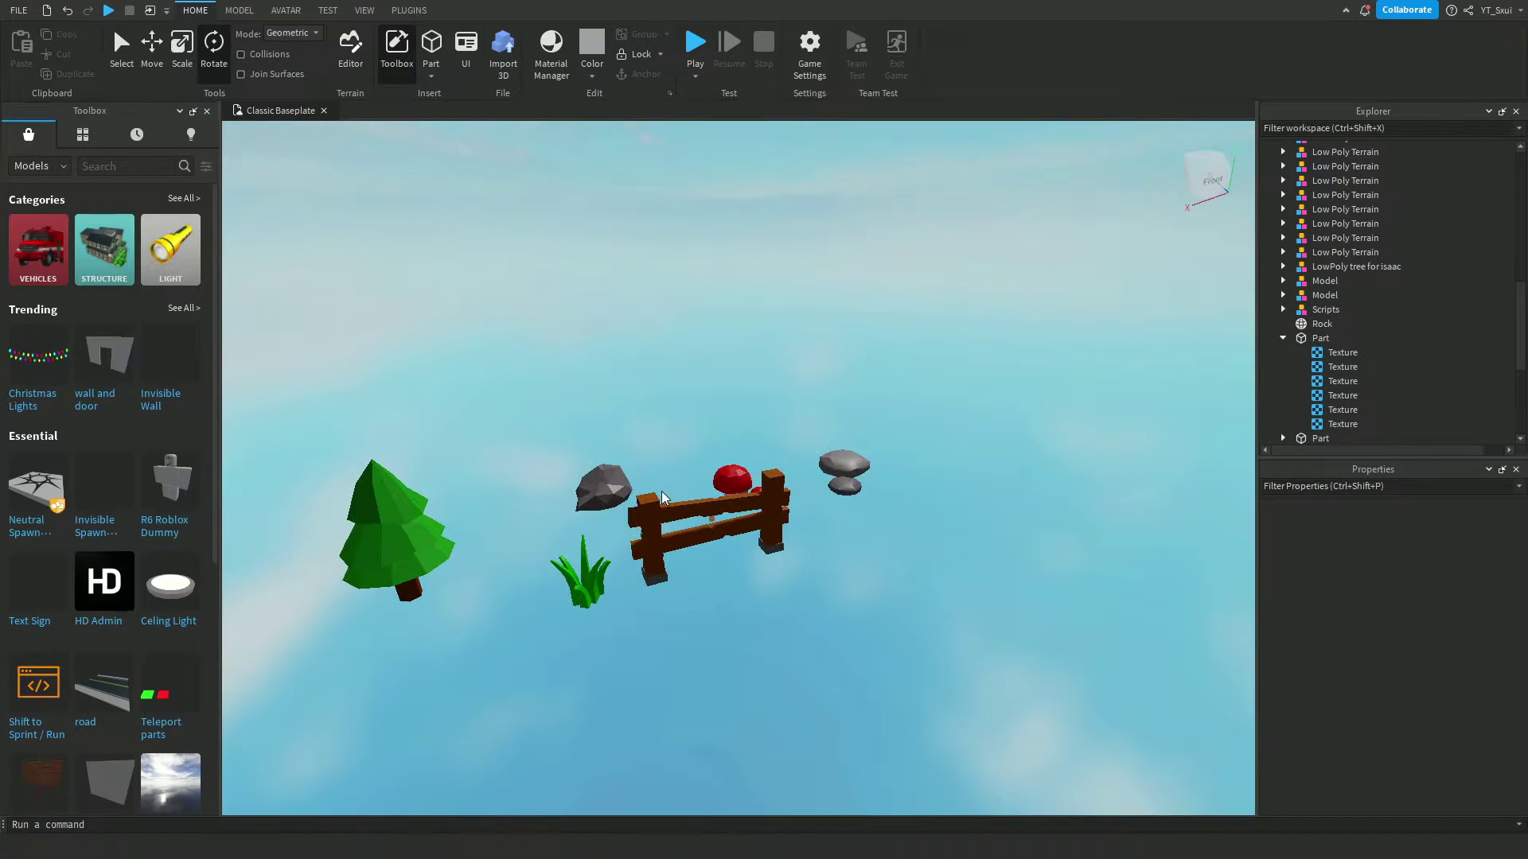
{"action": "left_click", "coordinate": [582, 574]}
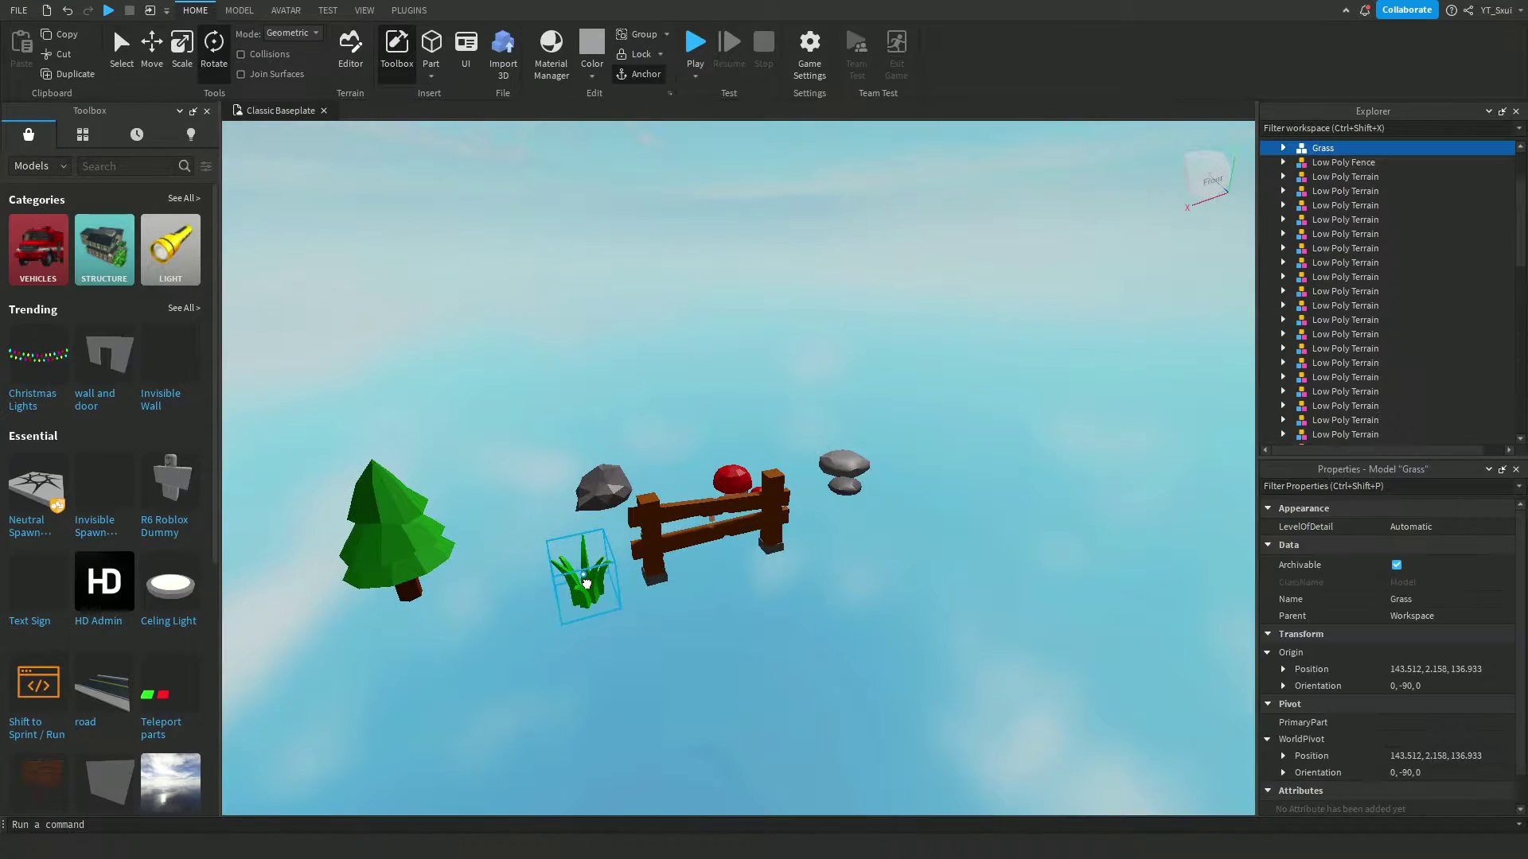
{"action": "key", "text": "f"}
{"action": "key", "text": "ctrl+3"}
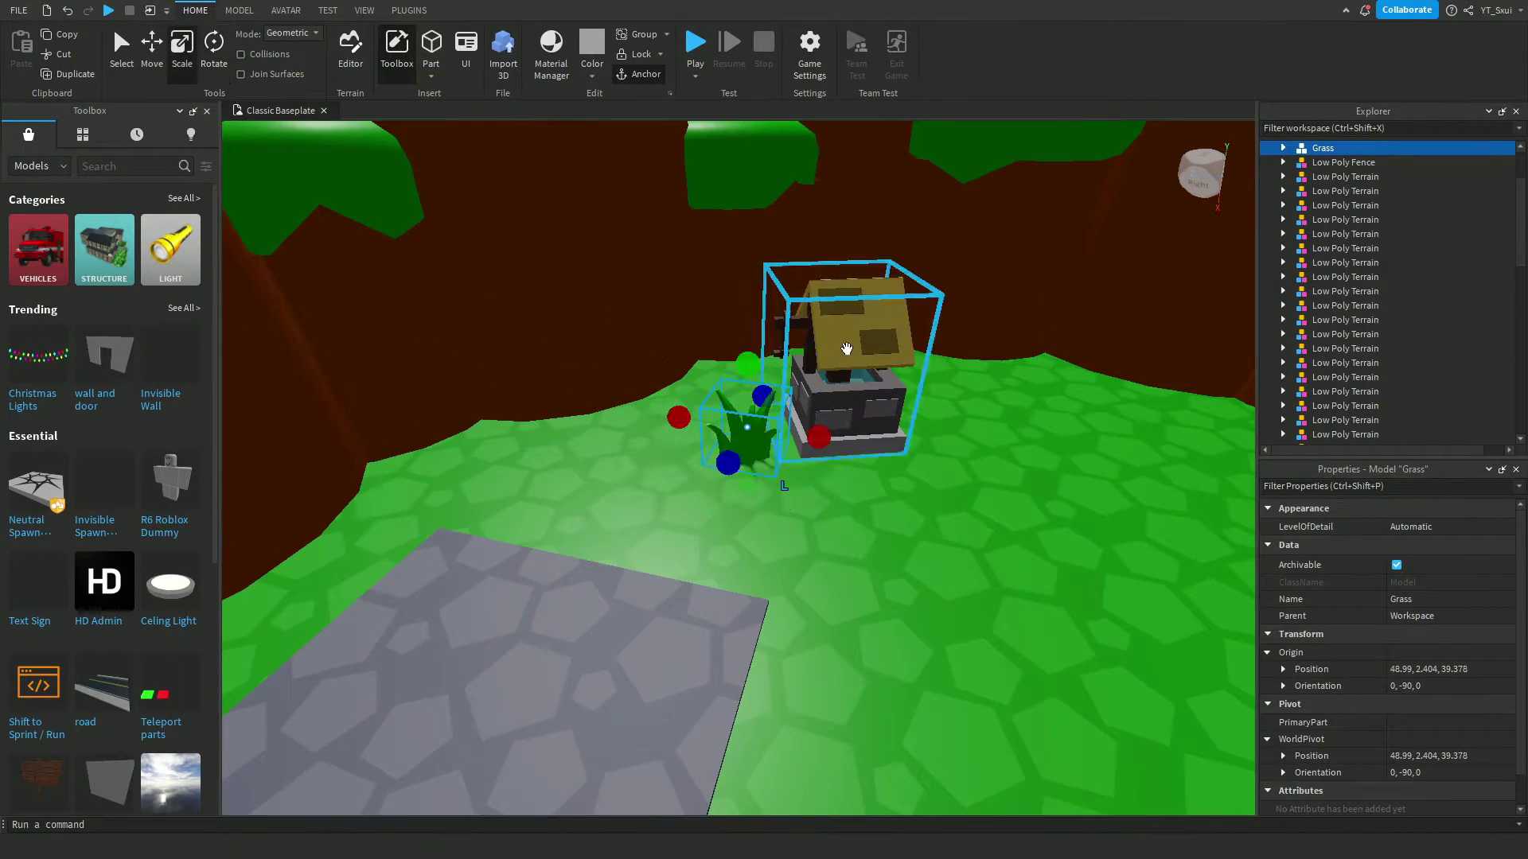
{"action": "left_click_drag", "start_coordinate": [731, 436], "coordinate": [756, 434]}
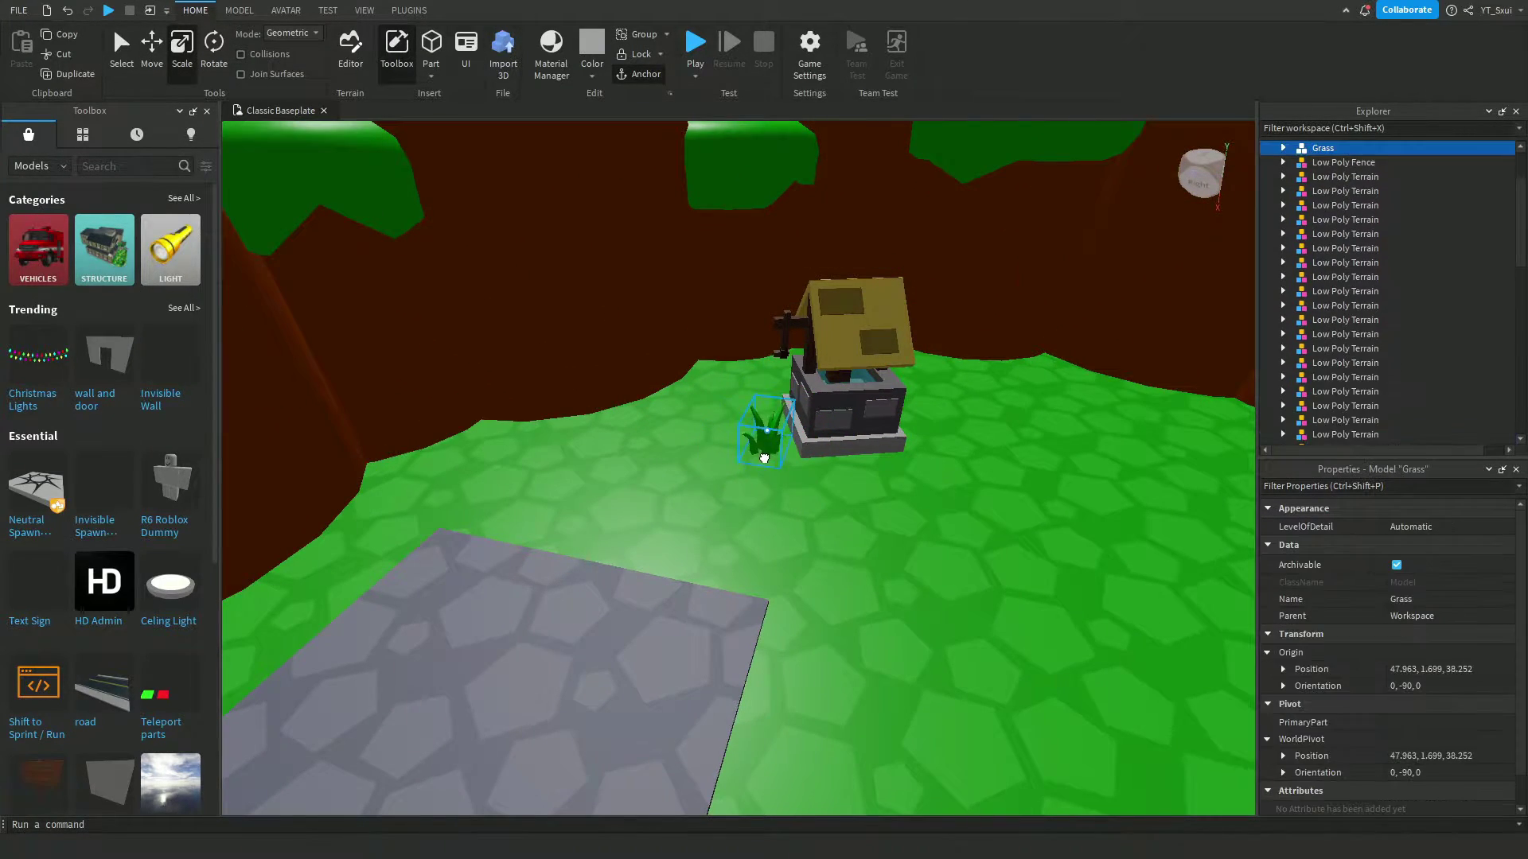
{"action": "right_click_drag", "start_coordinate": [756, 422], "coordinate": [779, 415]}
{"action": "mouse_move", "coordinate": [779, 415]}
{"action": "left_mouse_down"}
{"action": "mouse_move", "coordinate": [672, 413]}
{"action": "mouse_move", "coordinate": [505, 514]}
{"action": "left_mouse_up"}
{"action": "key", "text": "ctrl+2"}
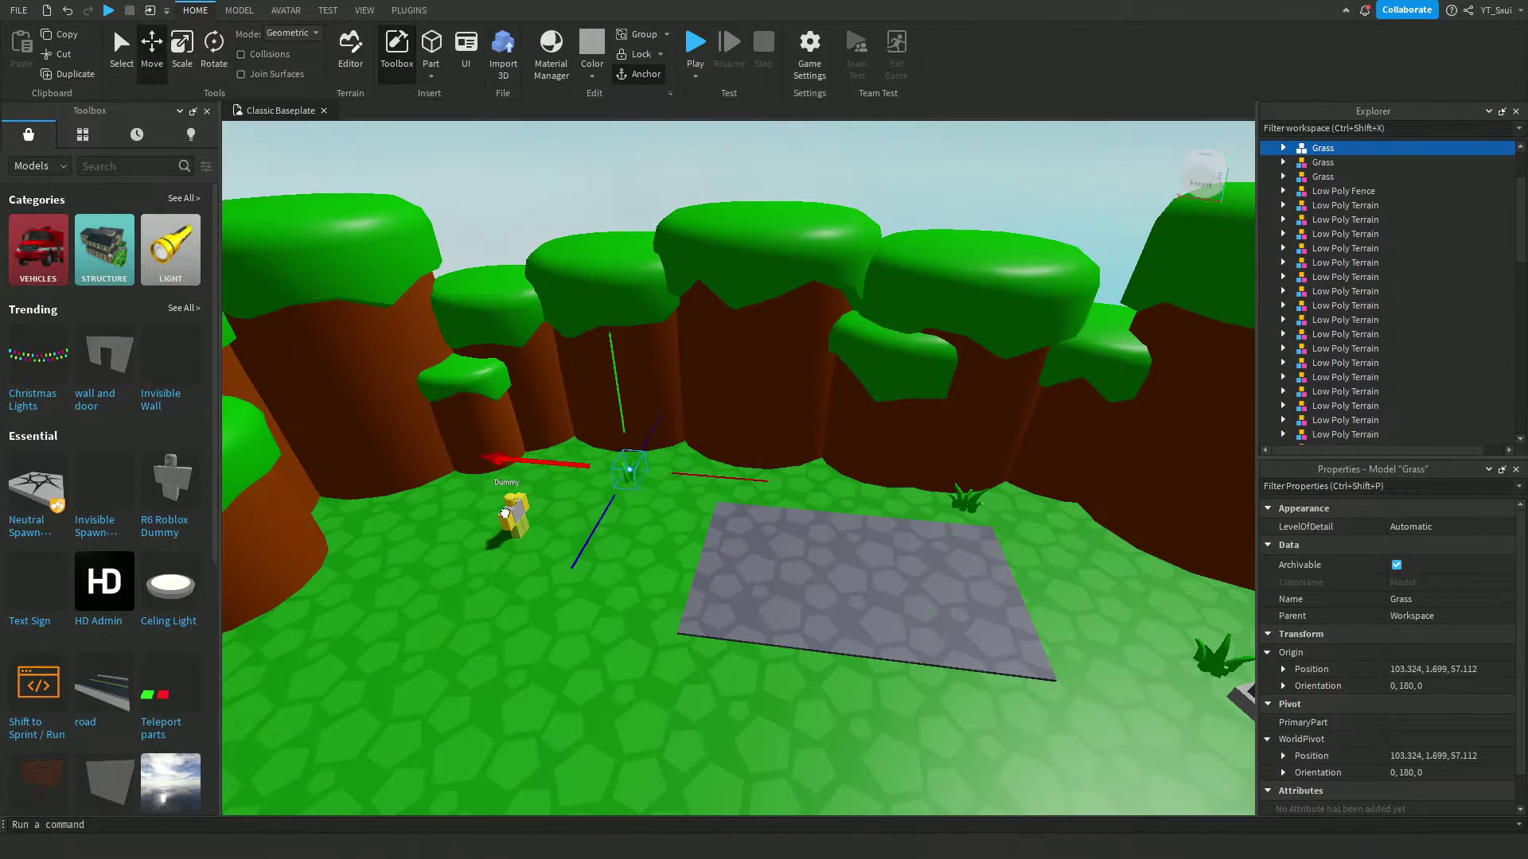
- Pull a grass tuft away from the Dummy onto open ground and rotate it a quarter turn
{"action": "key", "text": "f"}
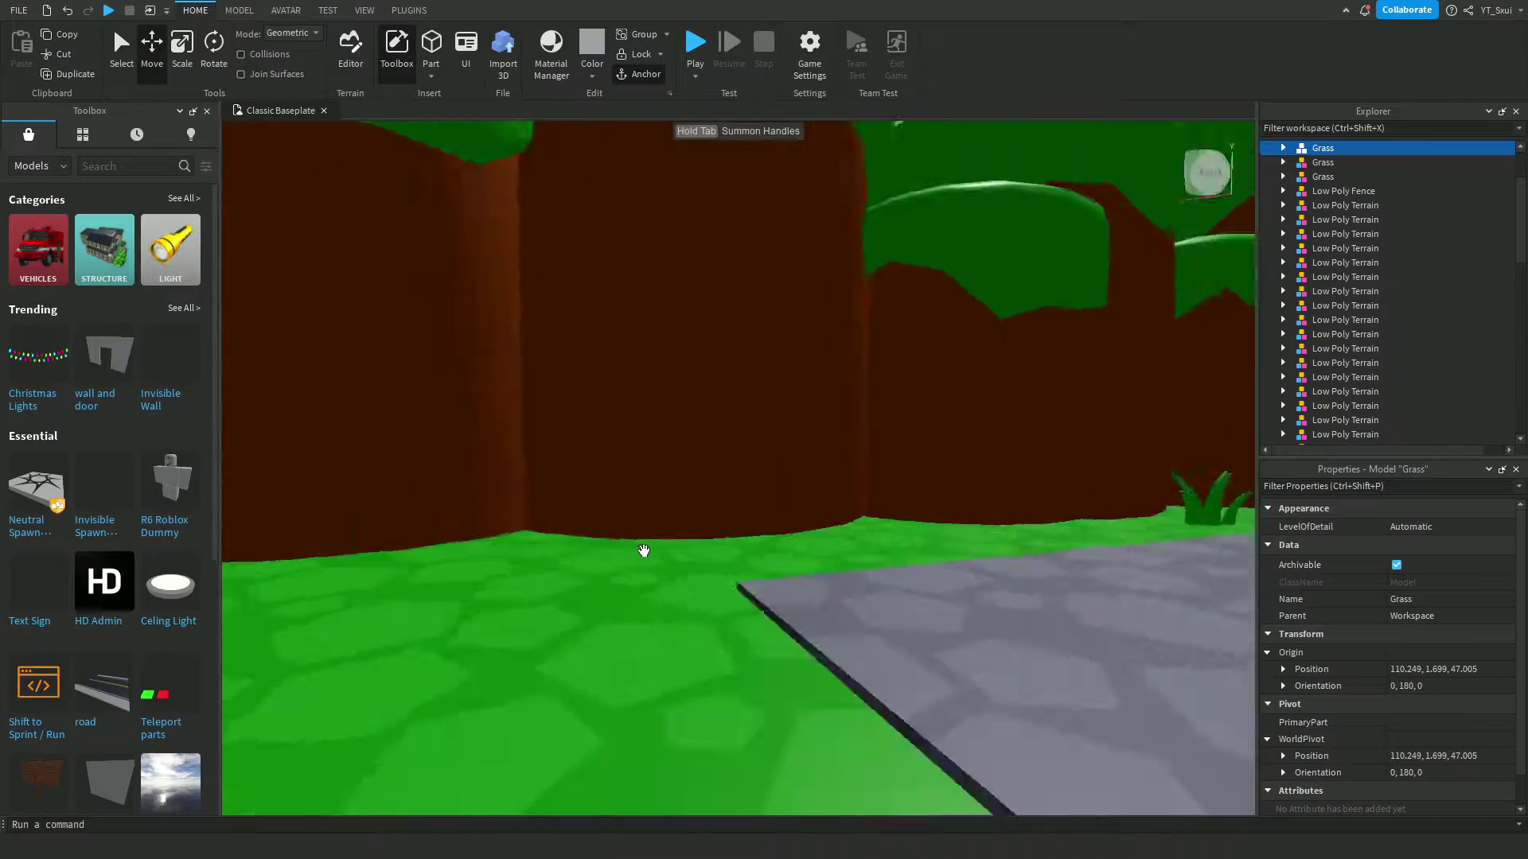
{"action": "scroll", "coordinate": [641, 546], "scroll_direction": "down", "scroll_amount": 10}
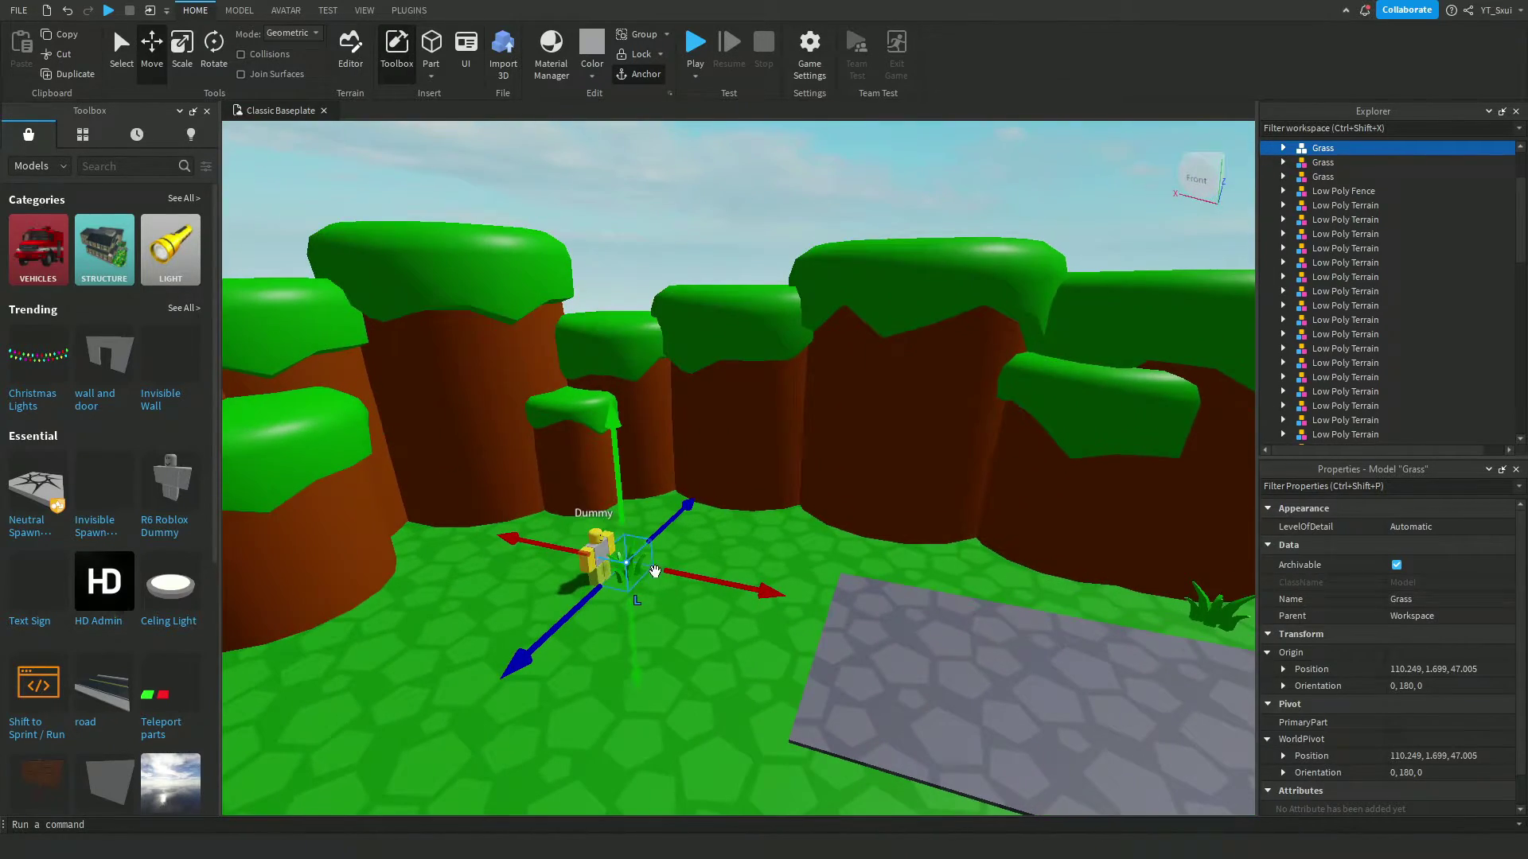
{"action": "left_click", "coordinate": [686, 547]}
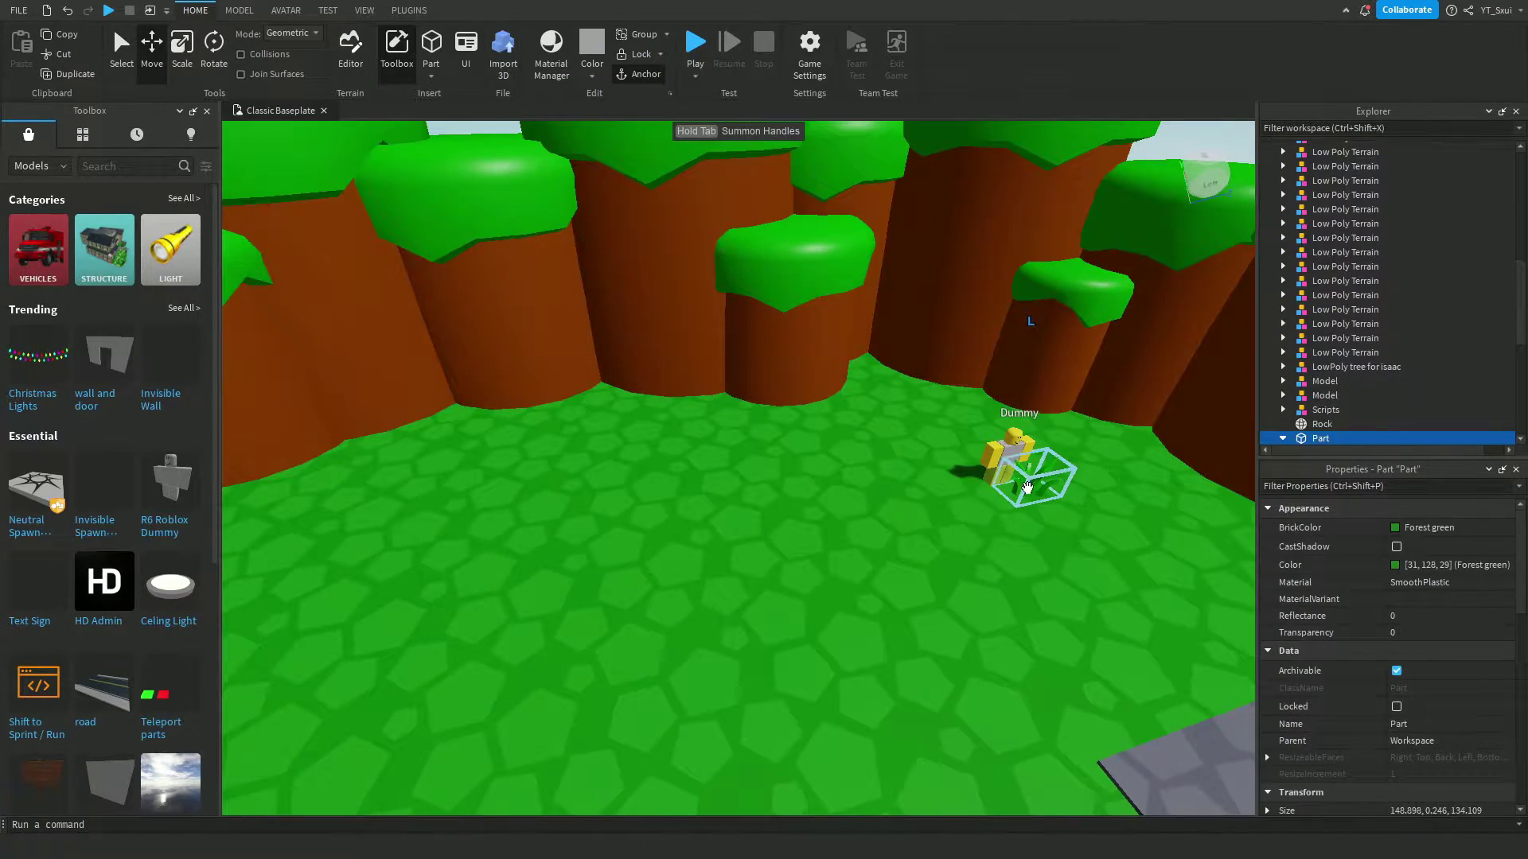
{"action": "left_click_drag", "start_coordinate": [1026, 488], "coordinate": [550, 542]}
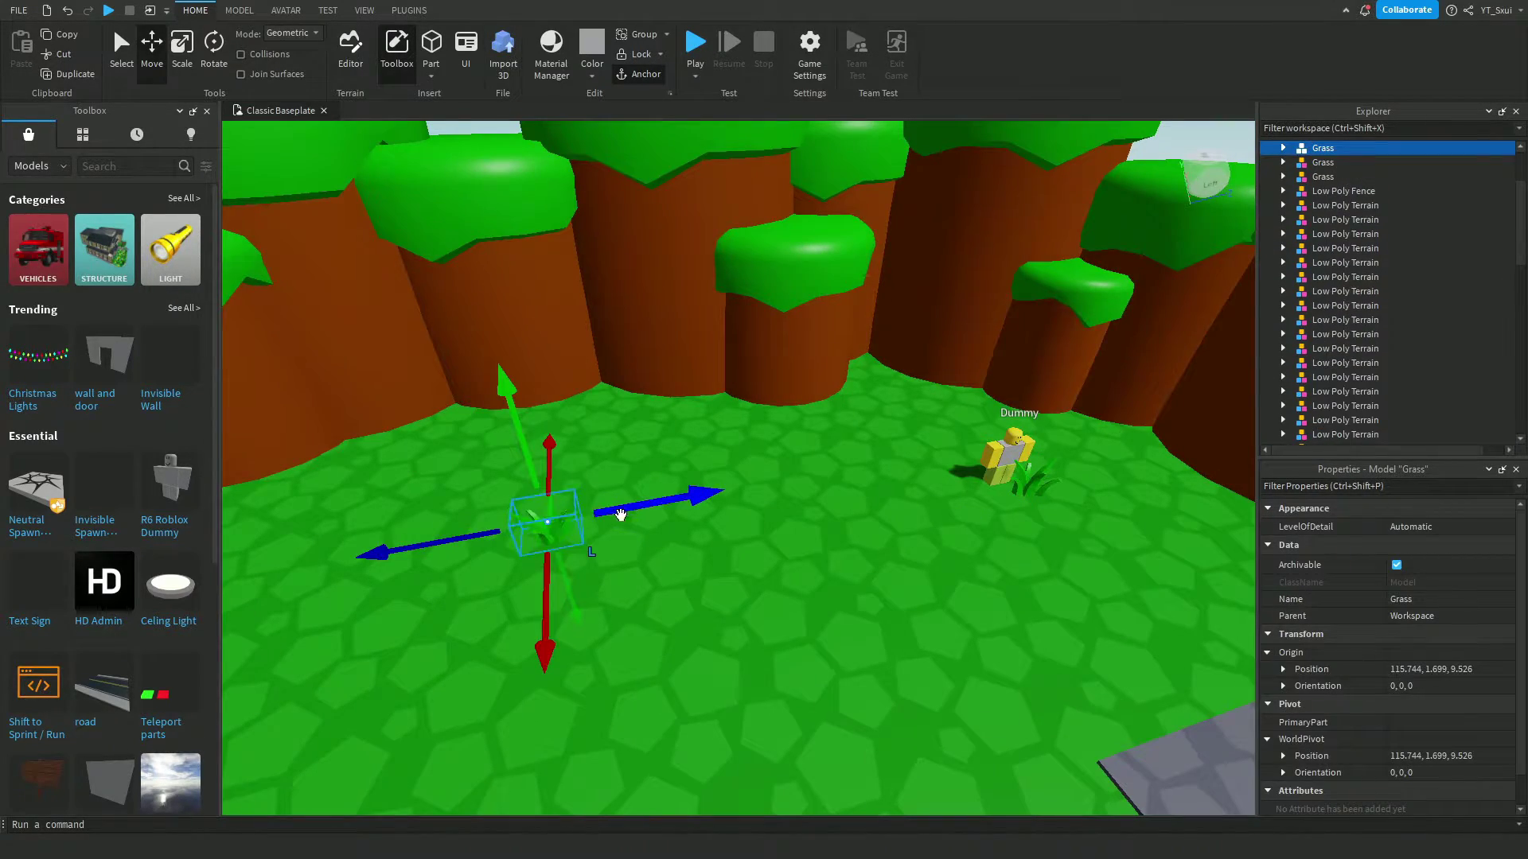
{"action": "key", "text": "ctrl+r"}
{"action": "right_click_drag", "start_coordinate": [647, 476], "coordinate": [807, 327]}
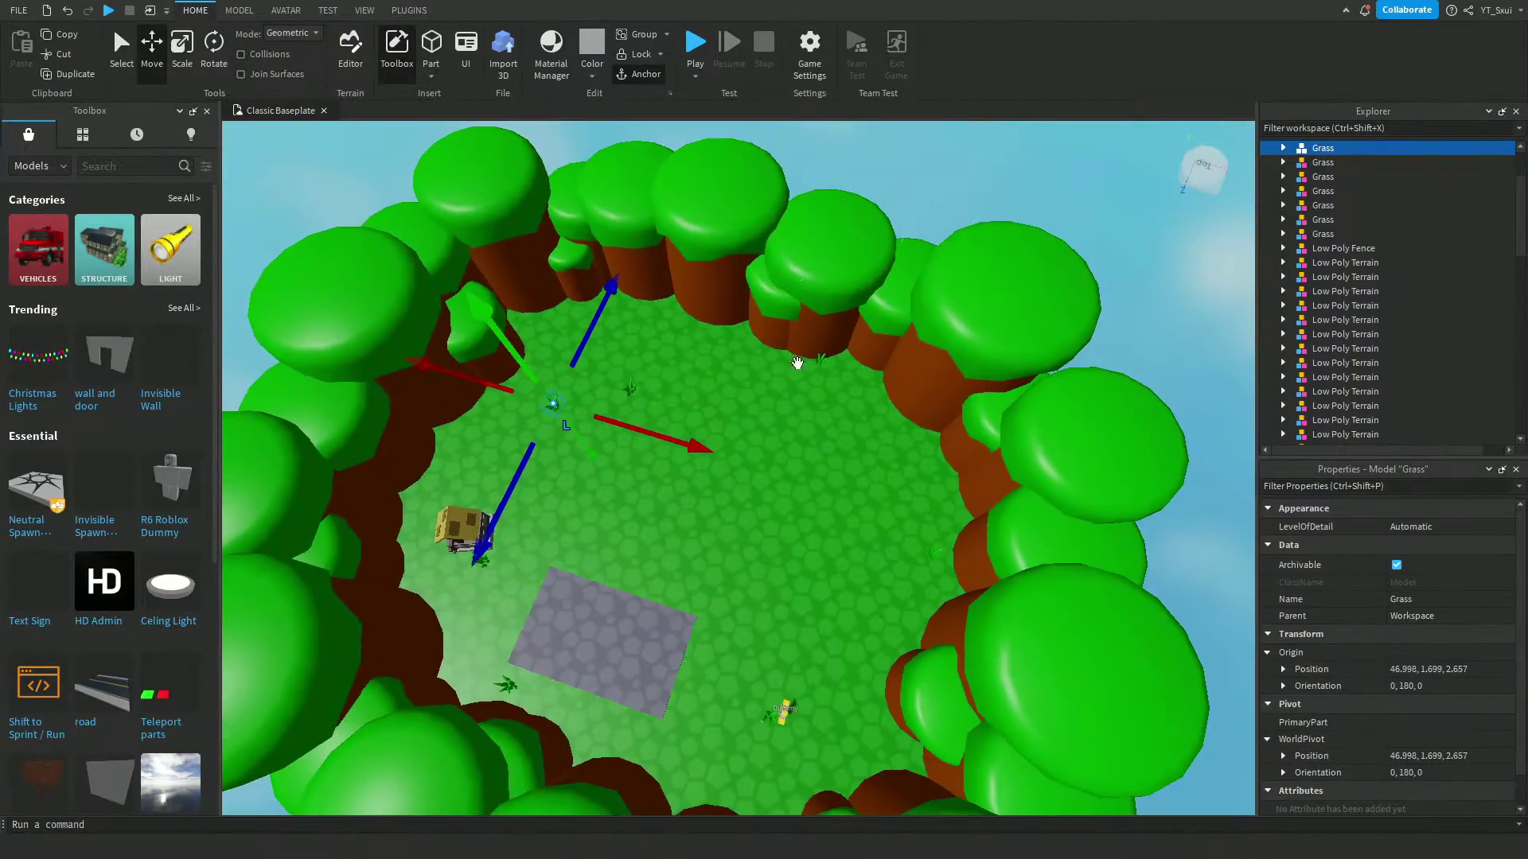
{"action": "mouse_move", "coordinate": [620, 678]}
{"action": "right_mouse_down"}
{"action": "mouse_move", "coordinate": [952, 323]}
{"action": "mouse_move", "coordinate": [863, 443]}
{"action": "right_mouse_up"}
{"action": "left_click", "coordinate": [952, 322]}
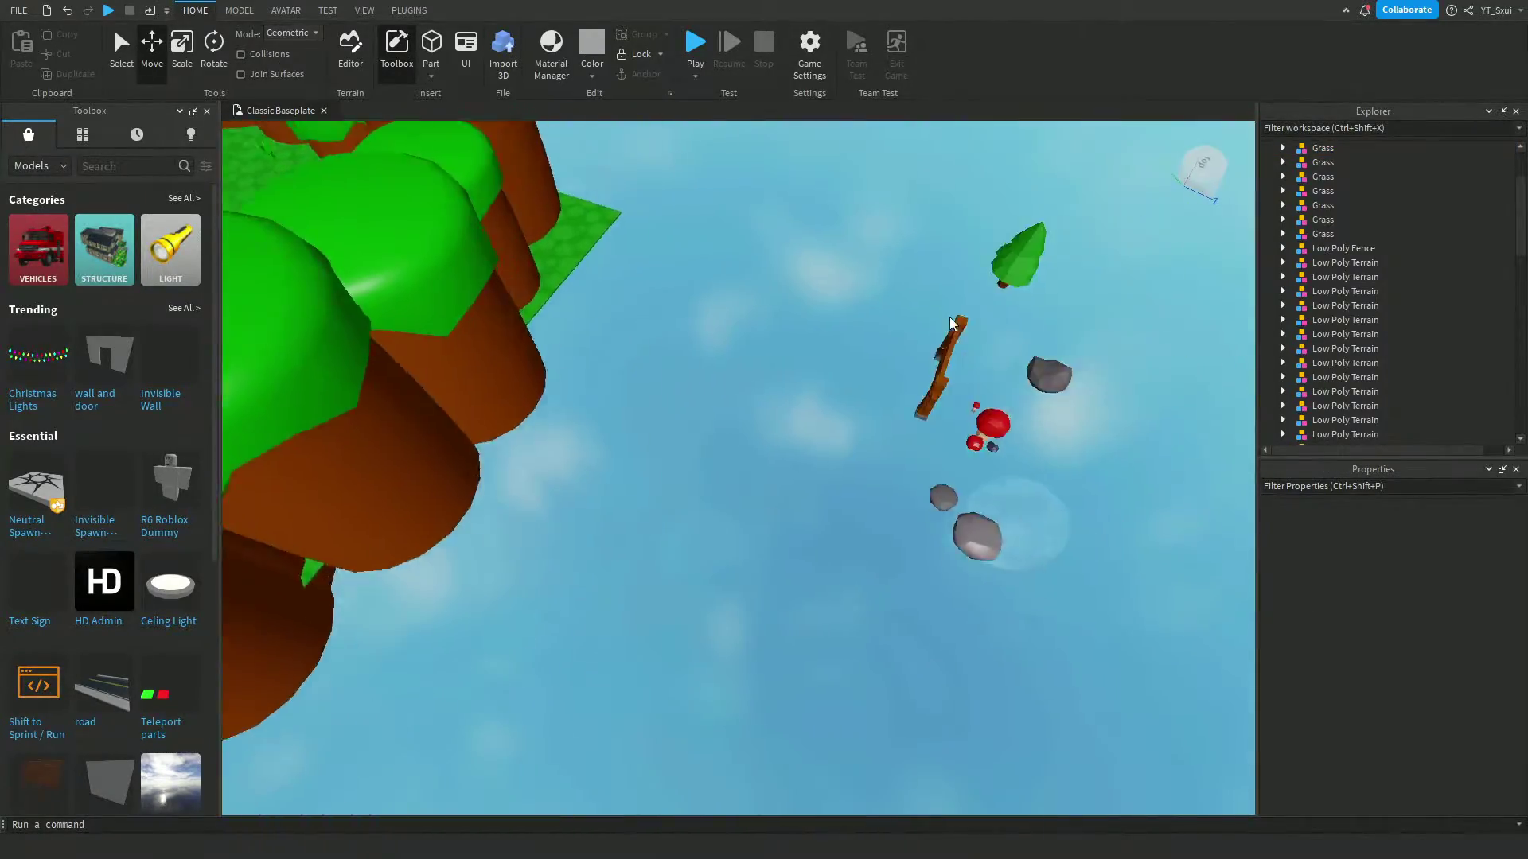
- Bring the red mushrooms down onto the ground near the Dummy and turn them
{"action": "left_click", "coordinate": [863, 443]}
{"action": "key", "text": "f"}
{"action": "left_click_drag", "start_coordinate": [782, 415], "coordinate": [725, 404]}
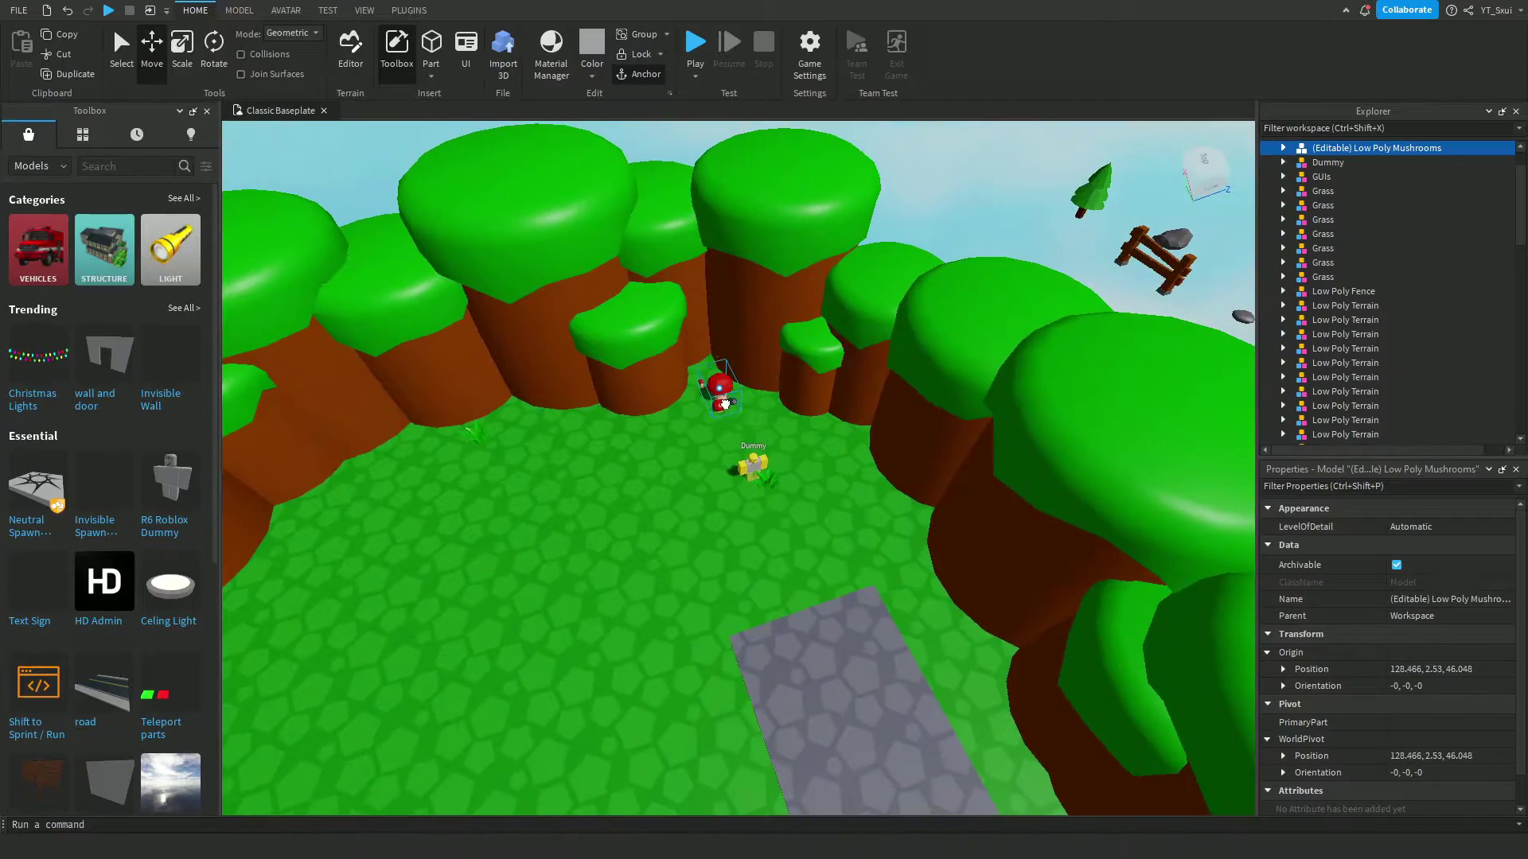
{"action": "key", "text": "f"}
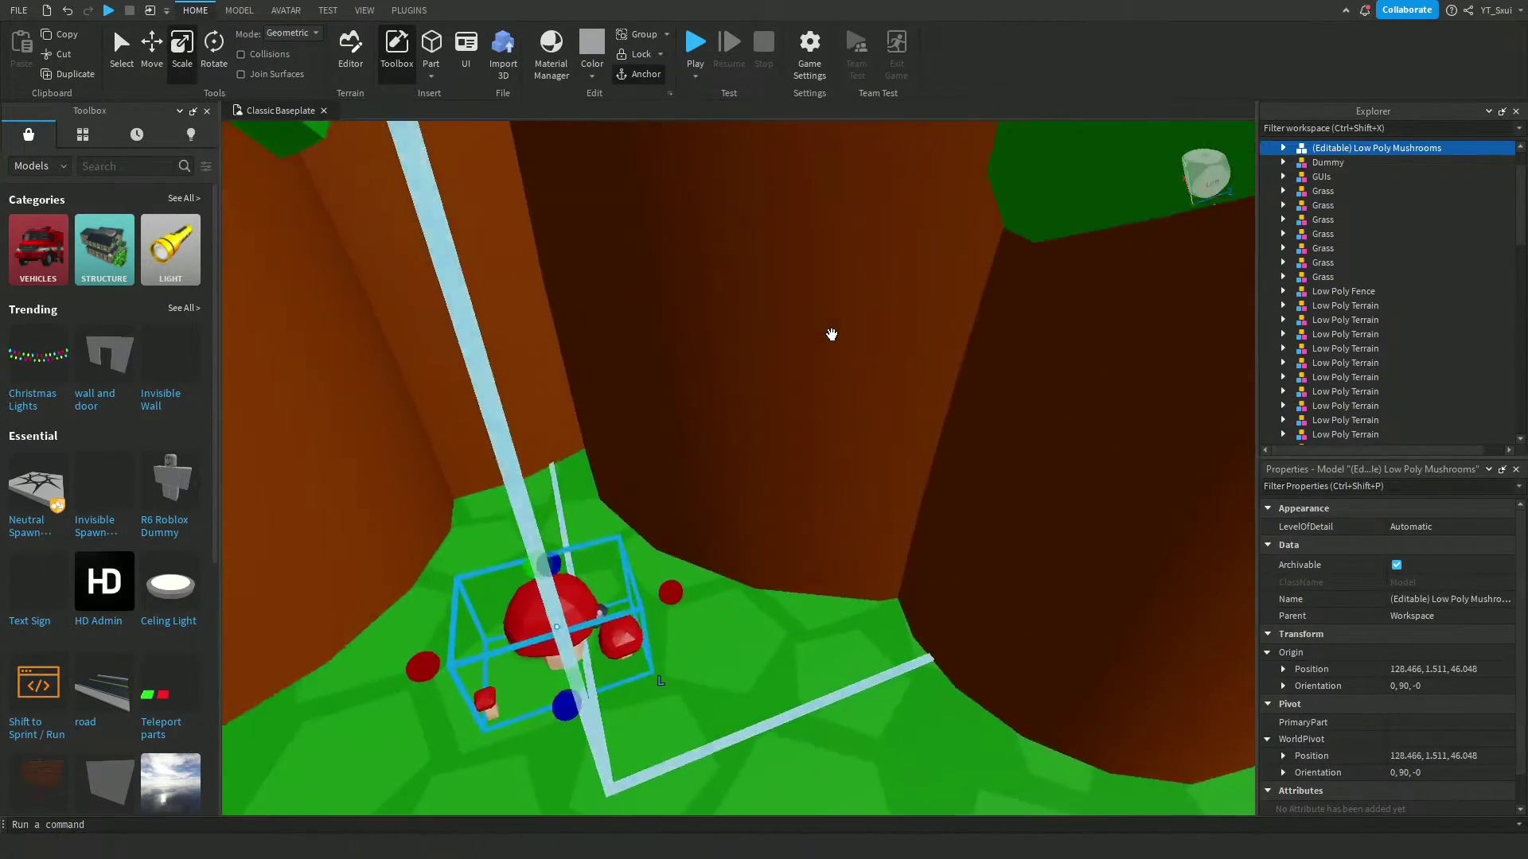
{"action": "scroll", "coordinate": [803, 478], "scroll_direction": "up", "scroll_amount": 3}
{"action": "scroll", "coordinate": [804, 477], "scroll_direction": "down", "scroll_amount": 5}
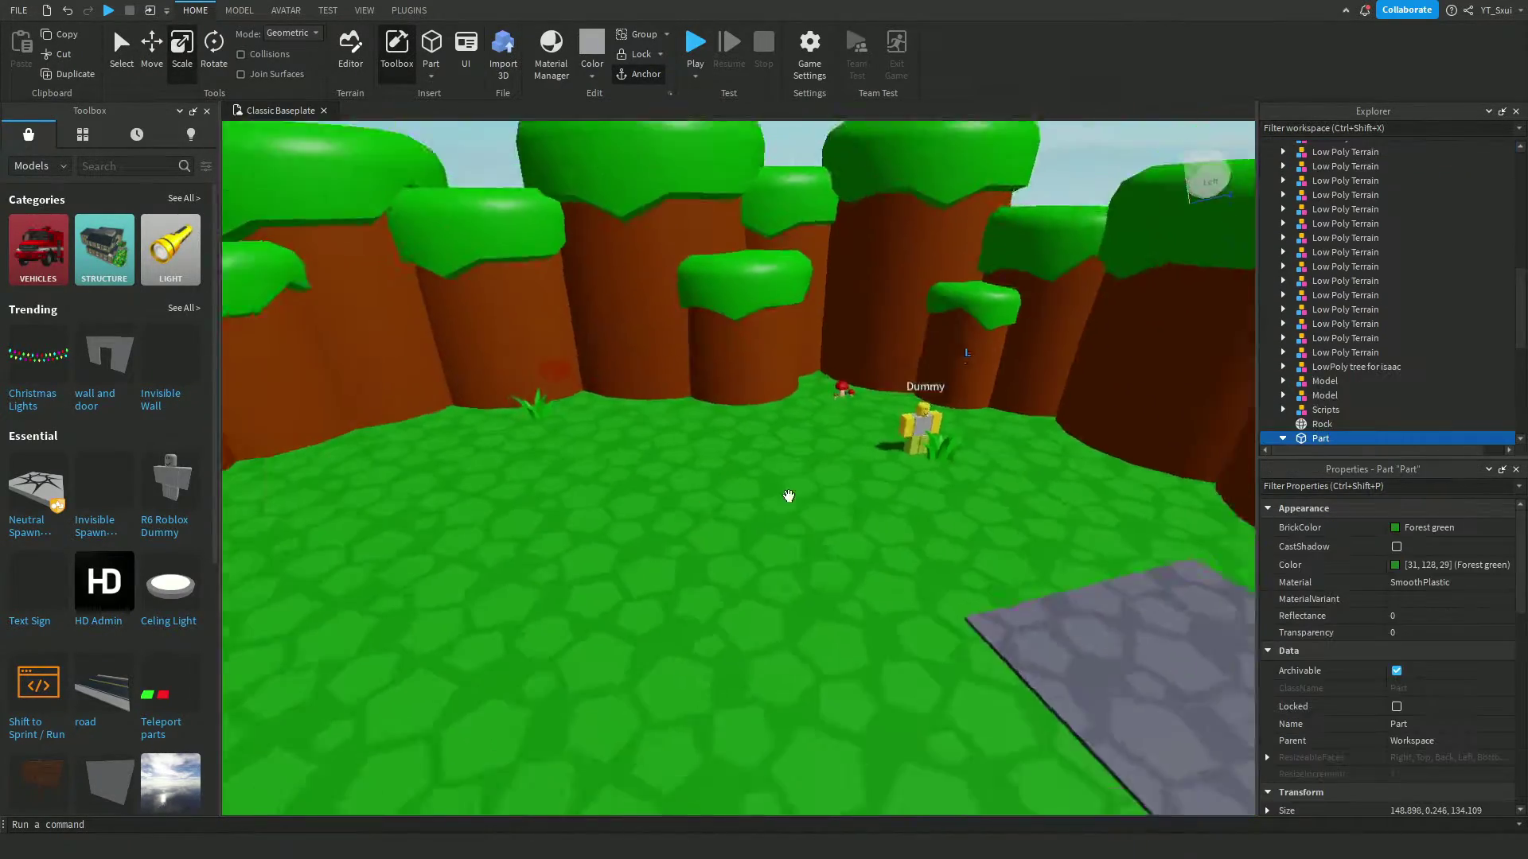
{"action": "right_click_drag", "start_coordinate": [788, 519], "coordinate": [819, 464]}
- Move the mushrooms cluster next to the well hut
{"action": "left_click", "coordinate": [674, 337]}
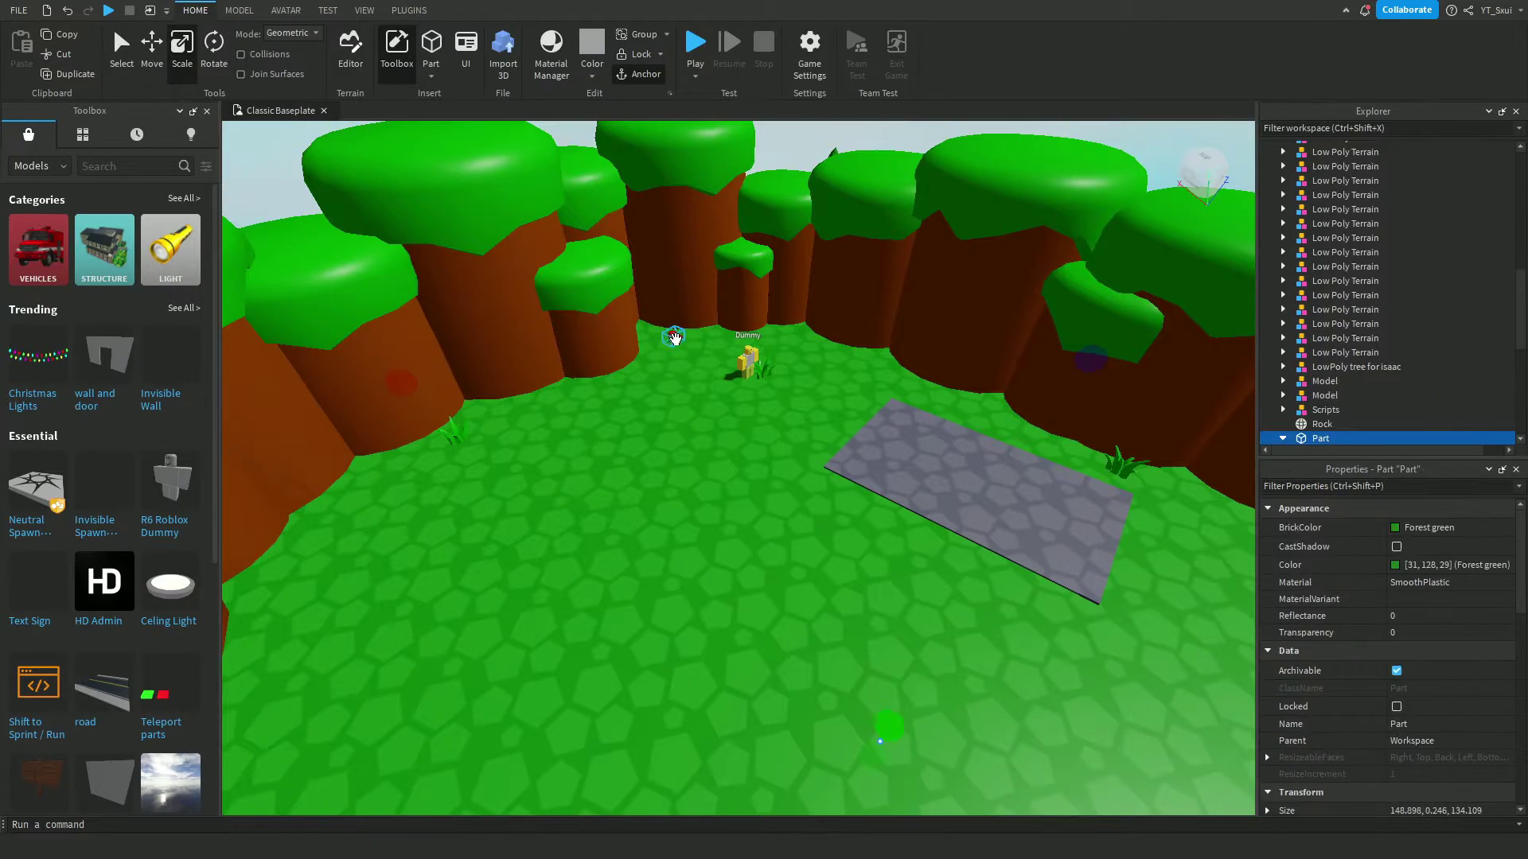
{"action": "scroll", "coordinate": [674, 337], "scroll_direction": "up", "scroll_amount": 5}
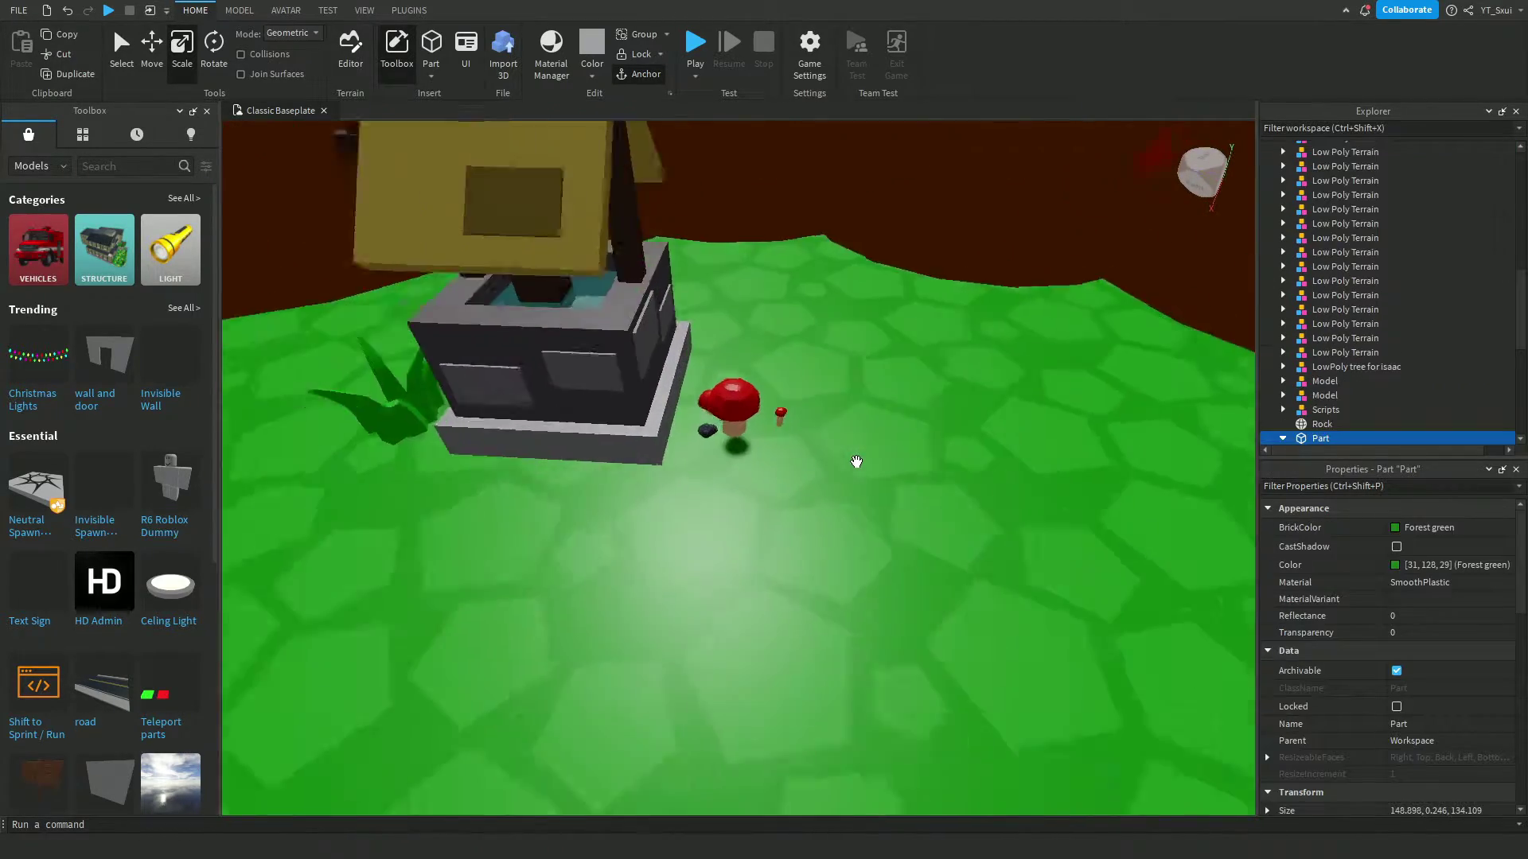
{"action": "scroll", "coordinate": [739, 436], "scroll_direction": "up", "scroll_amount": 3}
{"action": "left_click", "coordinate": [739, 436]}
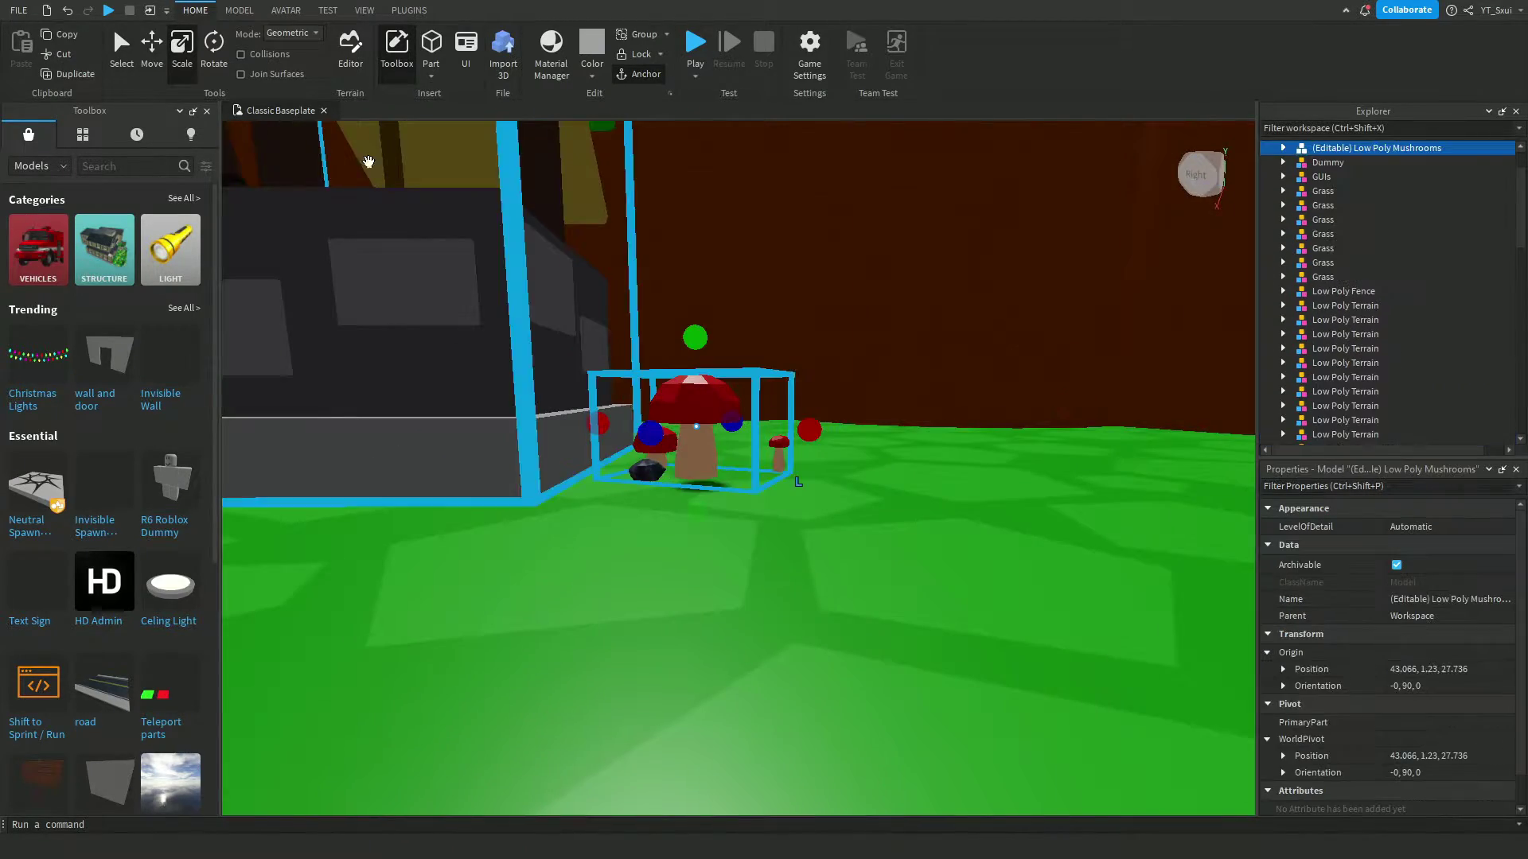
{"action": "key", "text": "ctrl+2"}
{"action": "right_click_drag", "start_coordinate": [692, 351], "coordinate": [777, 442]}
{"action": "scroll", "coordinate": [778, 442], "scroll_direction": "down", "scroll_amount": 10}
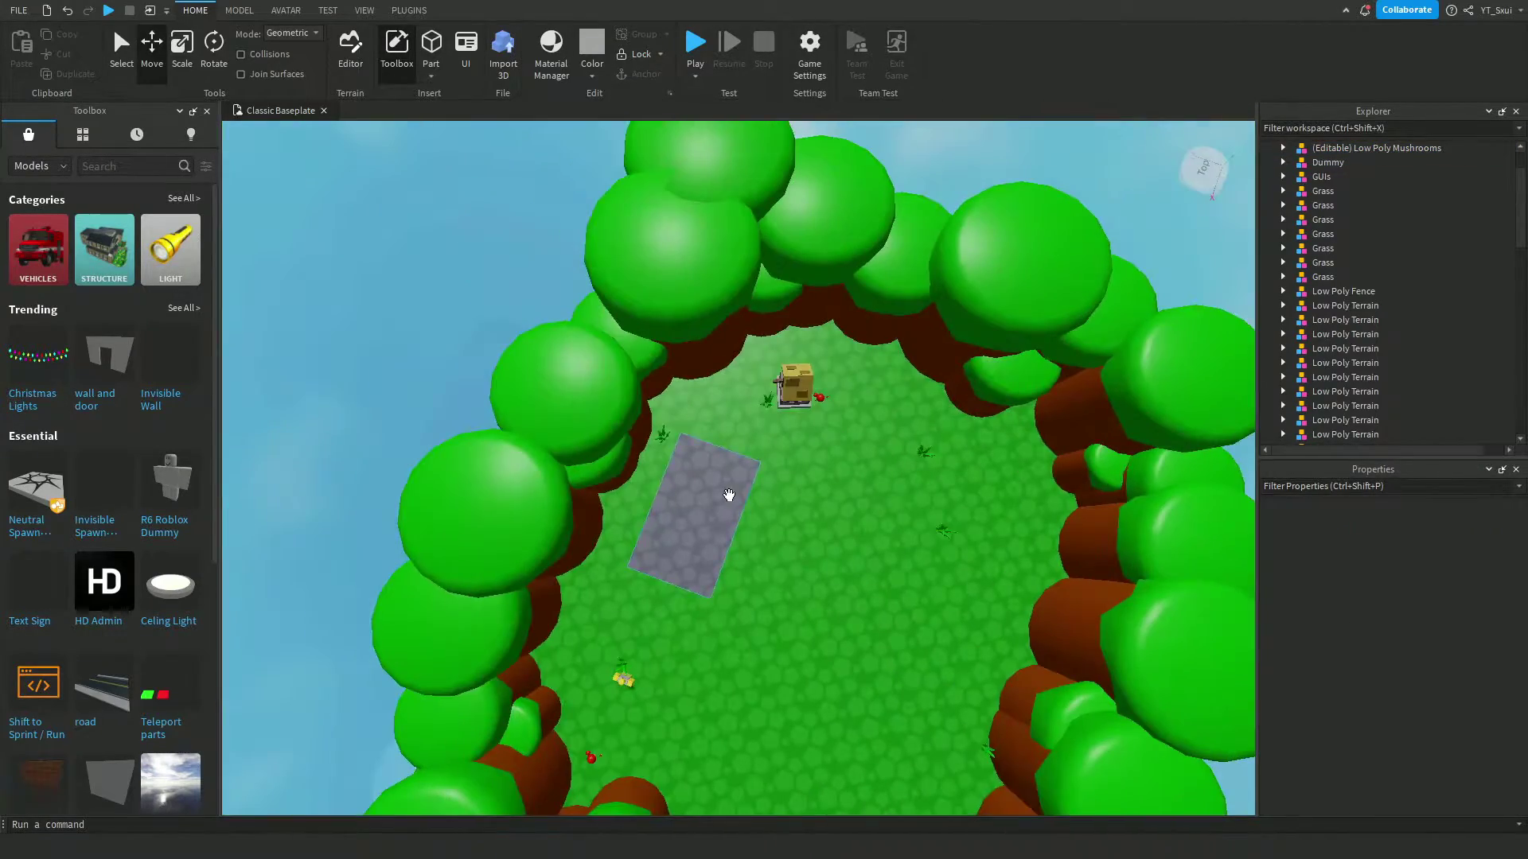
- Stretch the grey stone plate to about 43×25 studs against the cliff edge
{"action": "left_click", "coordinate": [950, 618]}
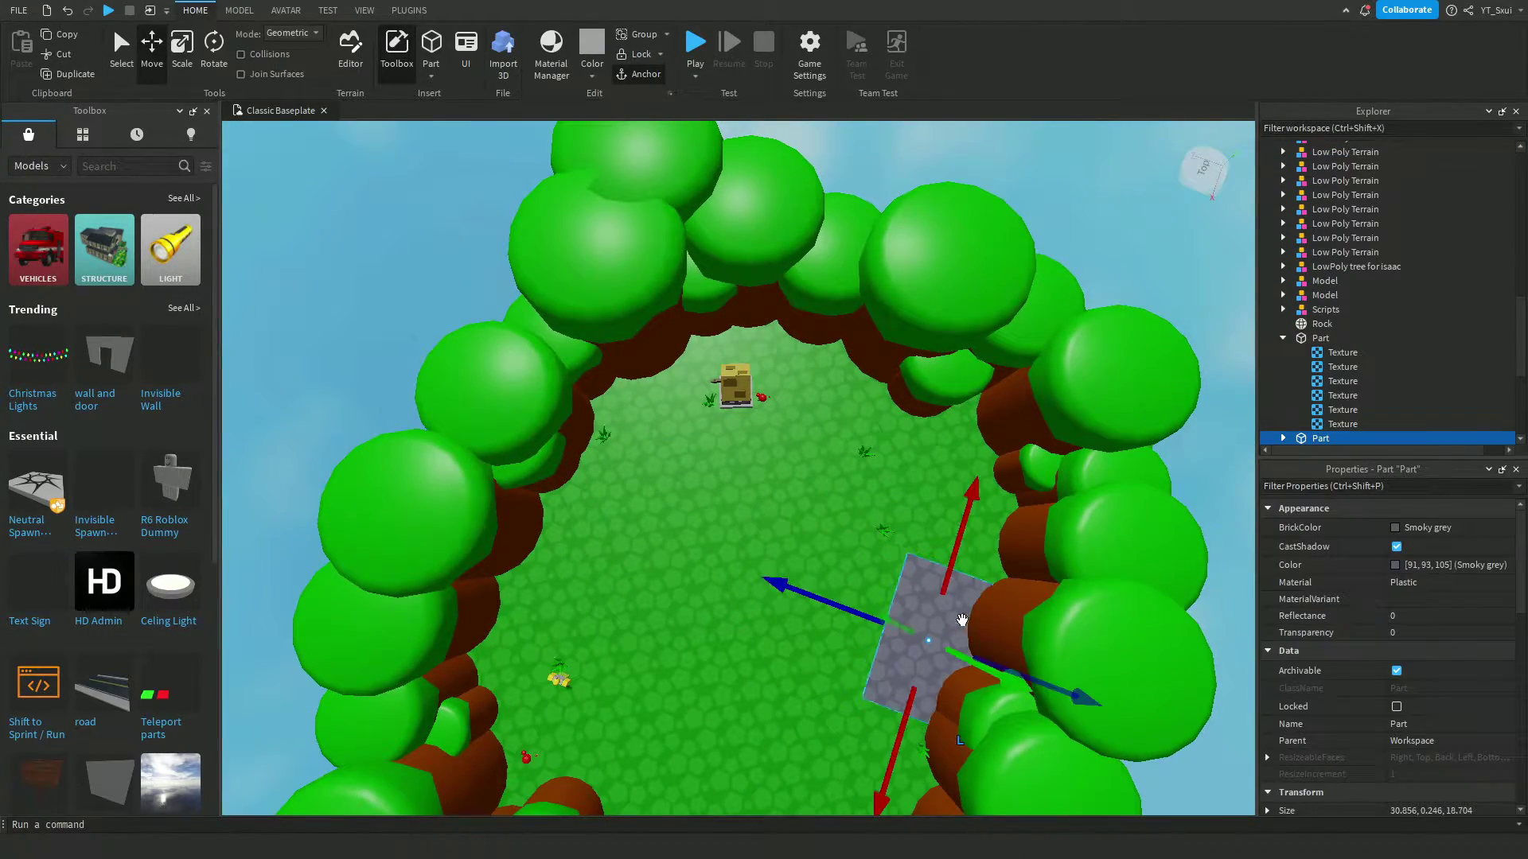
{"action": "left_click_drag", "start_coordinate": [1027, 680], "coordinate": [928, 541]}
{"action": "right_click_drag", "start_coordinate": [928, 541], "coordinate": [876, 400]}
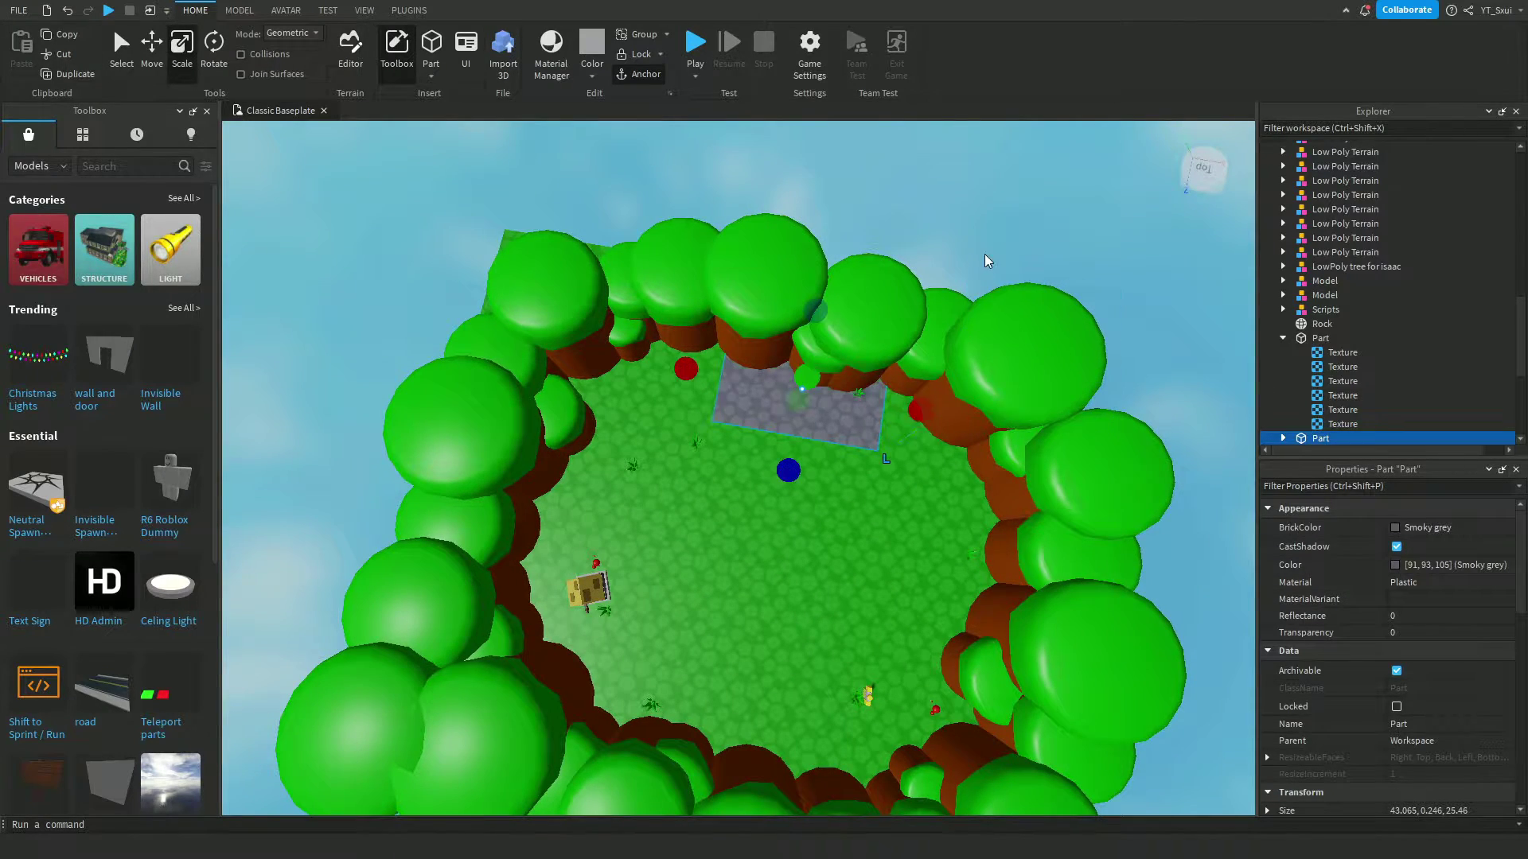
{"action": "scroll", "coordinate": [985, 256], "scroll_direction": "up", "scroll_amount": 5}
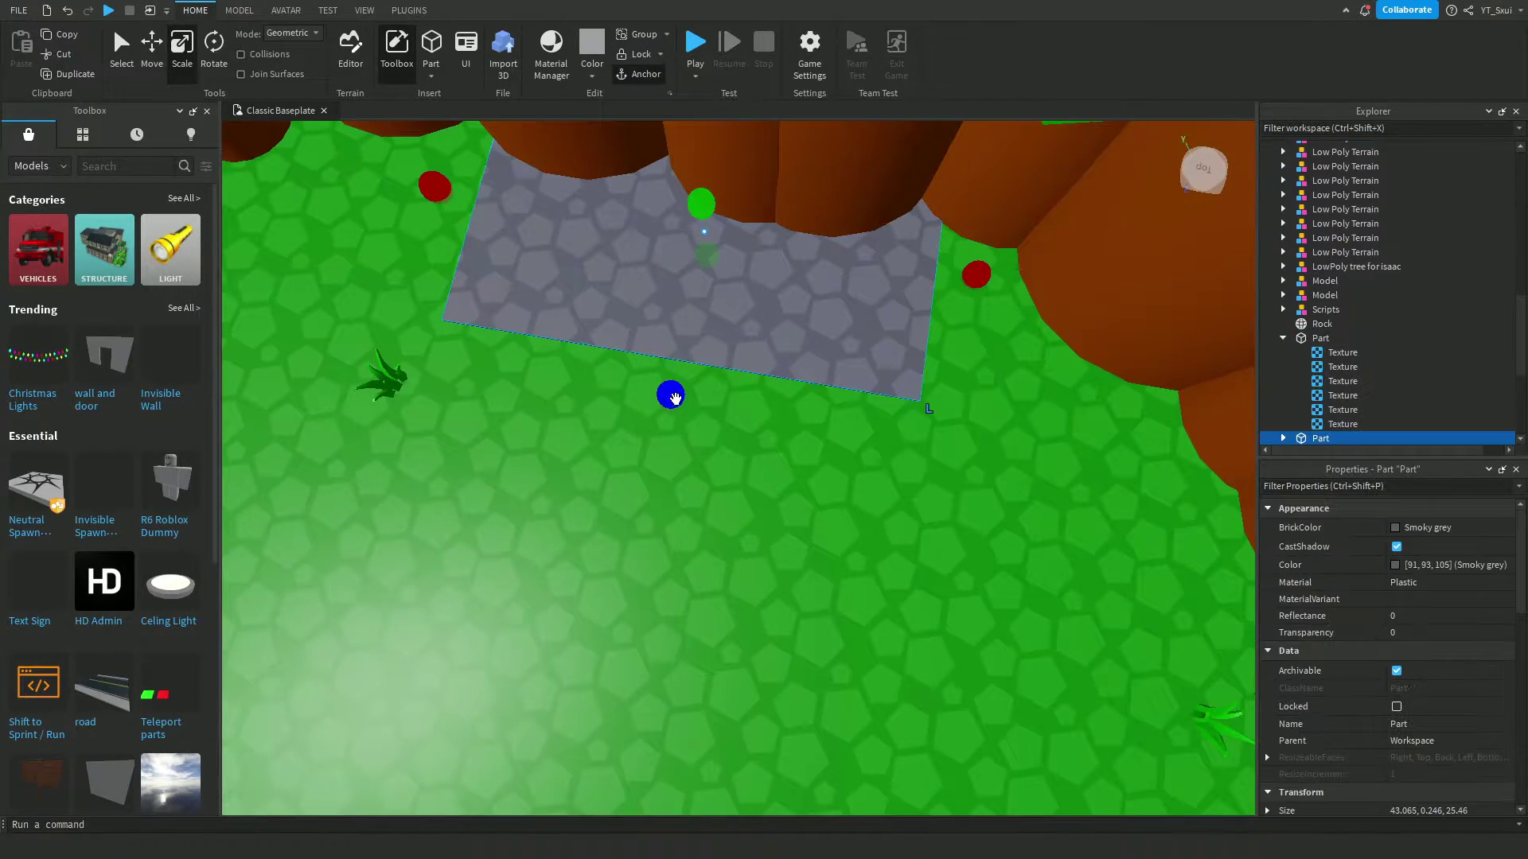
{"action": "left_click_drag", "start_coordinate": [675, 398], "coordinate": [640, 503]}
- Move a grass tuft beside the stone plate, then undo the move
{"action": "left_click", "coordinate": [380, 388]}
{"action": "left_click_drag", "start_coordinate": [329, 261], "coordinate": [989, 456]}
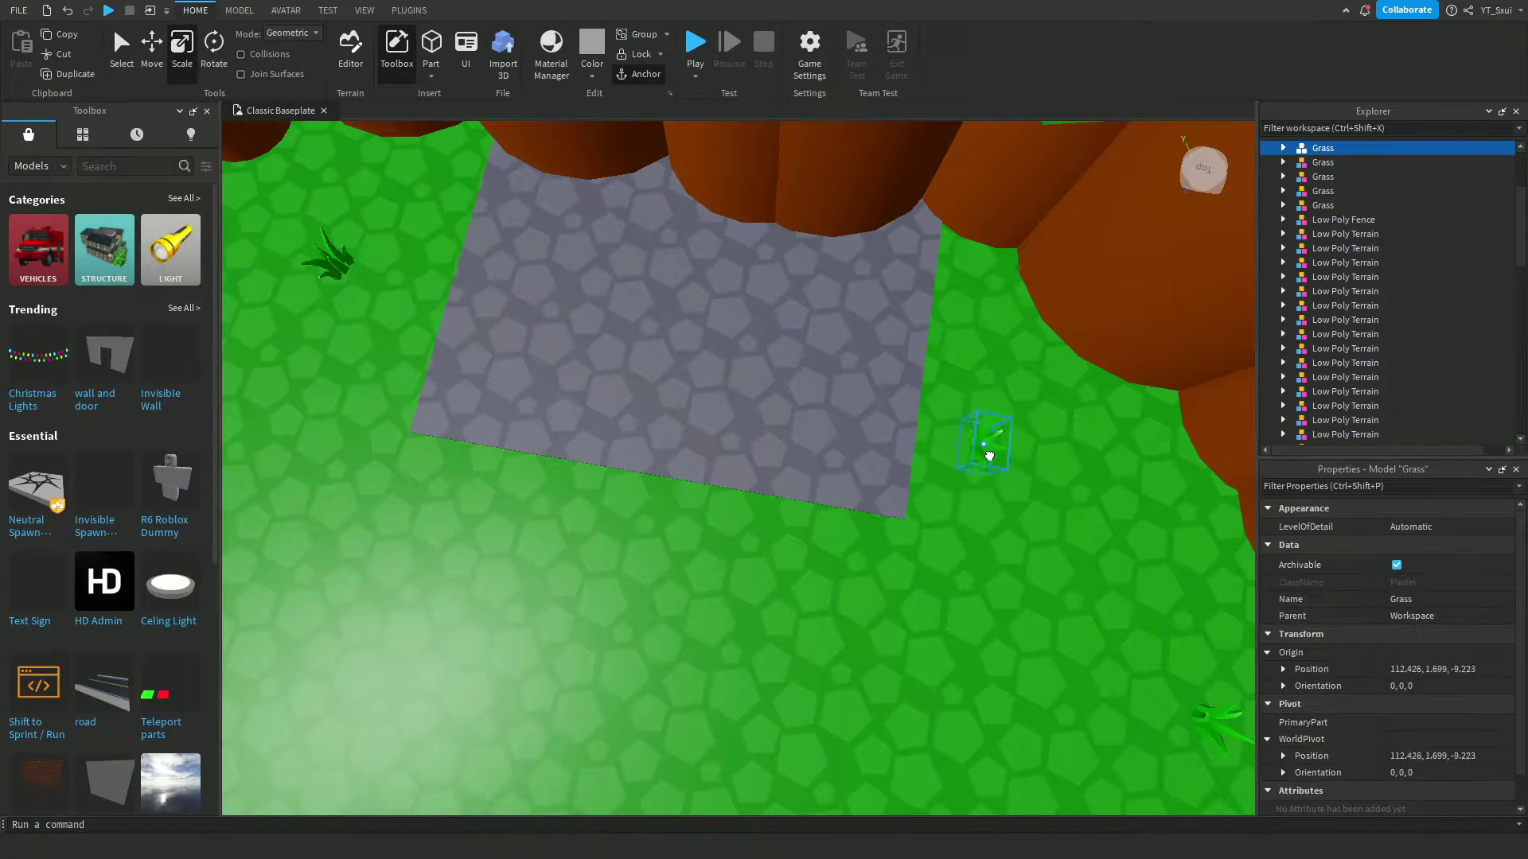
{"action": "key", "text": "ctrl+z"}
- Select the whole Low Poly Fence model and rotate it 90 degrees
{"action": "key", "text": "f"}
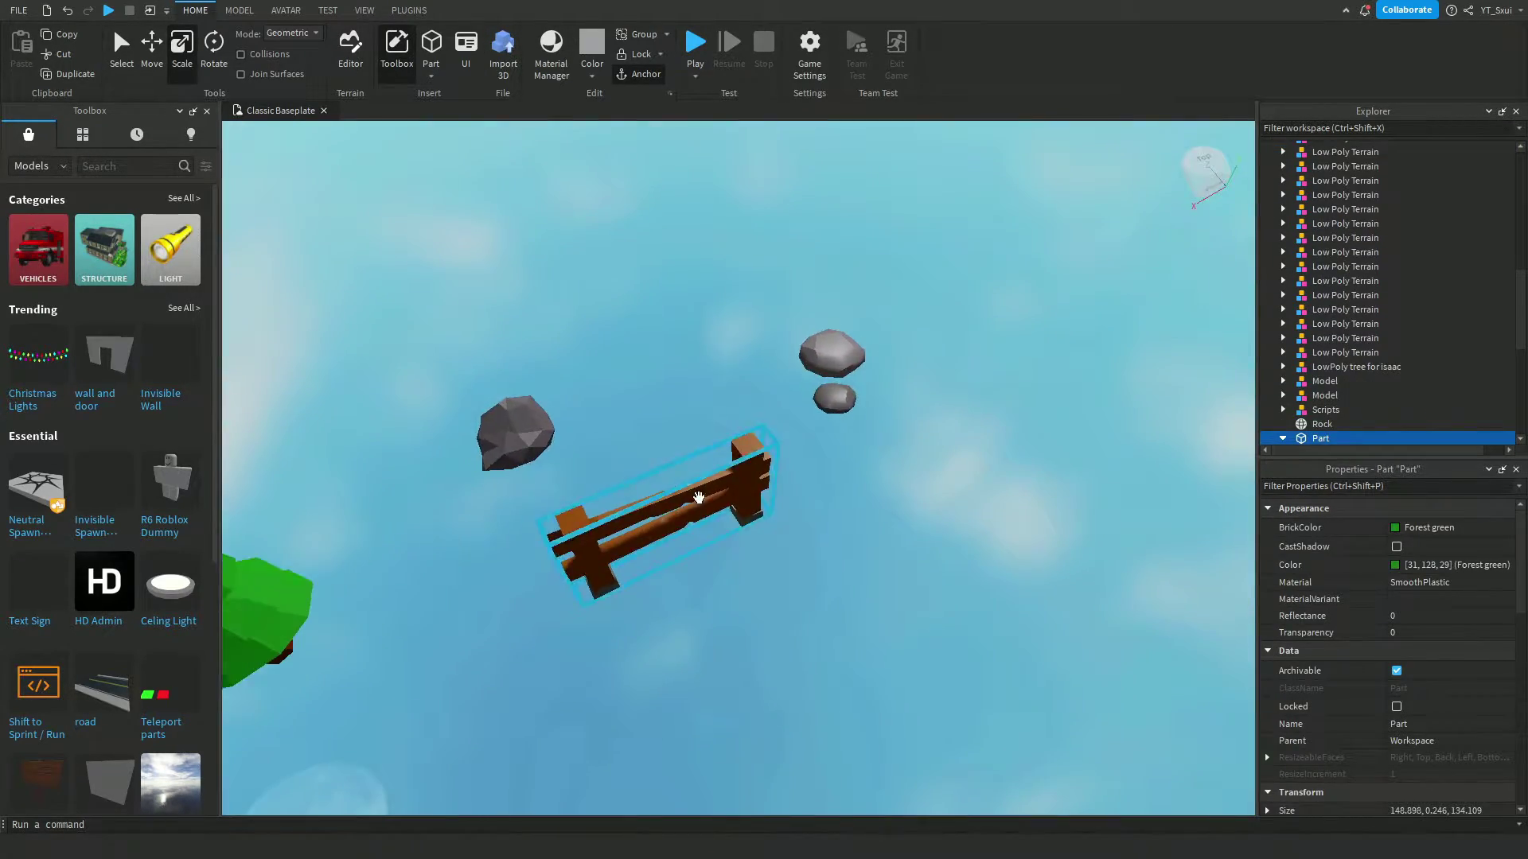
{"action": "left_click", "coordinate": [699, 497]}
{"action": "key", "text": "f"}
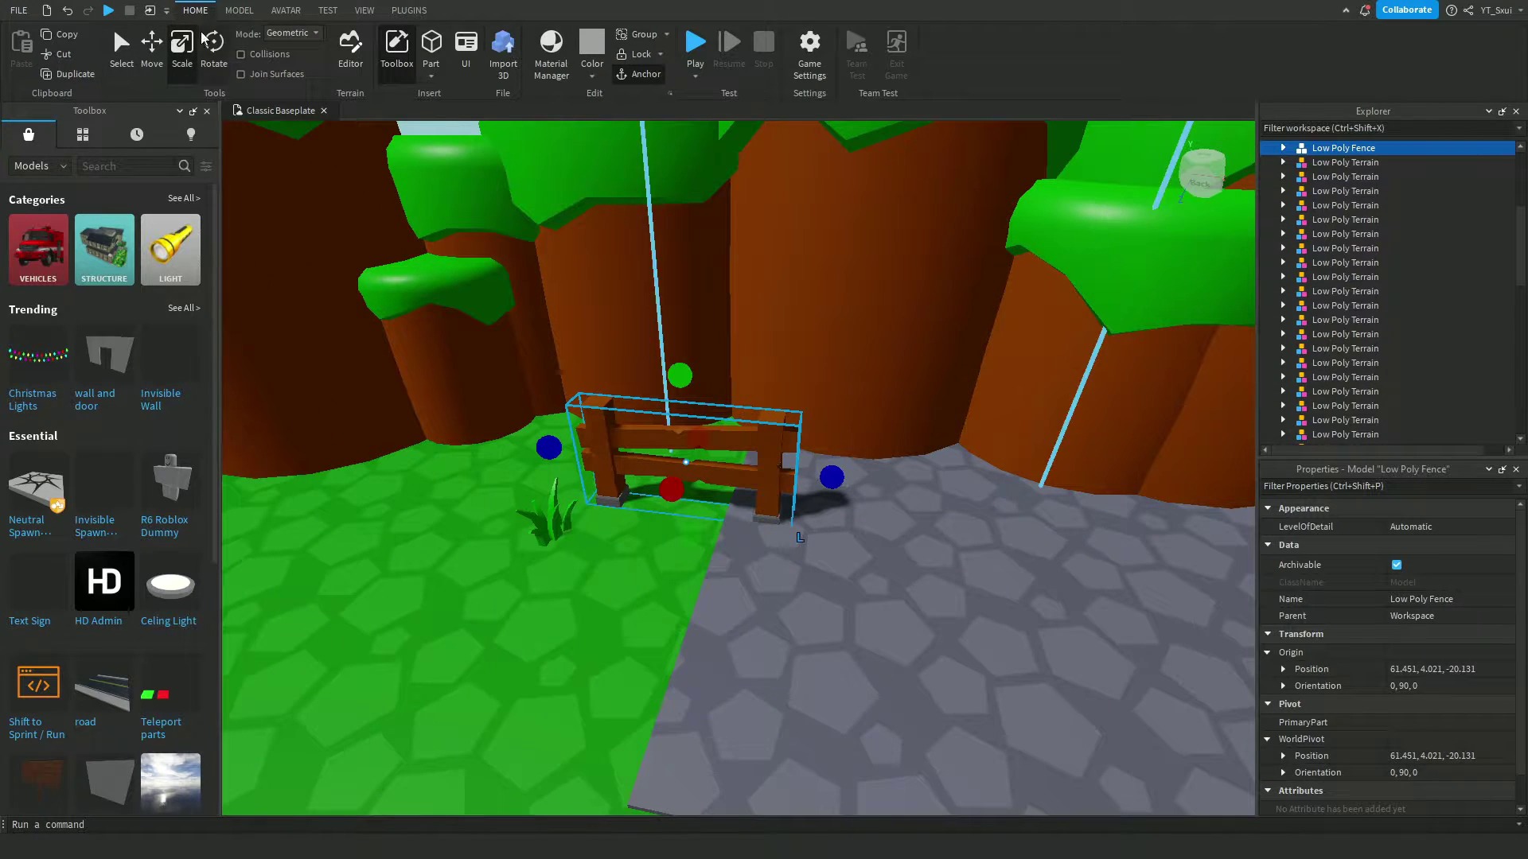
{"action": "double_click", "coordinate": [1337, 148]}
{"action": "left_click", "coordinate": [1337, 162]}
{"action": "left_click", "coordinate": [1336, 177], "text": "shift"}
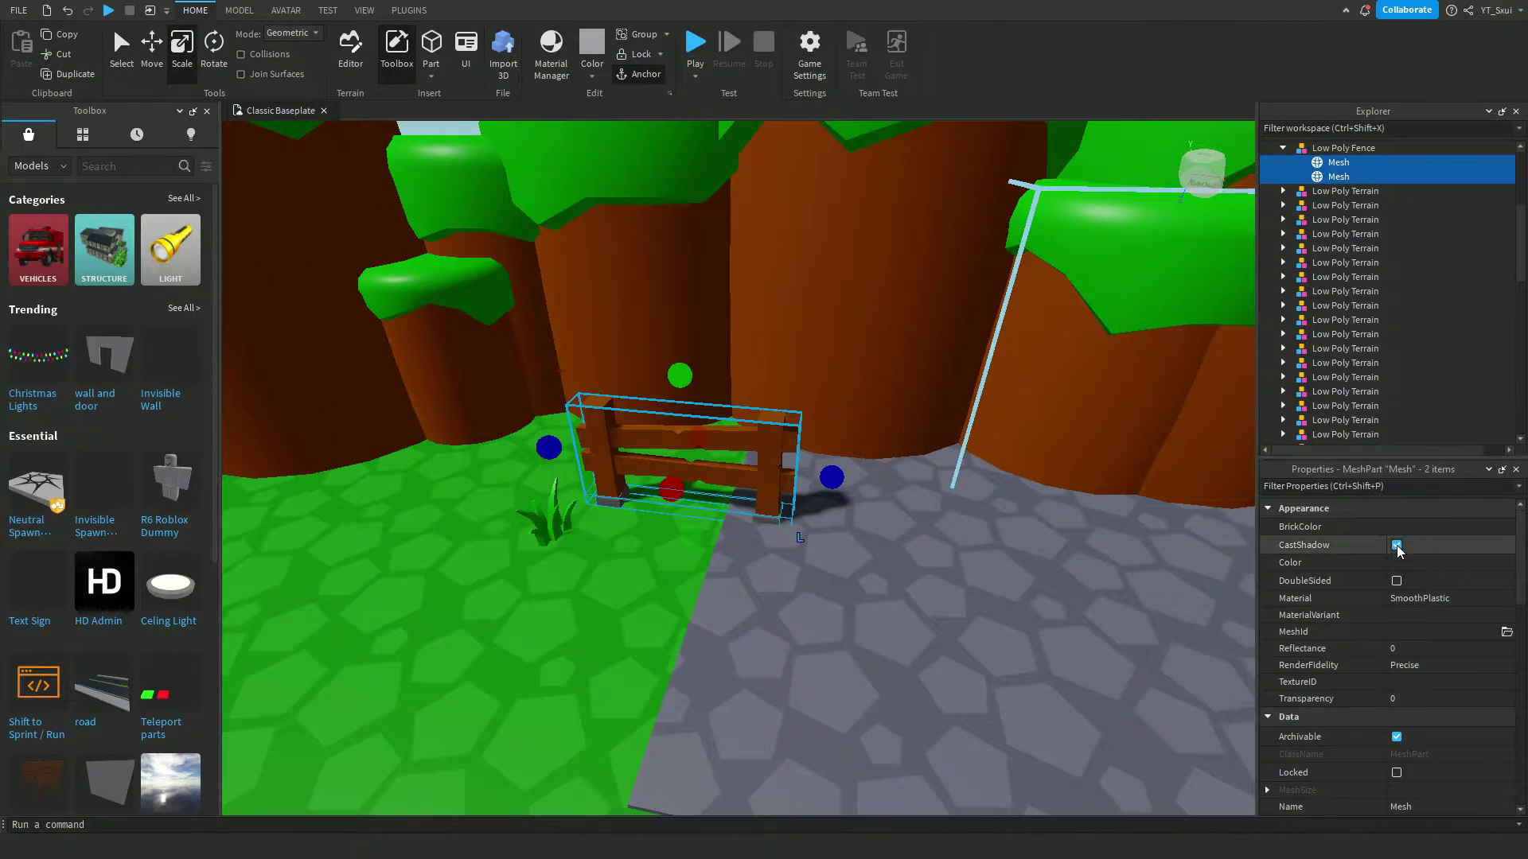
{"action": "left_click", "coordinate": [608, 489]}
{"action": "key", "text": "ctrl+r"}
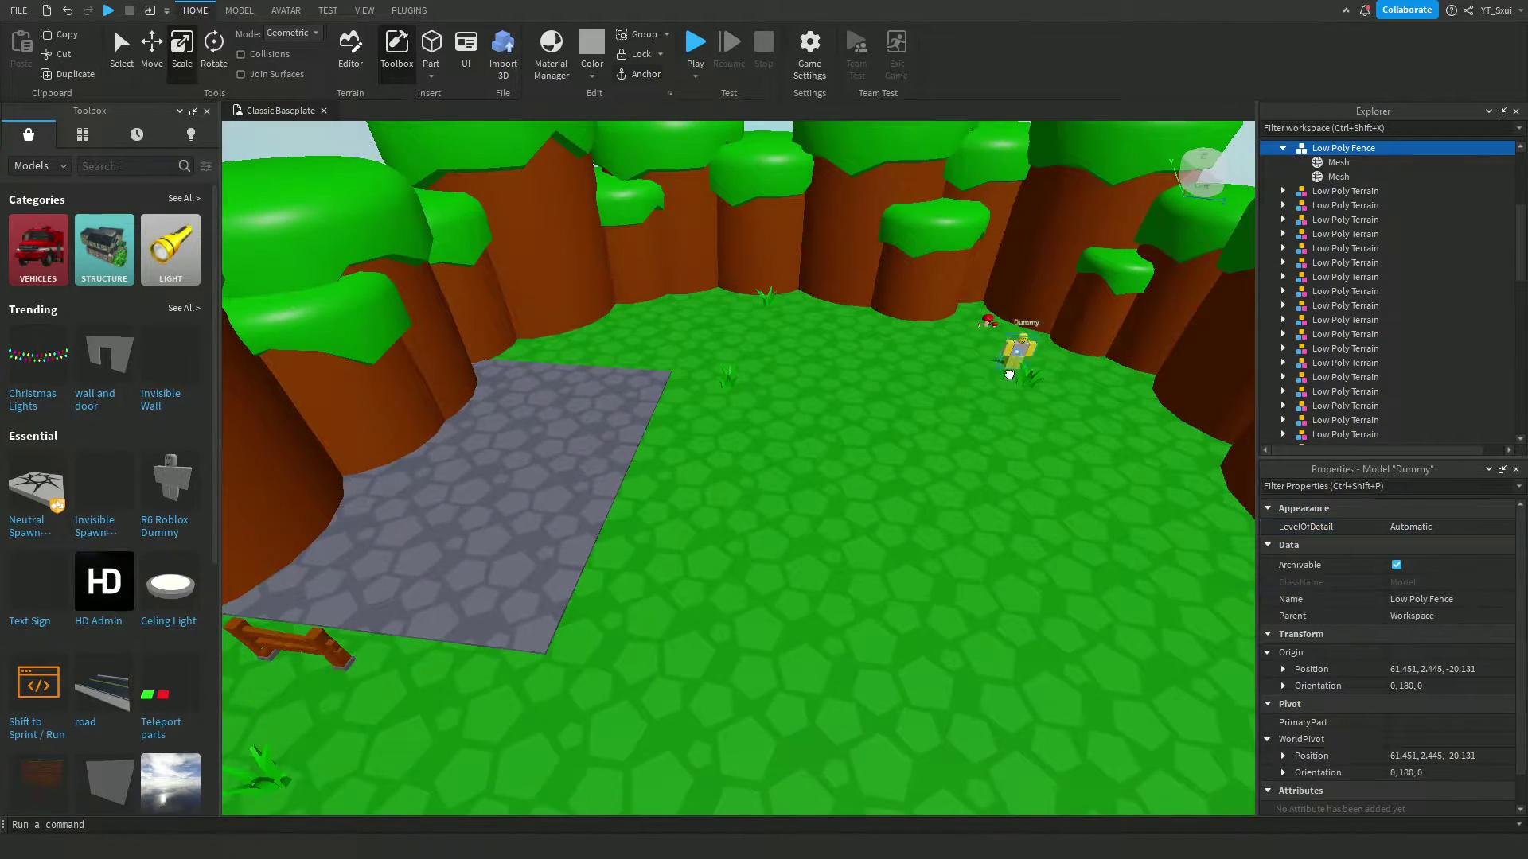
- Slide the rotated fence into place along the plaza edge
{"action": "left_click", "coordinate": [1010, 368]}
{"action": "key", "text": "f"}
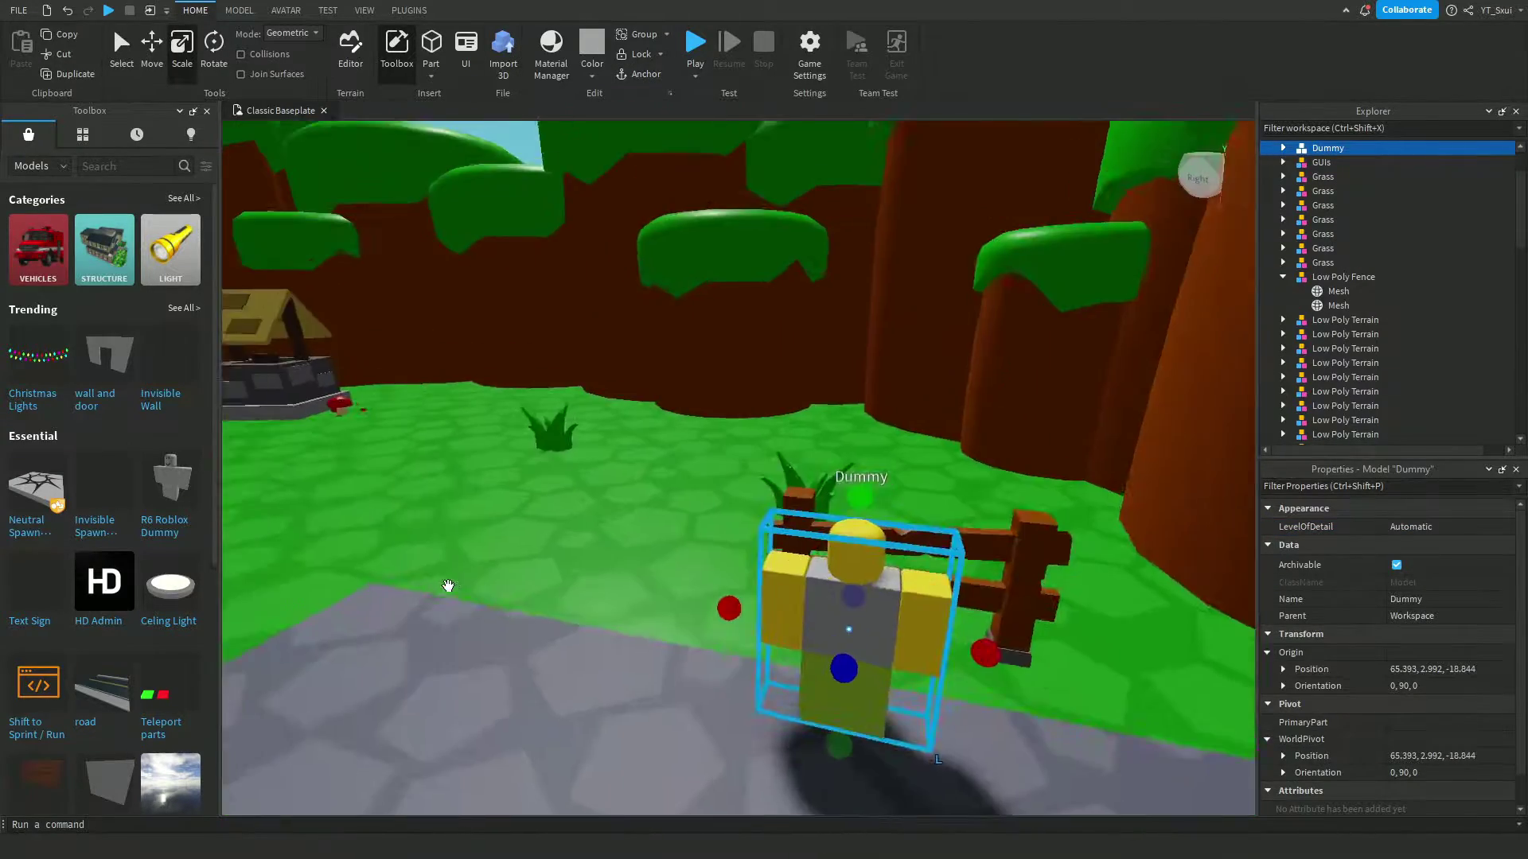
{"action": "scroll", "coordinate": [448, 587], "scroll_direction": "down", "scroll_amount": 3}
{"action": "left_click_drag", "start_coordinate": [835, 512], "coordinate": [991, 593]}
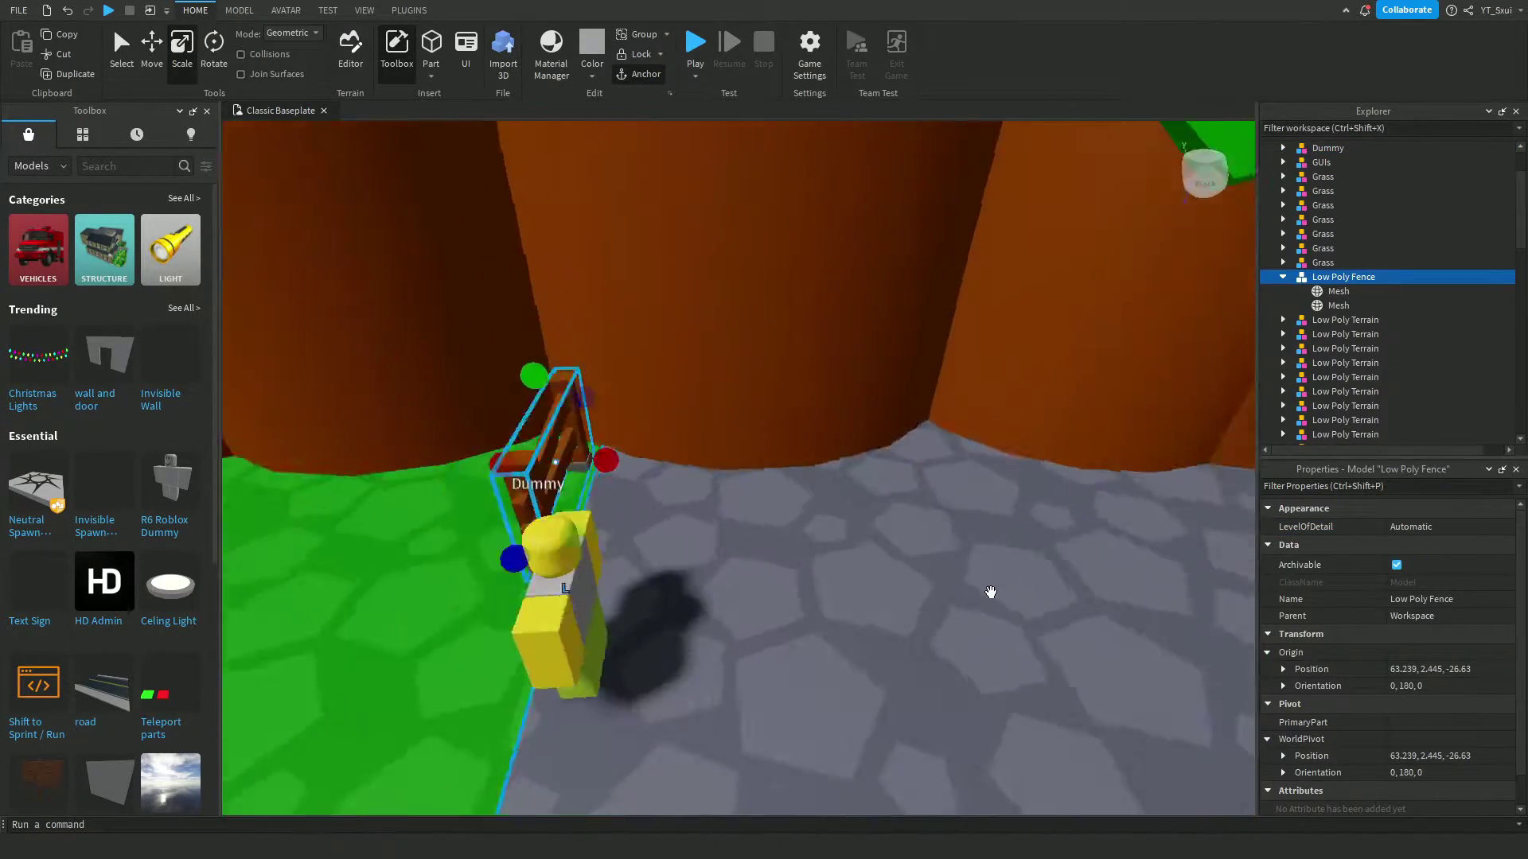
{"action": "key", "text": "f"}
{"action": "mouse_move", "coordinate": [978, 449]}
{"action": "left_mouse_down"}
{"action": "mouse_move", "coordinate": [907, 440]}
{"action": "mouse_move", "coordinate": [1225, 595]}
{"action": "left_mouse_up"}
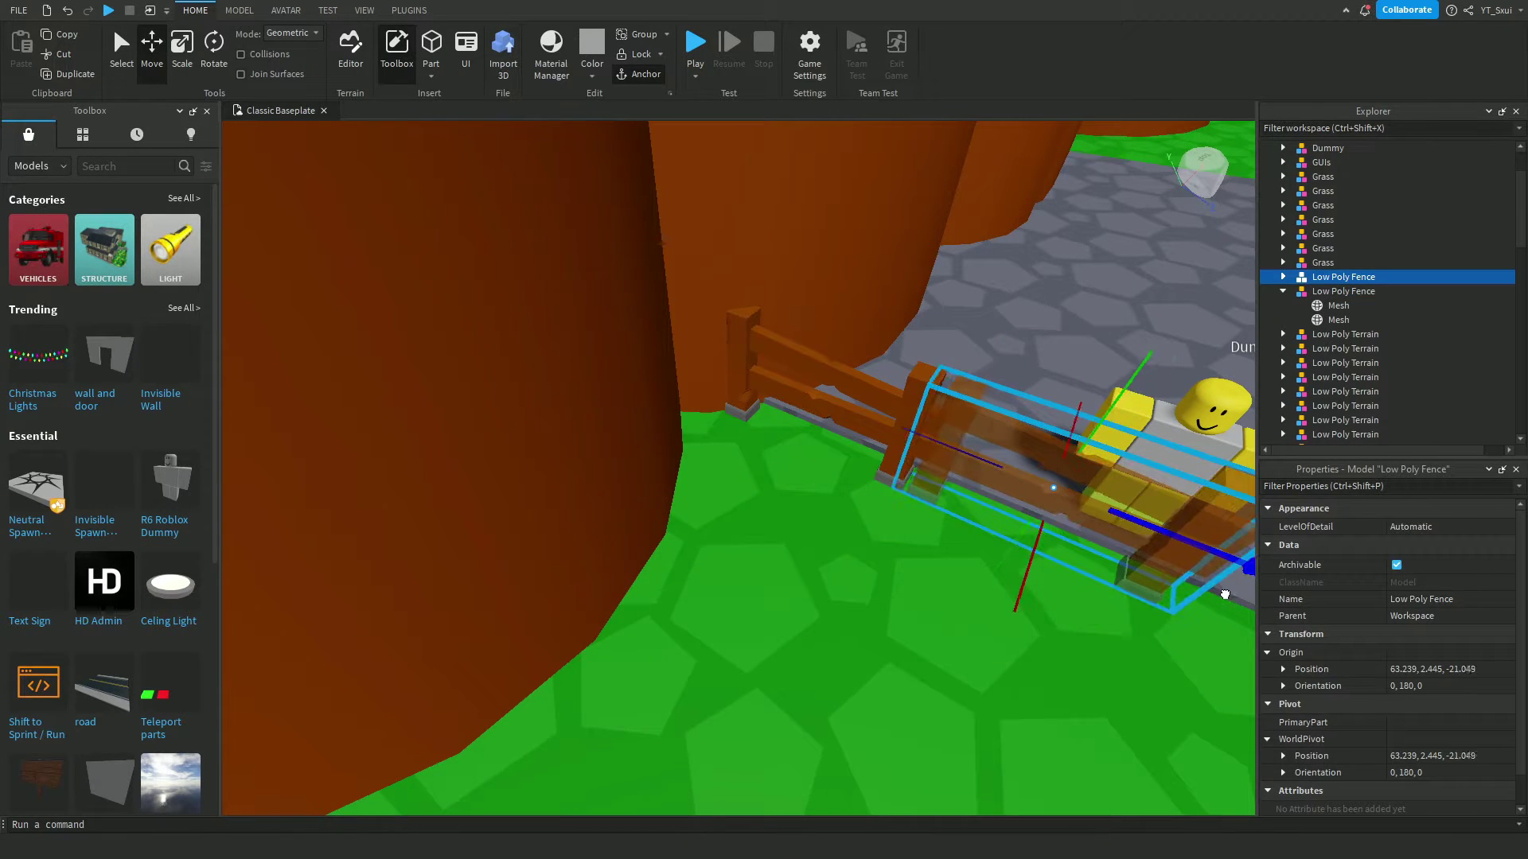
- Duplicate the fence section and drag the copy further along the plaza edge
{"action": "scroll", "coordinate": [689, 587], "scroll_direction": "down", "scroll_amount": 5}
{"action": "key", "text": "ctrl+d"}
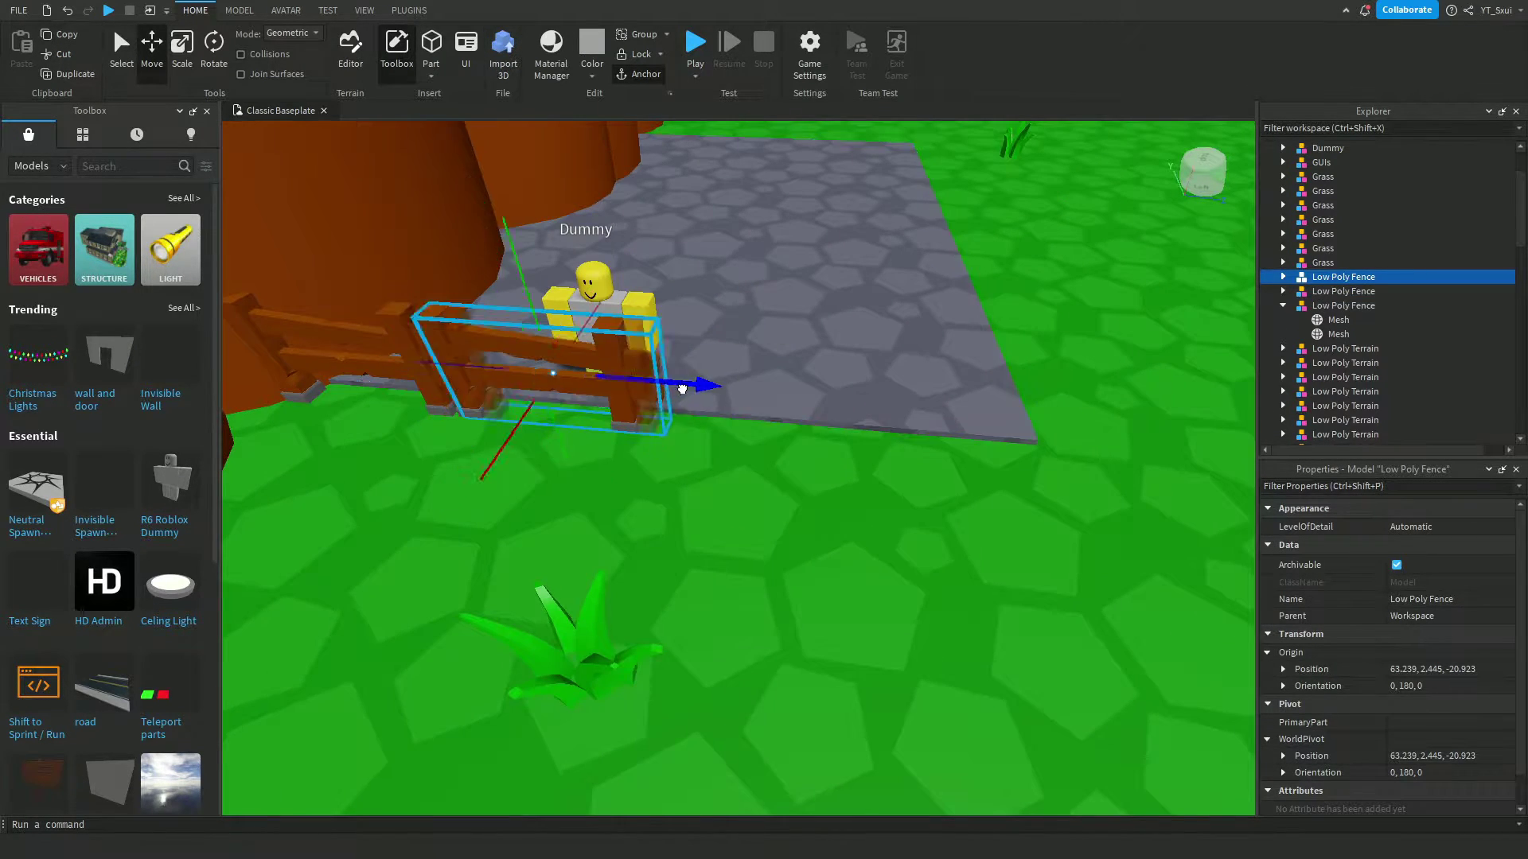
{"action": "mouse_move", "coordinate": [665, 390]}
{"action": "left_mouse_down"}
{"action": "mouse_move", "coordinate": [928, 432]}
{"action": "mouse_move", "coordinate": [1006, 427]}
{"action": "mouse_move", "coordinate": [1008, 536]}
{"action": "left_mouse_up"}
{"action": "left_click_drag", "start_coordinate": [991, 402], "coordinate": [908, 404]}
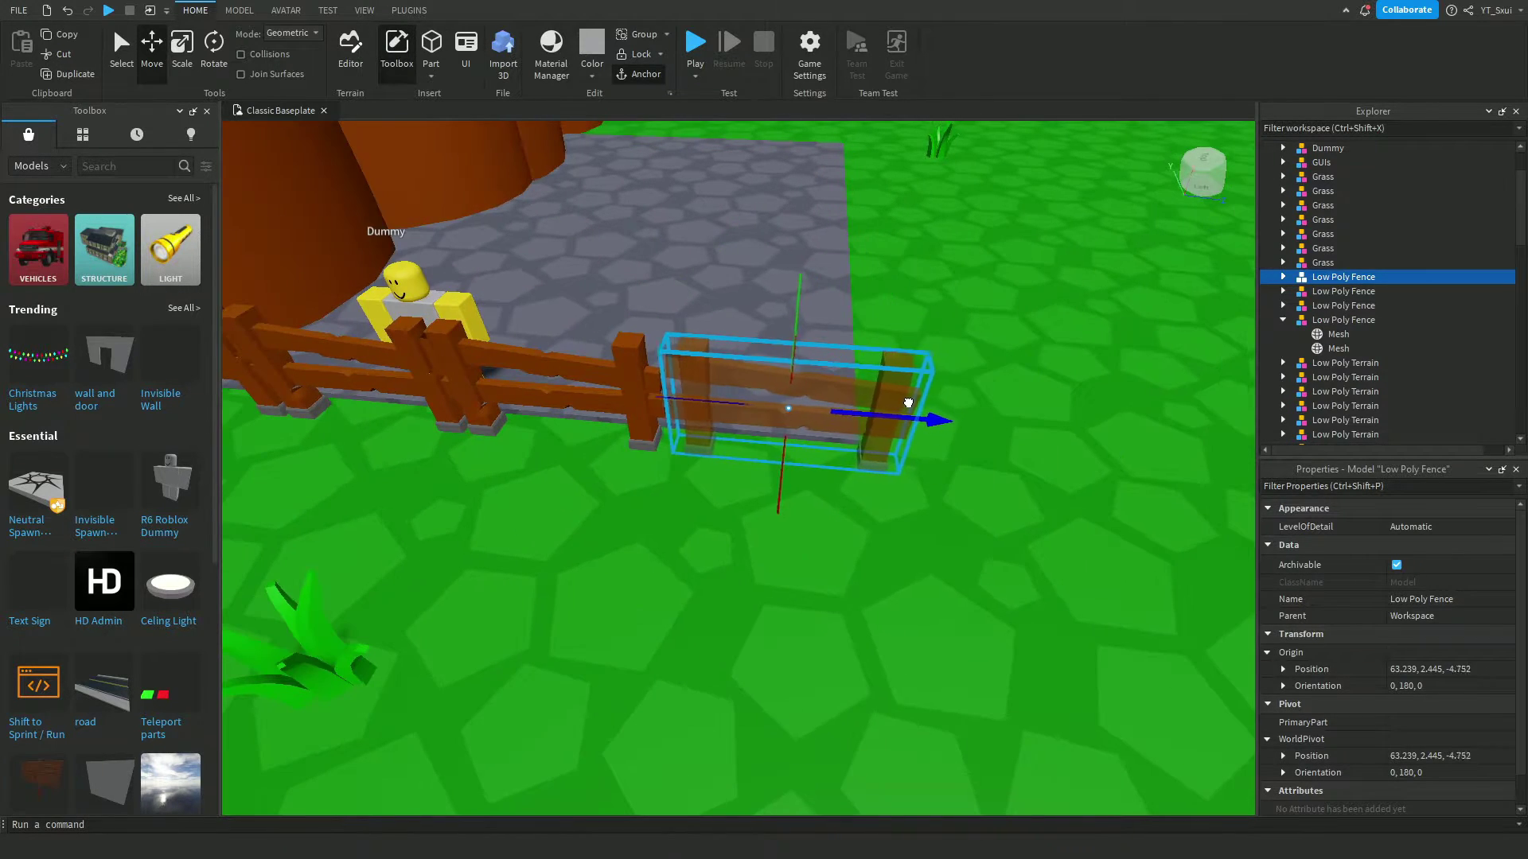
{"action": "left_click", "coordinate": [701, 243]}
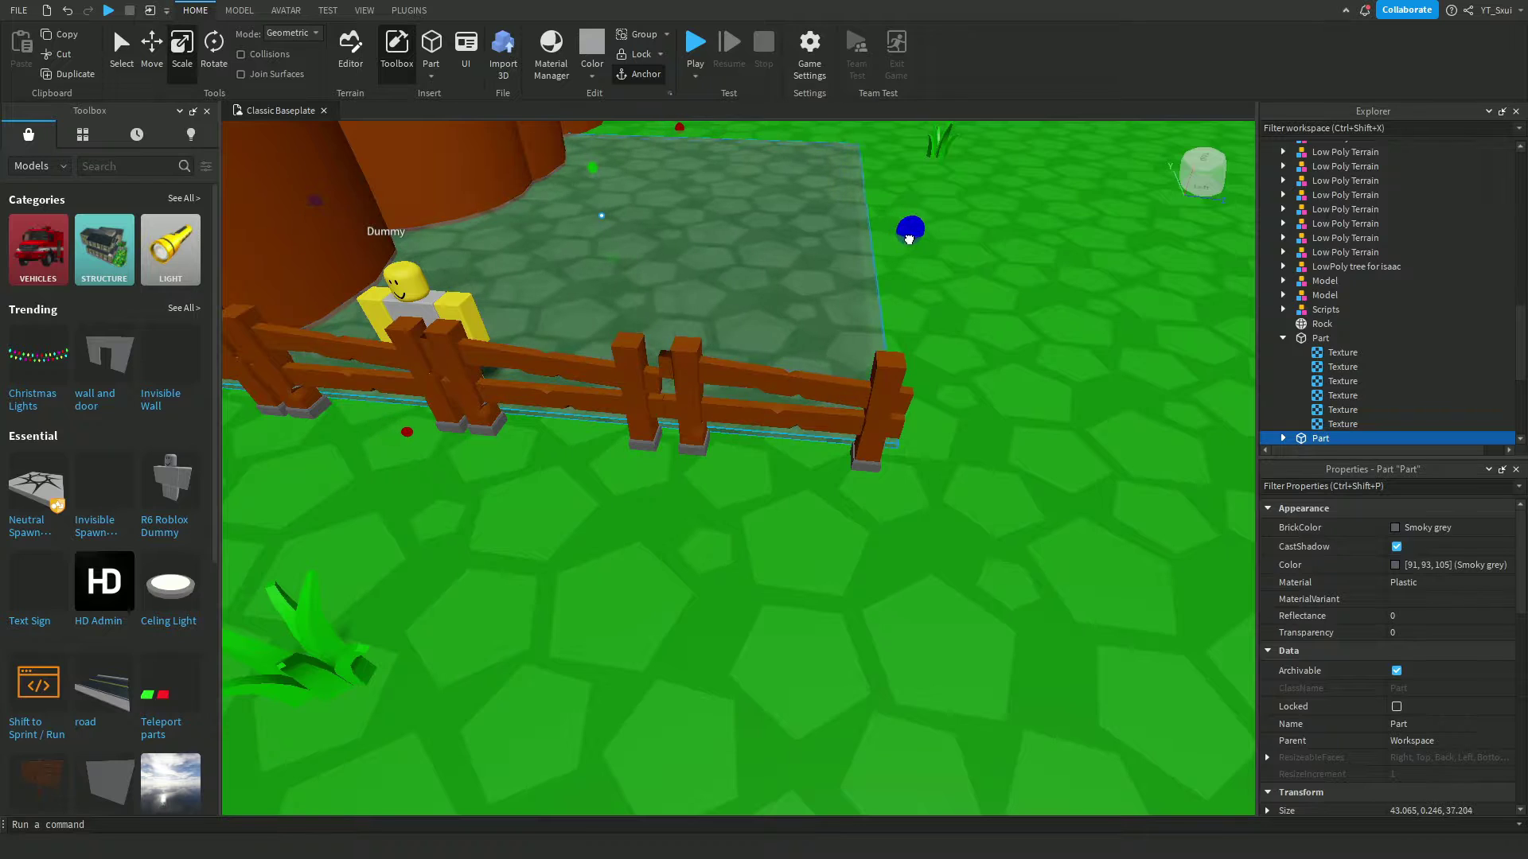
{"action": "left_click", "coordinate": [948, 366]}
{"action": "right_click_drag", "start_coordinate": [948, 366], "coordinate": [588, 440]}
- Move the left fence section across to the opposite side of the plaza
{"action": "left_click", "coordinate": [592, 454]}
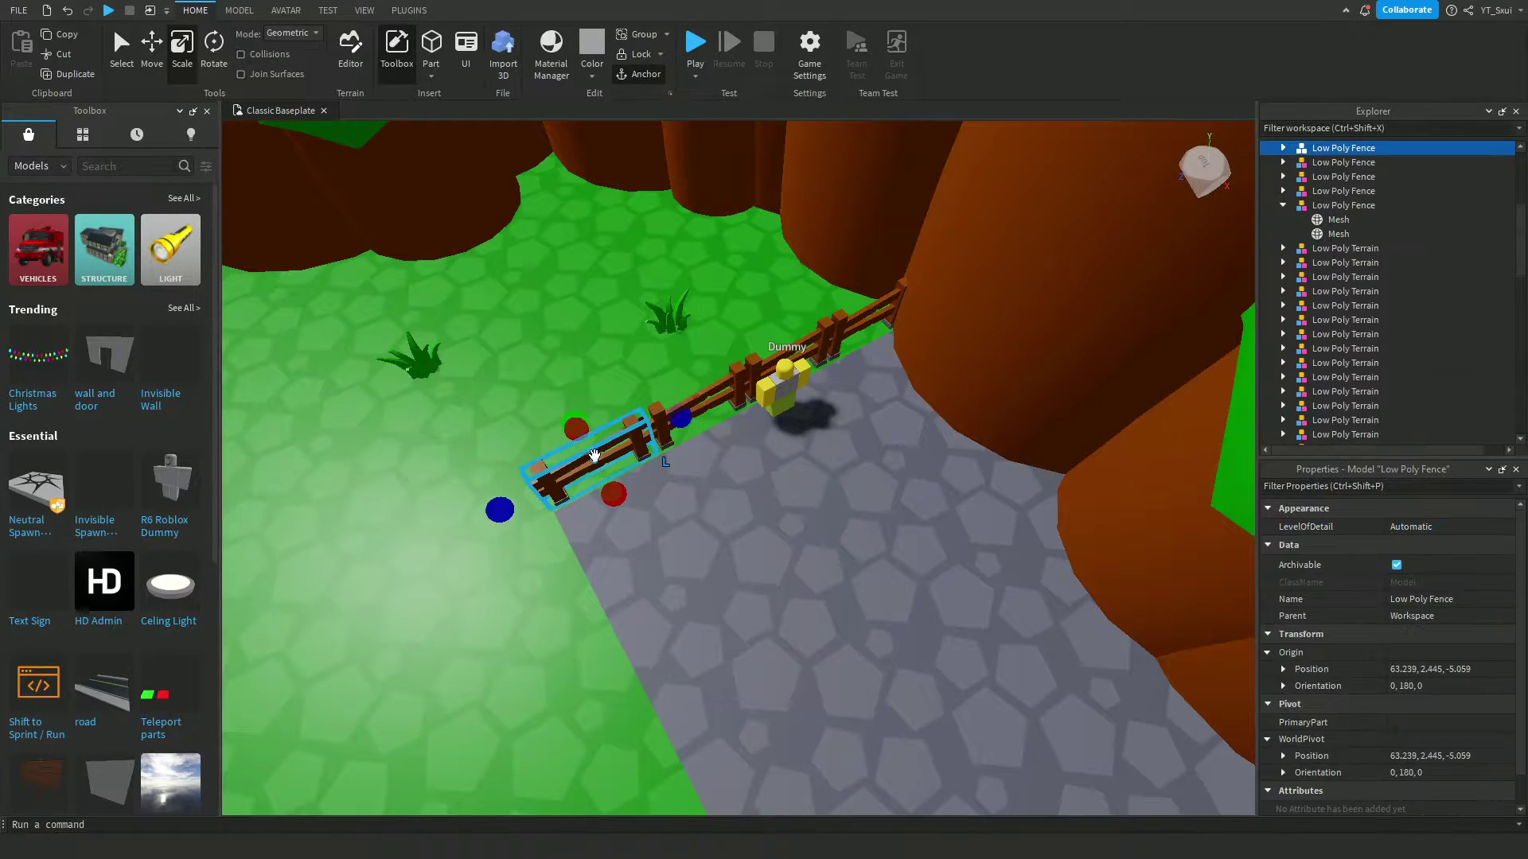
{"action": "left_click", "coordinate": [626, 430]}
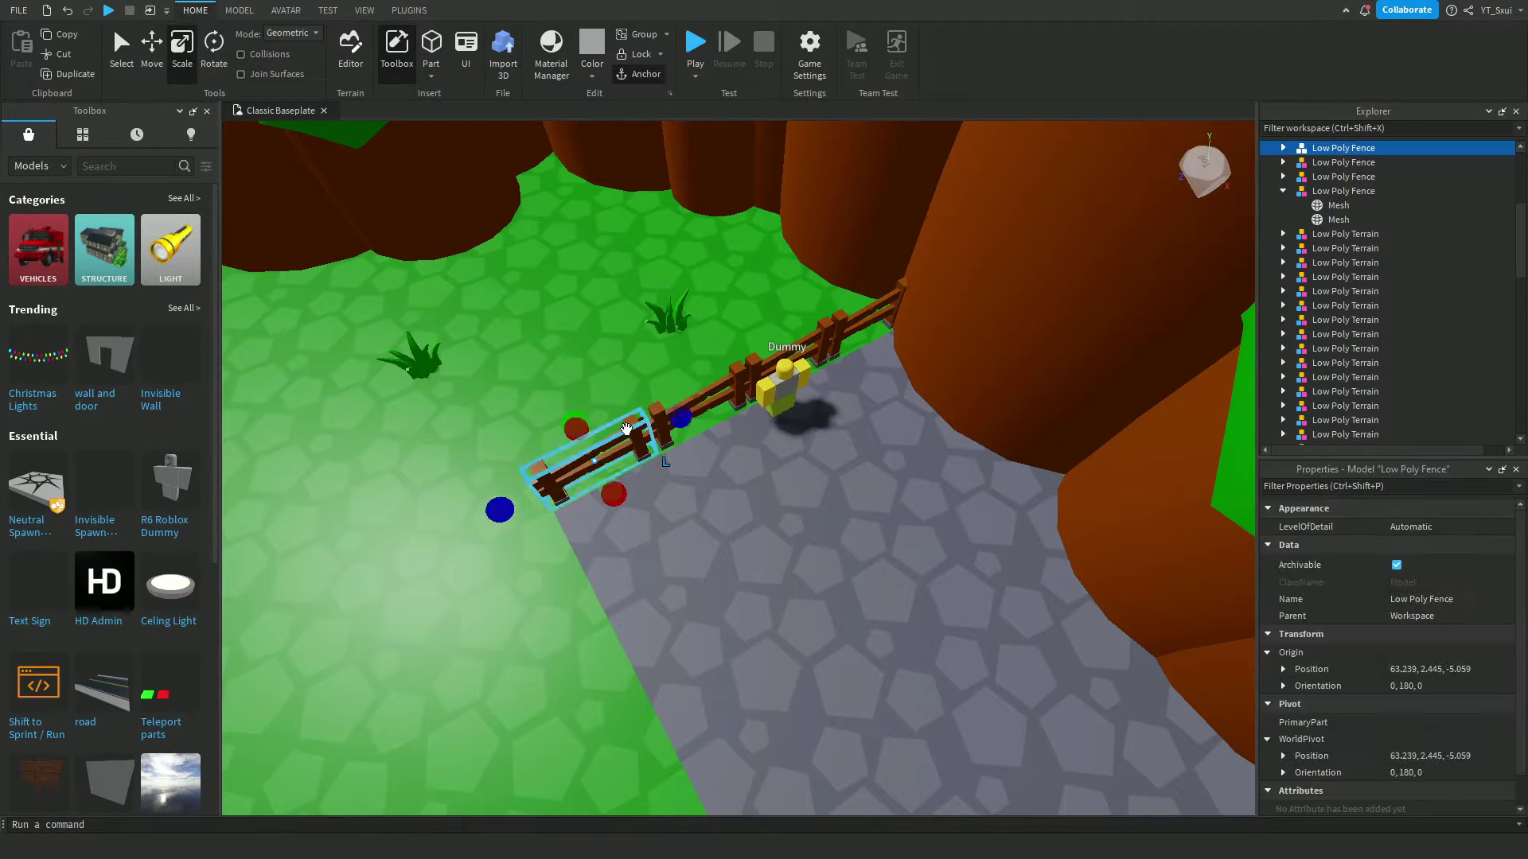
{"action": "left_click", "coordinate": [157, 64]}
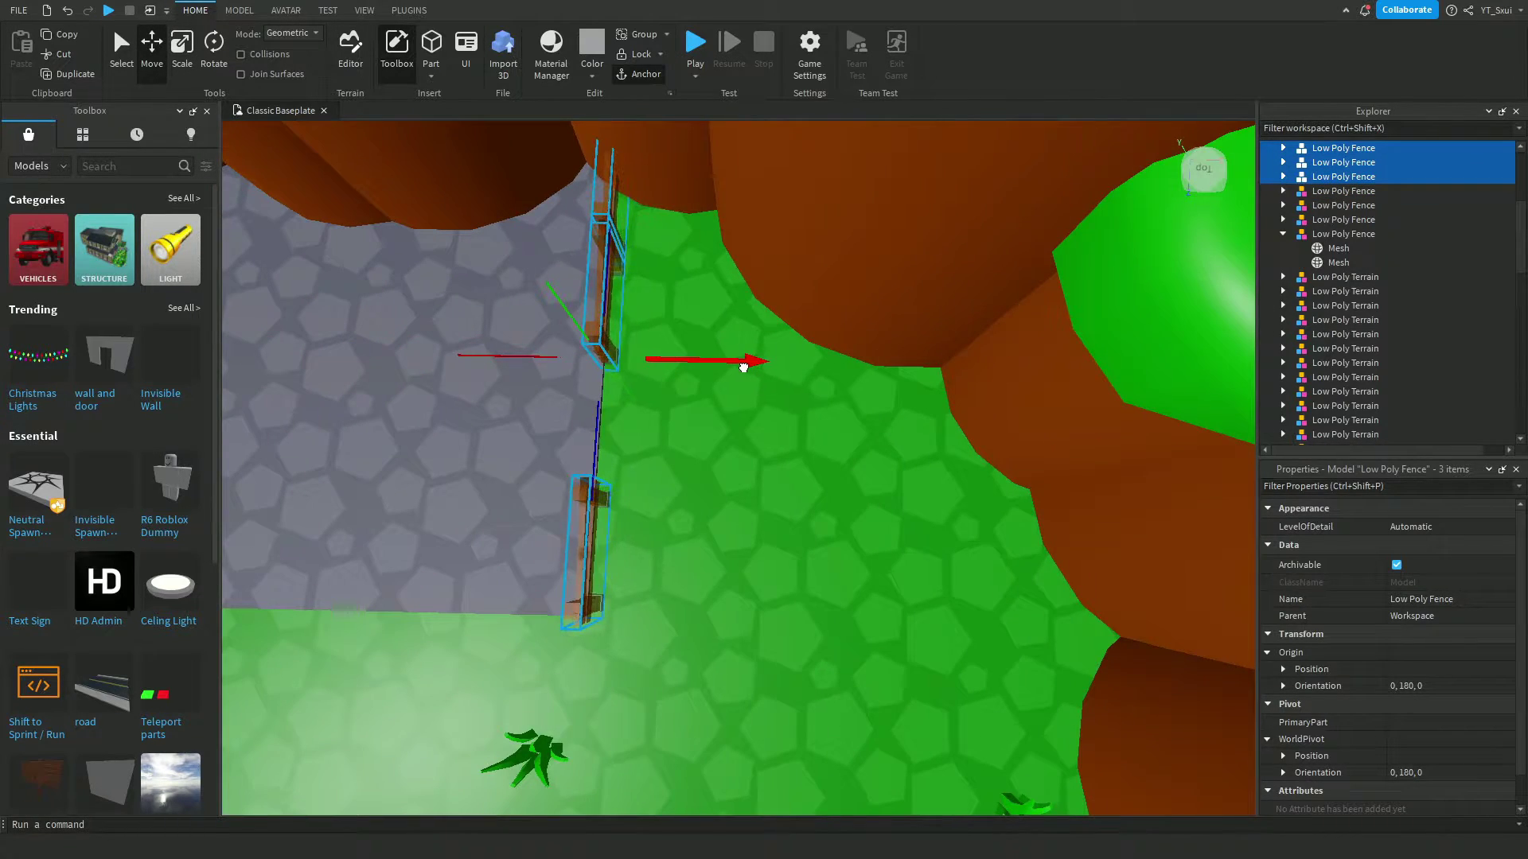
{"action": "right_click_drag", "start_coordinate": [745, 366], "coordinate": [750, 369]}
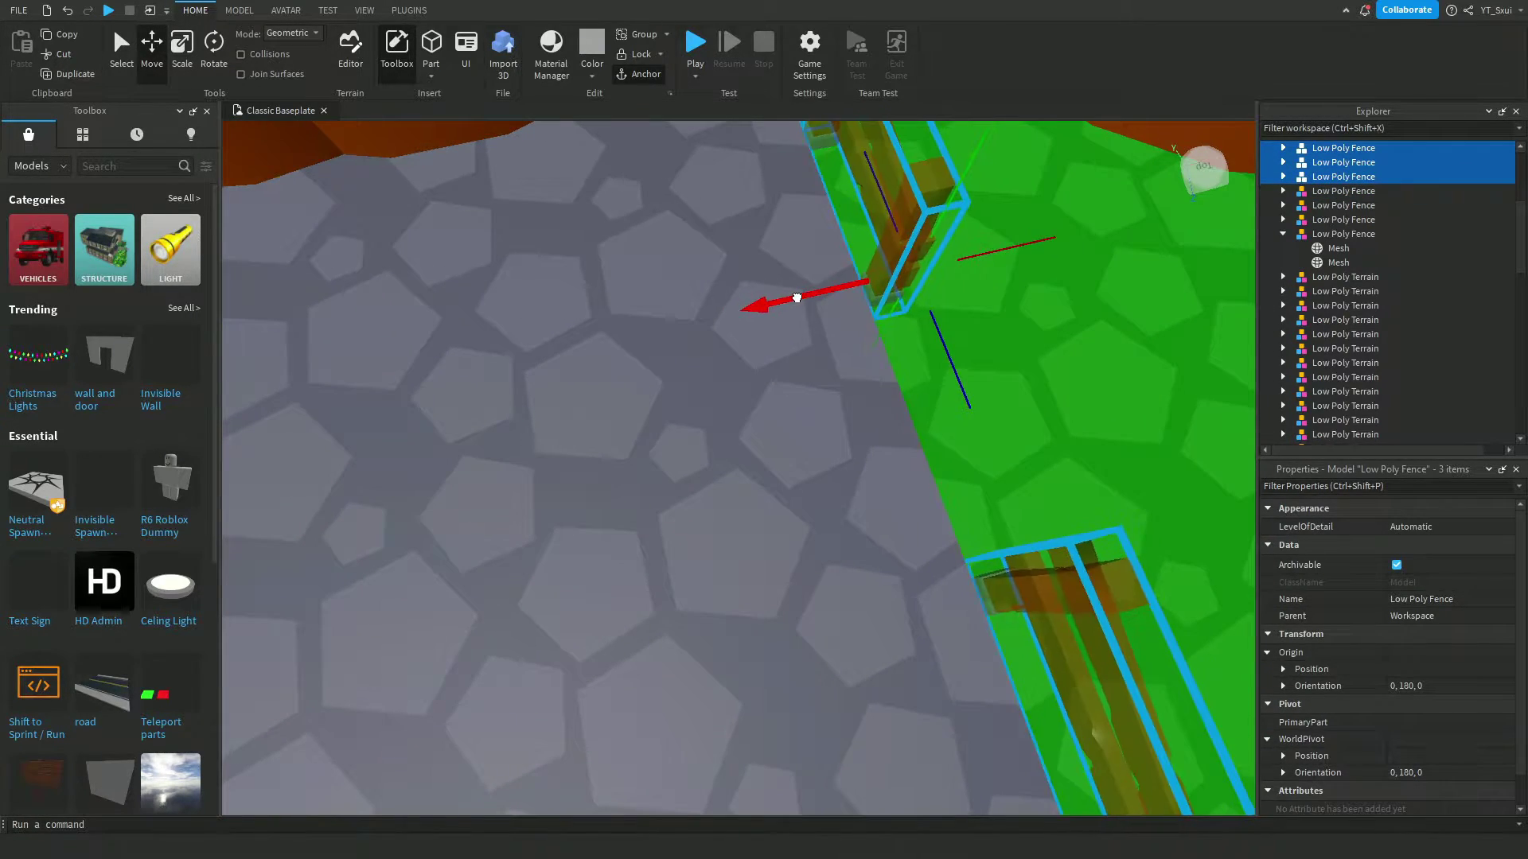
{"action": "right_click_drag", "start_coordinate": [795, 297], "coordinate": [426, 472]}
{"action": "left_click", "coordinate": [487, 489]}
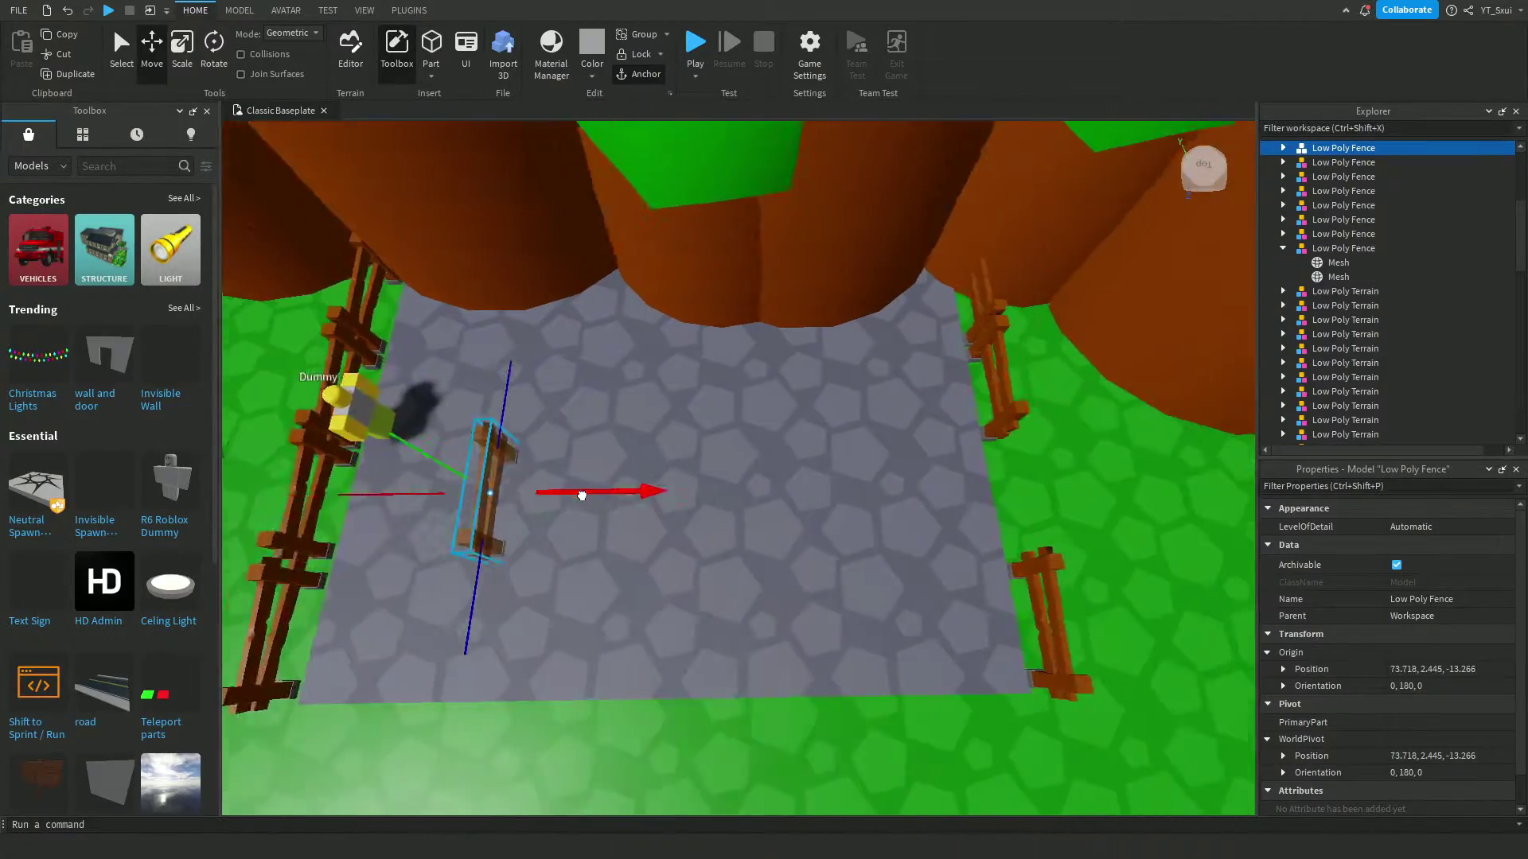
{"action": "left_click_drag", "start_coordinate": [579, 487], "coordinate": [820, 559]}
{"action": "left_click", "coordinate": [828, 560]}
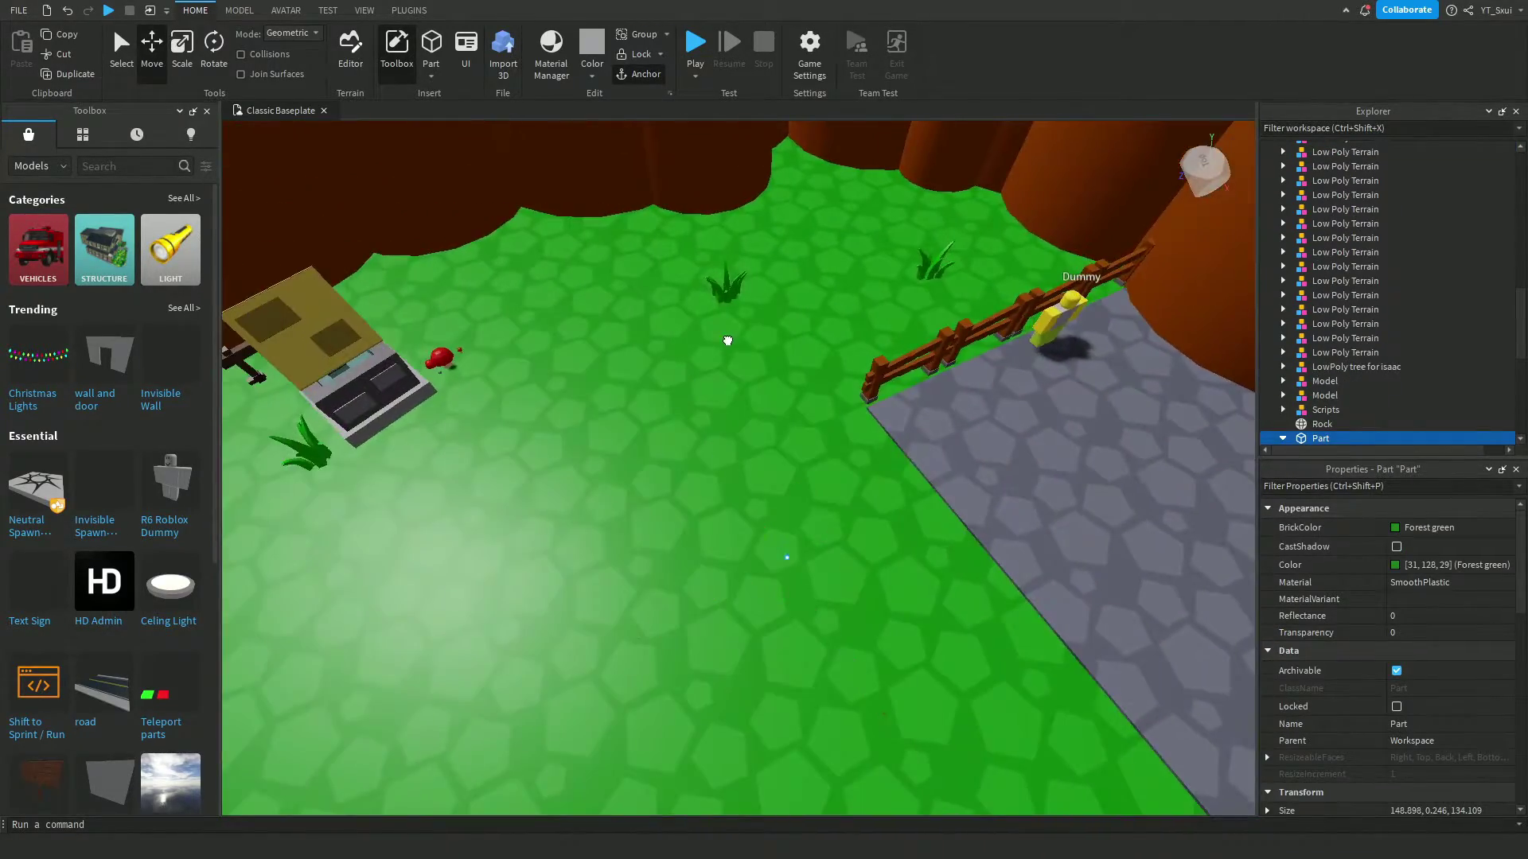
- Quarter-turn the lower fence section and move it to the plaza's front edge
{"action": "mouse_move", "coordinate": [869, 563]}
{"action": "right_mouse_down"}
{"action": "mouse_move", "coordinate": [959, 385]}
{"action": "mouse_move", "coordinate": [510, 446]}
{"action": "right_mouse_up"}
{"action": "left_click", "coordinate": [486, 478]}
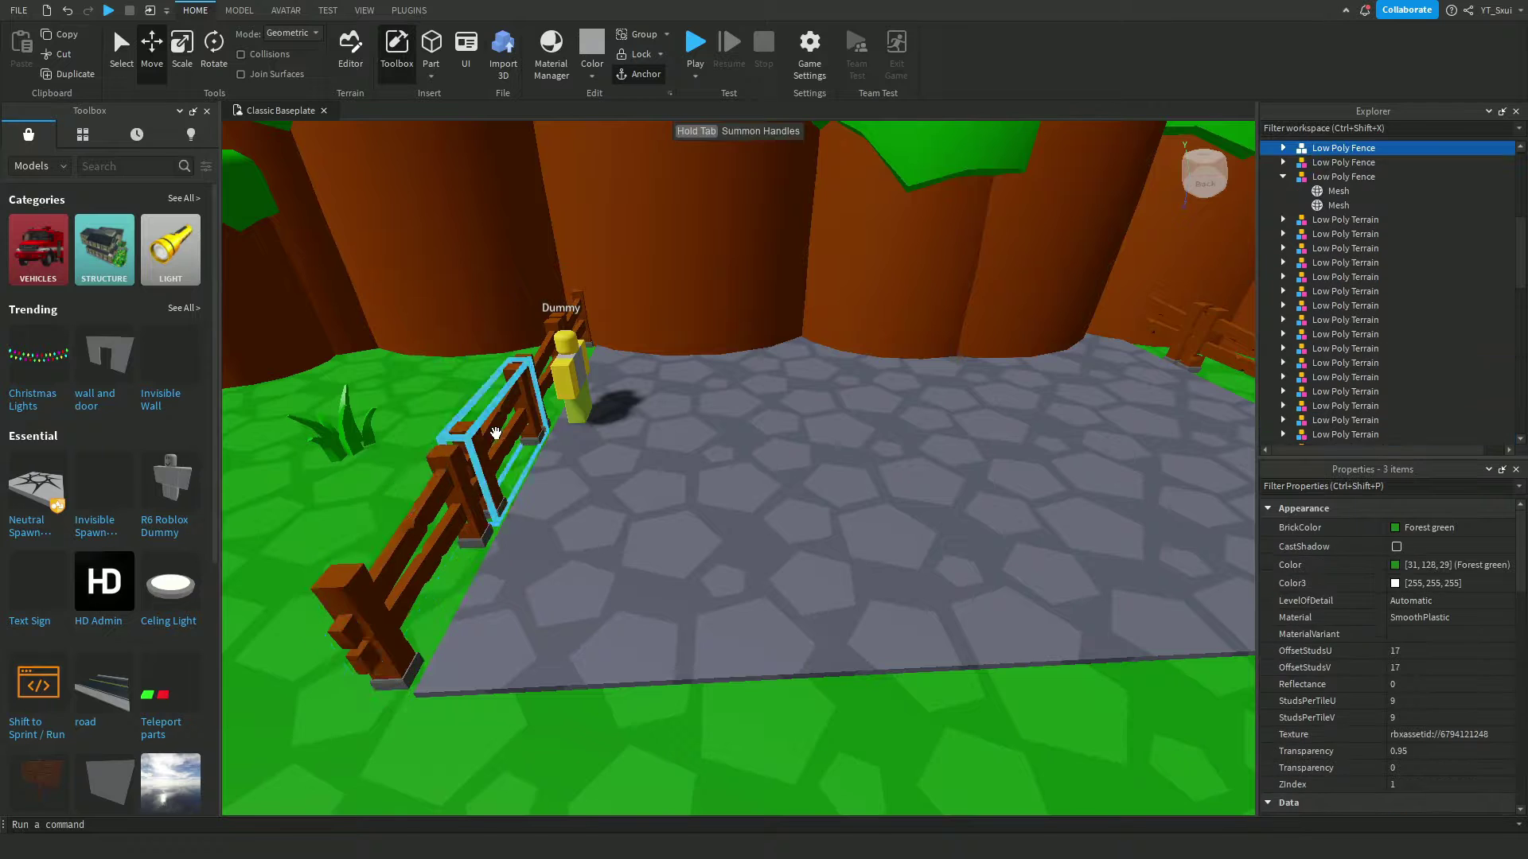
{"action": "left_click", "coordinate": [446, 510], "text": "shift"}
{"action": "right_click_drag", "start_coordinate": [445, 509], "coordinate": [453, 368]}
{"action": "left_click", "coordinate": [378, 589]}
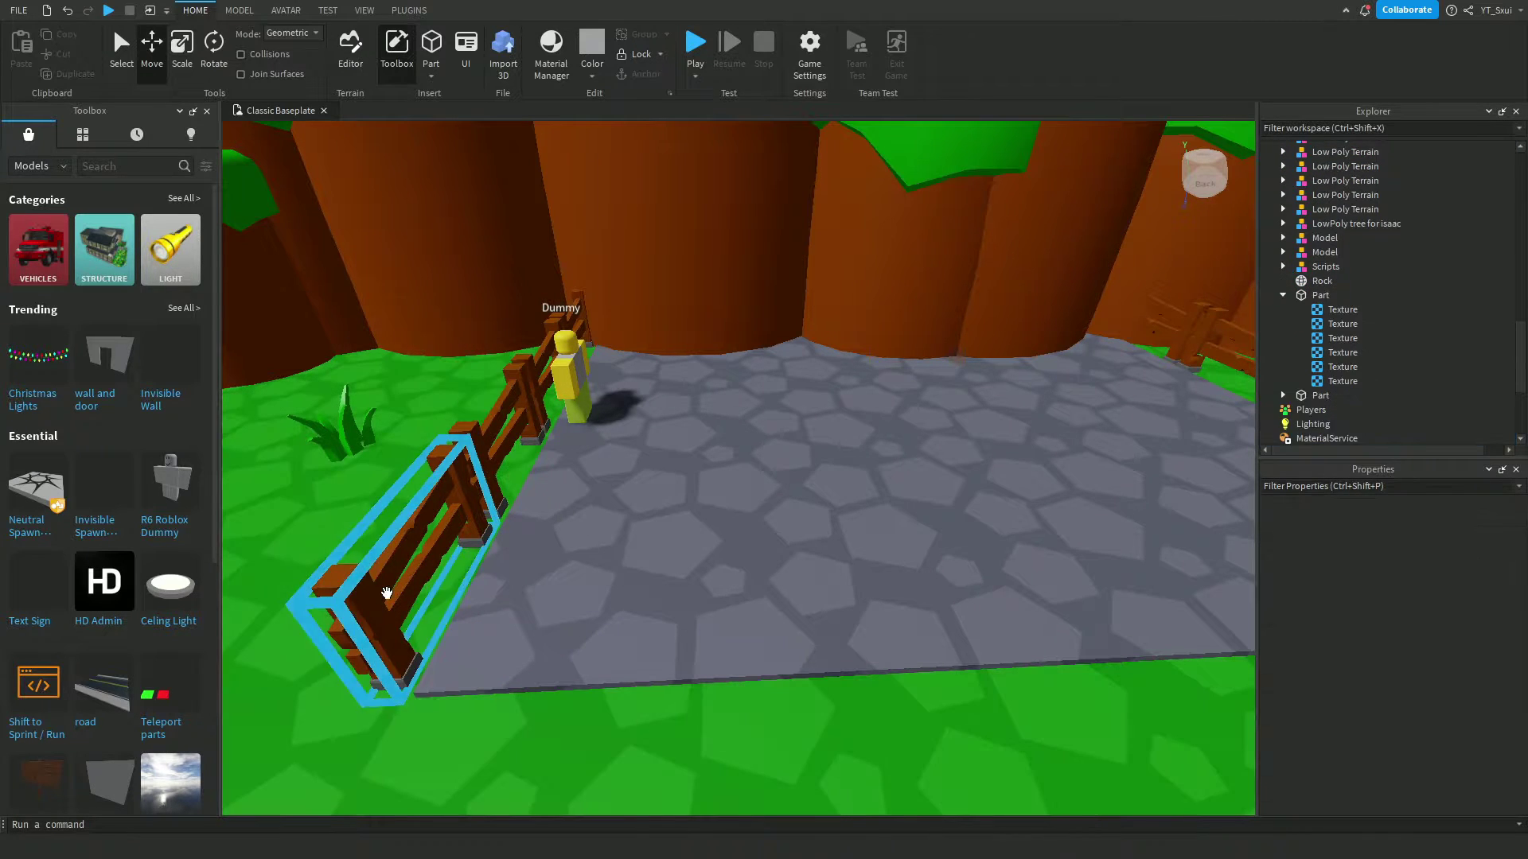
{"action": "key", "text": "ctrl+r"}
{"action": "mouse_move", "coordinate": [366, 580]}
{"action": "left_mouse_down"}
{"action": "mouse_move", "coordinate": [580, 602]}
{"action": "mouse_move", "coordinate": [497, 708]}
{"action": "left_mouse_up"}
{"action": "right_click_drag", "start_coordinate": [497, 708], "coordinate": [609, 574]}
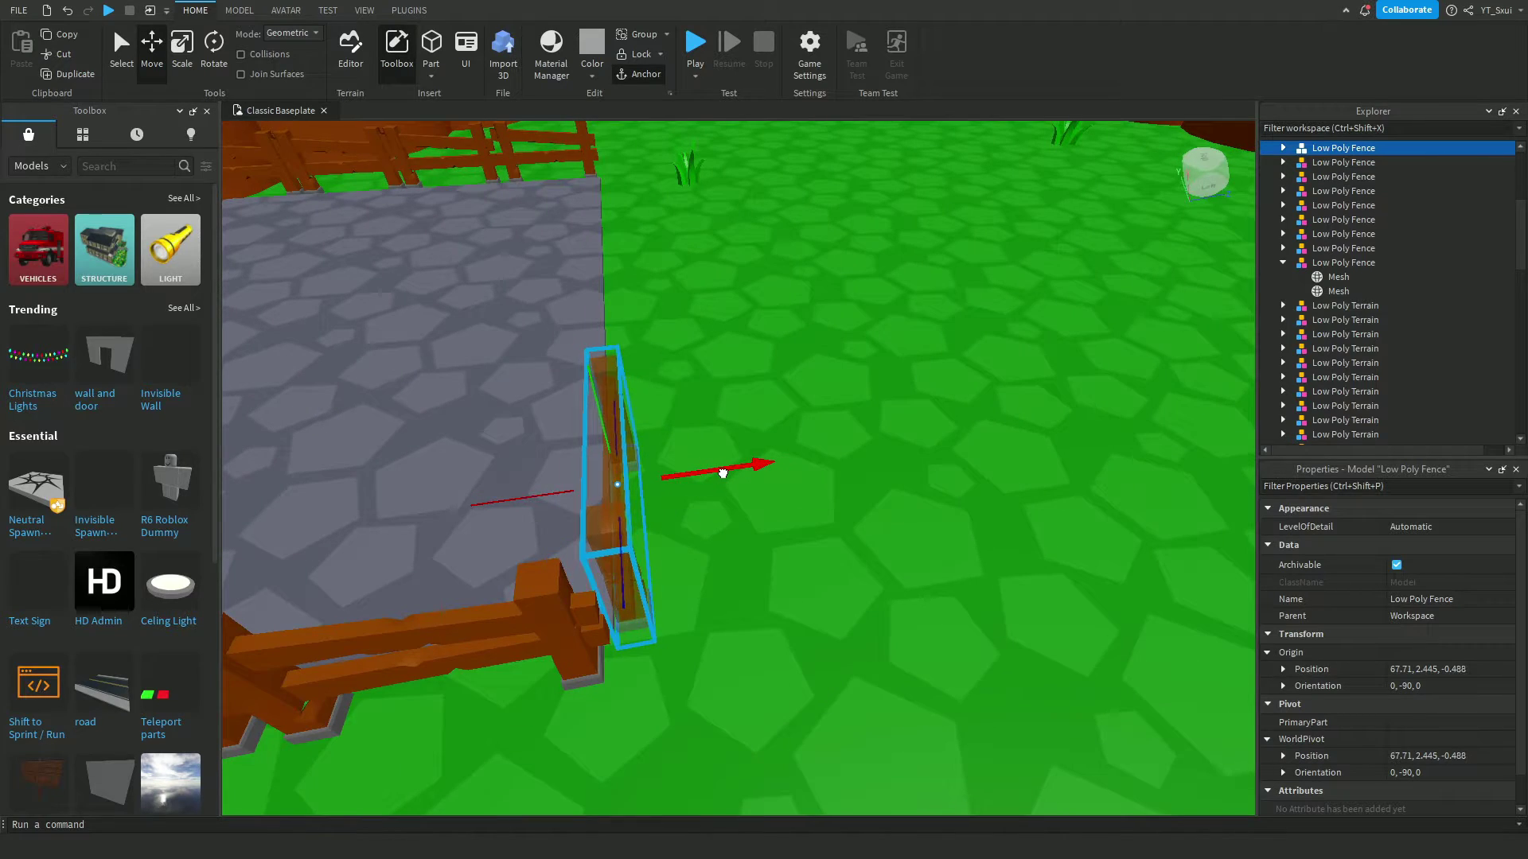
{"action": "scroll", "coordinate": [722, 473], "scroll_direction": "down", "scroll_amount": 5}
{"action": "right_click_drag", "start_coordinate": [722, 474], "coordinate": [678, 478]}
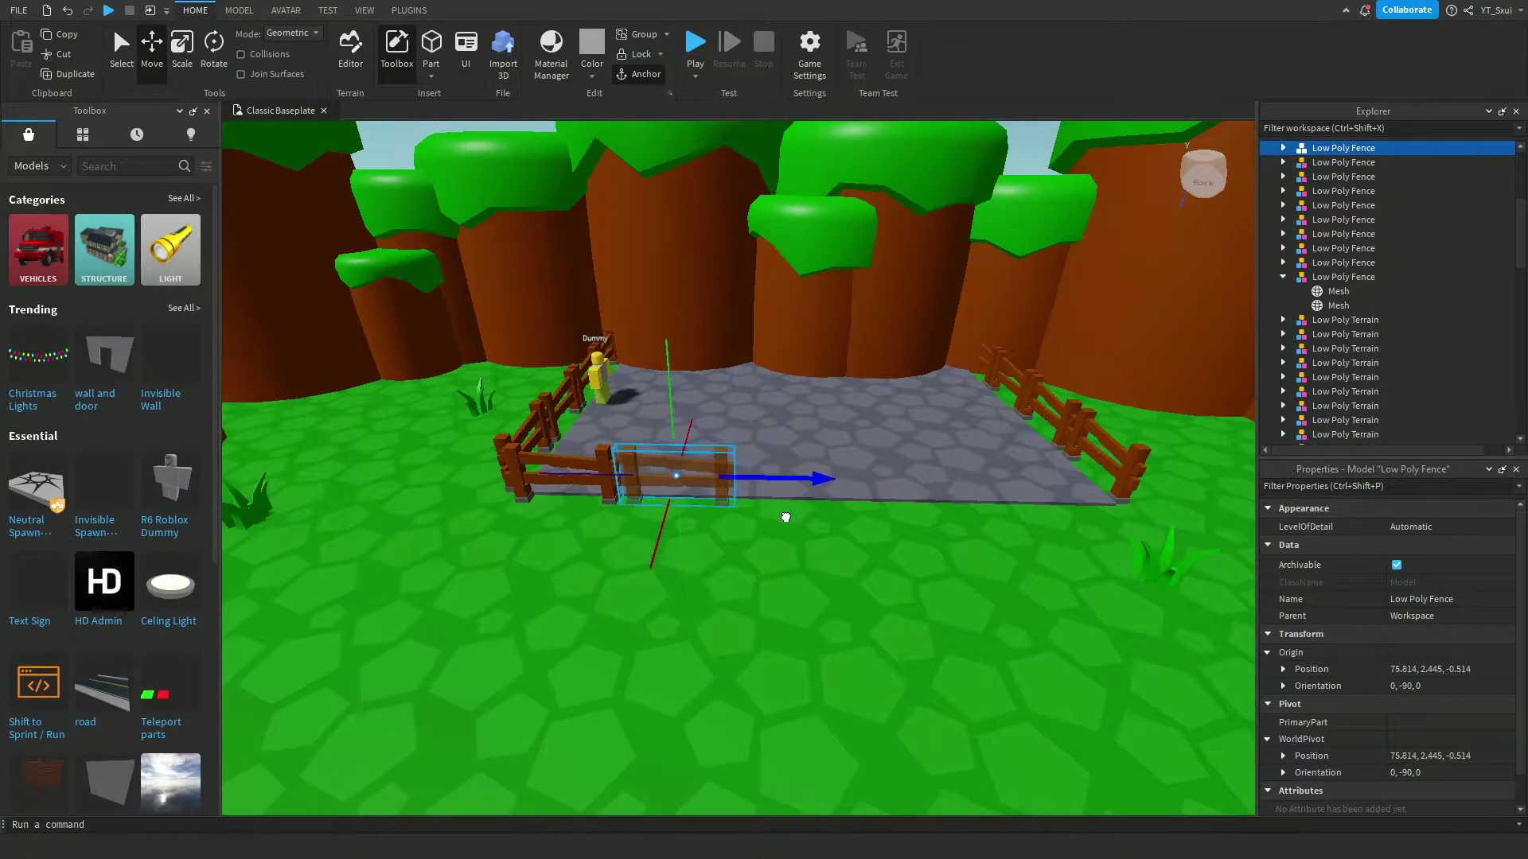
{"action": "right_click_drag", "start_coordinate": [786, 518], "coordinate": [751, 617]}
{"action": "scroll", "coordinate": [729, 584], "scroll_direction": "down", "scroll_amount": 3}
{"action": "left_click", "coordinate": [723, 556]}
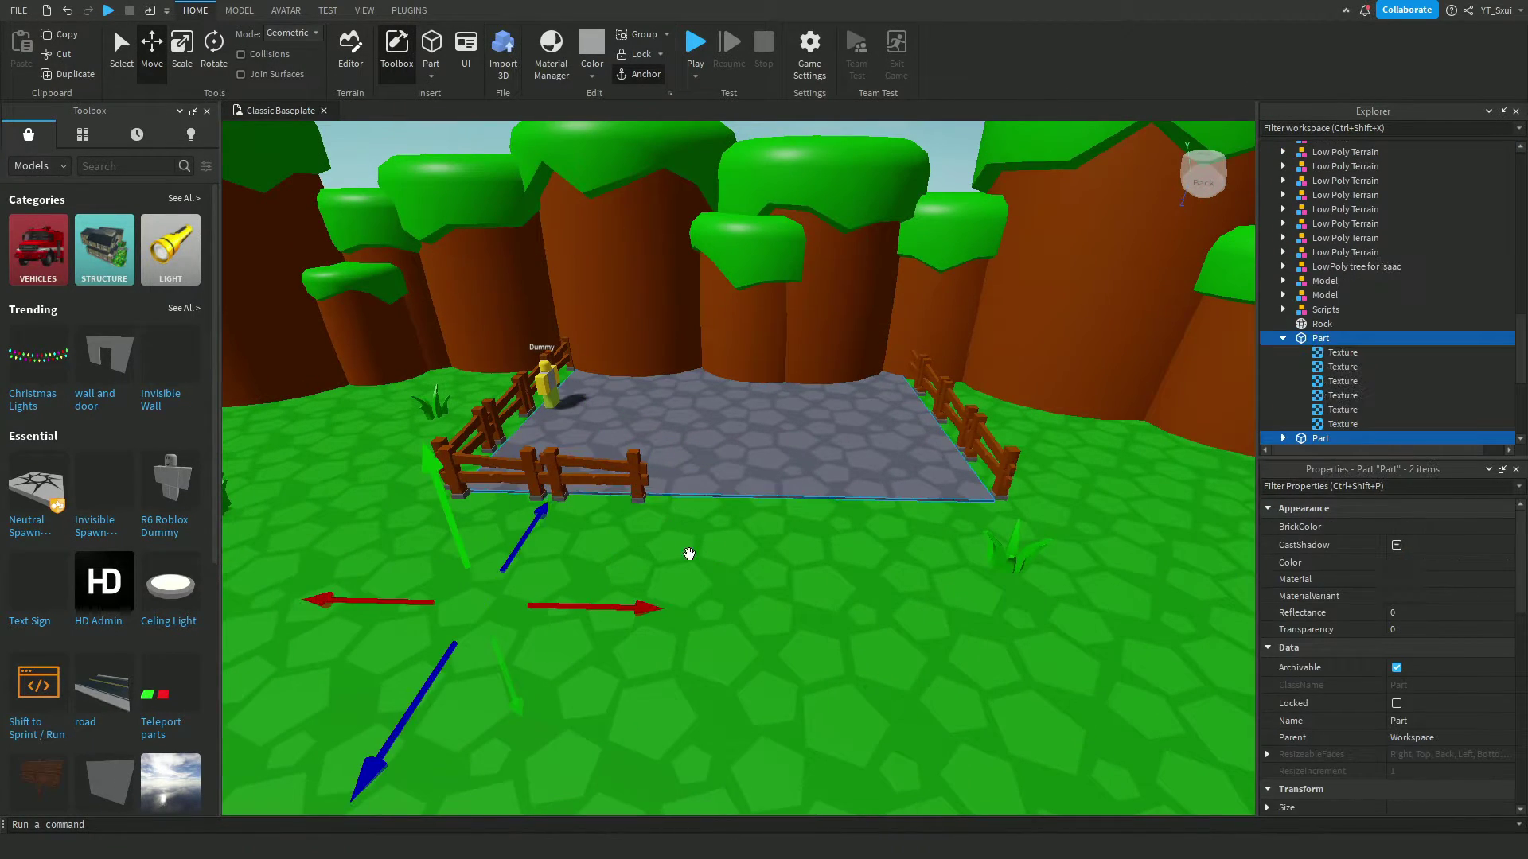
- Restore the green baseplate after accidentally deleting it
{"action": "left_click", "coordinate": [490, 464]}
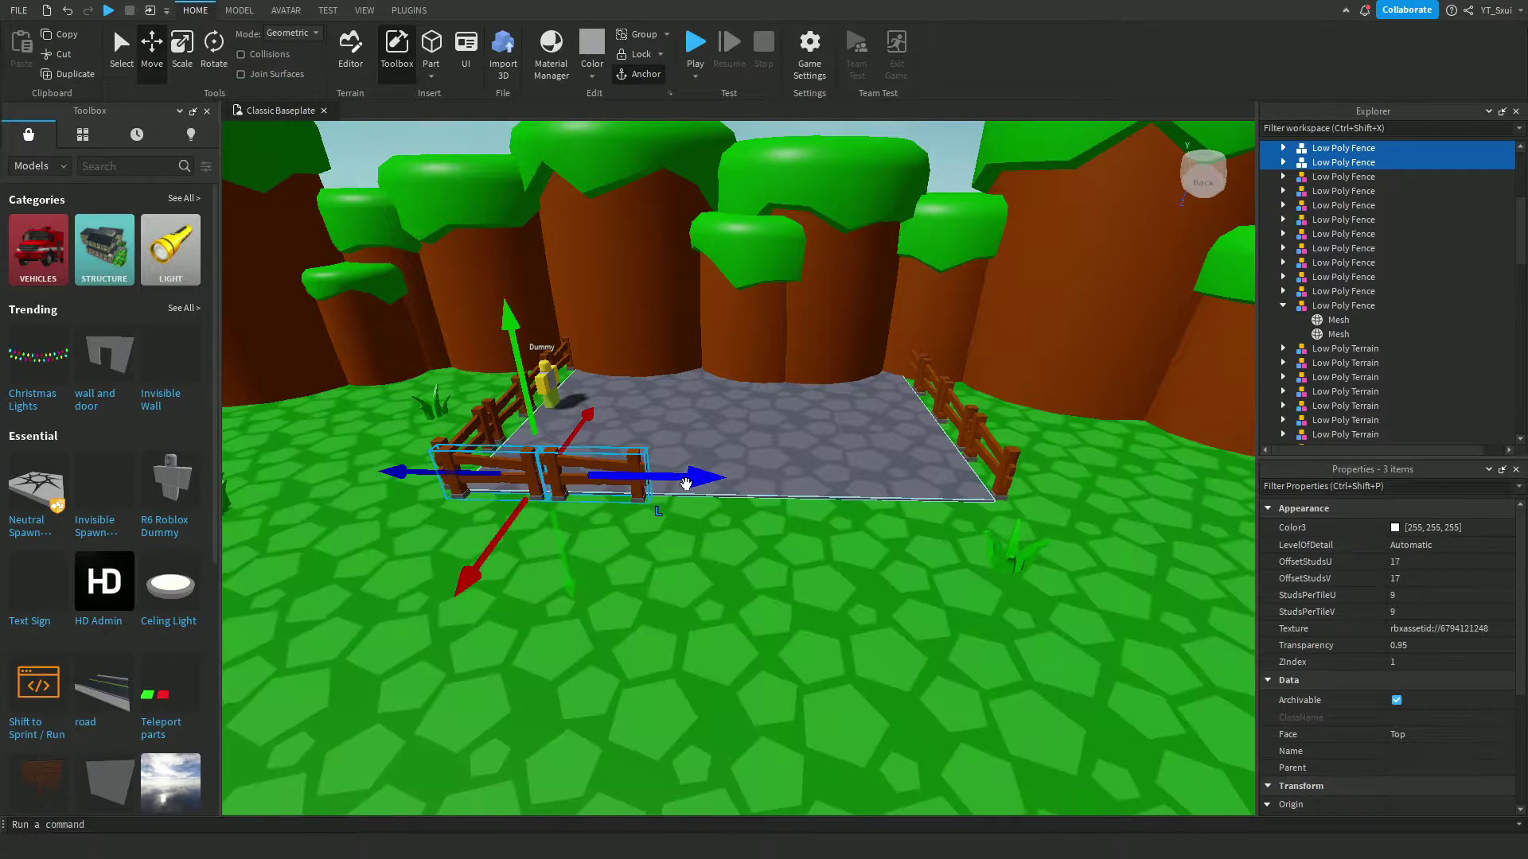
{"action": "right_click_drag", "start_coordinate": [1033, 519], "coordinate": [1058, 589]}
{"action": "left_click", "coordinate": [1058, 588]}
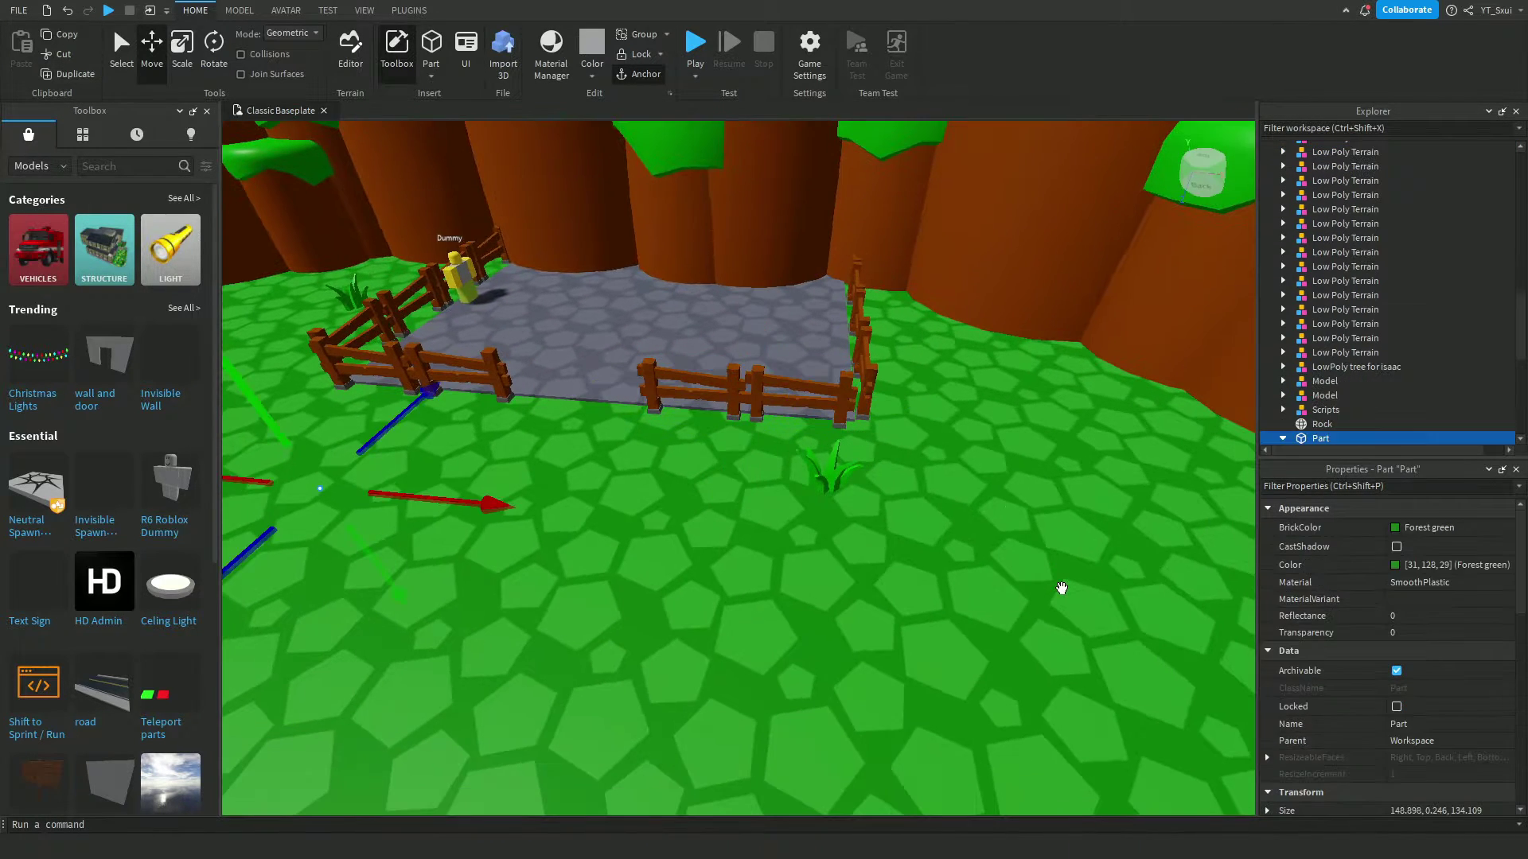
{"action": "key", "text": "Delete"}
{"action": "left_click", "coordinate": [67, 10]}
{"action": "scroll", "coordinate": [550, 348], "scroll_direction": "up", "scroll_amount": 5}
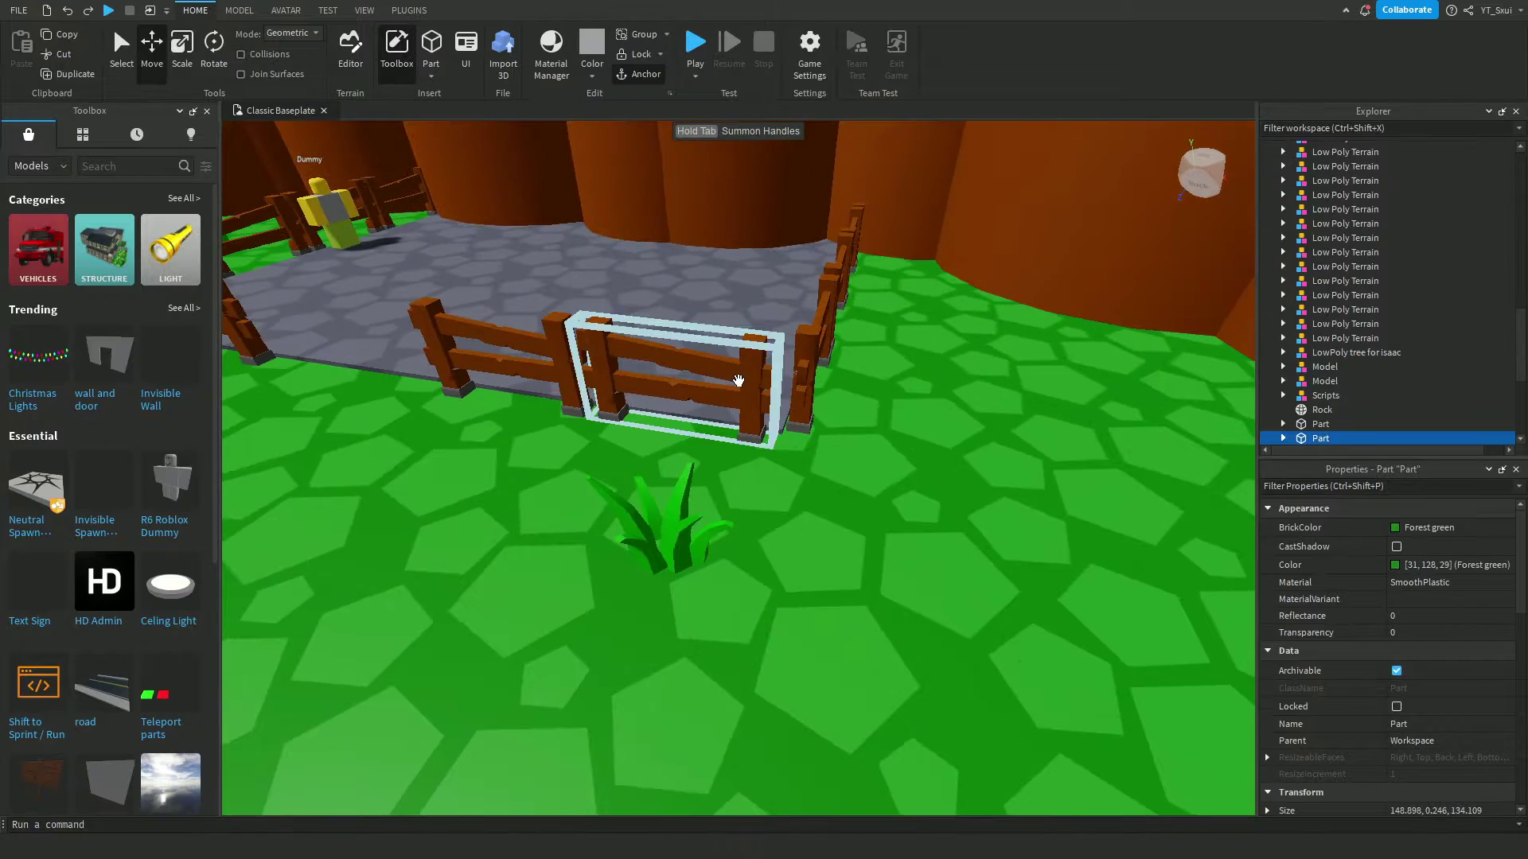
- Move the two fence sections along the blue axis, then undo the misplaced move
{"action": "left_click", "coordinate": [550, 347]}
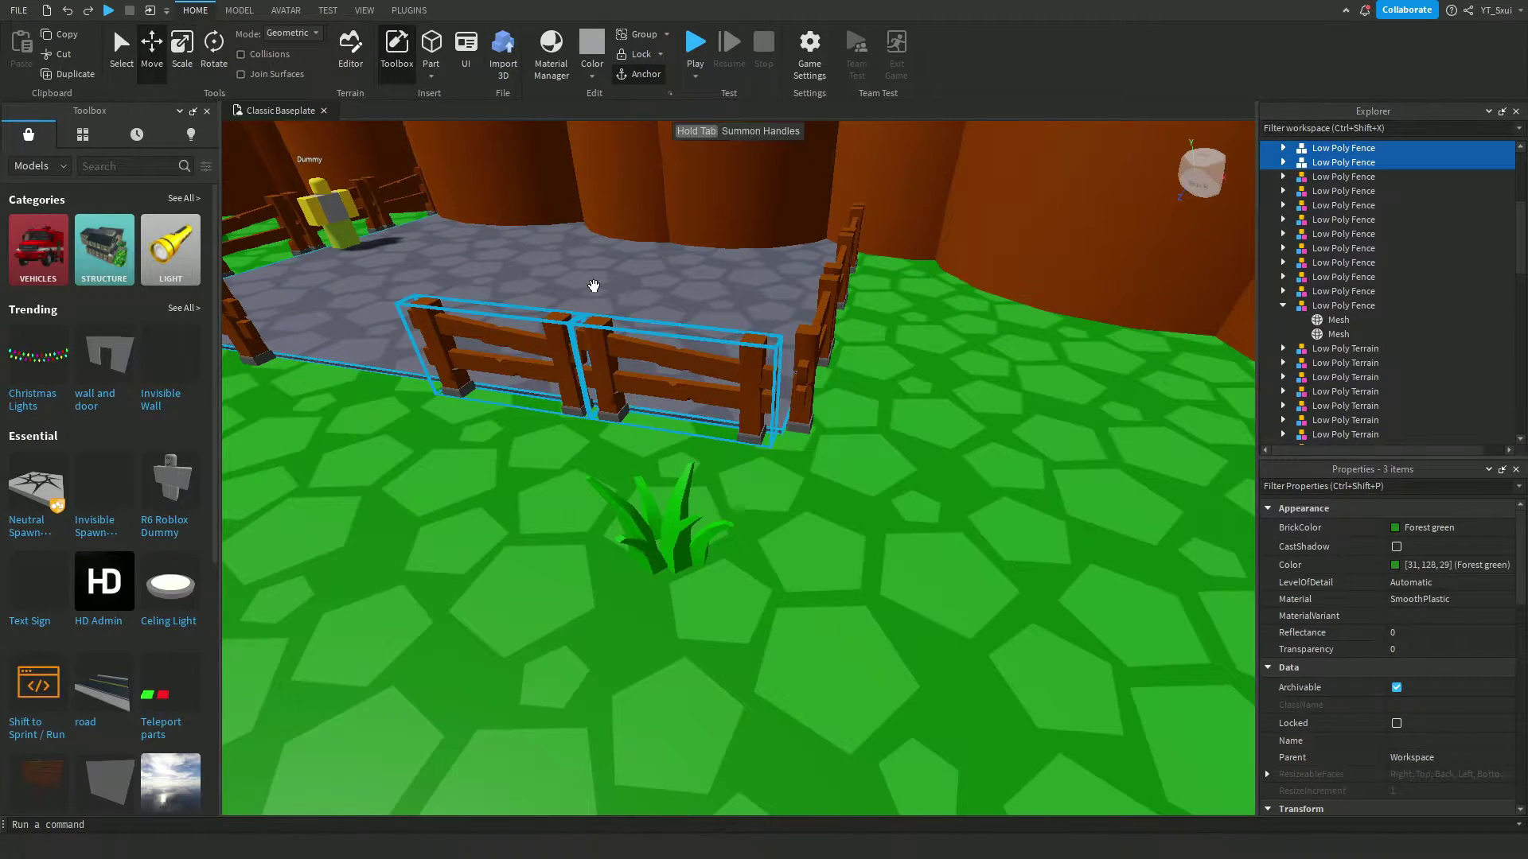
{"action": "scroll", "coordinate": [593, 285], "scroll_direction": "down", "scroll_amount": 10}
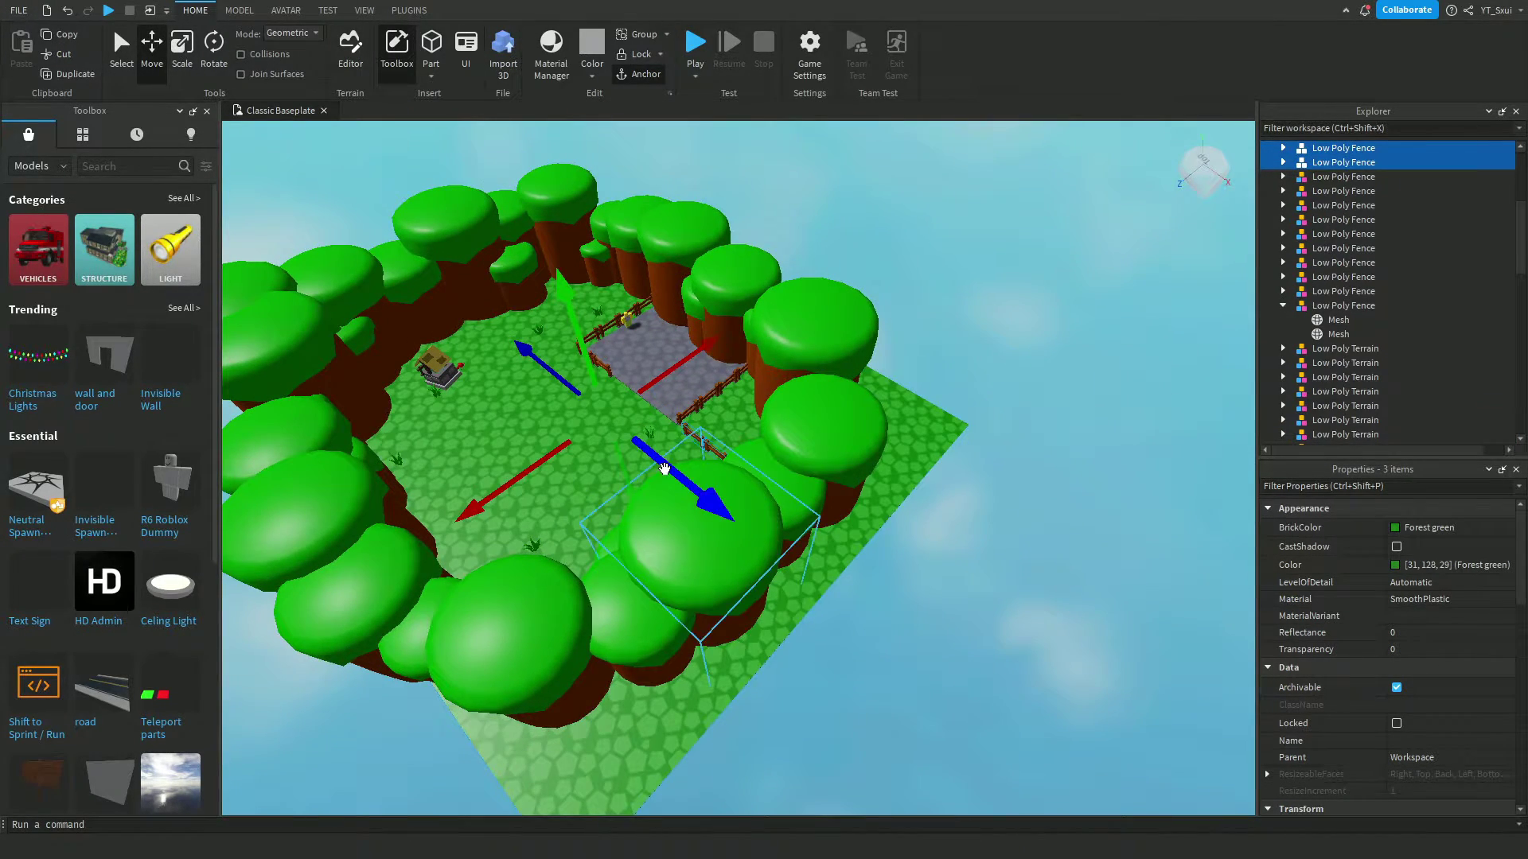
{"action": "left_click_drag", "start_coordinate": [665, 468], "coordinate": [796, 575]}
{"action": "left_click", "coordinate": [67, 9]}
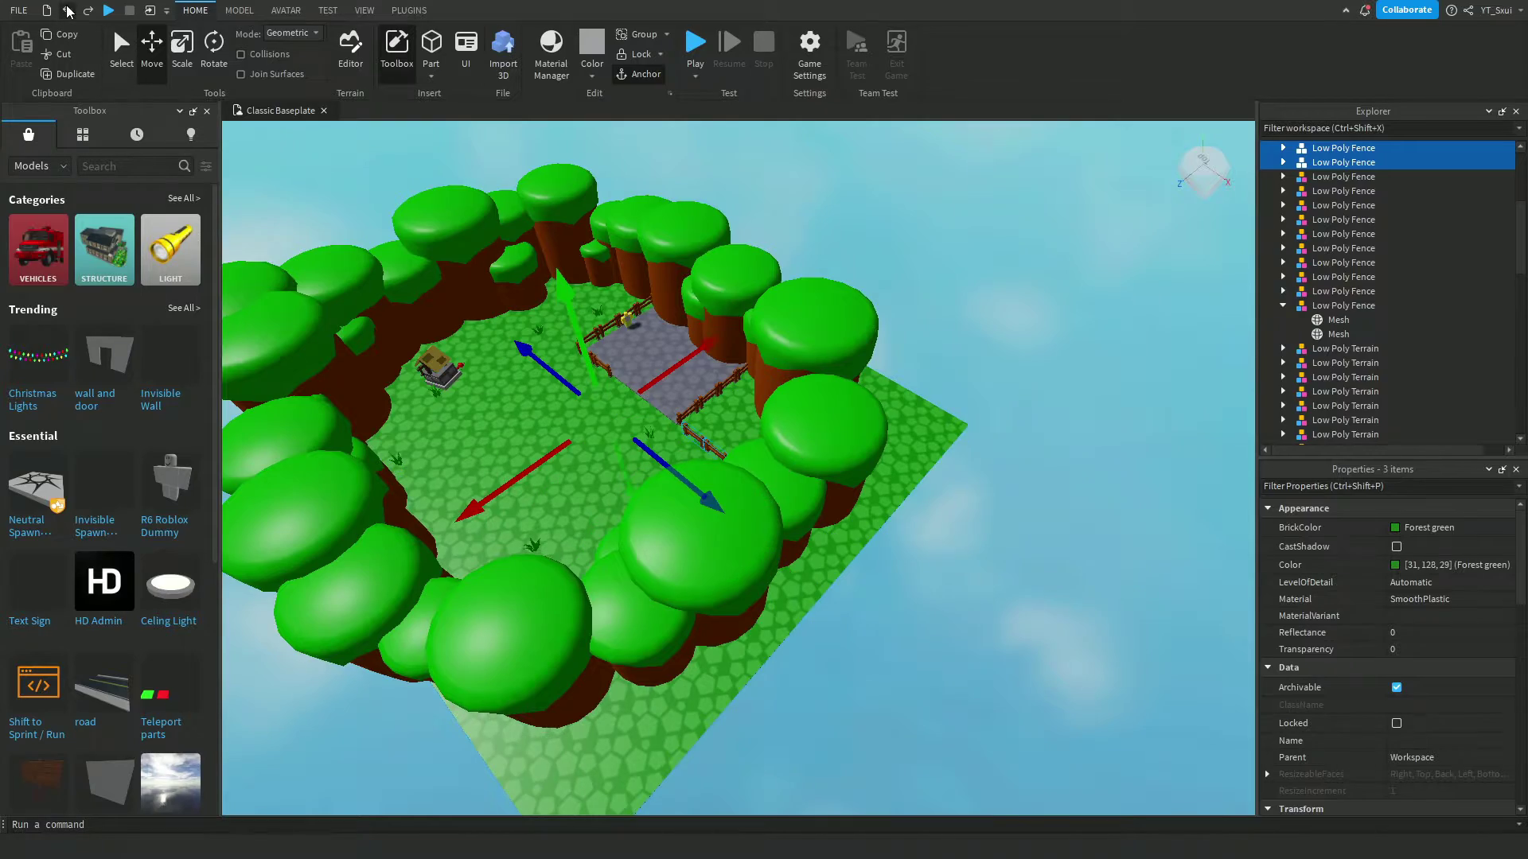
{"action": "left_click", "coordinate": [958, 622]}
{"action": "scroll", "coordinate": [829, 561], "scroll_direction": "up", "scroll_amount": 10}
{"action": "scroll", "coordinate": [836, 529], "scroll_direction": "down", "scroll_amount": 8}
{"action": "scroll", "coordinate": [833, 475], "scroll_direction": "up", "scroll_amount": 10}
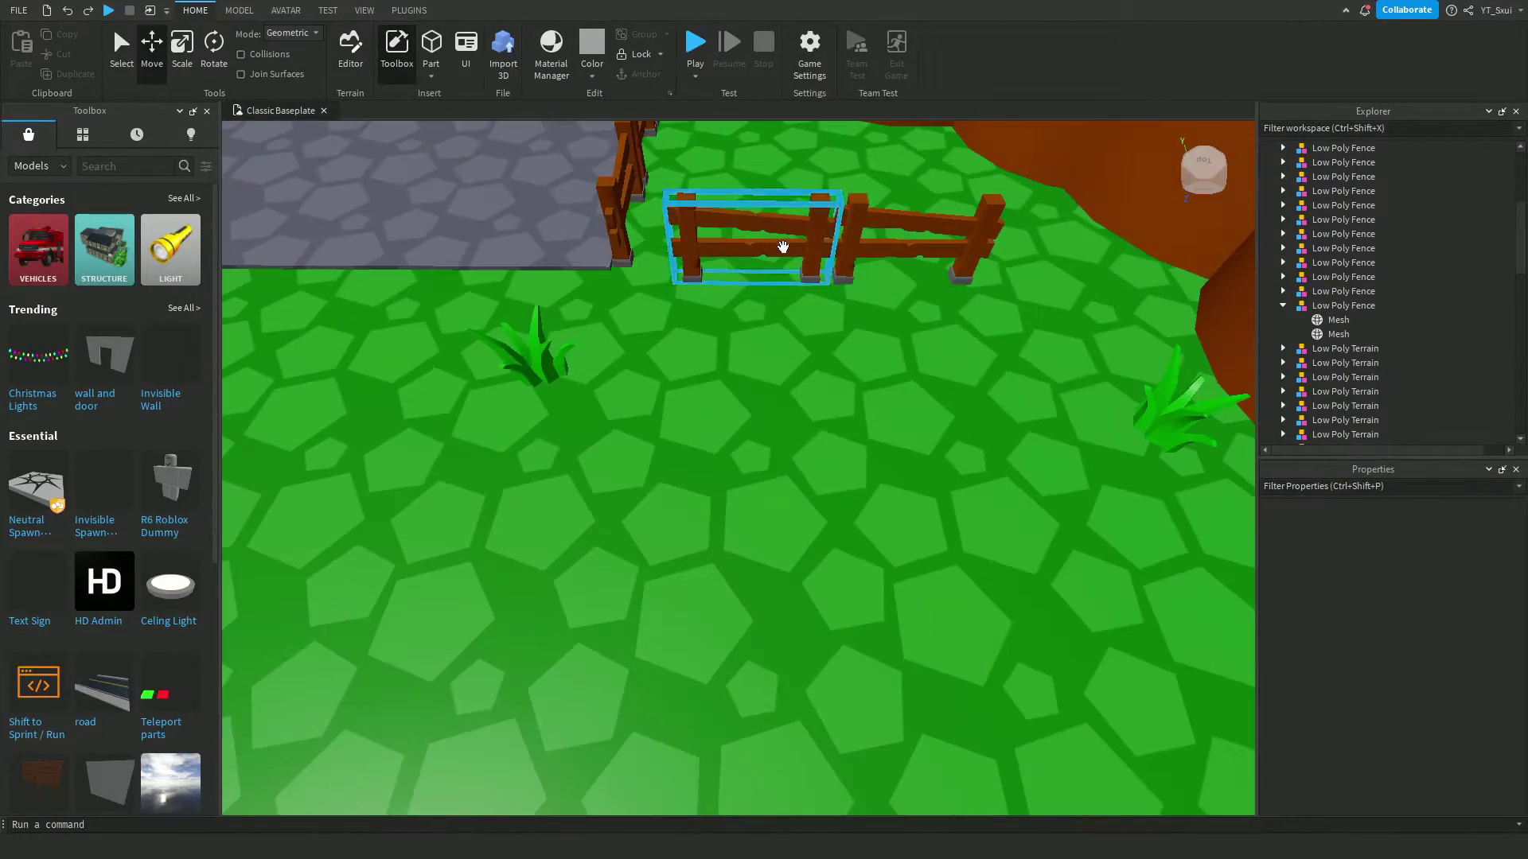
- Slide the fence pair so it lines up with the plaza edge
{"action": "left_click", "coordinate": [783, 247]}
{"action": "left_click_drag", "start_coordinate": [912, 243], "coordinate": [836, 249]}
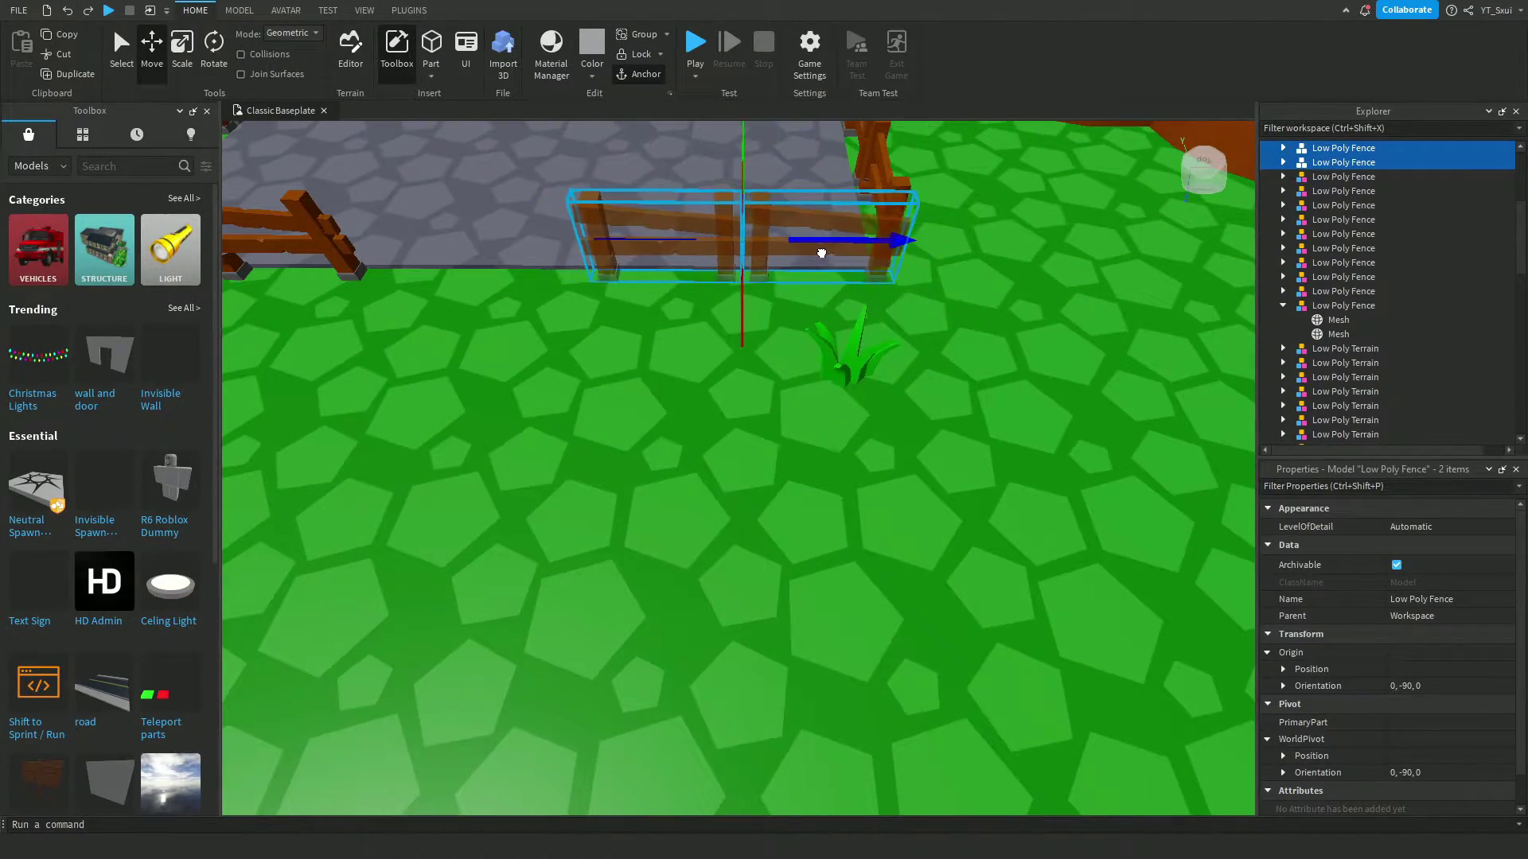
{"action": "scroll", "coordinate": [848, 241], "scroll_direction": "down", "scroll_amount": 2}
{"action": "left_click", "coordinate": [845, 249]}
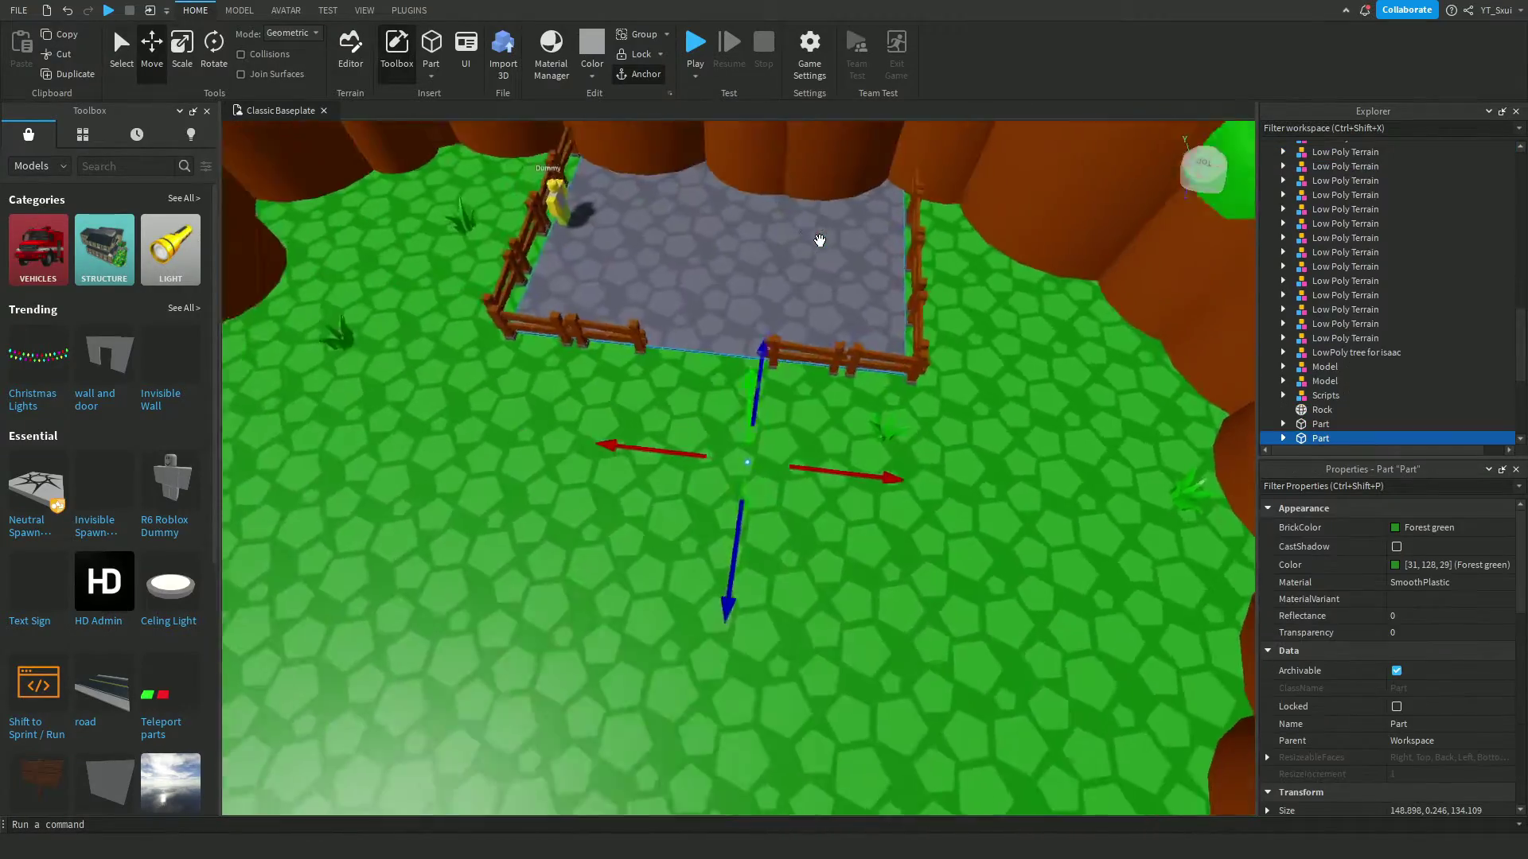
{"action": "scroll", "coordinate": [819, 242], "scroll_direction": "down", "scroll_amount": 15}
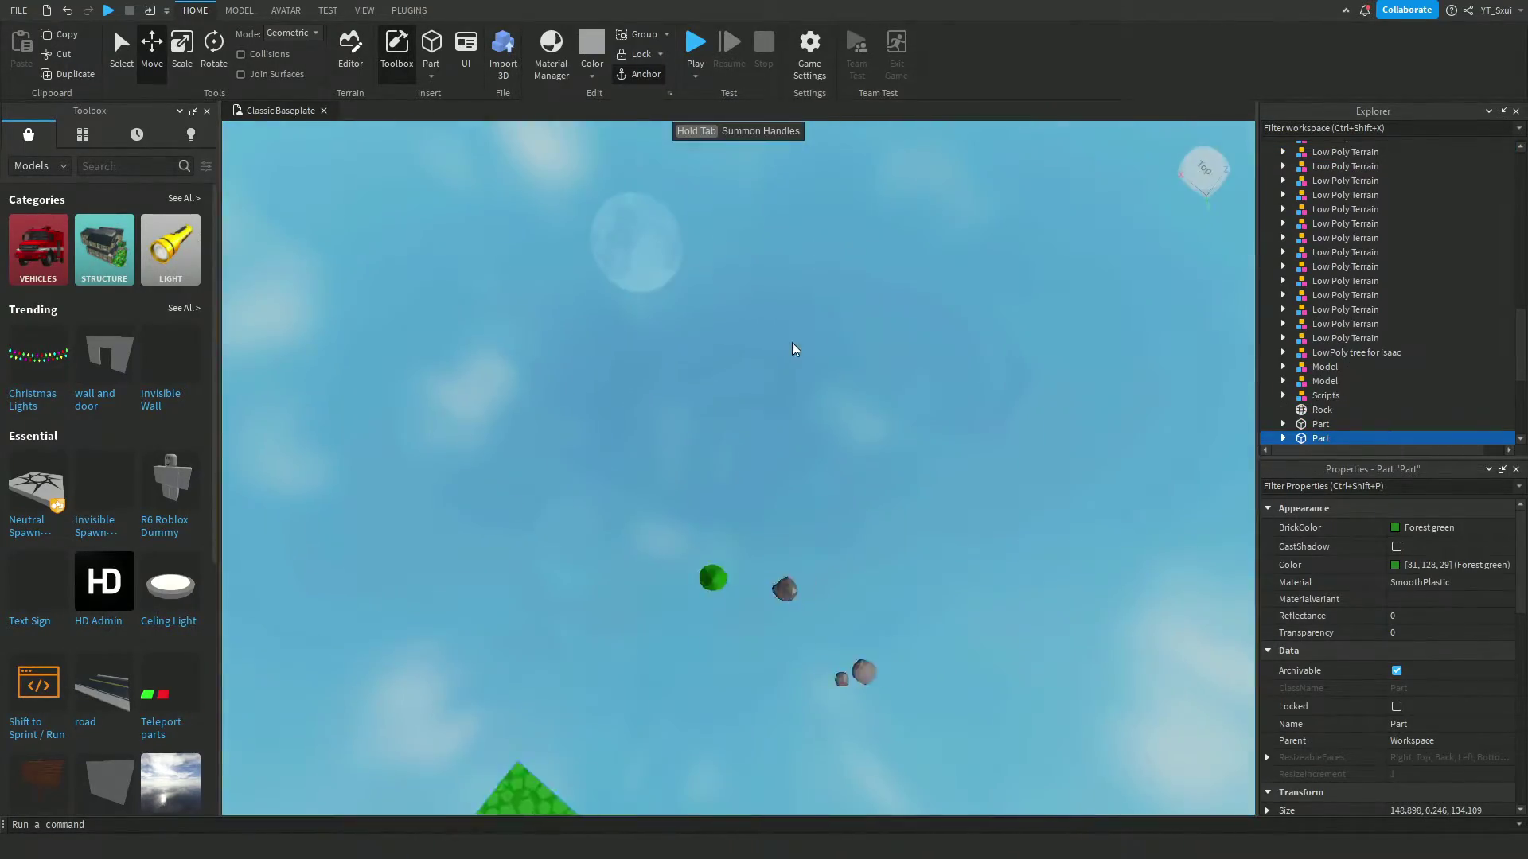
- Place the pine tree near the fence and duplicate it twice, one copy by the far cliffs
{"action": "scroll", "coordinate": [791, 350], "scroll_direction": "up", "scroll_amount": 10}
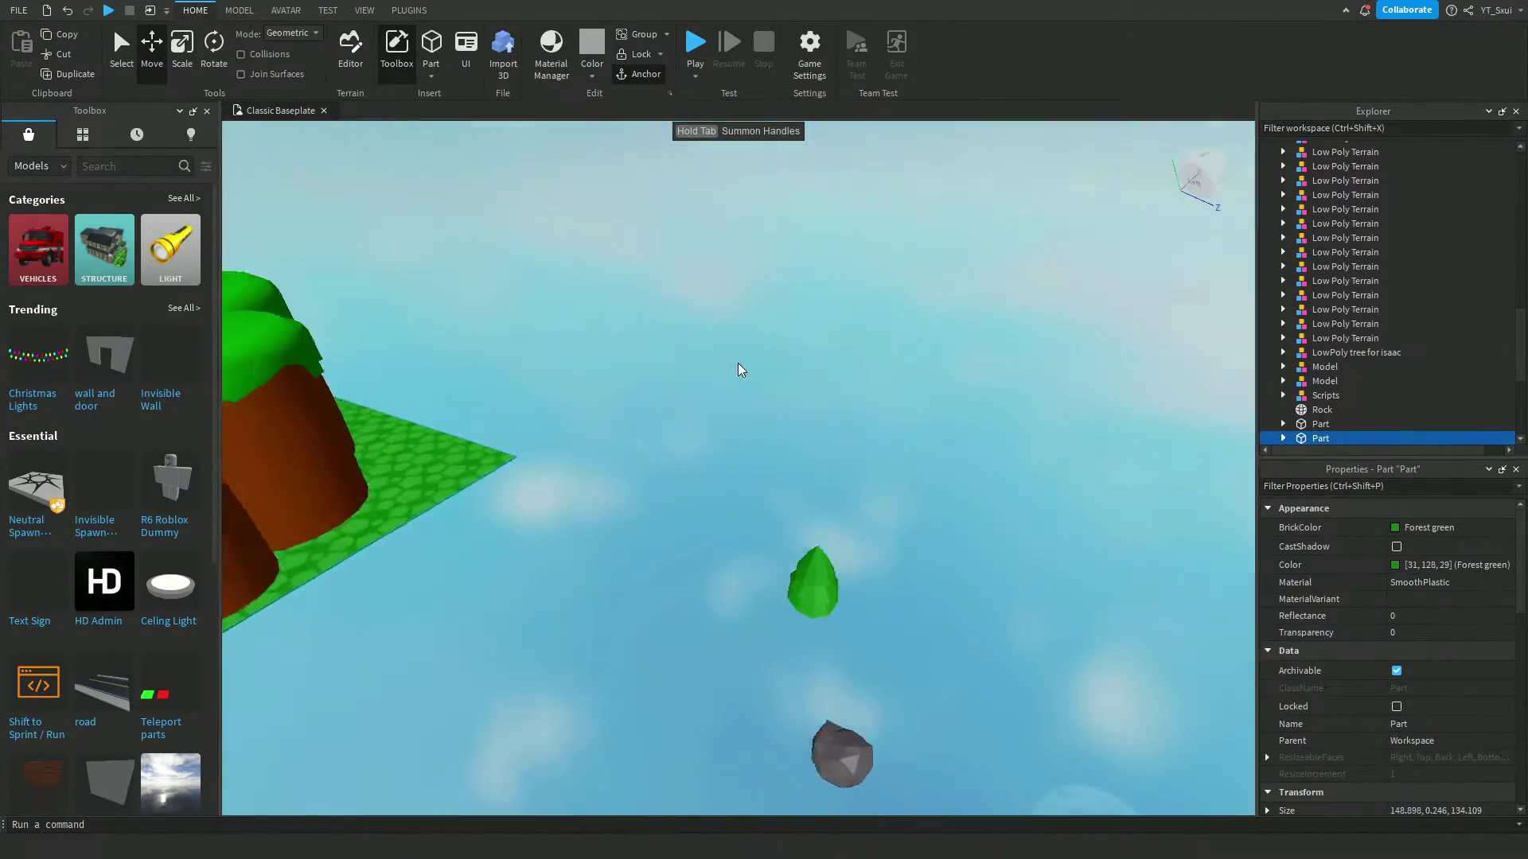
{"action": "left_click", "coordinate": [825, 552]}
{"action": "scroll", "coordinate": [825, 552], "scroll_direction": "up", "scroll_amount": 5}
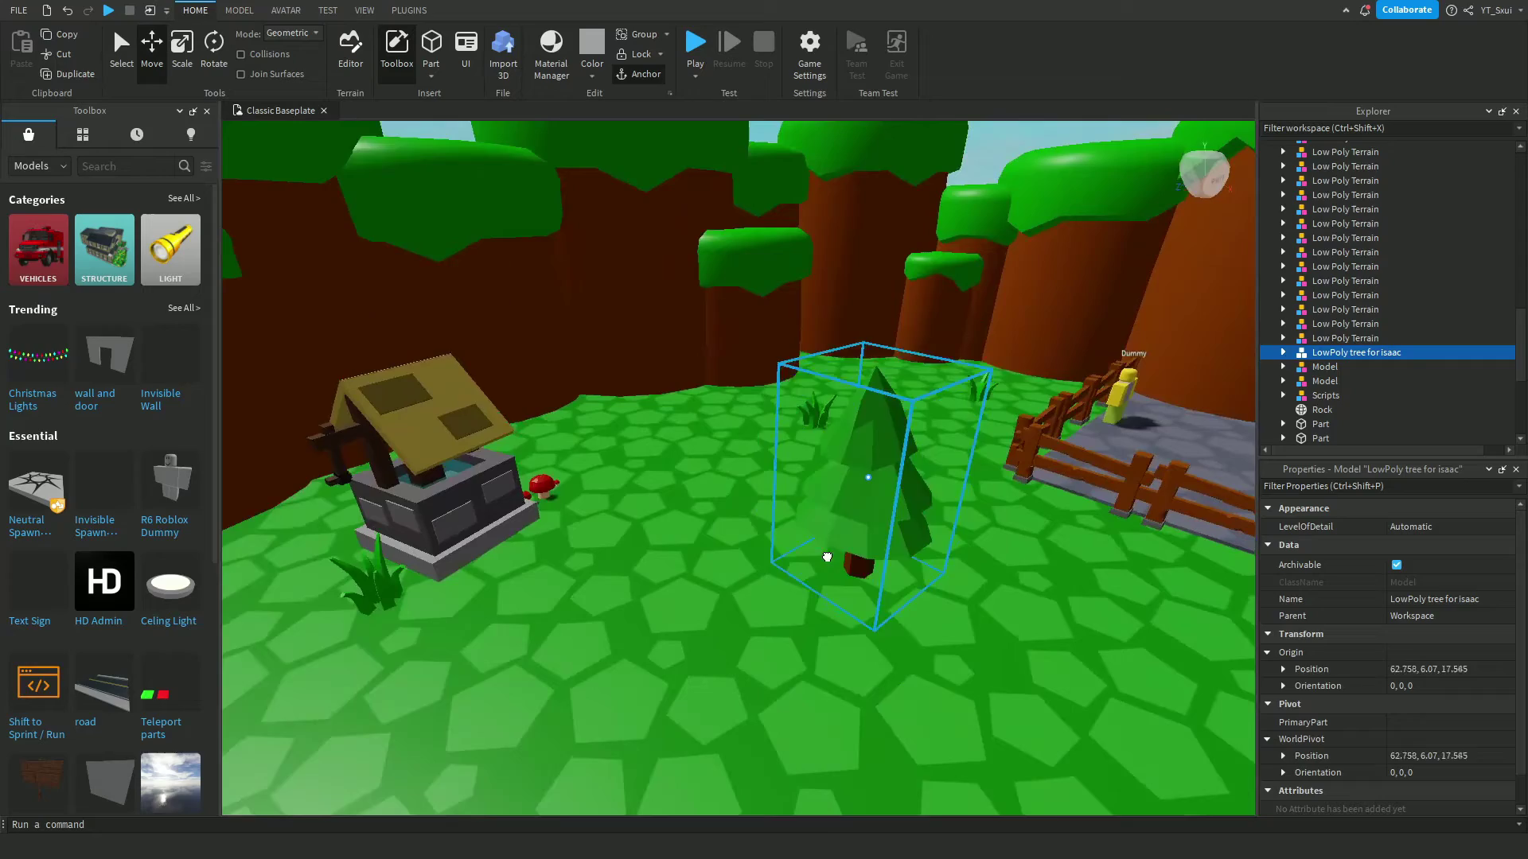
{"action": "left_click_drag", "start_coordinate": [827, 557], "coordinate": [868, 374]}
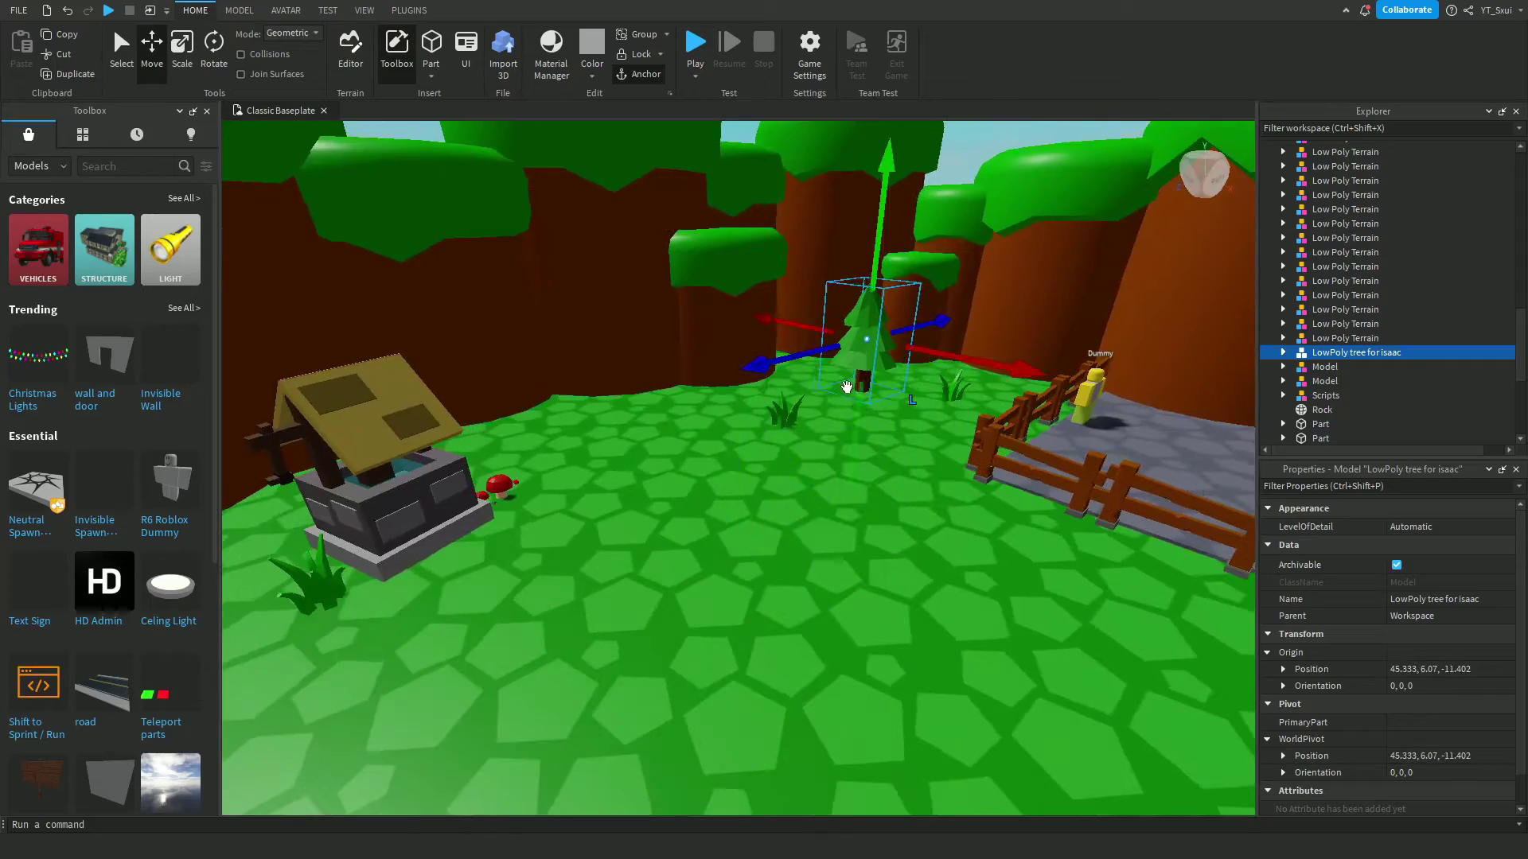
{"action": "scroll", "coordinate": [836, 440], "scroll_direction": "down", "scroll_amount": 2}
{"action": "key", "text": "ctrl+d"}
{"action": "right_click_drag", "start_coordinate": [731, 459], "coordinate": [836, 334]}
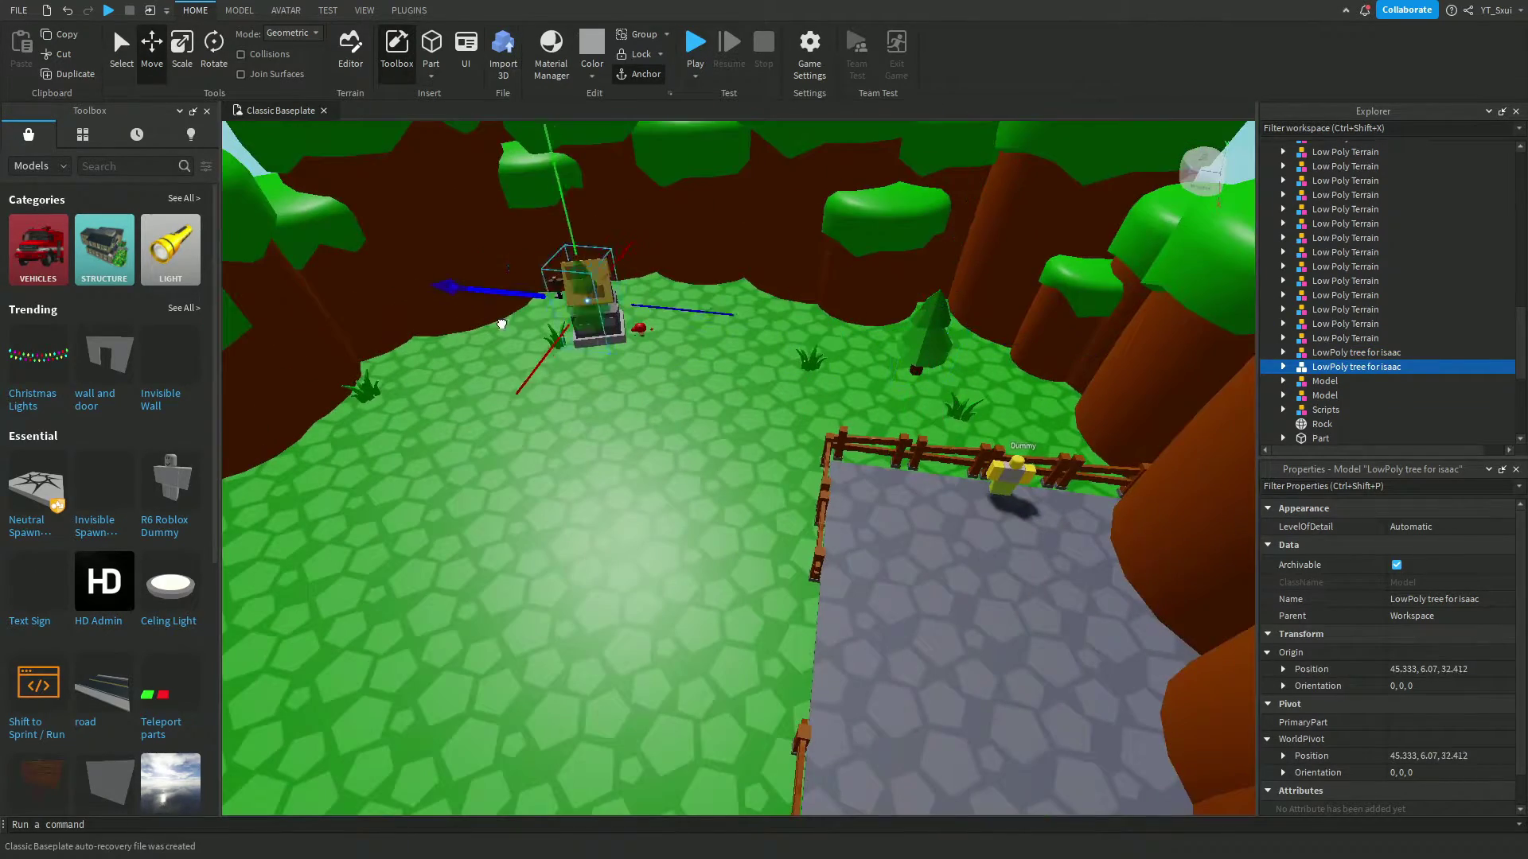
{"action": "key", "text": "ctrl+d"}
{"action": "left_click_drag", "start_coordinate": [422, 328], "coordinate": [358, 308]}
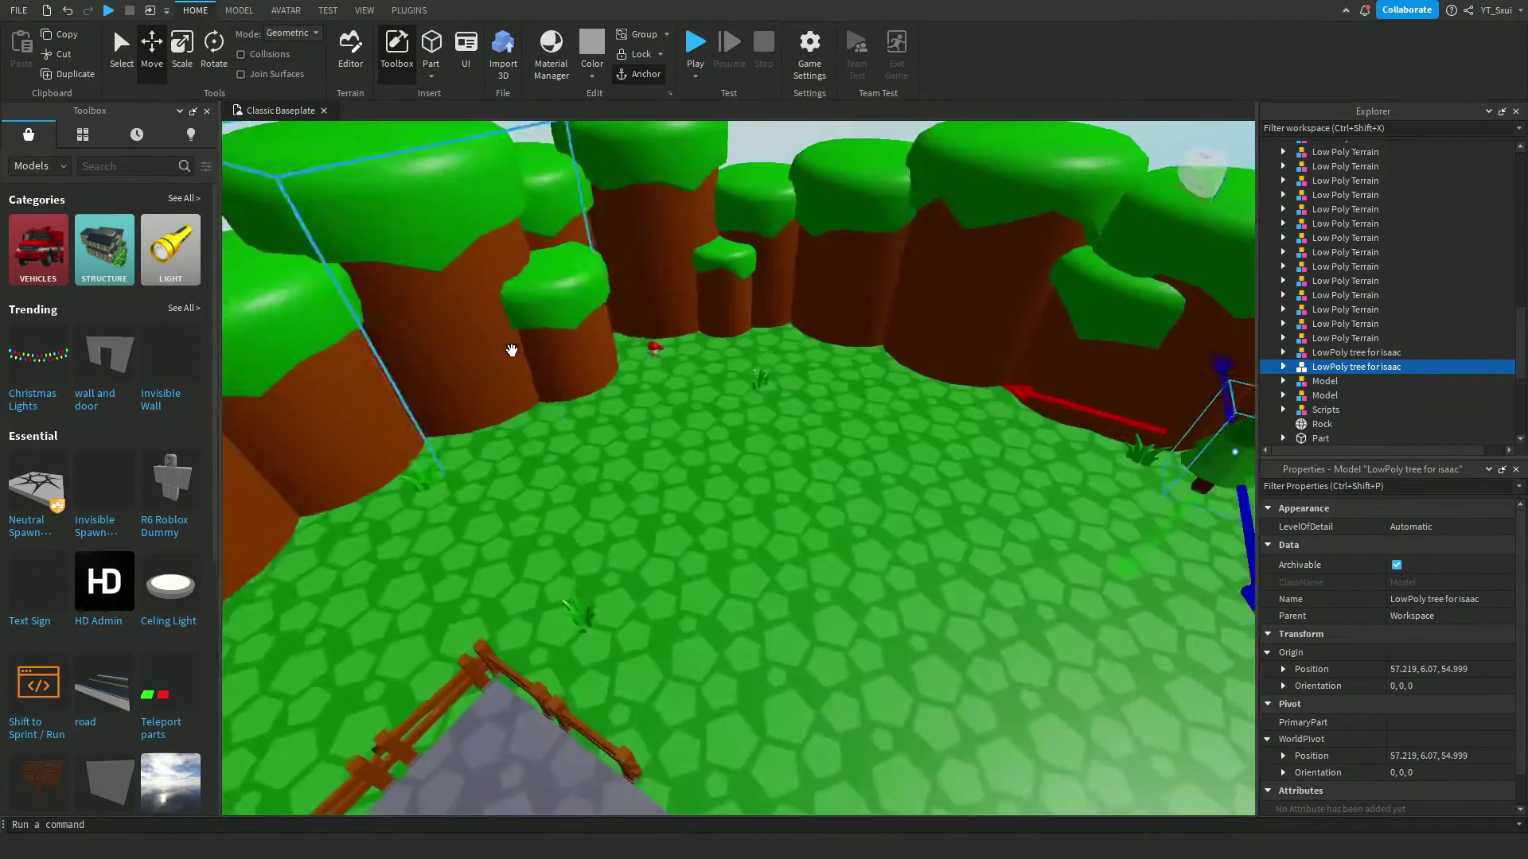
{"action": "right_click_drag", "start_coordinate": [358, 308], "coordinate": [688, 398]}
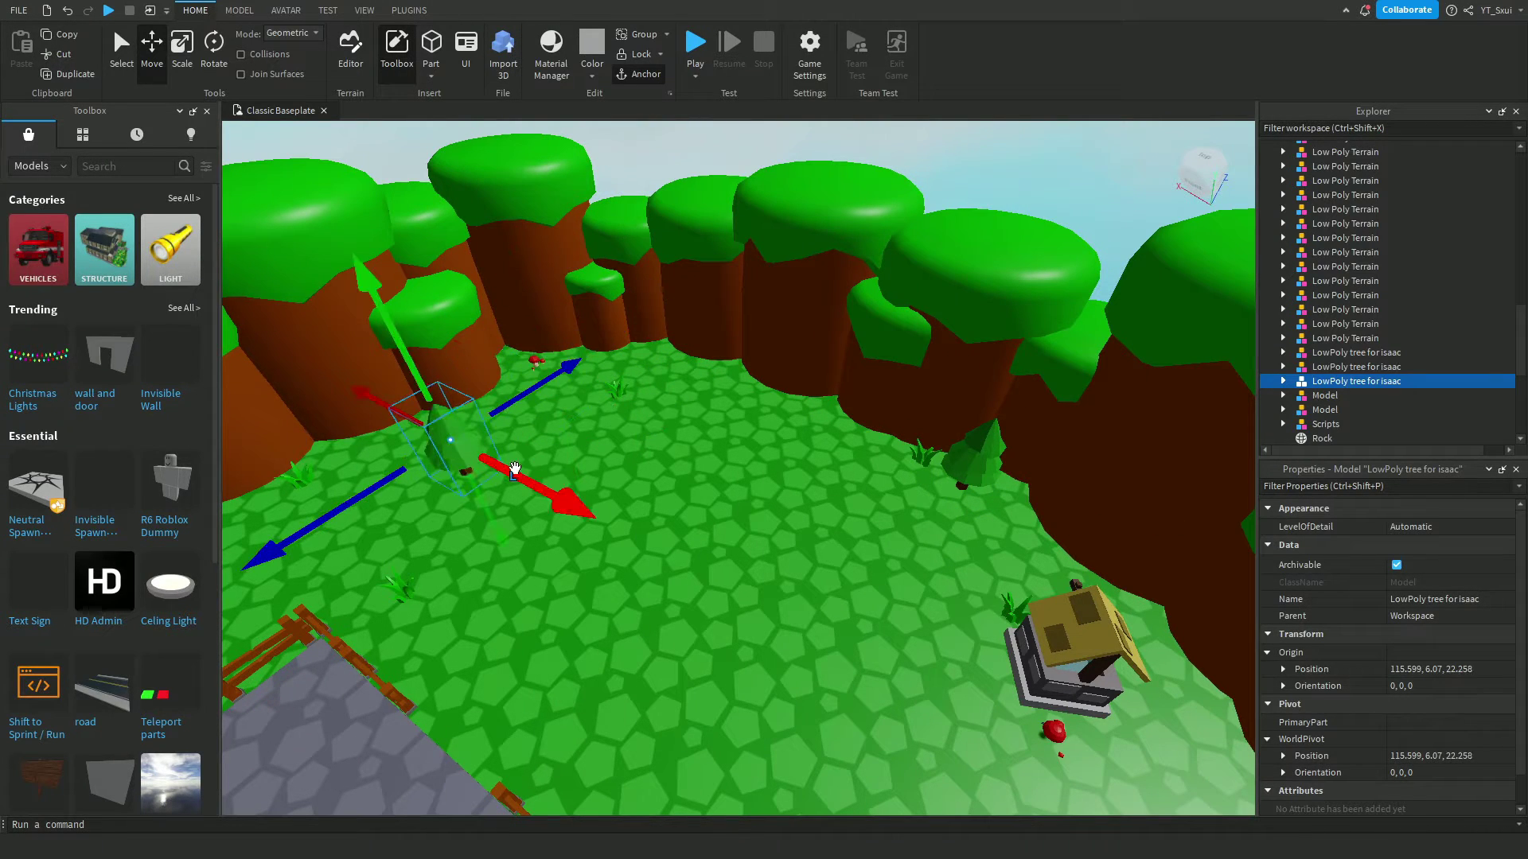
{"action": "right_click_drag", "start_coordinate": [486, 470], "coordinate": [505, 505]}
{"action": "left_click", "coordinate": [493, 509]}
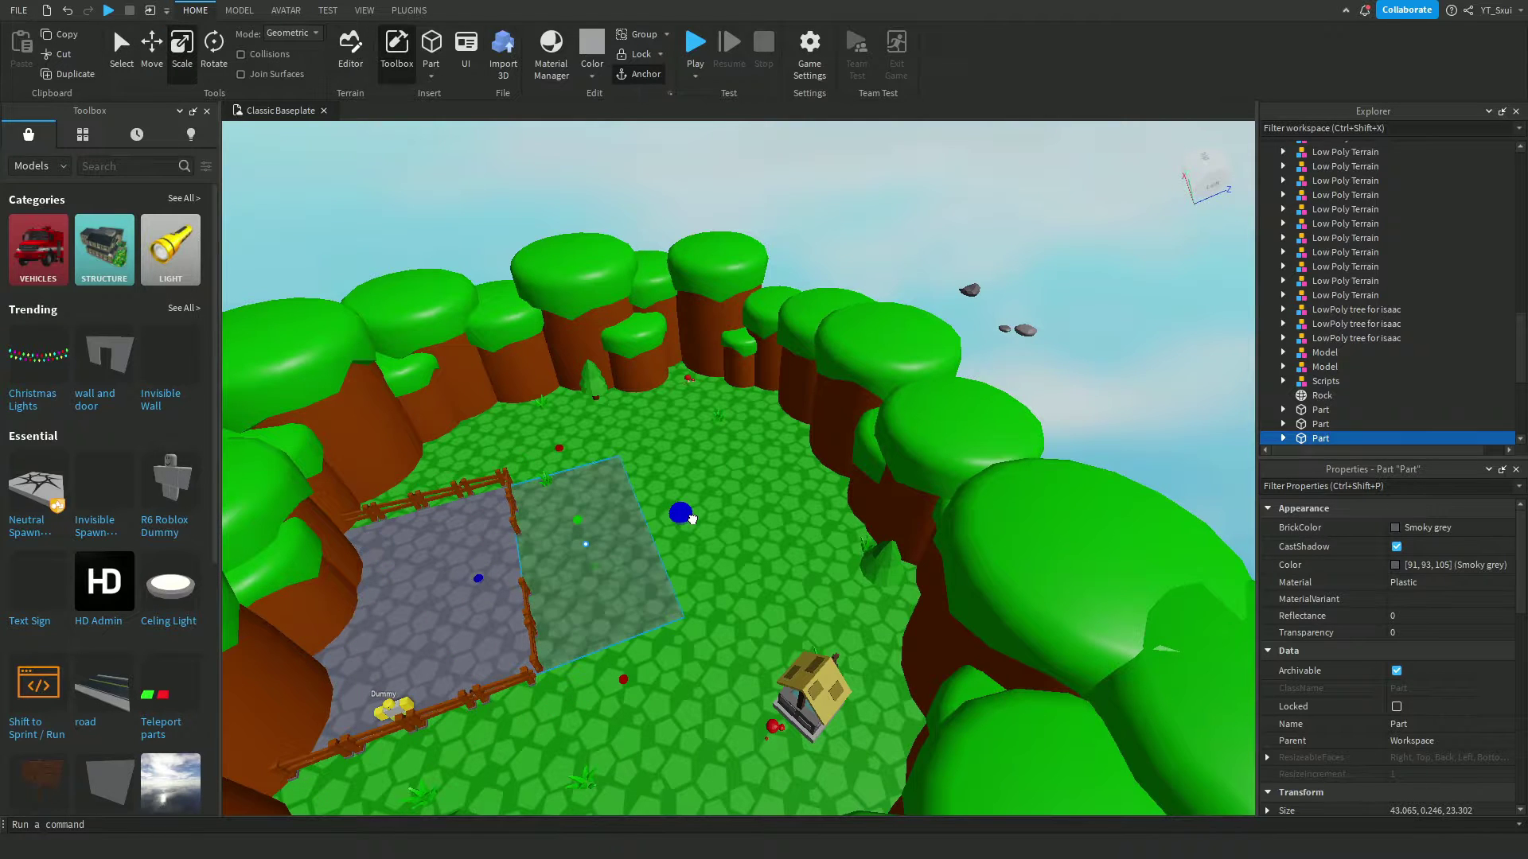
- Lengthen the grey slab to about 33 studs and narrow it to 13.02 studs wide
{"action": "left_click_drag", "start_coordinate": [703, 517], "coordinate": [745, 496]}
{"action": "key", "text": "f"}
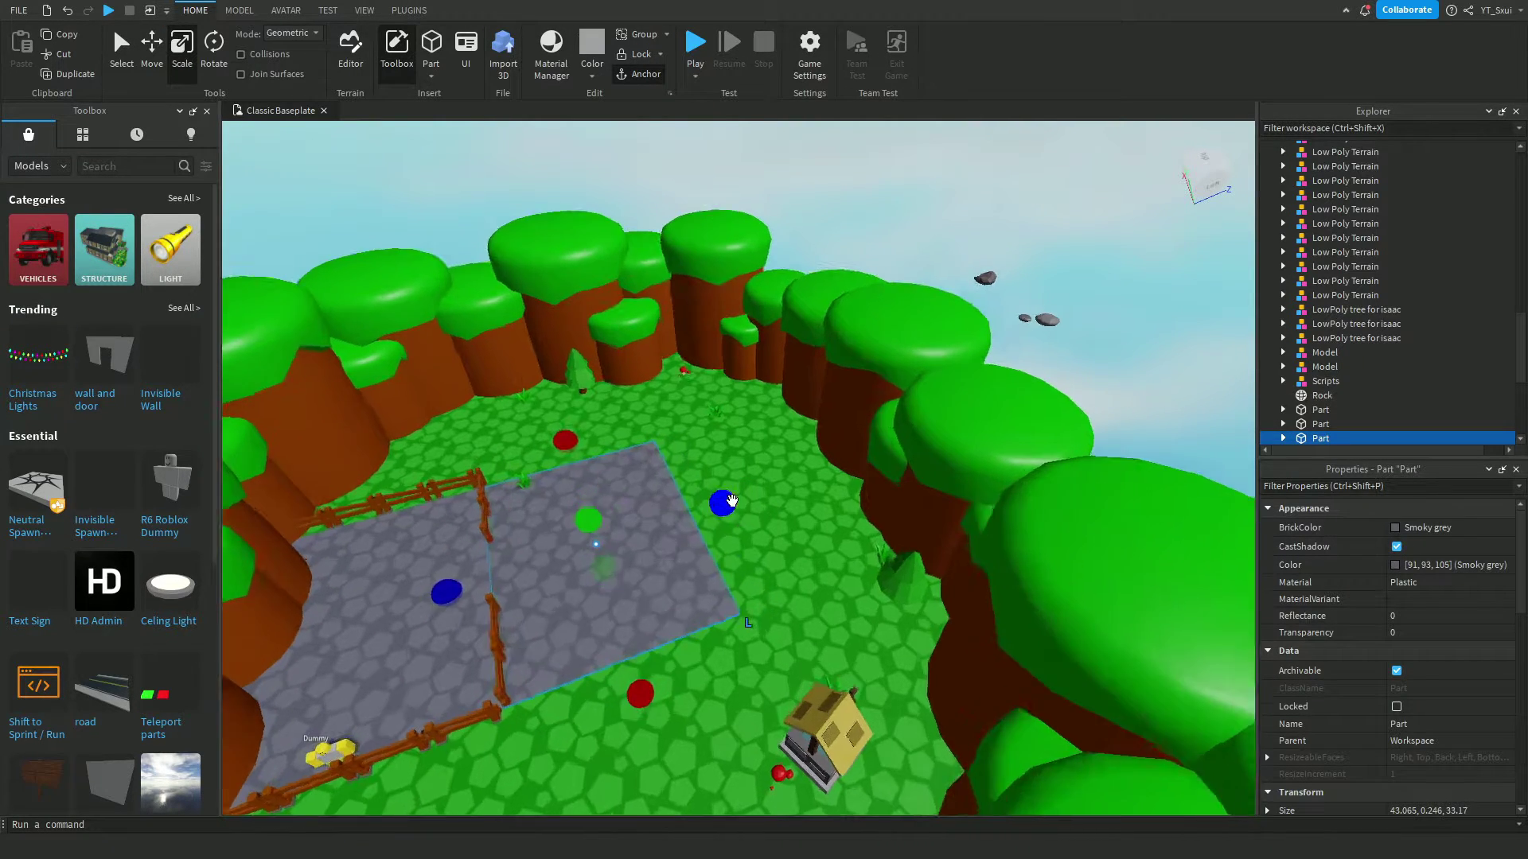
{"action": "left_click_drag", "start_coordinate": [689, 549], "coordinate": [822, 547]}
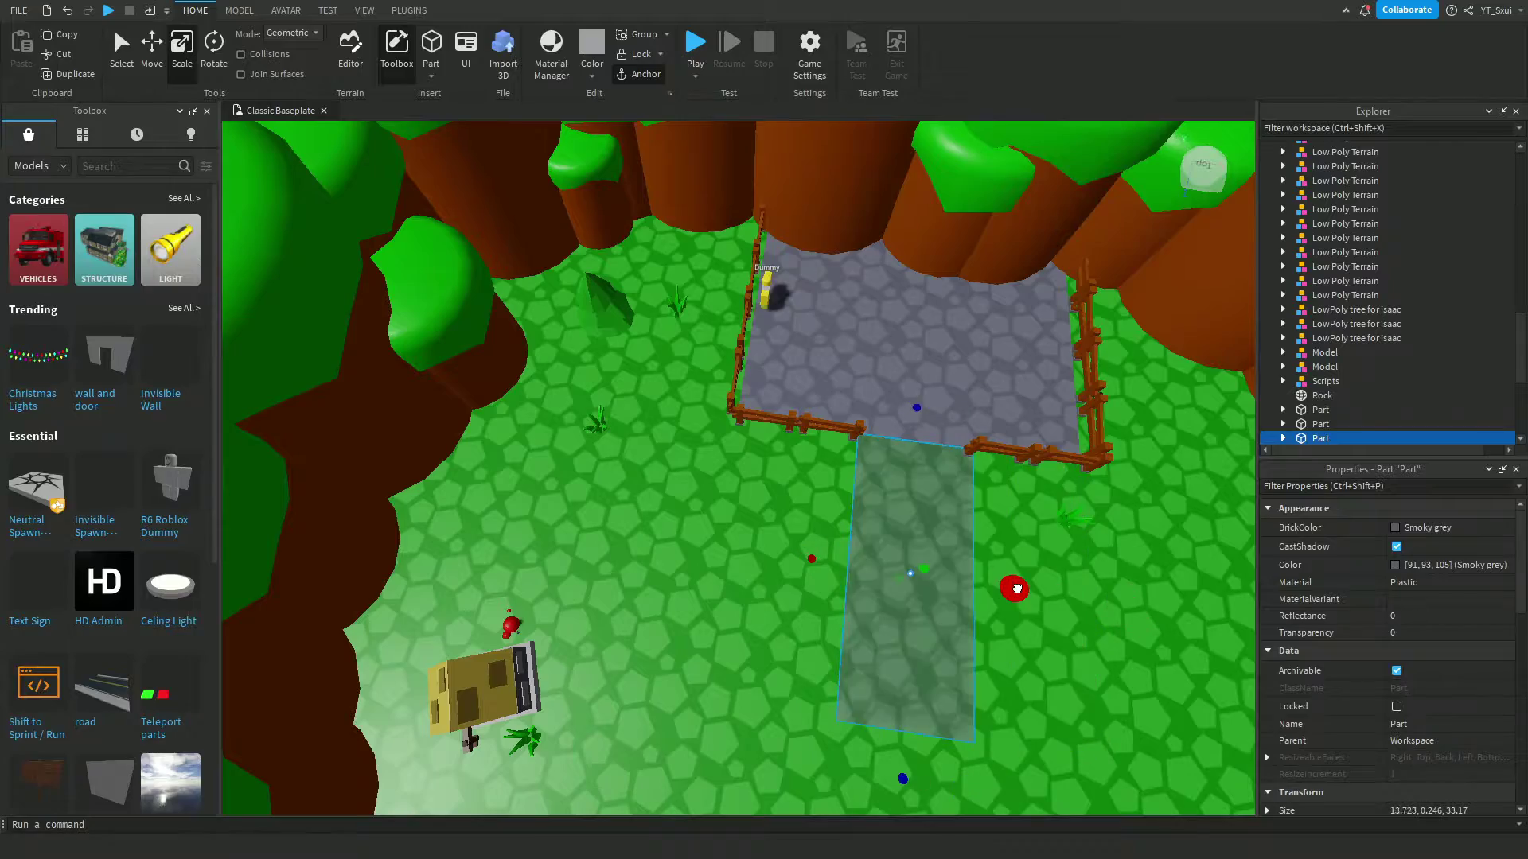
{"action": "left_click_drag", "start_coordinate": [1132, 592], "coordinate": [1000, 587]}
{"action": "mouse_move", "coordinate": [1000, 587]}
{"action": "right_mouse_down"}
{"action": "mouse_move", "coordinate": [879, 555]}
{"action": "mouse_move", "coordinate": [704, 370]}
{"action": "right_mouse_up"}
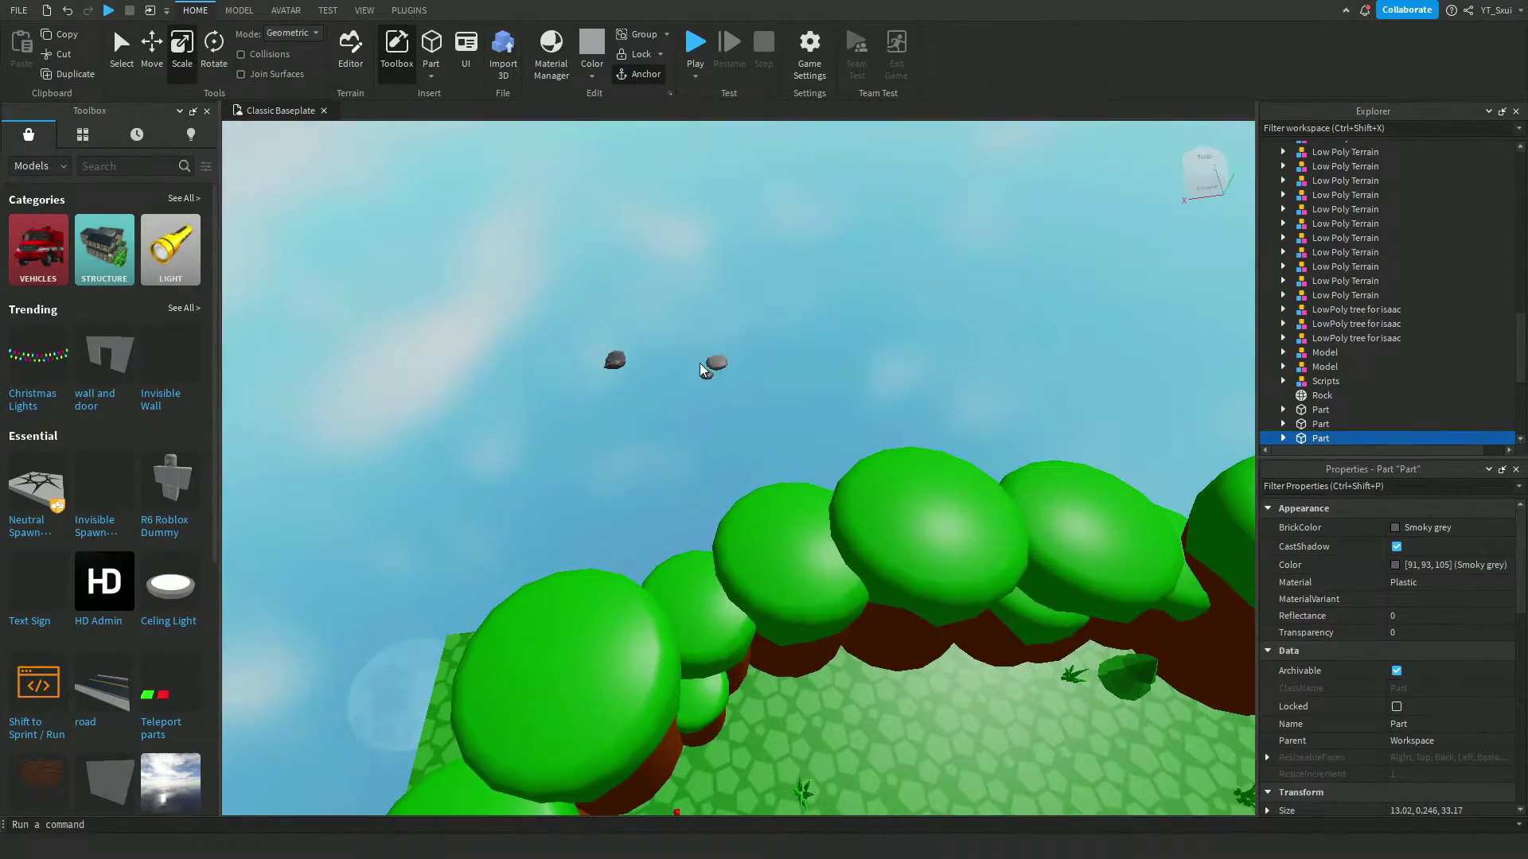
- Drop the grey rock cluster onto the grass near the path and duplicate it
{"action": "left_click_drag", "start_coordinate": [714, 364], "coordinate": [915, 641]}
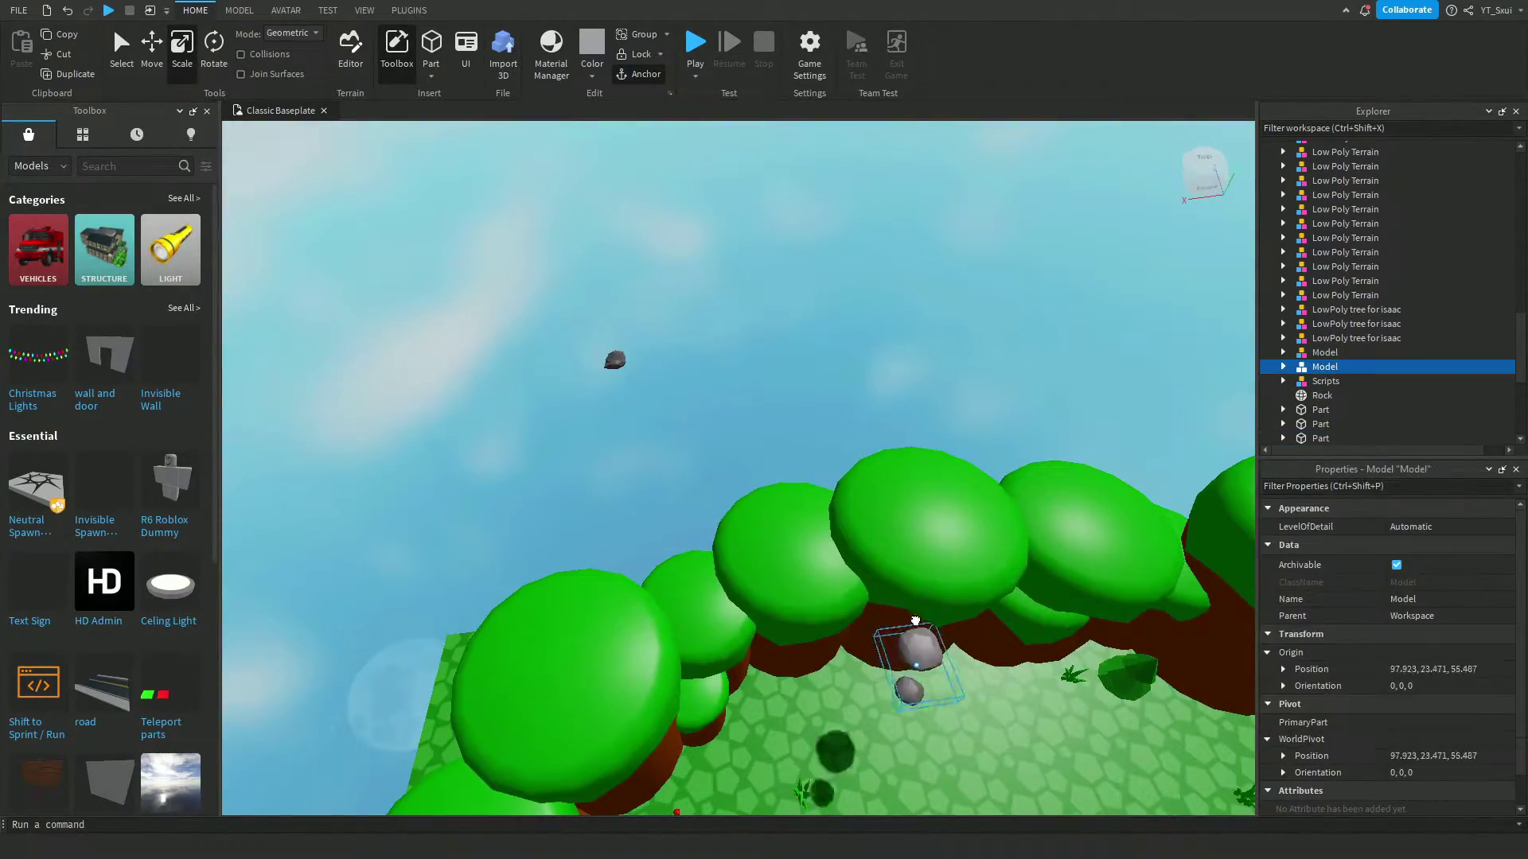
{"action": "right_click_drag", "start_coordinate": [915, 642], "coordinate": [834, 497]}
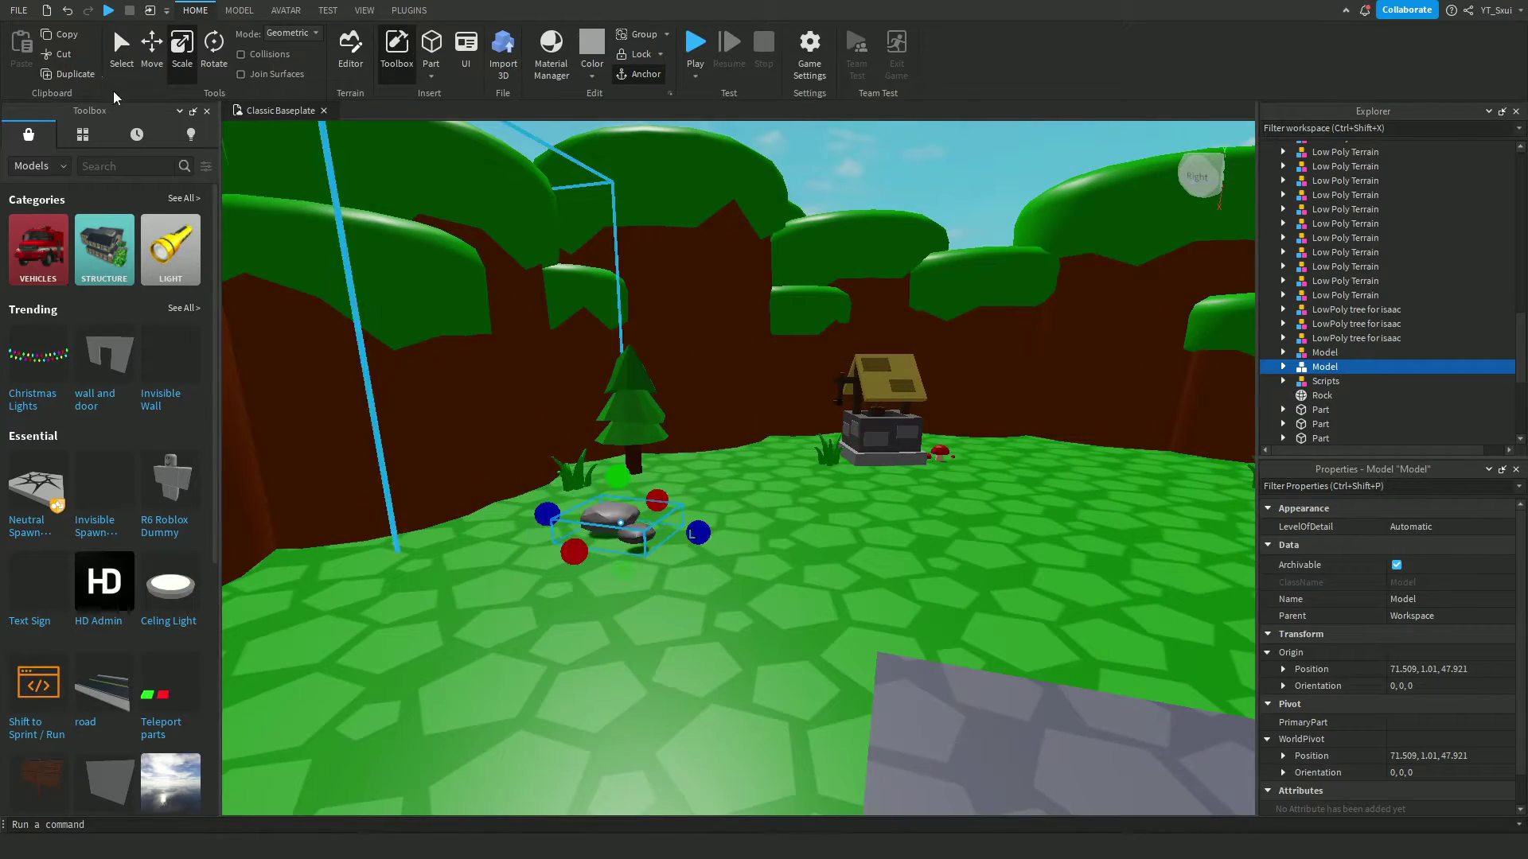
{"action": "mouse_move", "coordinate": [624, 593]}
{"action": "right_mouse_down"}
{"action": "mouse_move", "coordinate": [815, 444]}
{"action": "mouse_move", "coordinate": [856, 455]}
{"action": "right_mouse_up"}
{"action": "key", "text": "ctrl+d"}
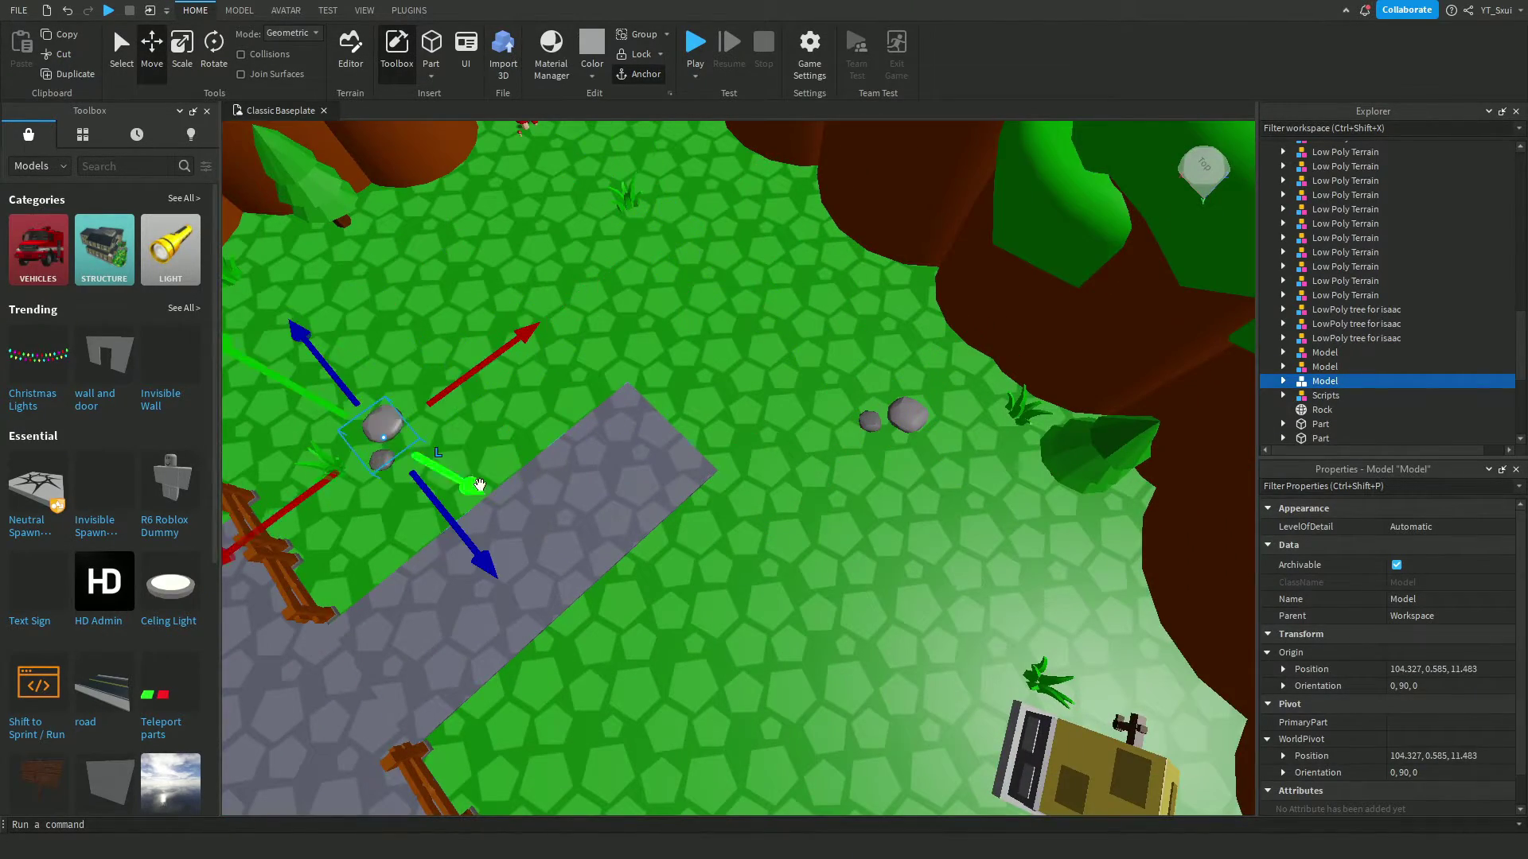
{"action": "right_click_drag", "start_coordinate": [480, 485], "coordinate": [756, 439]}
{"action": "scroll", "coordinate": [755, 439], "scroll_direction": "down", "scroll_amount": 3}
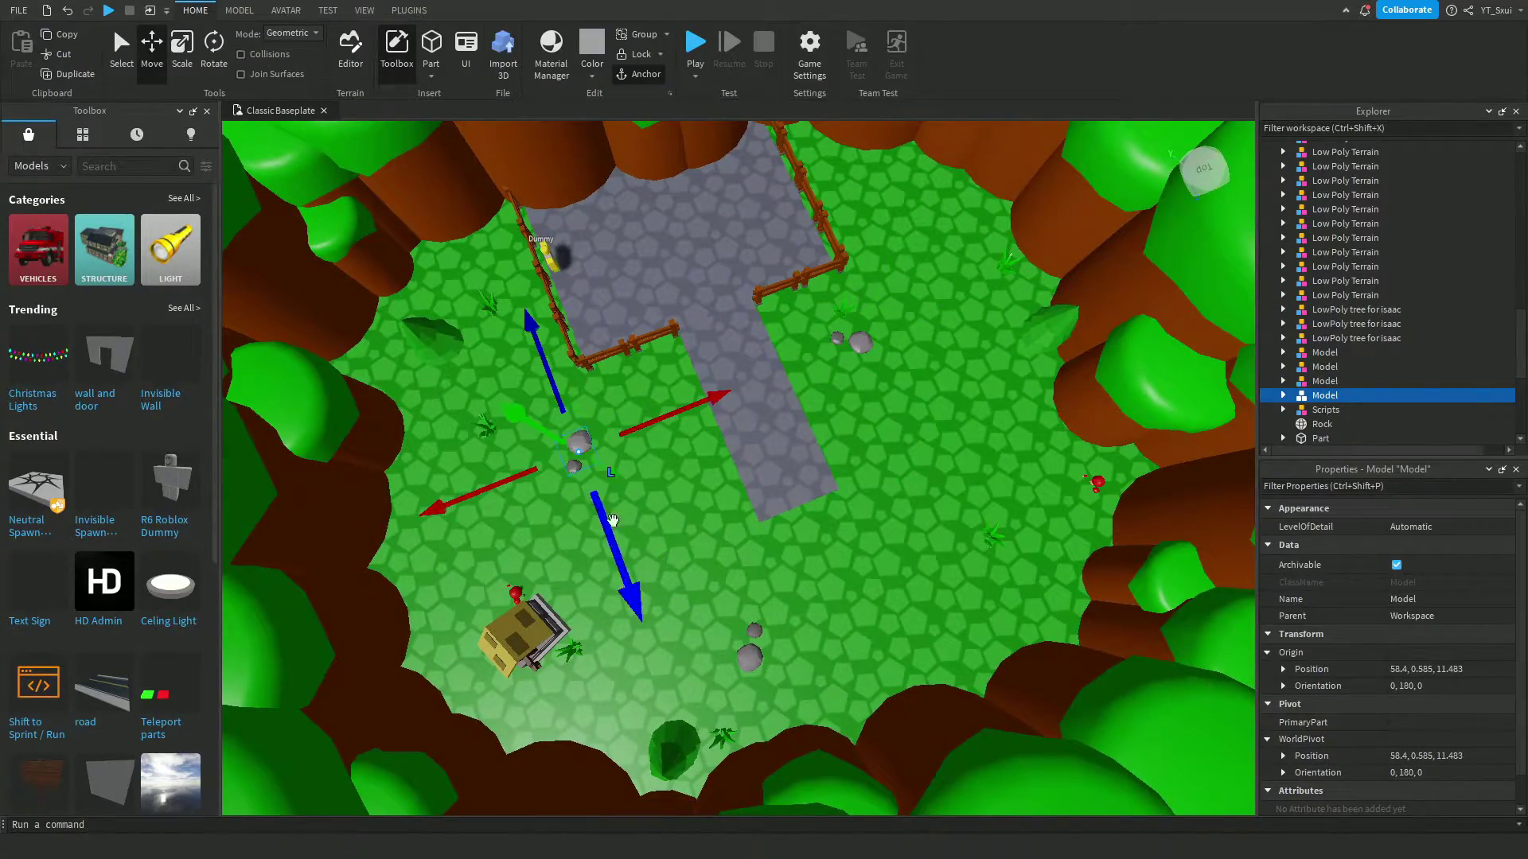
{"action": "right_click", "coordinate": [848, 489]}
{"action": "left_click", "coordinate": [915, 448]}
{"action": "mouse_move", "coordinate": [915, 448]}
{"action": "right_mouse_down"}
{"action": "mouse_move", "coordinate": [1005, 451]}
{"action": "mouse_move", "coordinate": [972, 443]}
{"action": "right_mouse_up"}
{"action": "scroll", "coordinate": [975, 443], "scroll_direction": "down", "scroll_amount": 3}
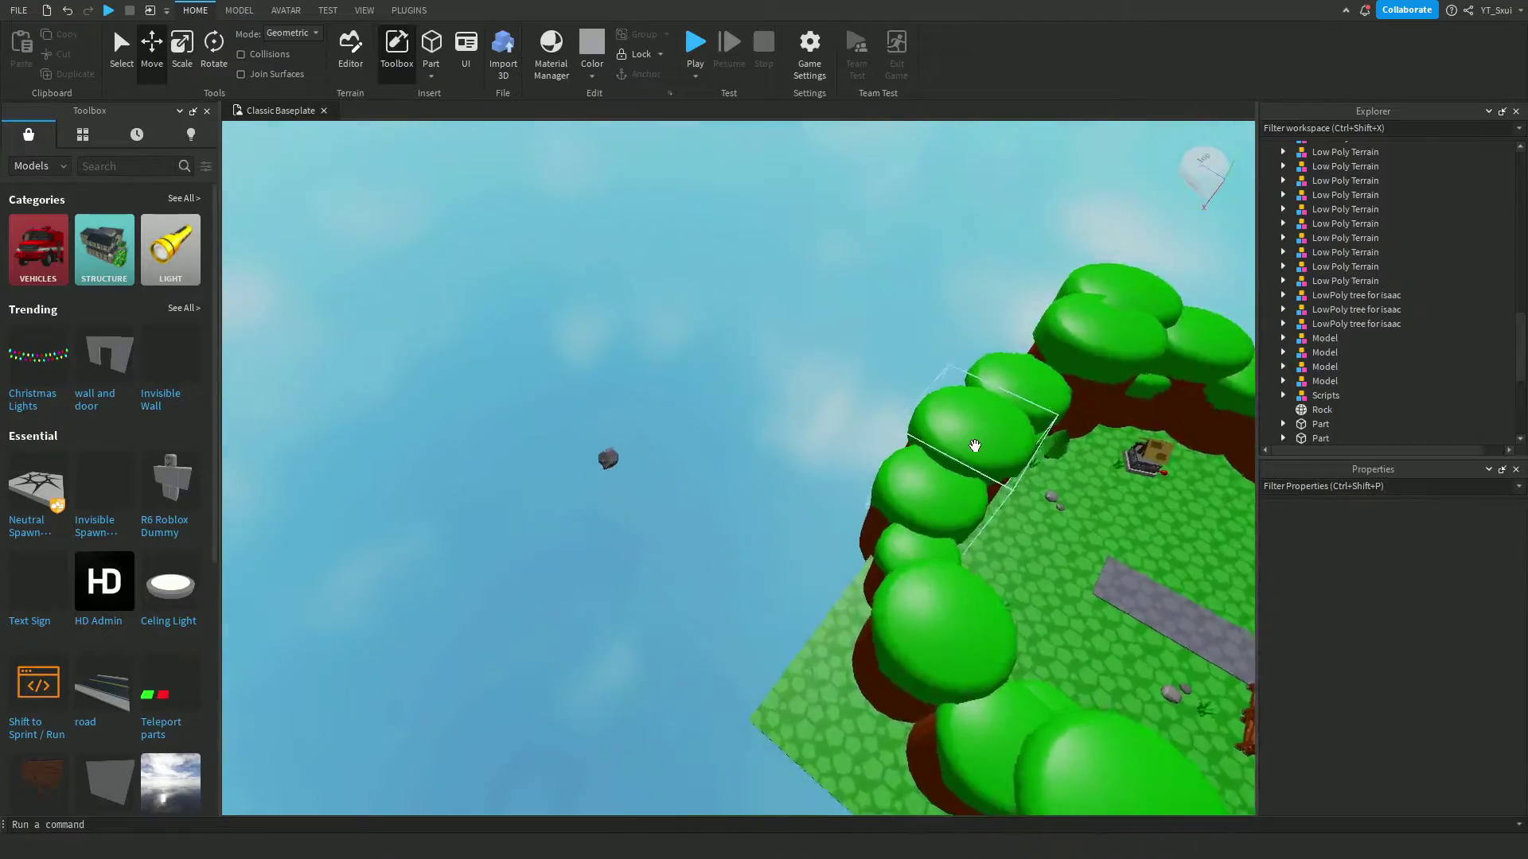
- Bring the rock floating in the sky down onto the grass by the cliffs
{"action": "left_click", "coordinate": [470, 459]}
{"action": "left_click_drag", "start_coordinate": [469, 459], "coordinate": [919, 598]}
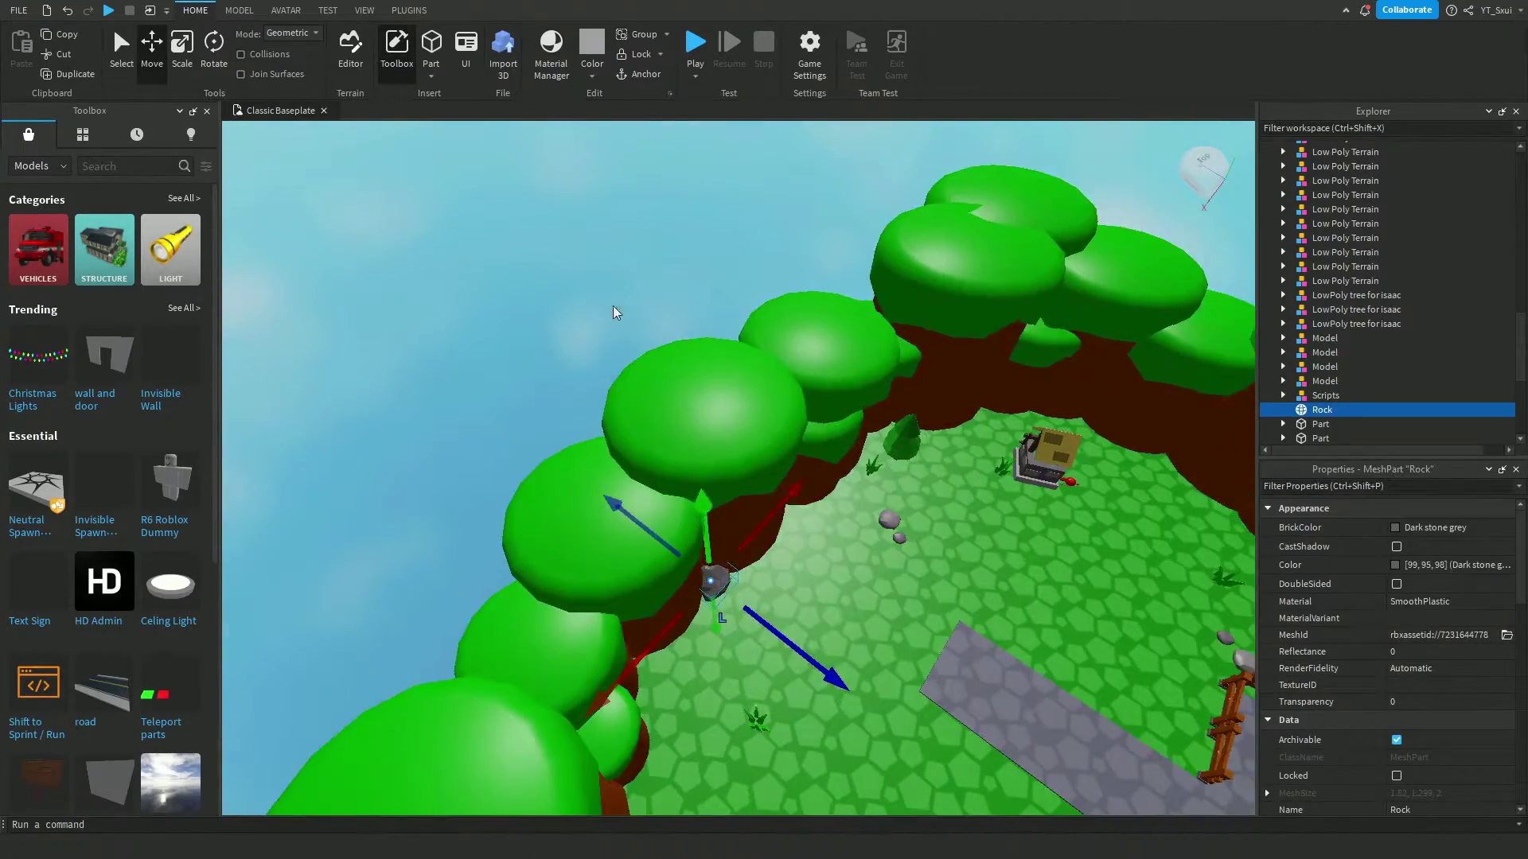
{"action": "left_click", "coordinate": [614, 314]}
{"action": "mouse_move", "coordinate": [614, 313]}
{"action": "right_mouse_down"}
{"action": "mouse_move", "coordinate": [860, 446]}
{"action": "mouse_move", "coordinate": [440, 228]}
{"action": "right_mouse_up"}
{"action": "scroll", "coordinate": [860, 446], "scroll_direction": "down", "scroll_amount": 3}
{"action": "scroll", "coordinate": [862, 455], "scroll_direction": "up", "scroll_amount": 4}
{"action": "scroll", "coordinate": [440, 229], "scroll_direction": "down", "scroll_amount": 3}
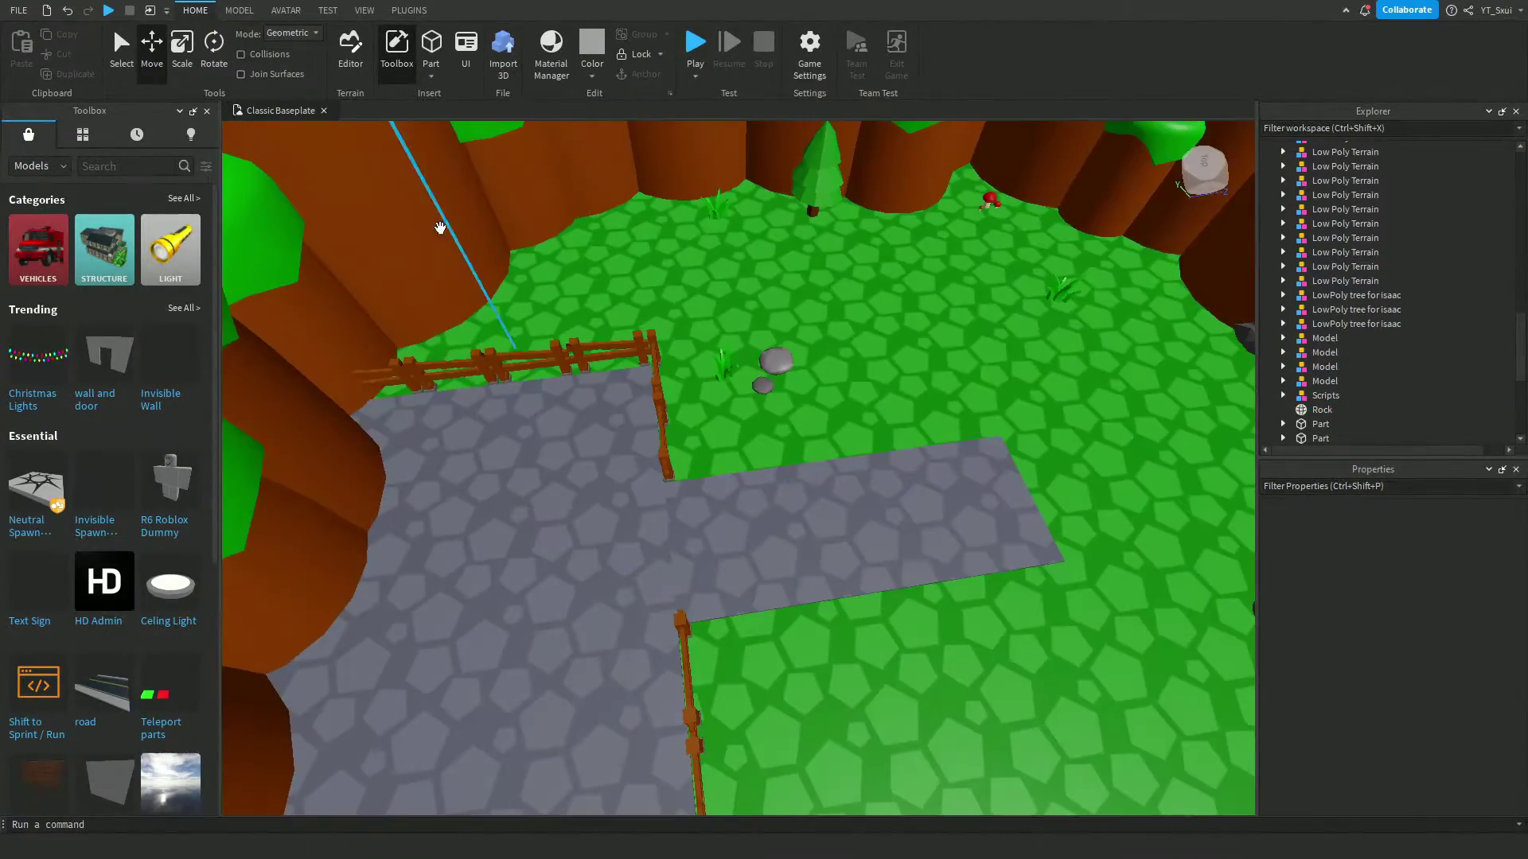
{"action": "left_click", "coordinate": [237, 11]}
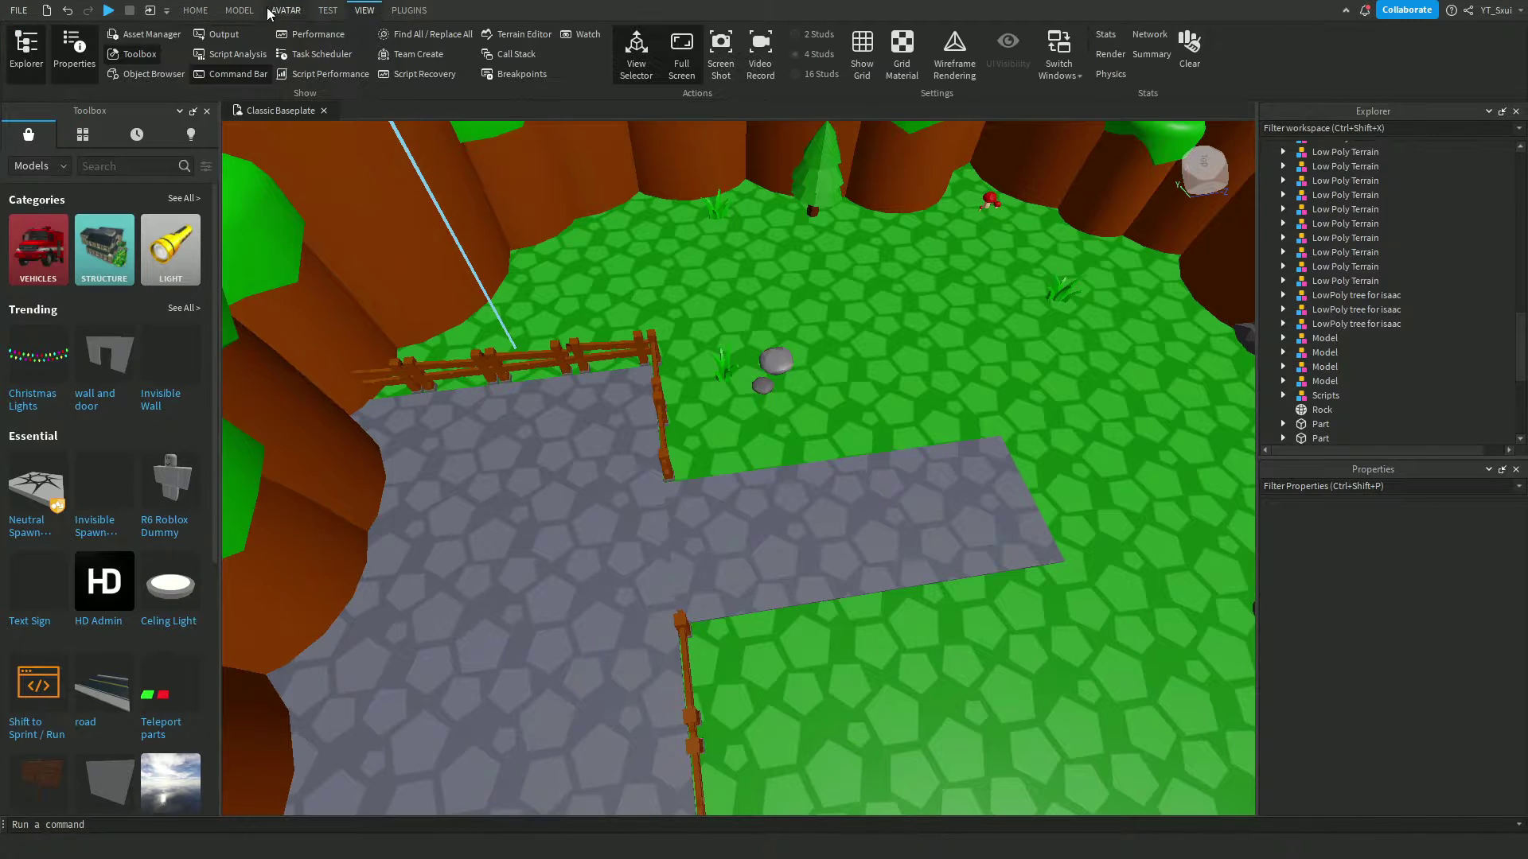
- Move the SpawnLocation onto the cobblestone plaza and delete its star decal
{"action": "left_click_drag", "start_coordinate": [784, 487], "coordinate": [568, 557]}
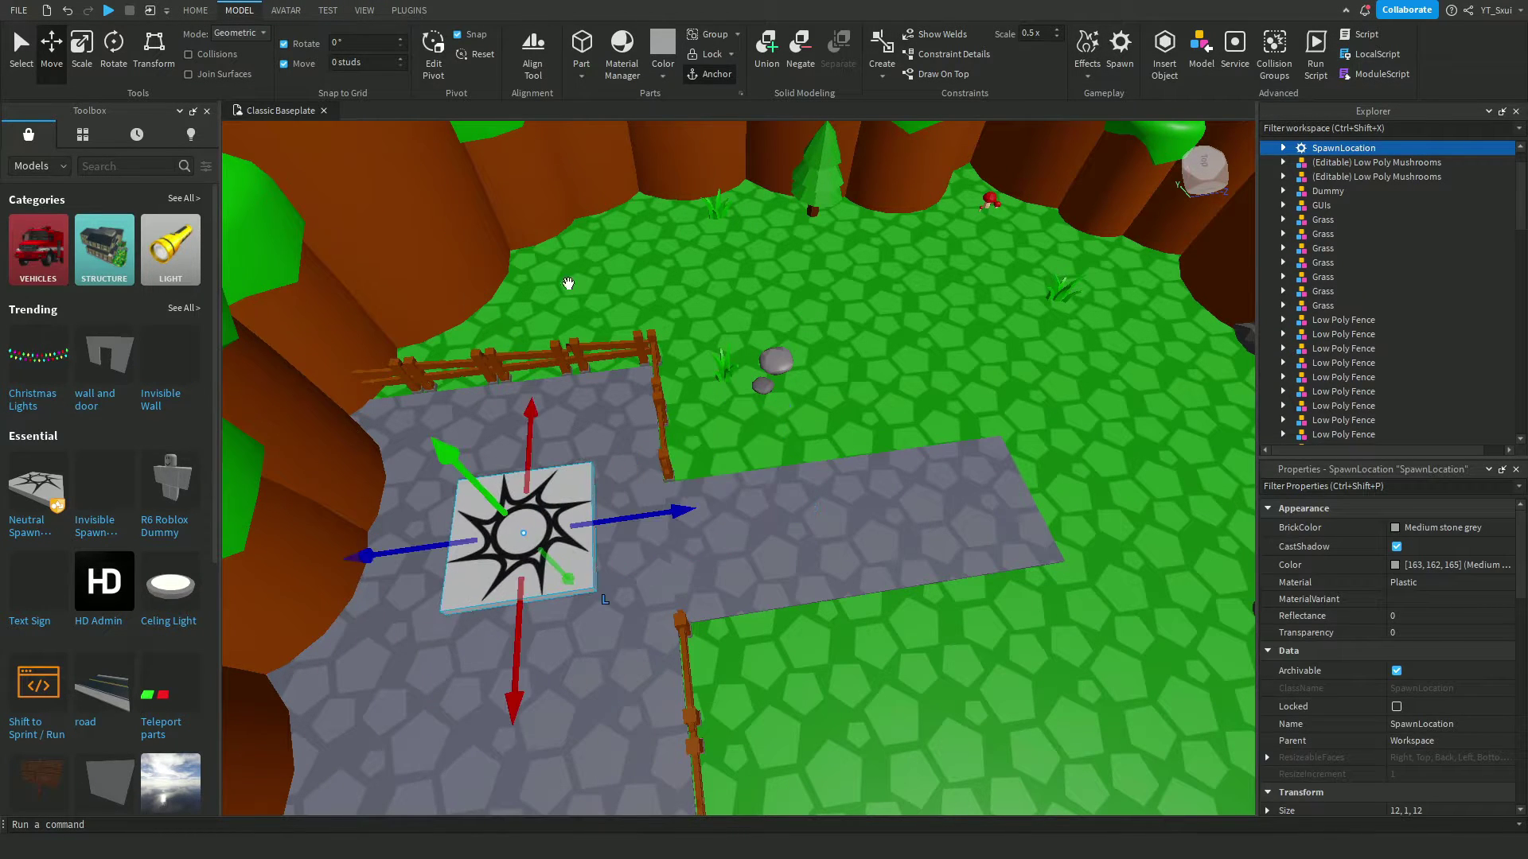
{"action": "key", "text": "f"}
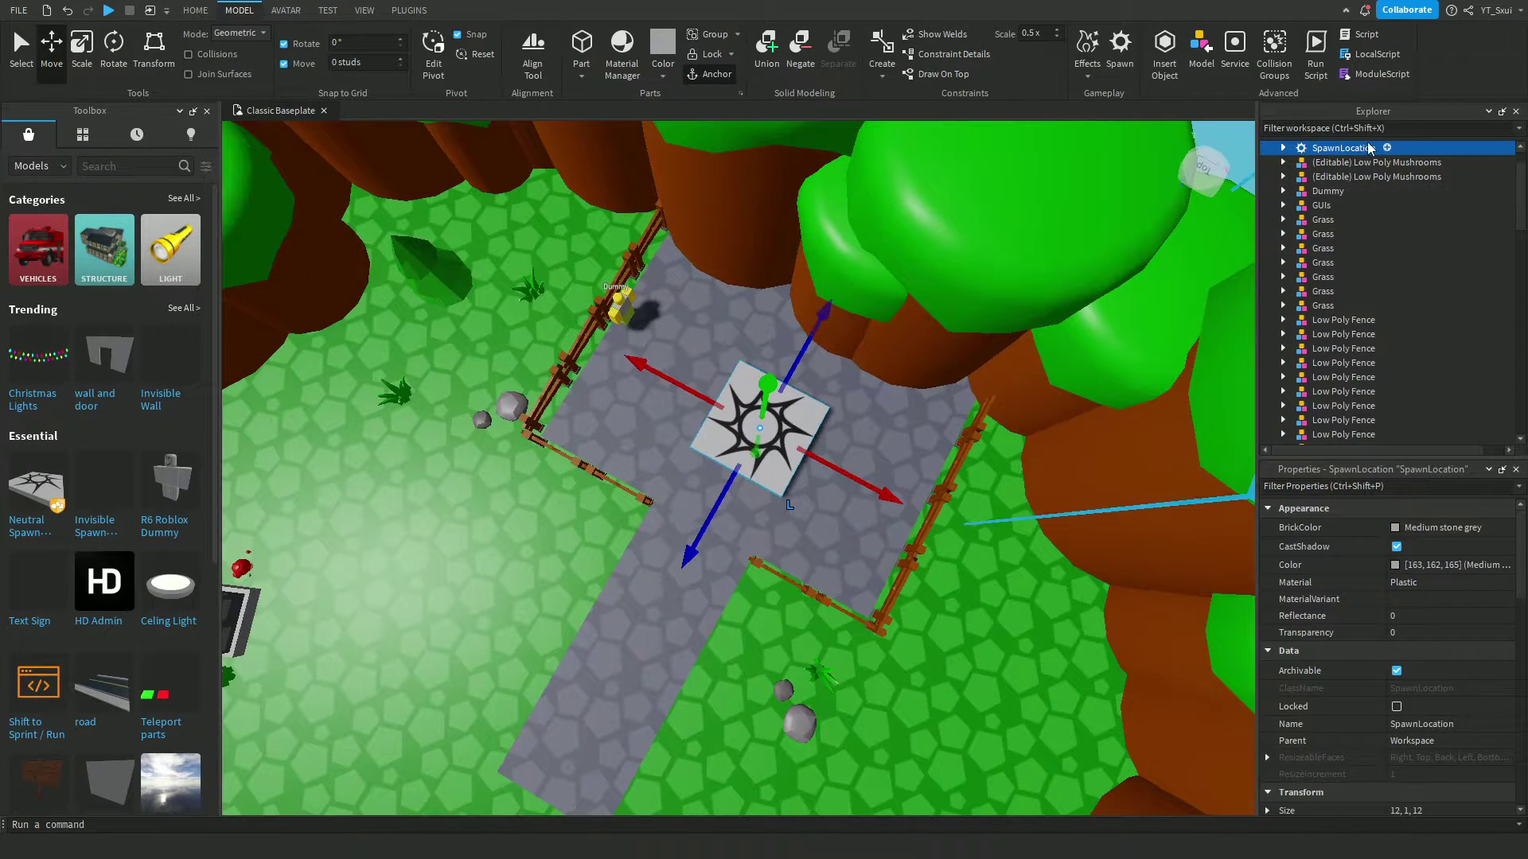
{"action": "left_click", "coordinate": [1337, 163]}
{"action": "key", "text": "Delete"}
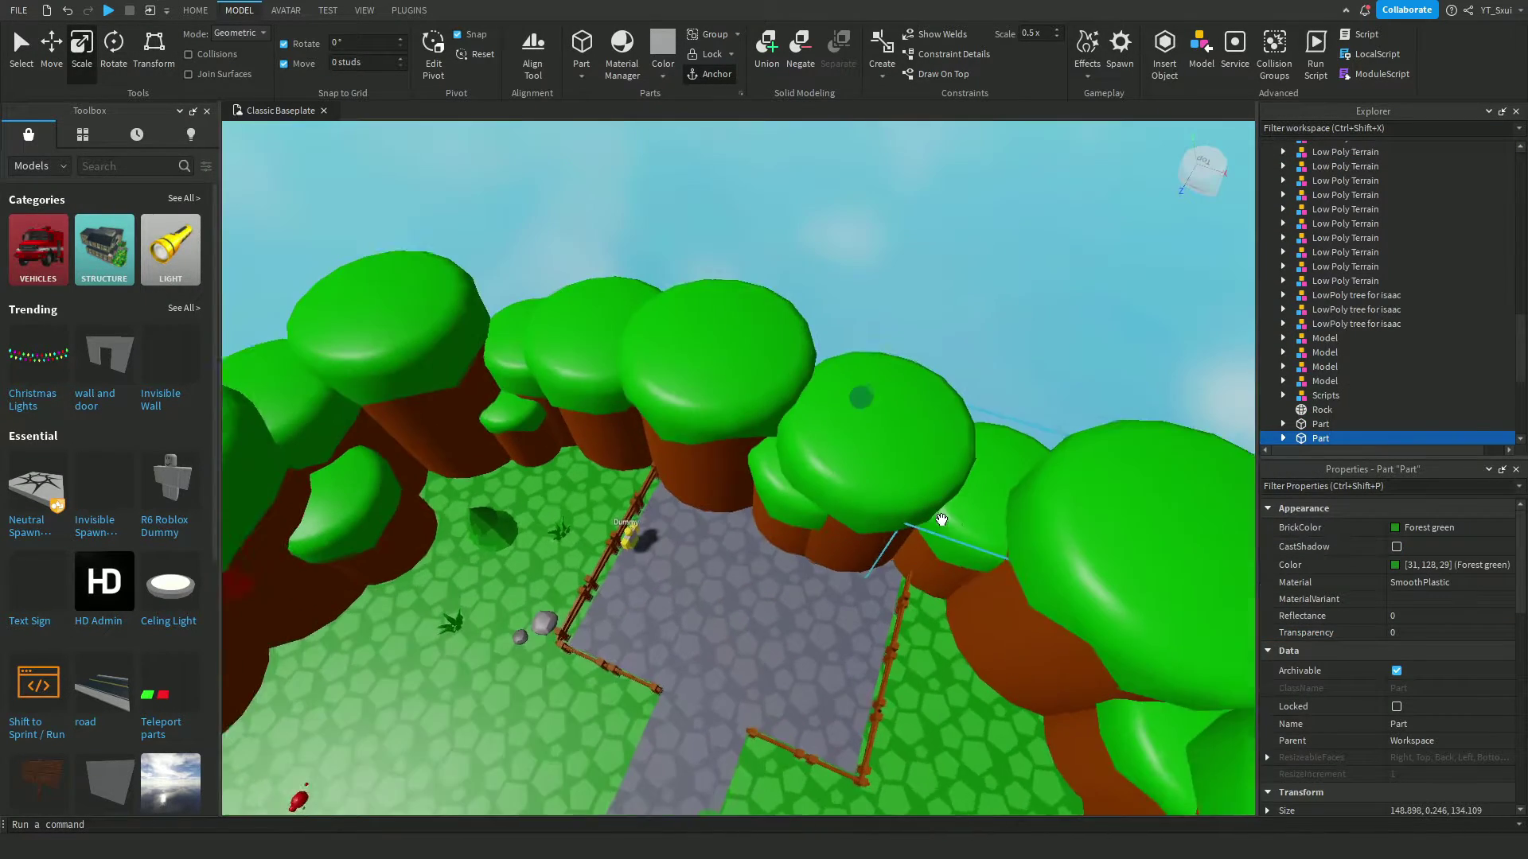
{"action": "right_click_drag", "start_coordinate": [934, 569], "coordinate": [781, 488]}
- Reposition a pine tree to a new spot near the cliffs
{"action": "left_click", "coordinate": [913, 468]}
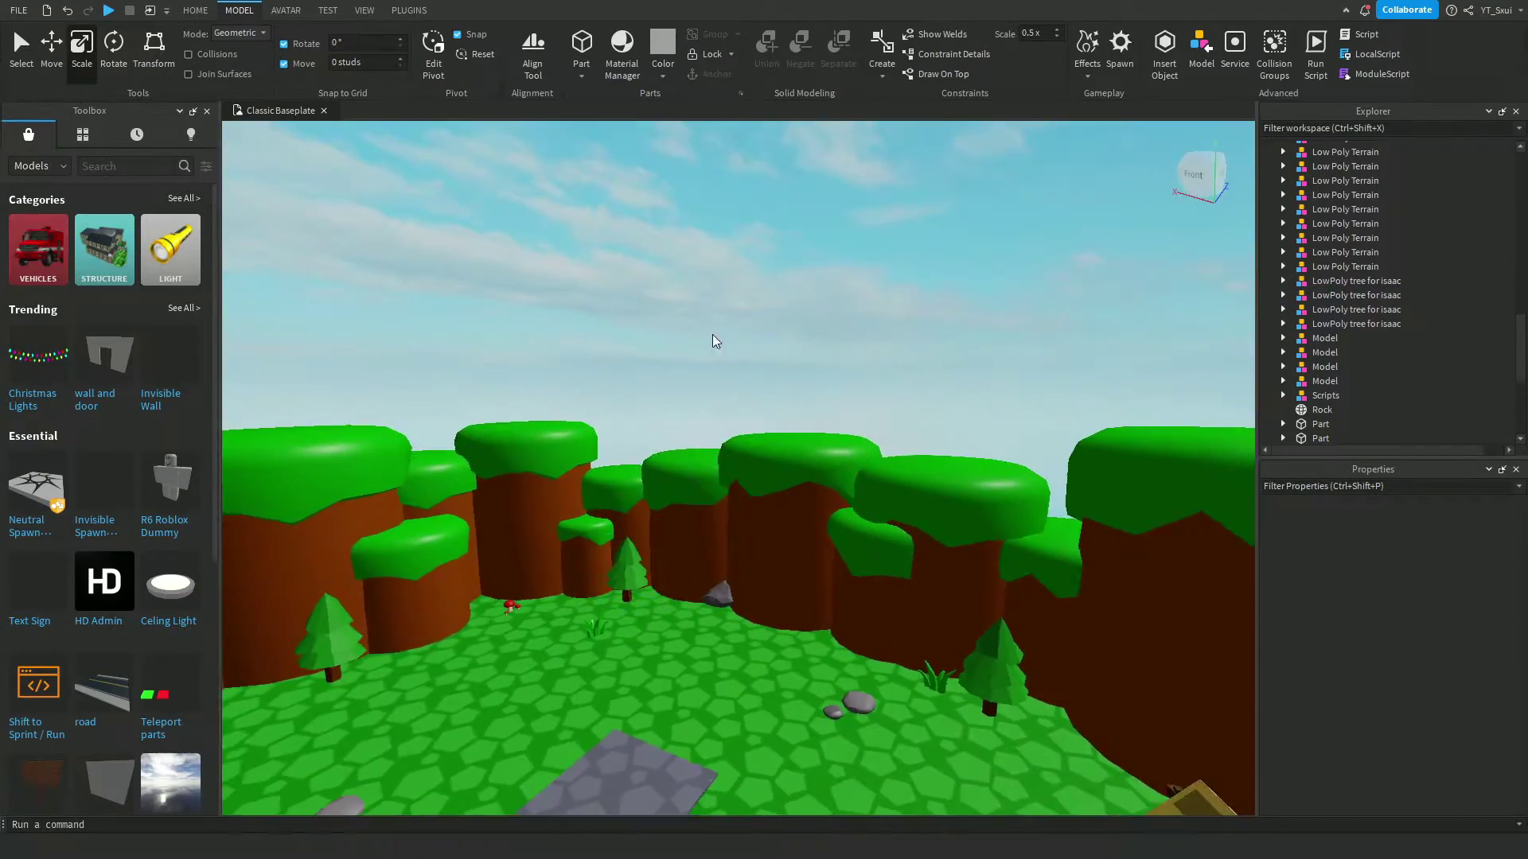
{"action": "right_click_drag", "start_coordinate": [914, 467], "coordinate": [718, 362]}
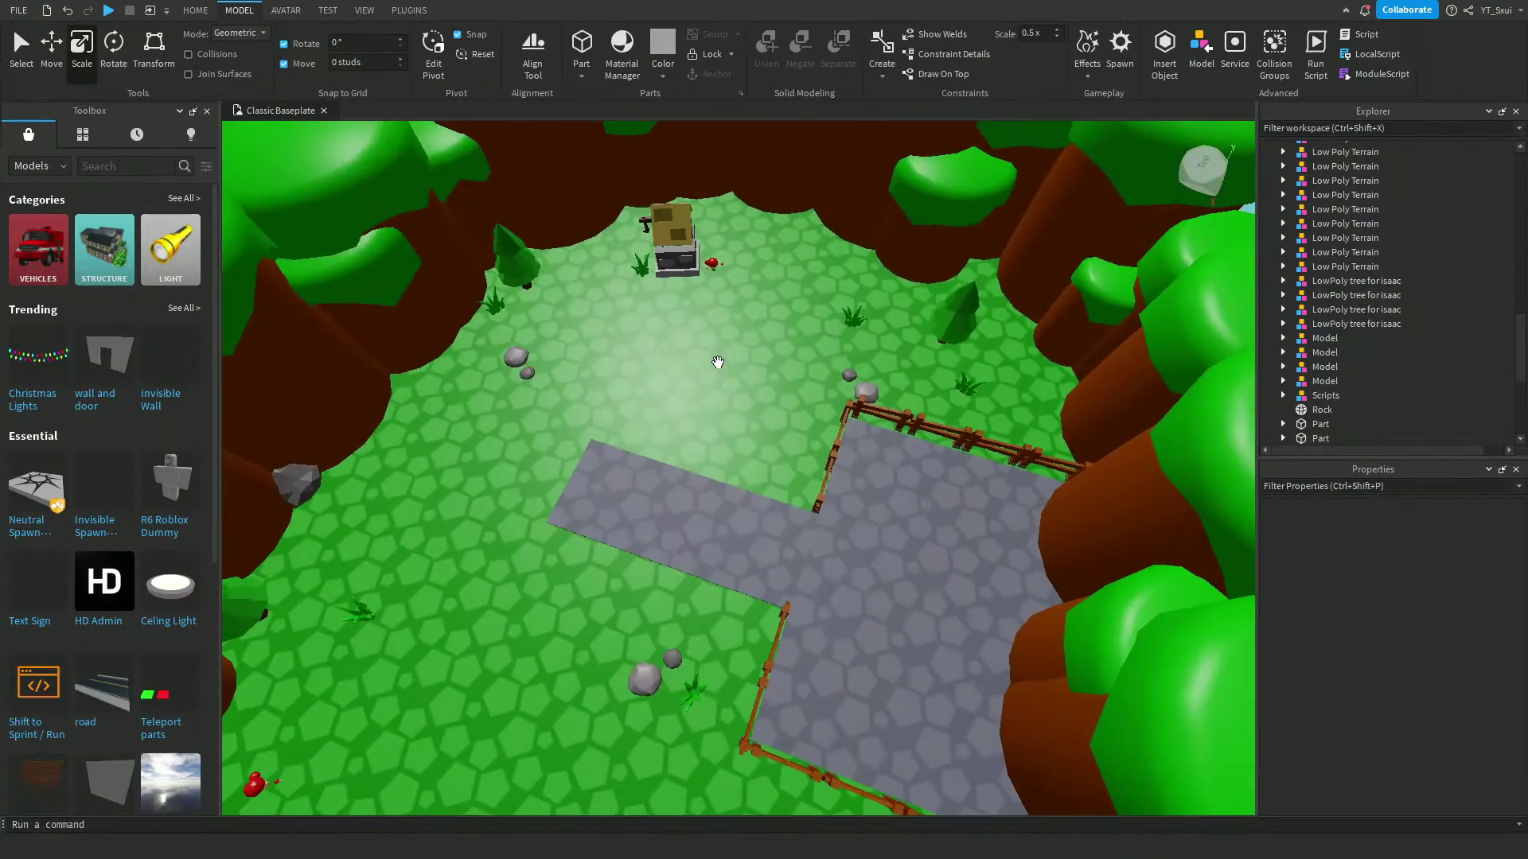
{"action": "left_click_drag", "start_coordinate": [949, 324], "coordinate": [767, 364]}
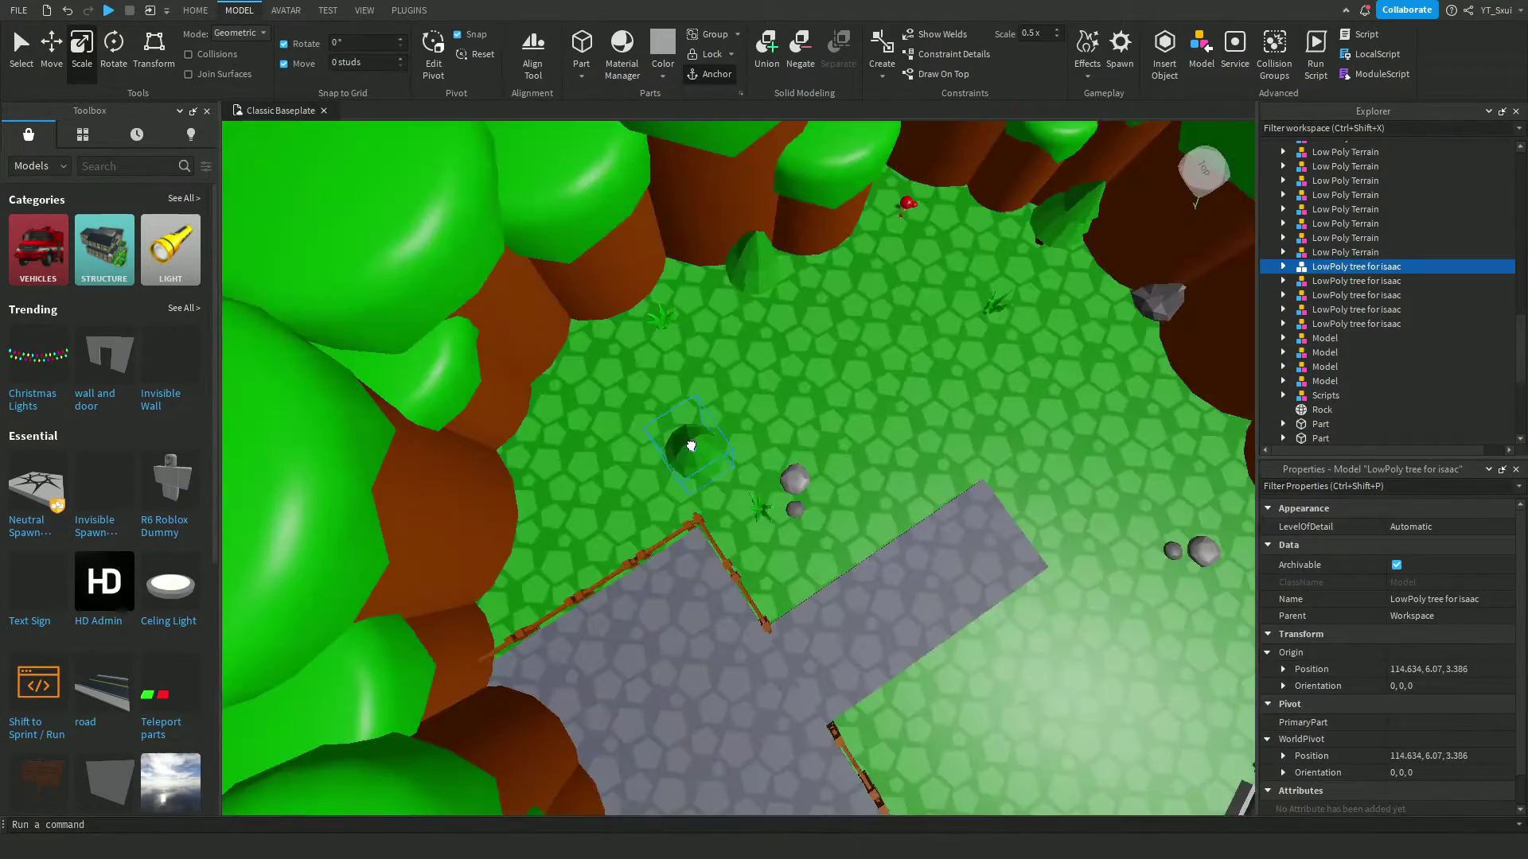
{"action": "key", "text": "f"}
{"action": "left_click", "coordinate": [795, 573]}
{"action": "mouse_move", "coordinate": [795, 573]}
{"action": "right_mouse_down"}
{"action": "mouse_move", "coordinate": [937, 462]}
{"action": "mouse_move", "coordinate": [820, 447]}
{"action": "mouse_move", "coordinate": [836, 409]}
{"action": "mouse_move", "coordinate": [870, 409]}
{"action": "right_mouse_up"}
{"action": "scroll", "coordinate": [819, 447], "scroll_direction": "down", "scroll_amount": 5}
{"action": "scroll", "coordinate": [839, 413], "scroll_direction": "up", "scroll_amount": 5}
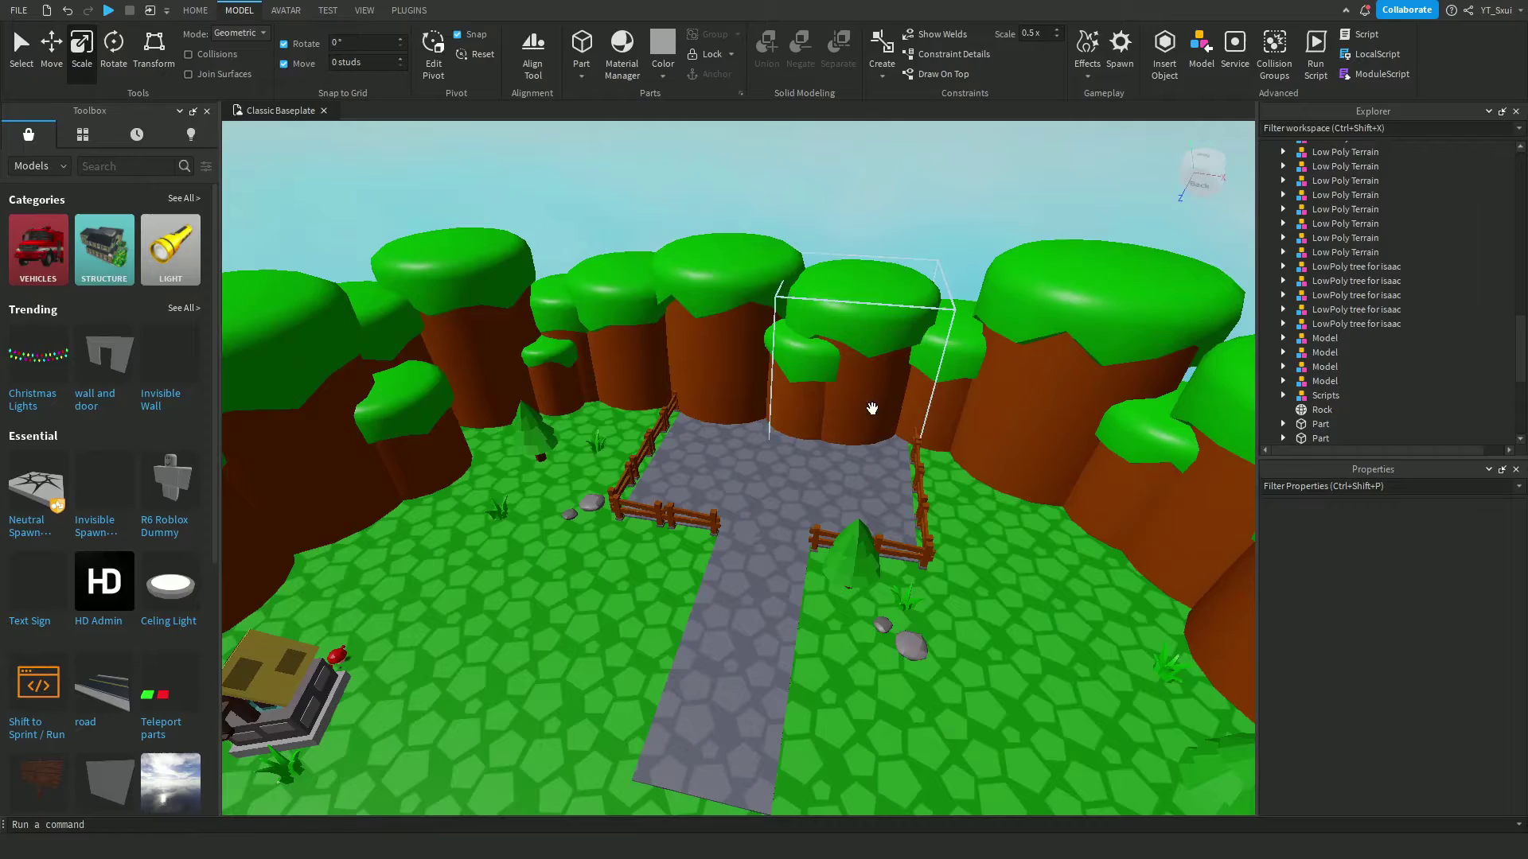
- Set the grass tuft on the open green ground inside the cliff ring
{"action": "left_click", "coordinate": [195, 10]}
{"action": "right_click_drag", "start_coordinate": [848, 151], "coordinate": [725, 479]}
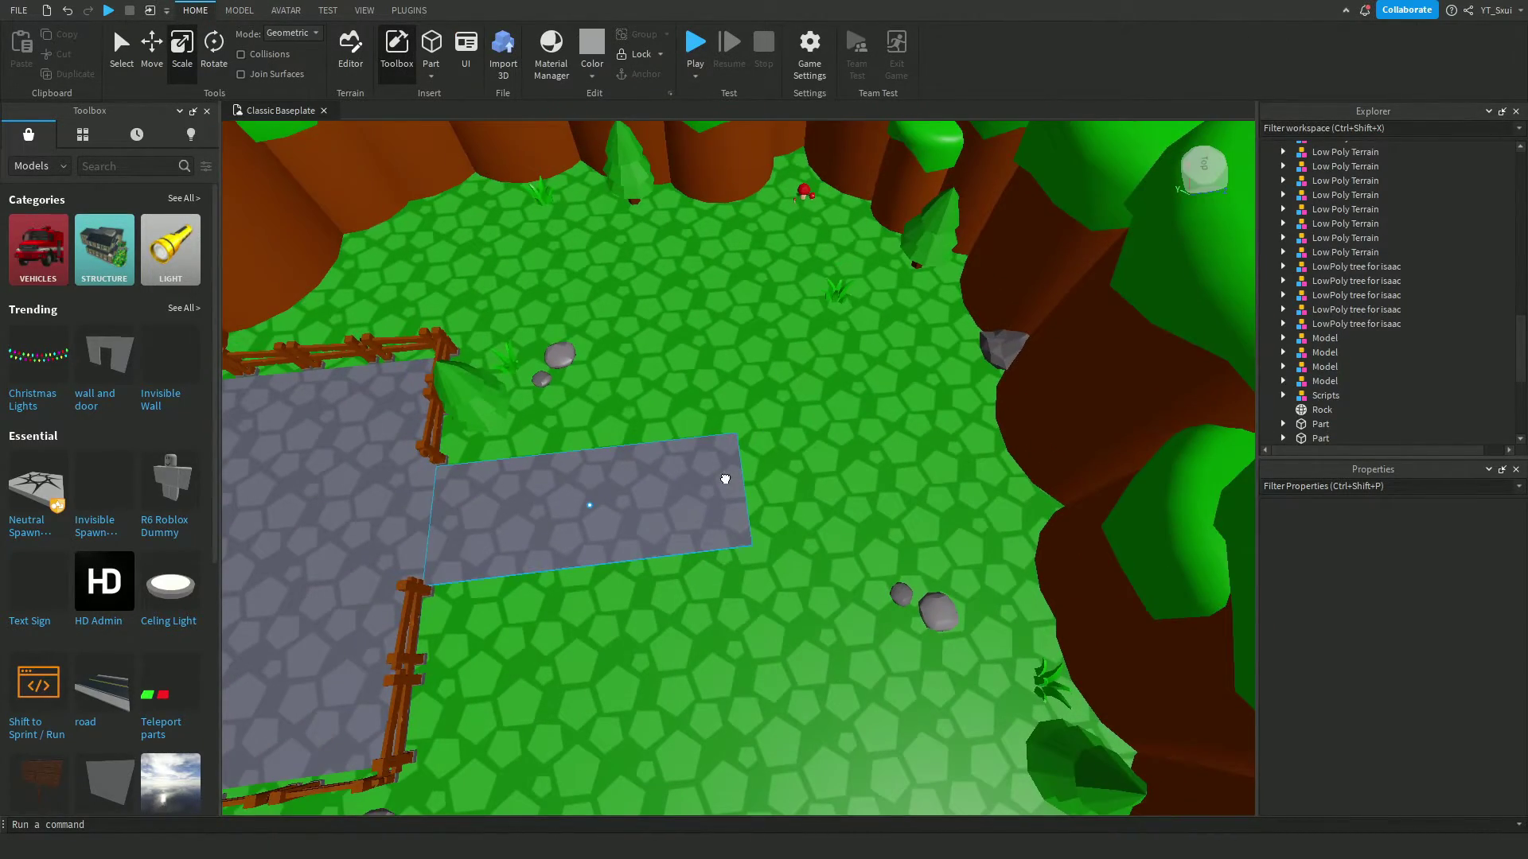
{"action": "left_click", "coordinate": [725, 479]}
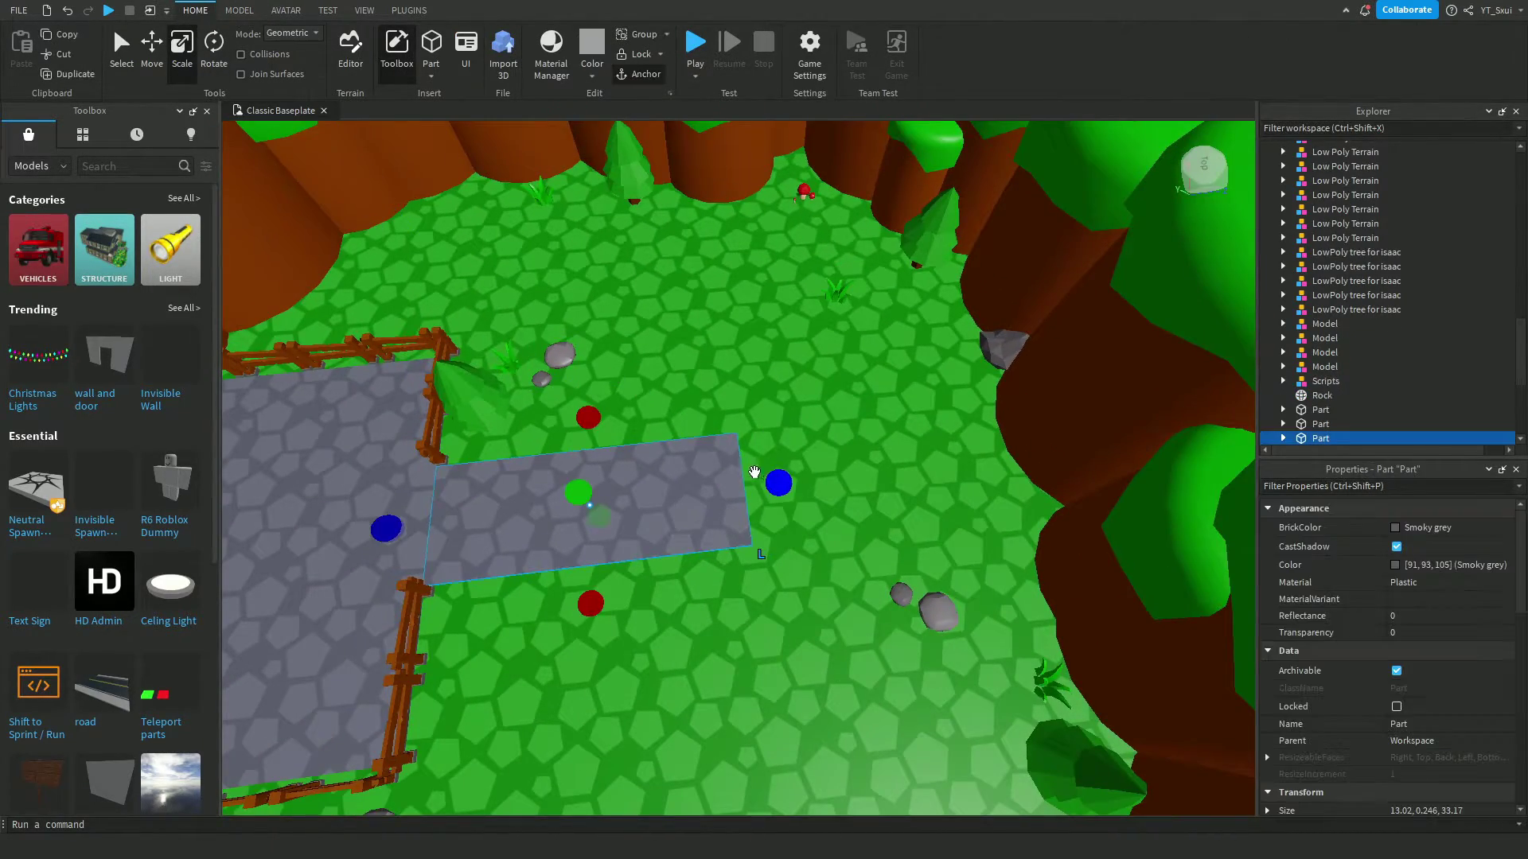
{"action": "scroll", "coordinate": [577, 481], "scroll_direction": "down", "scroll_amount": 5}
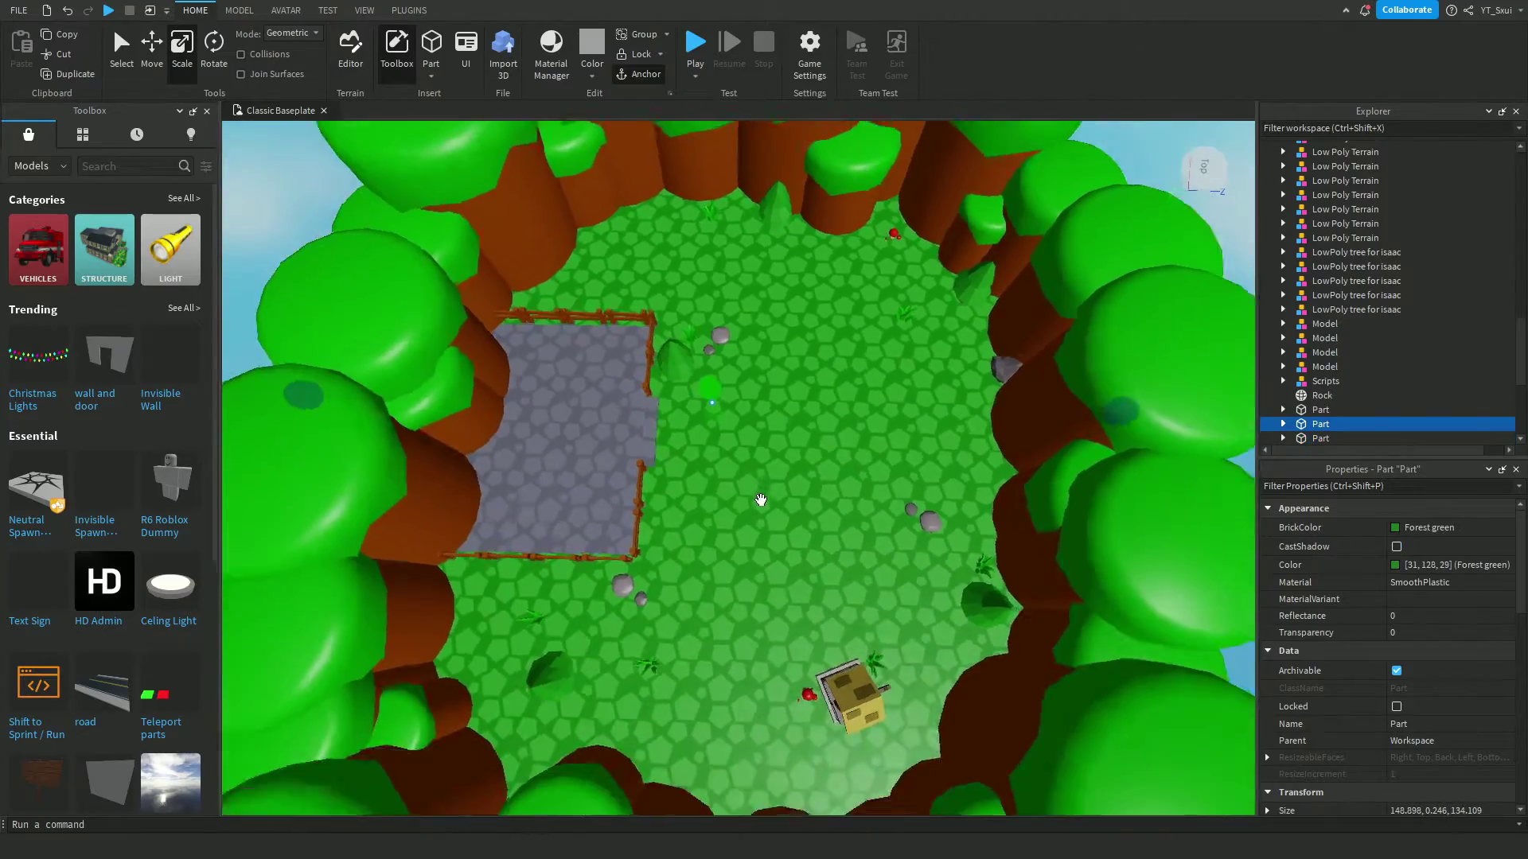
{"action": "left_click", "coordinate": [428, 374]}
{"action": "scroll", "coordinate": [932, 437], "scroll_direction": "up", "scroll_amount": 5}
{"action": "scroll", "coordinate": [805, 419], "scroll_direction": "up", "scroll_amount": 8}
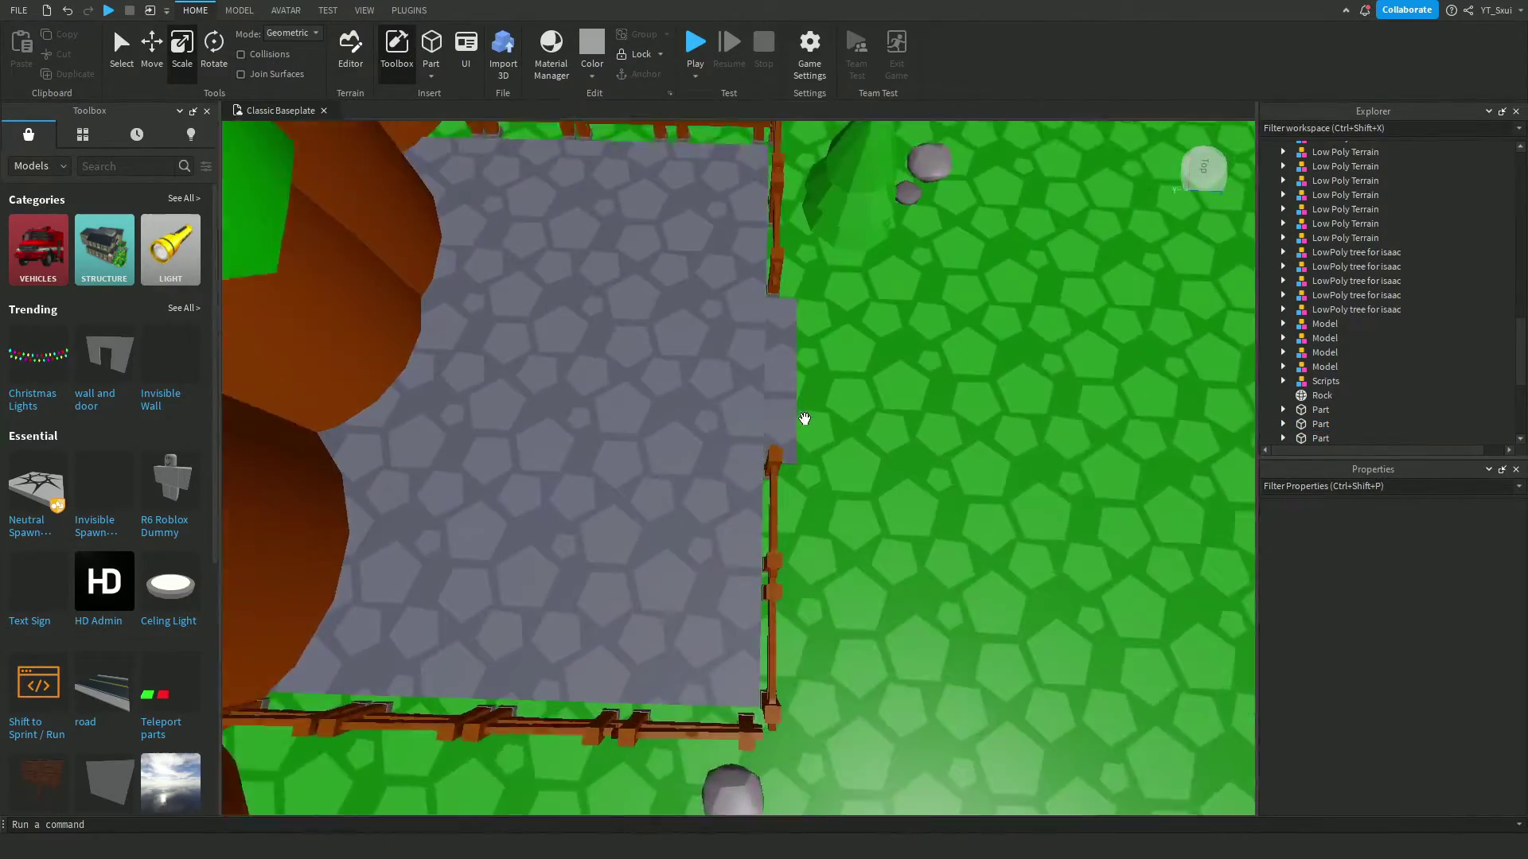
{"action": "scroll", "coordinate": [880, 417], "scroll_direction": "down", "scroll_amount": 6}
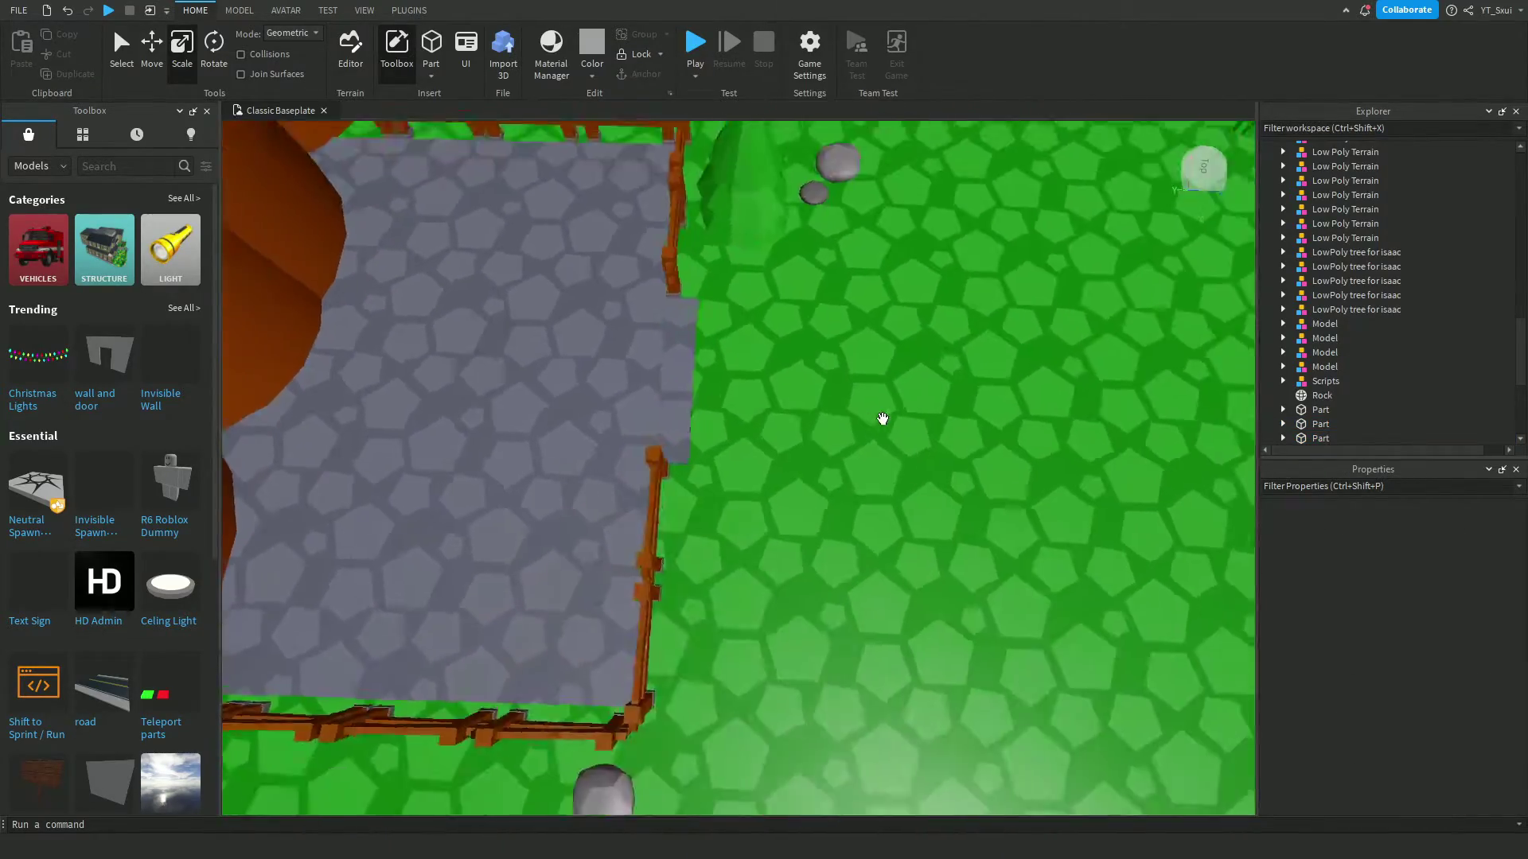
{"action": "scroll", "coordinate": [839, 400], "scroll_direction": "up", "scroll_amount": 8}
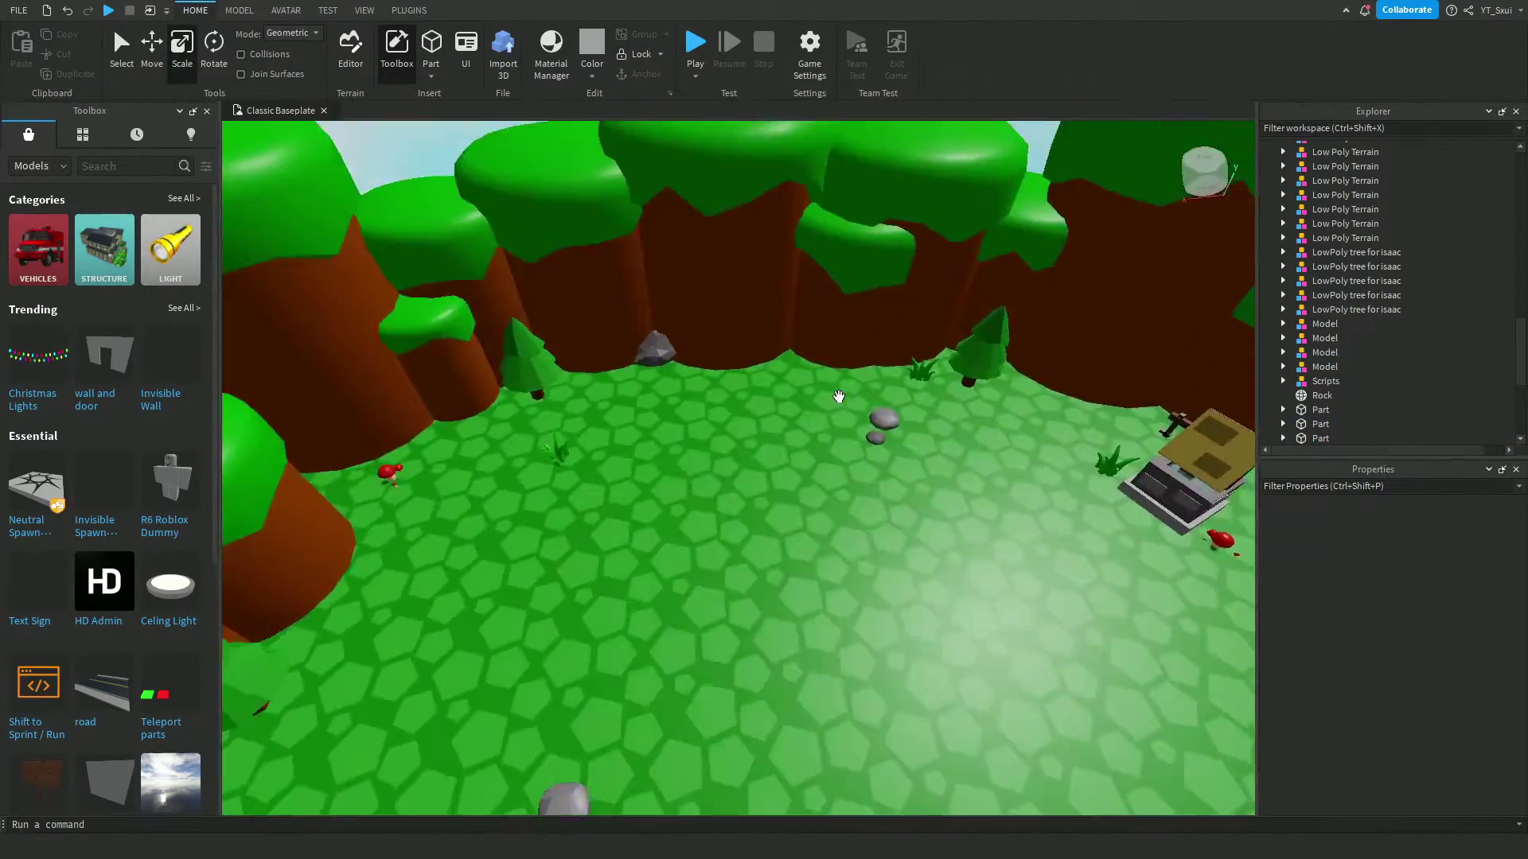
{"action": "right_click_drag", "start_coordinate": [838, 397], "coordinate": [880, 392]}
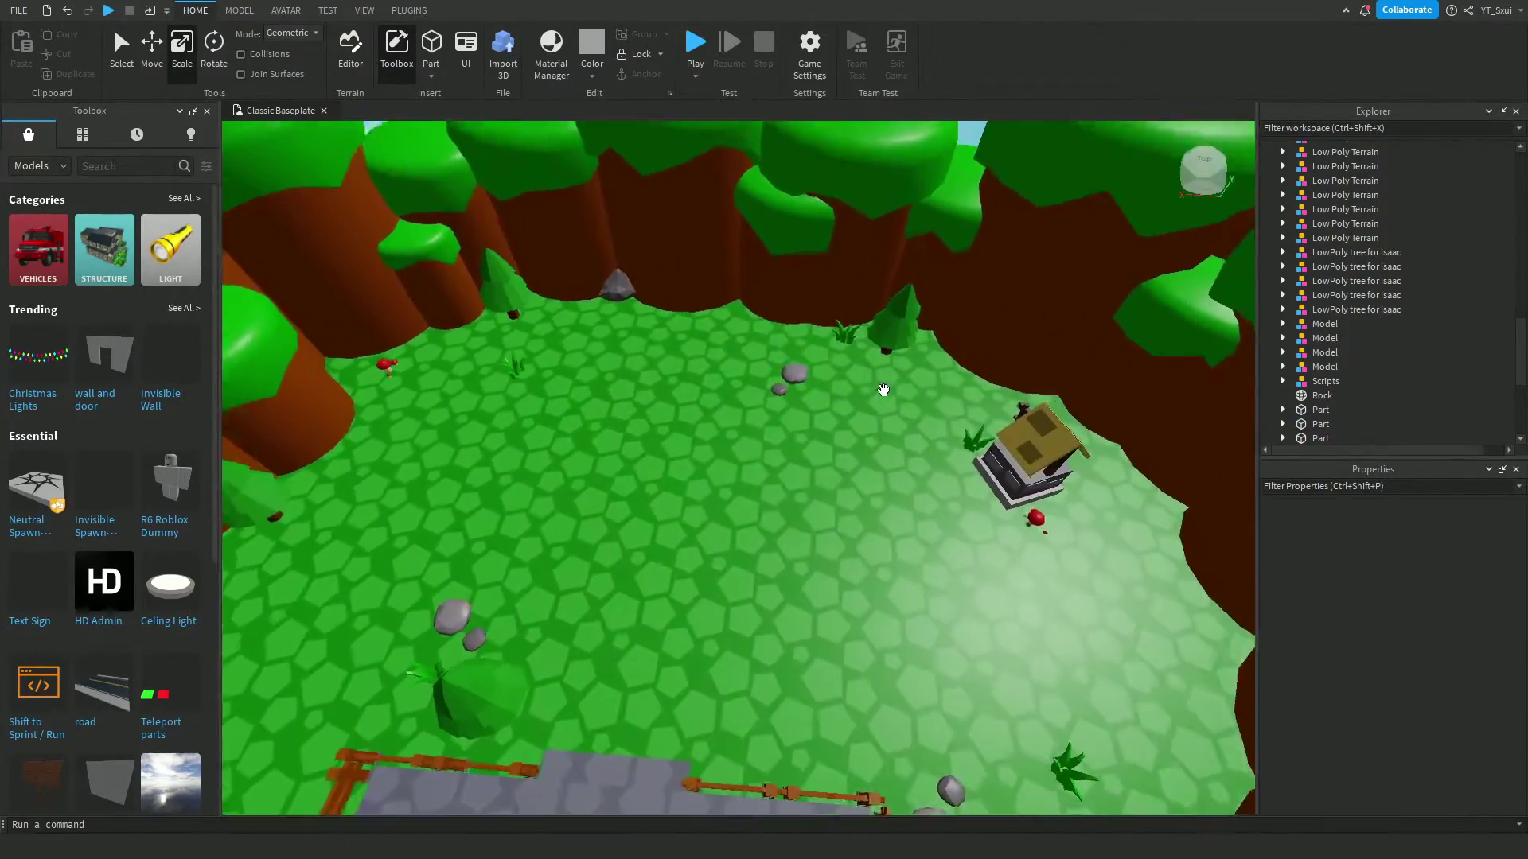
{"action": "left_click_drag", "start_coordinate": [846, 327], "coordinate": [628, 508]}
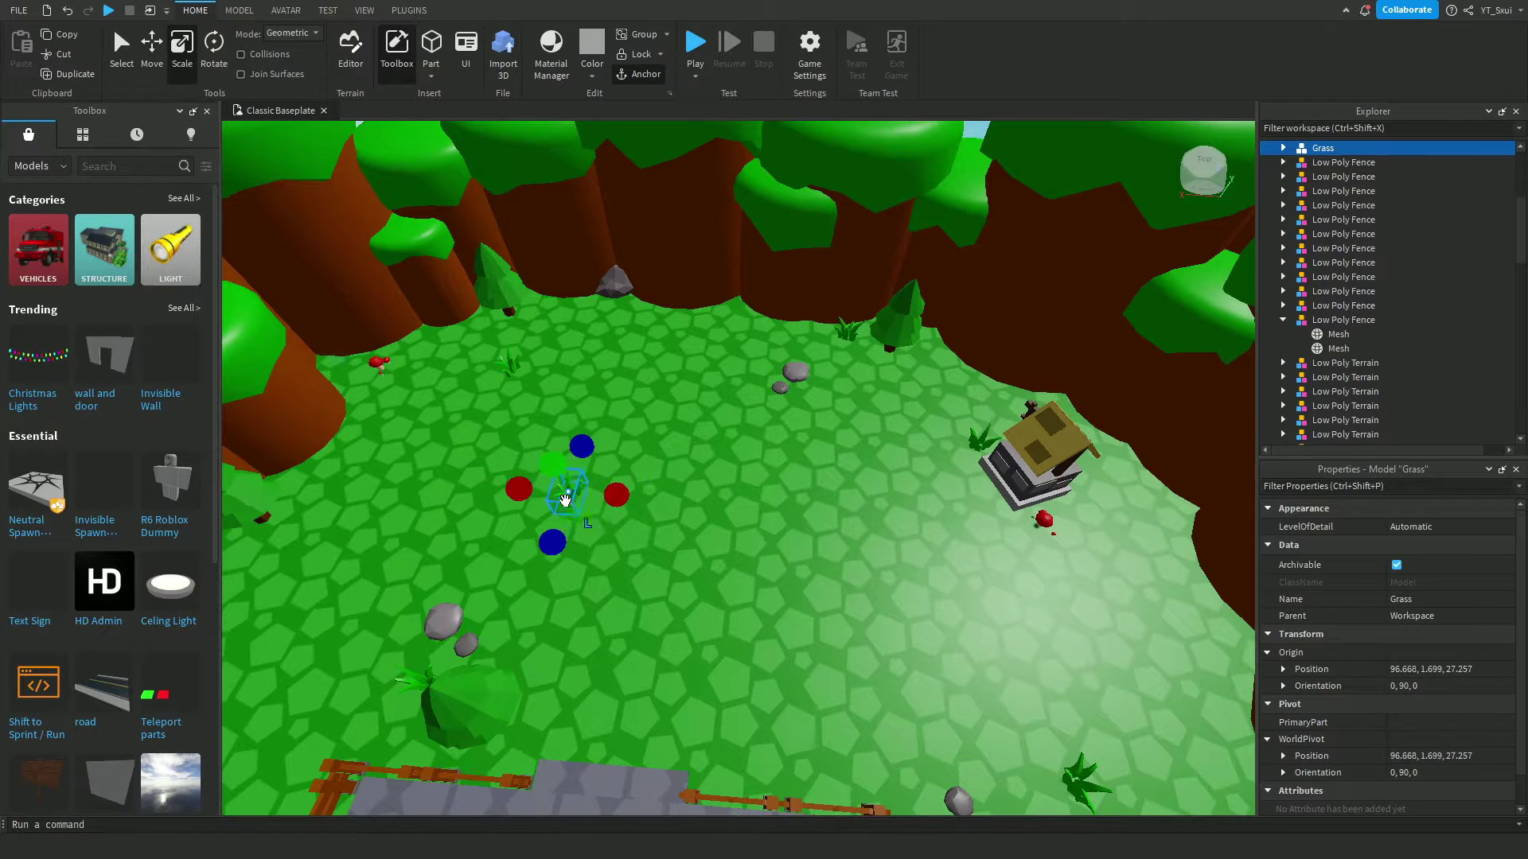
- Rotate the grass tuft a quarter turn with Ctrl+R
{"action": "key", "text": "ctrl+r"}
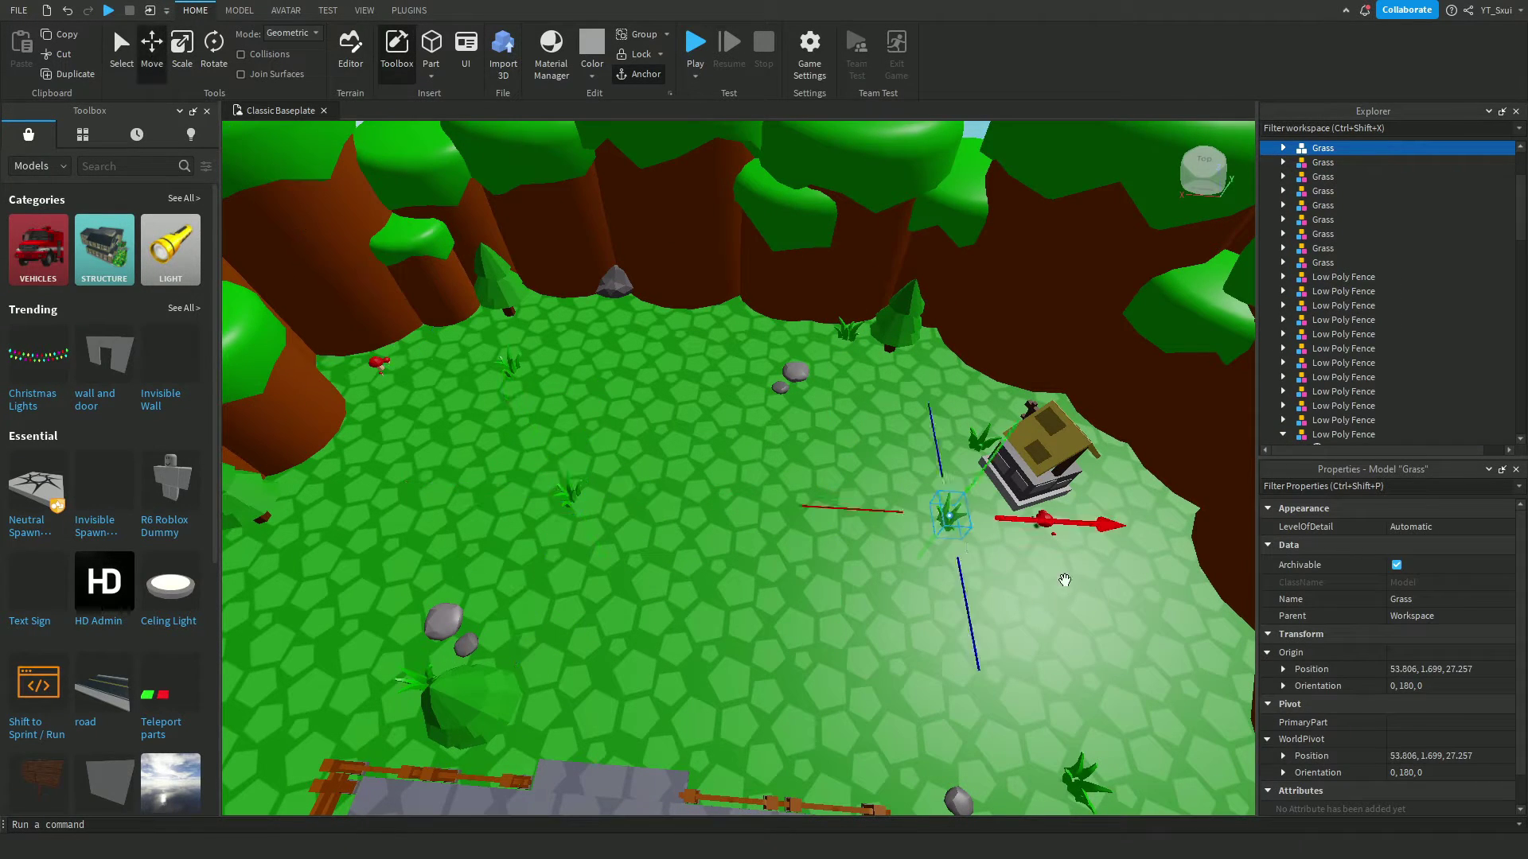
{"action": "left_click", "coordinate": [1052, 533]}
{"action": "scroll", "coordinate": [1072, 441], "scroll_direction": "down", "scroll_amount": 10}
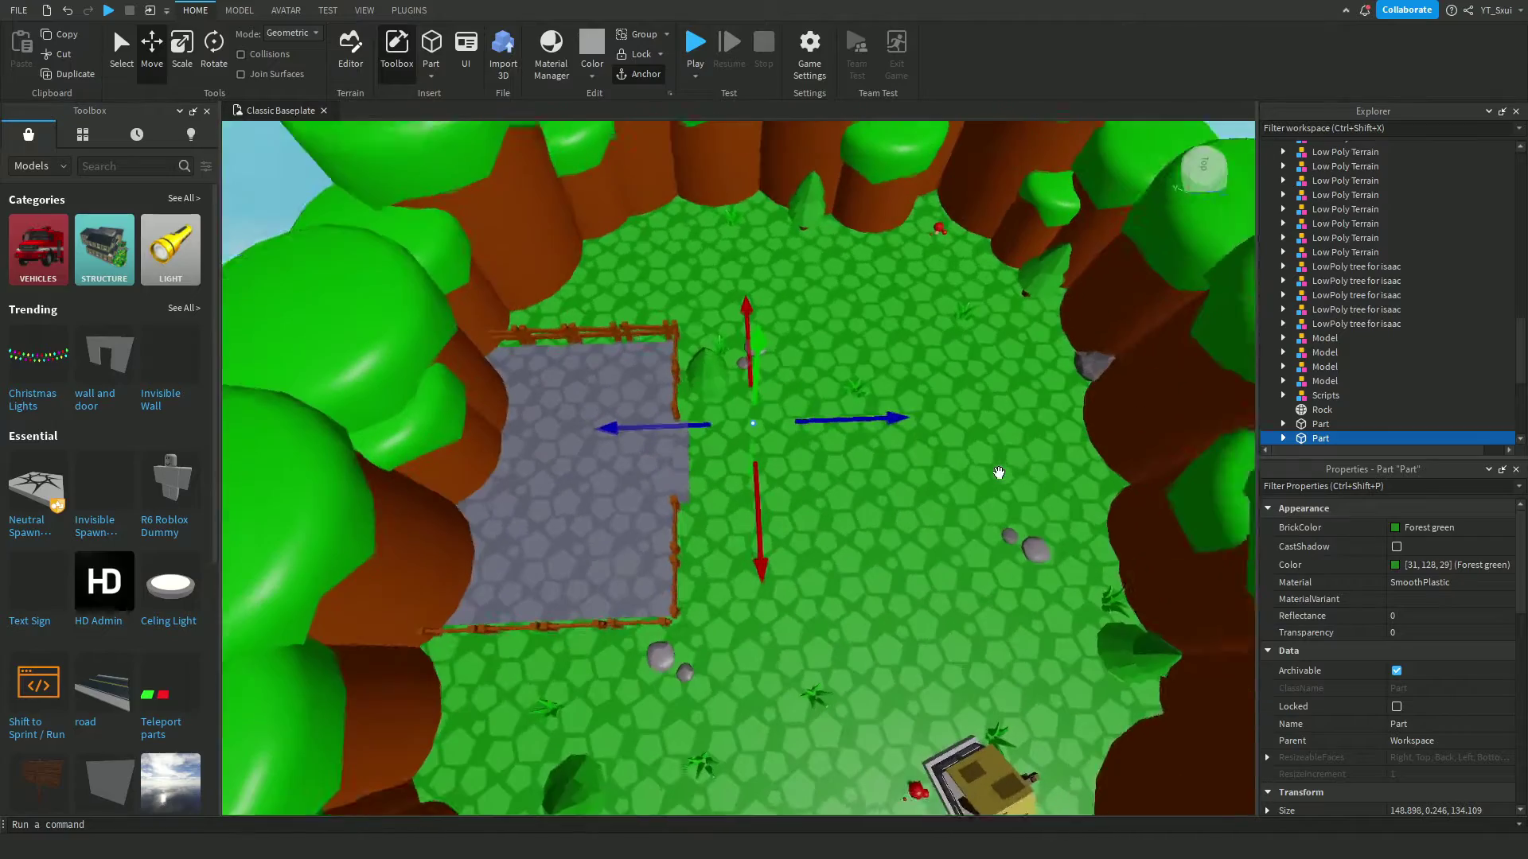
{"action": "scroll", "coordinate": [840, 368], "scroll_direction": "up", "scroll_amount": 8}
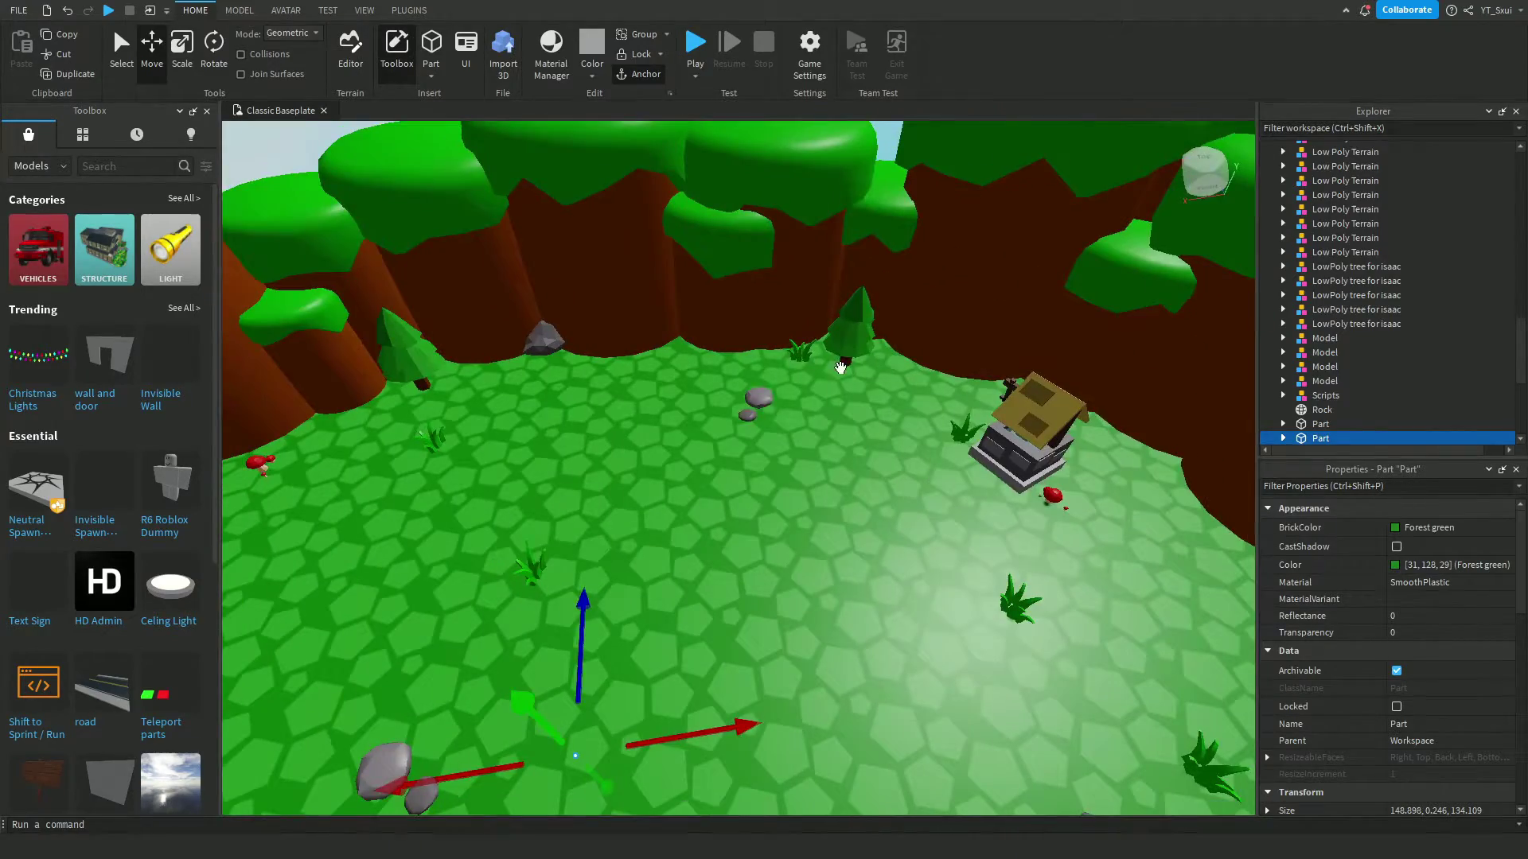
- Duplicate the small rock pair, place the copy beside the fenced plaza, and start a play test
{"action": "left_click", "coordinate": [758, 399]}
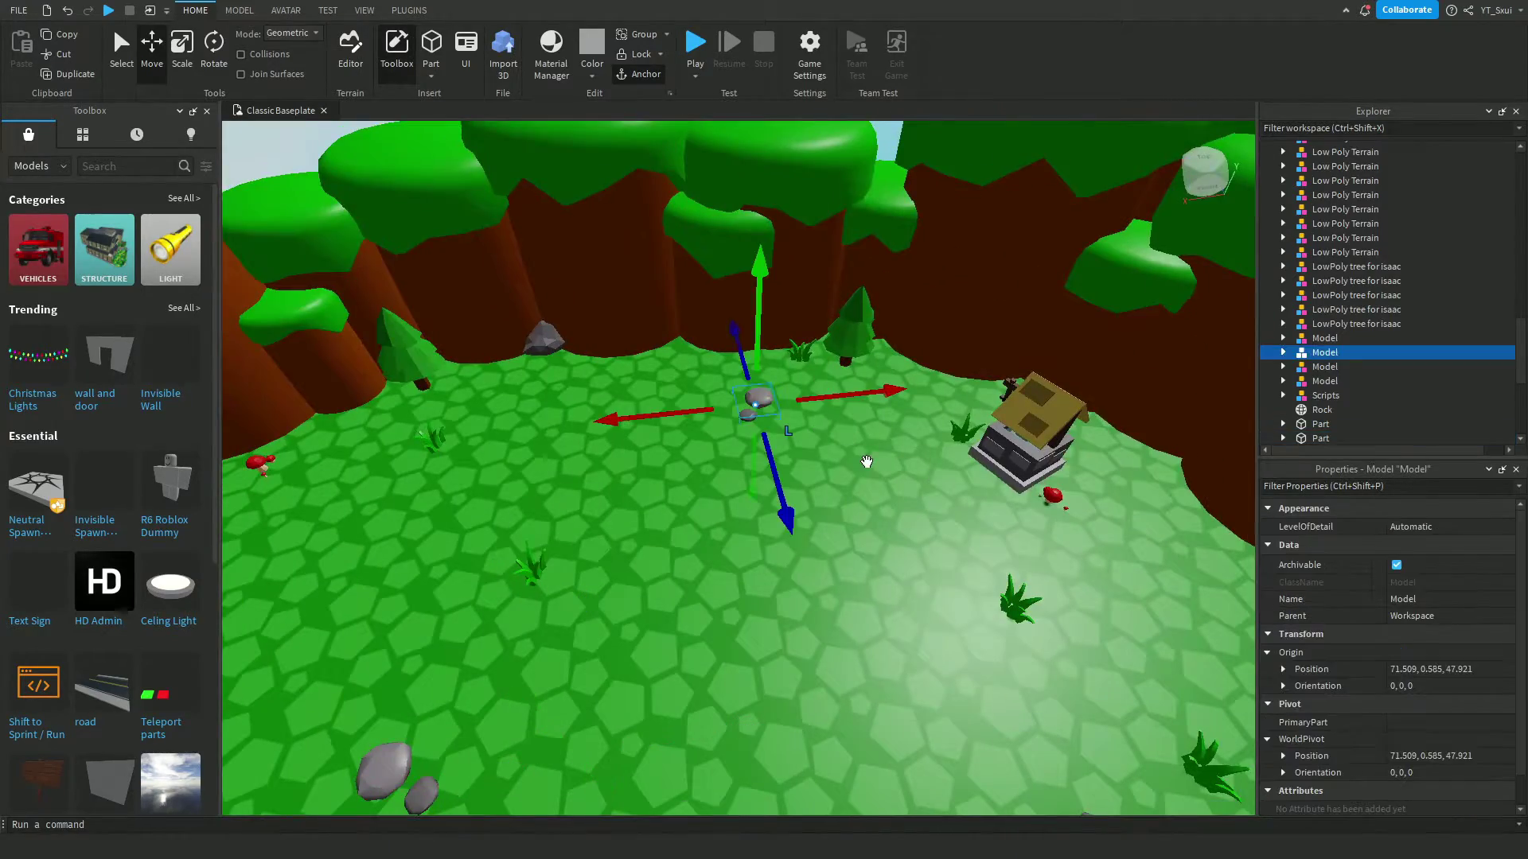
{"action": "key", "text": "ctrl+d"}
{"action": "left_click_drag", "start_coordinate": [847, 780], "coordinate": [804, 788]}
{"action": "right_click_drag", "start_coordinate": [804, 787], "coordinate": [807, 413]}
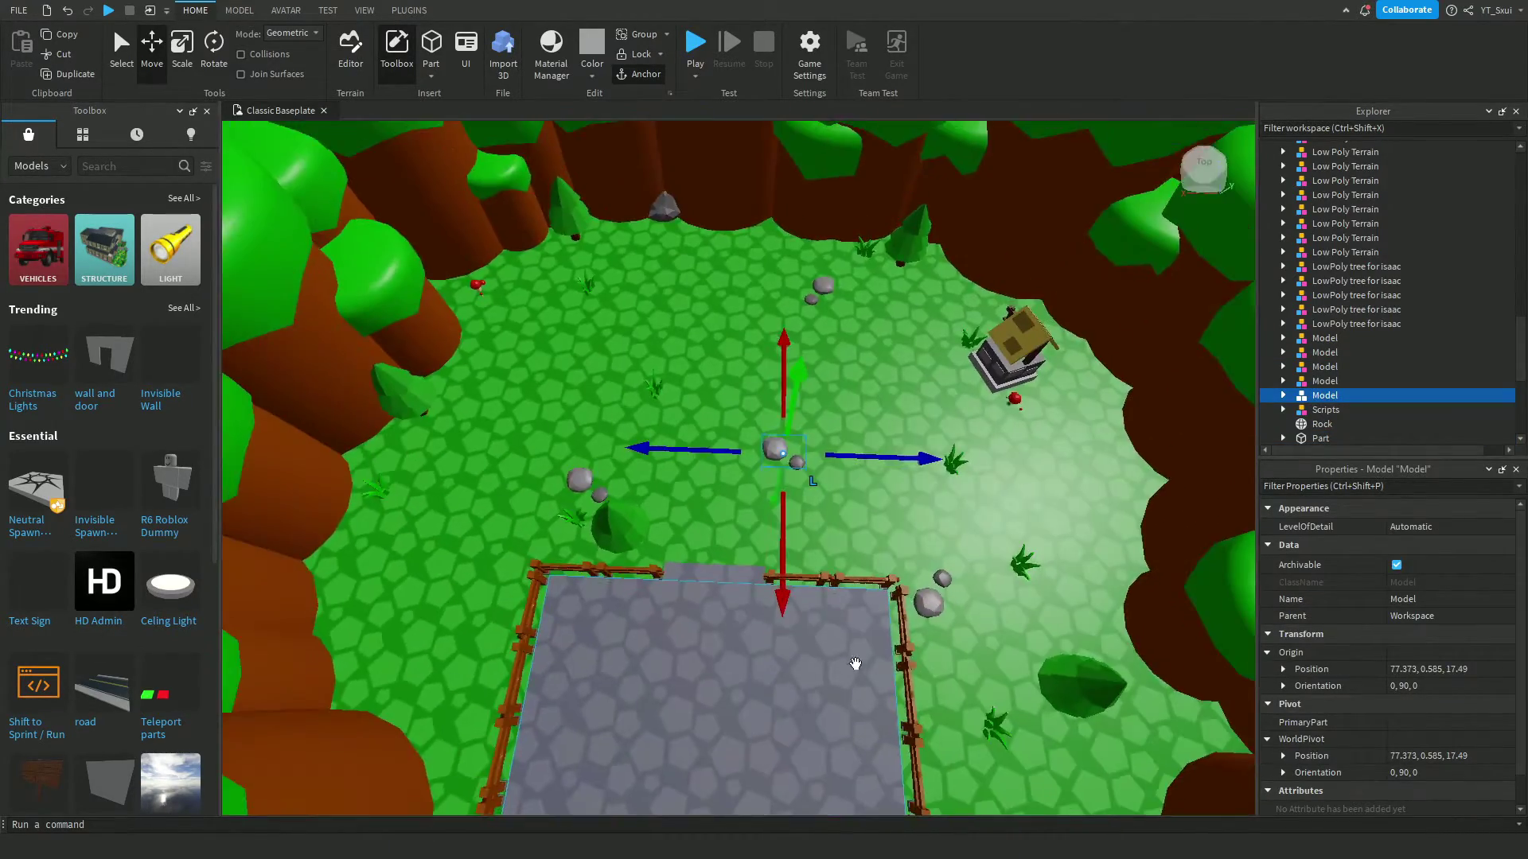
{"action": "left_click_drag", "start_coordinate": [548, 399], "coordinate": [525, 581]}
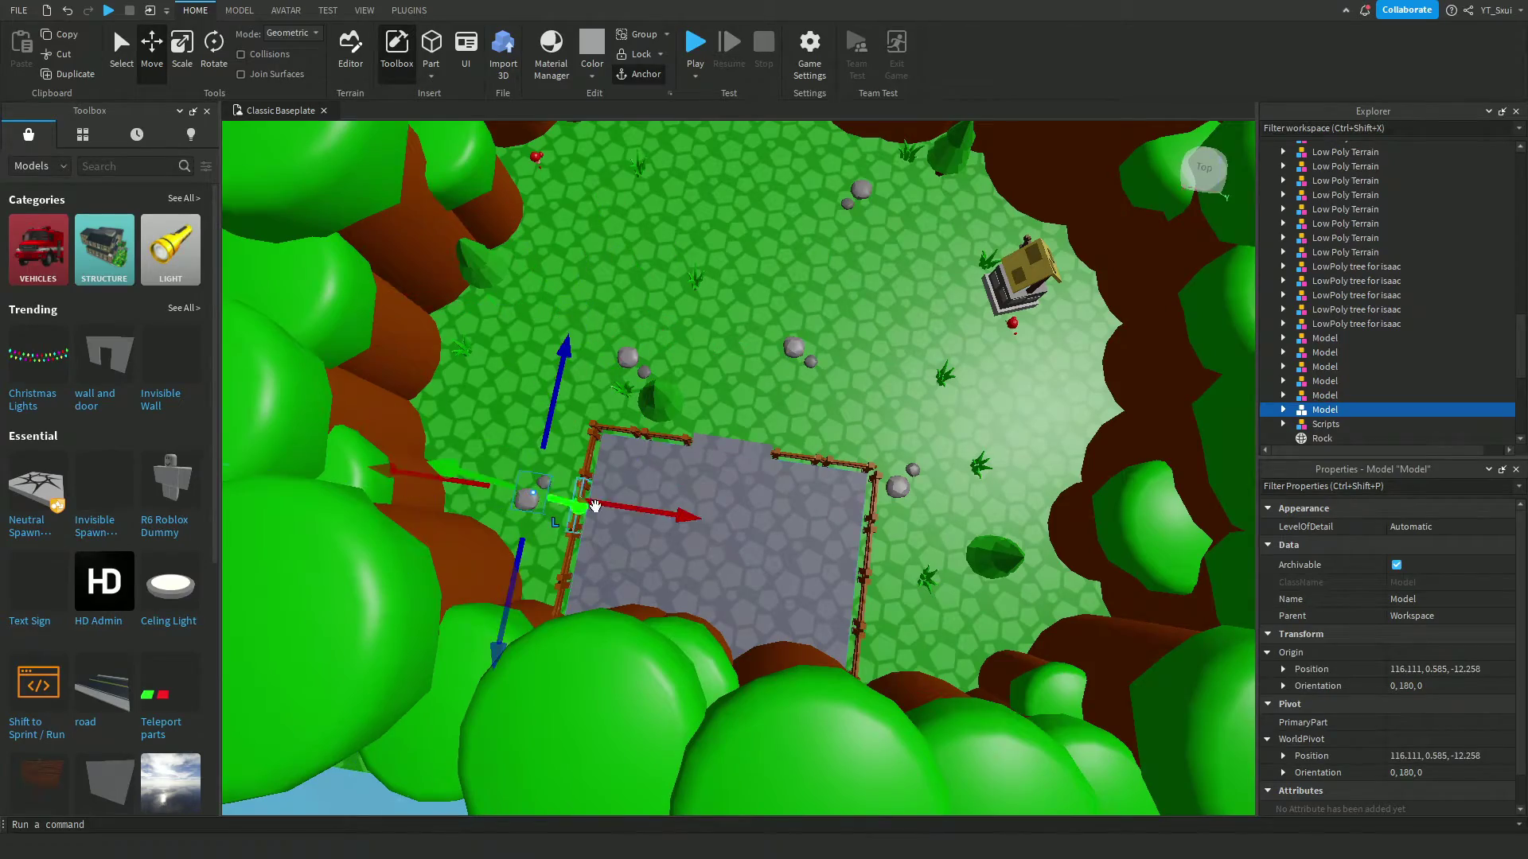
{"action": "right_click_drag", "start_coordinate": [526, 581], "coordinate": [710, 381]}
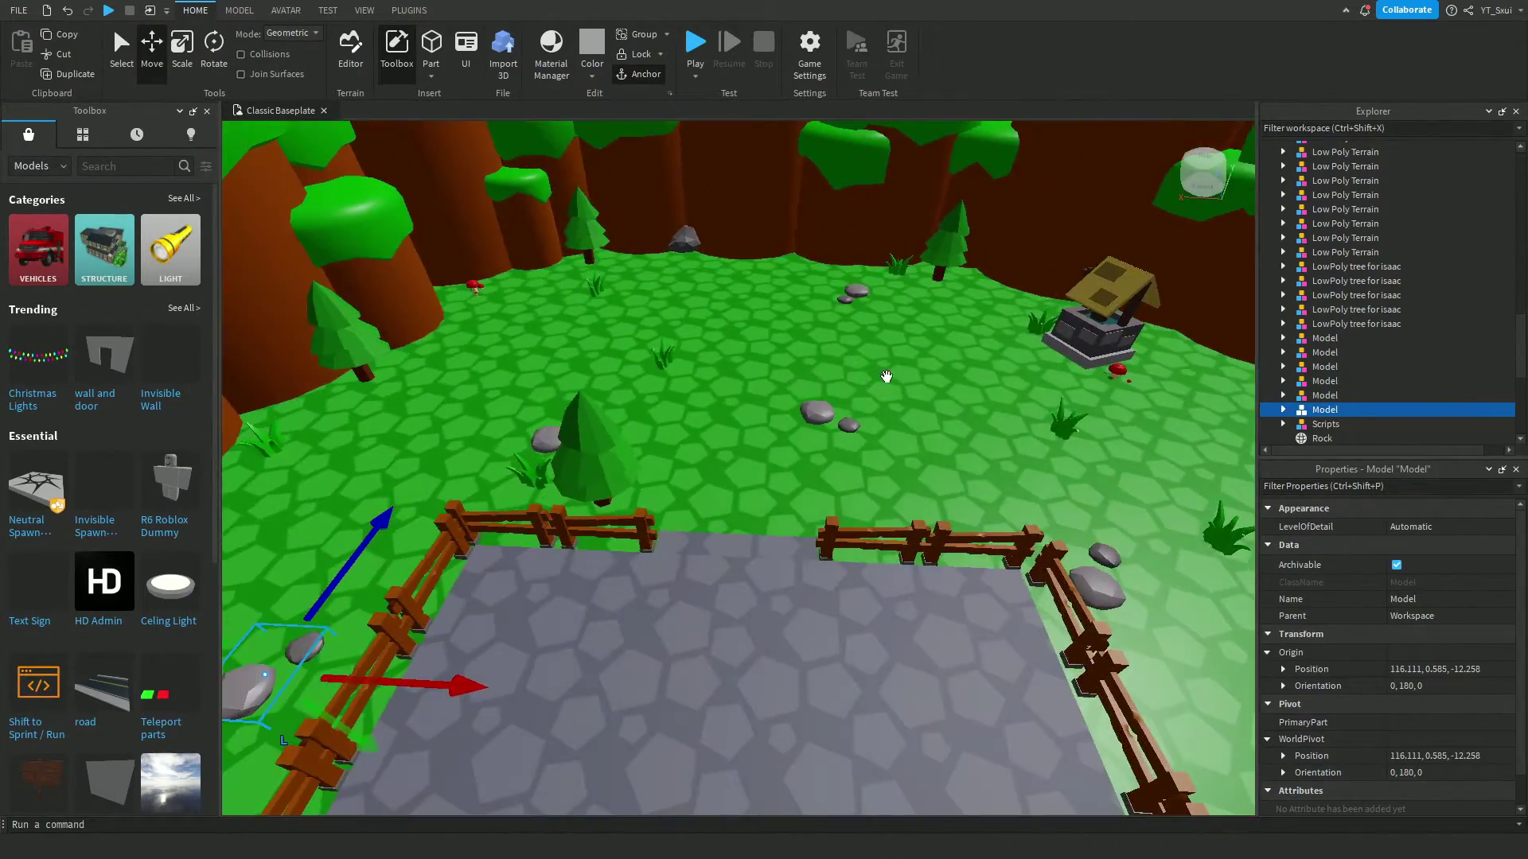
{"action": "scroll", "coordinate": [886, 375], "scroll_direction": "down", "scroll_amount": 3}
{"action": "right_click_drag", "start_coordinate": [886, 375], "coordinate": [682, 187]}
{"action": "left_click", "coordinate": [696, 48]}
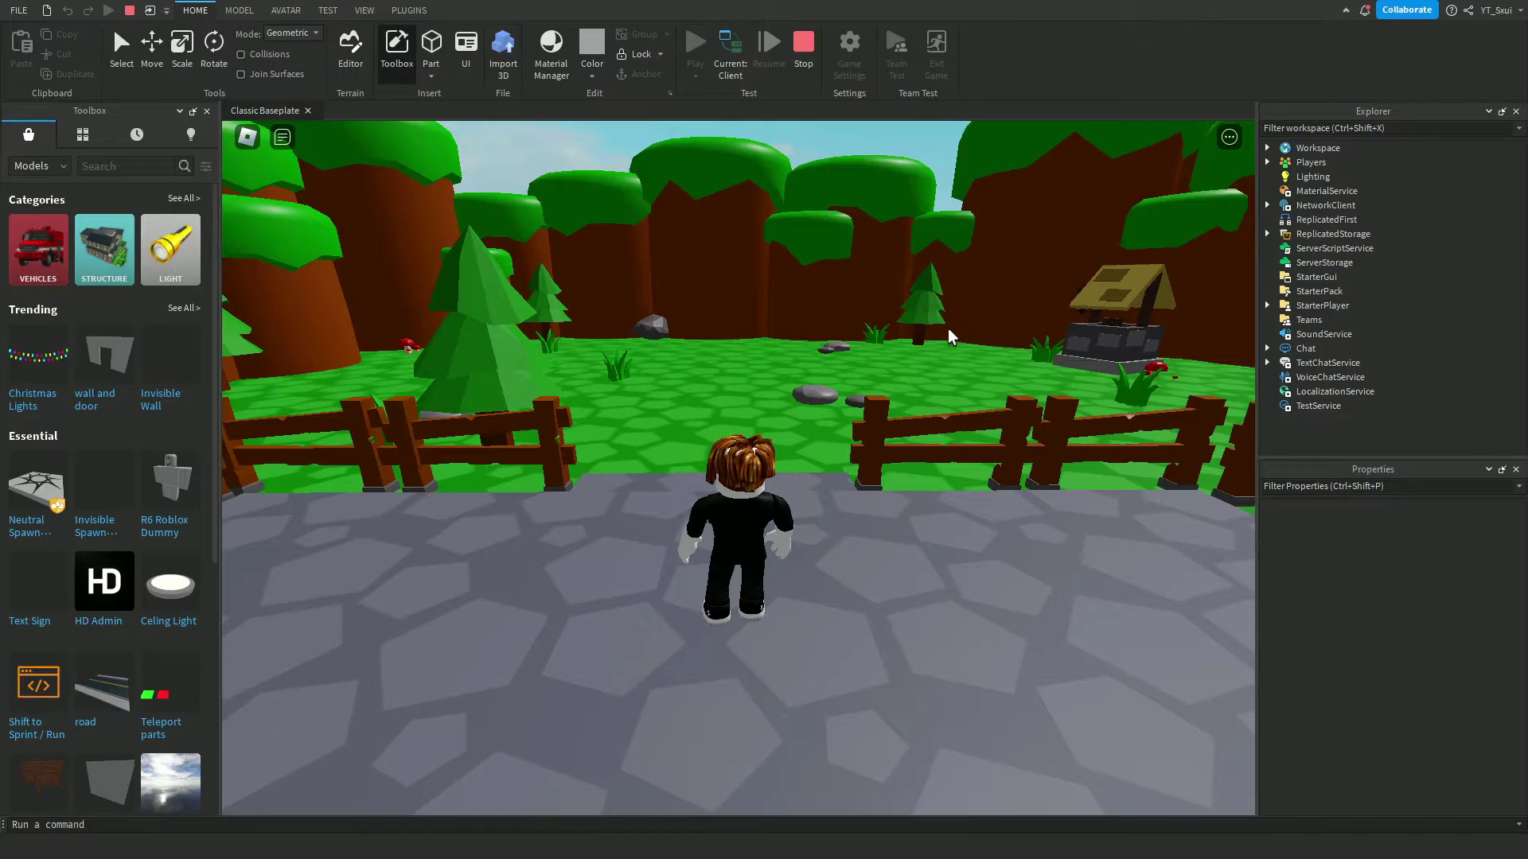
- Run the avatar along the fence and cliff wall, past the well and trees
{"action": "key", "text": "w"}
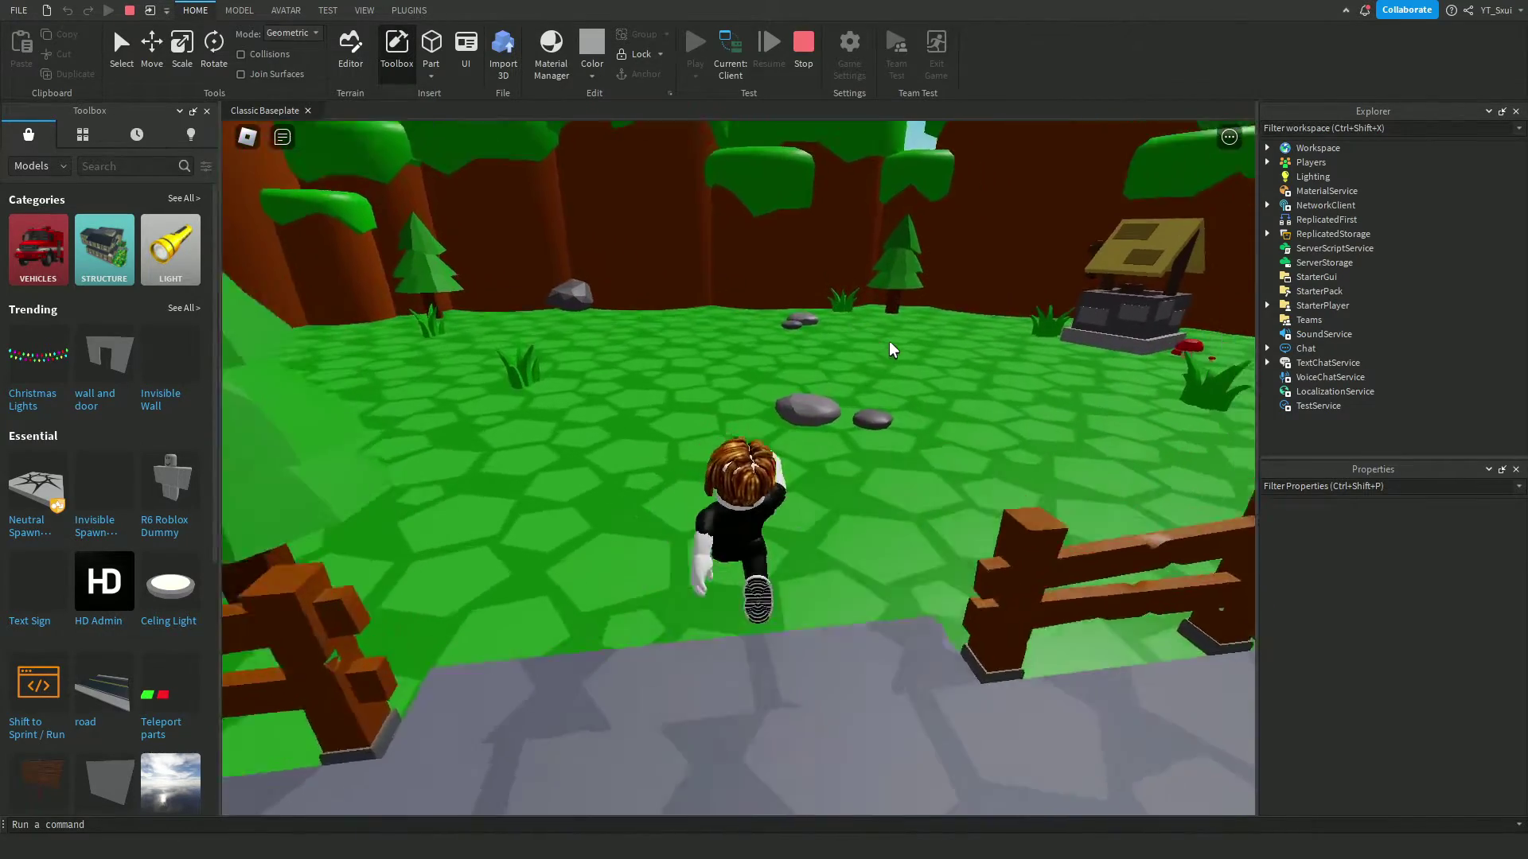
{"action": "key", "text": "a"}
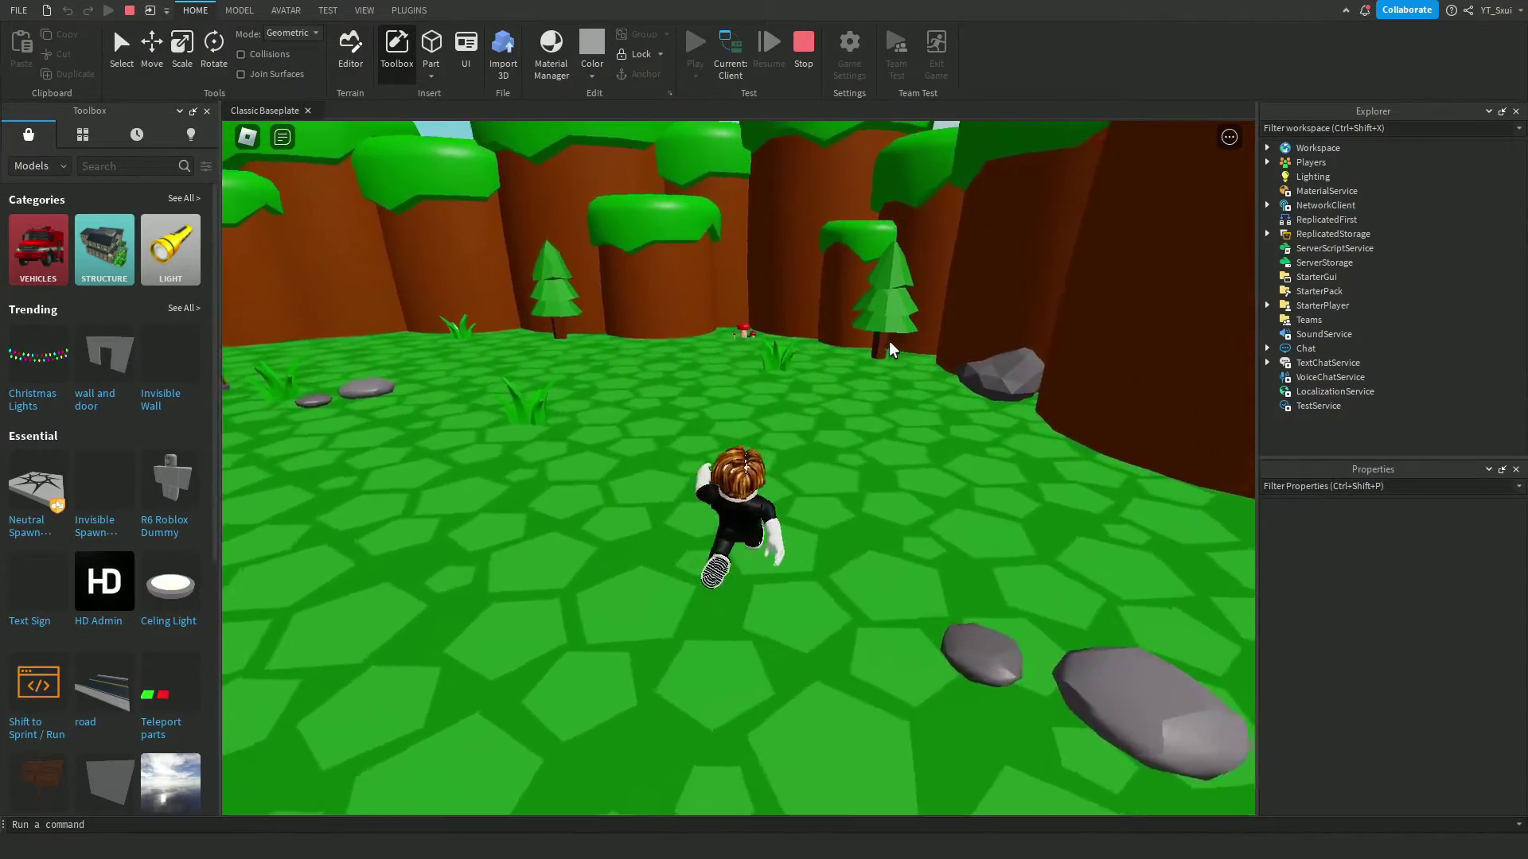
{"action": "key", "text": "a"}
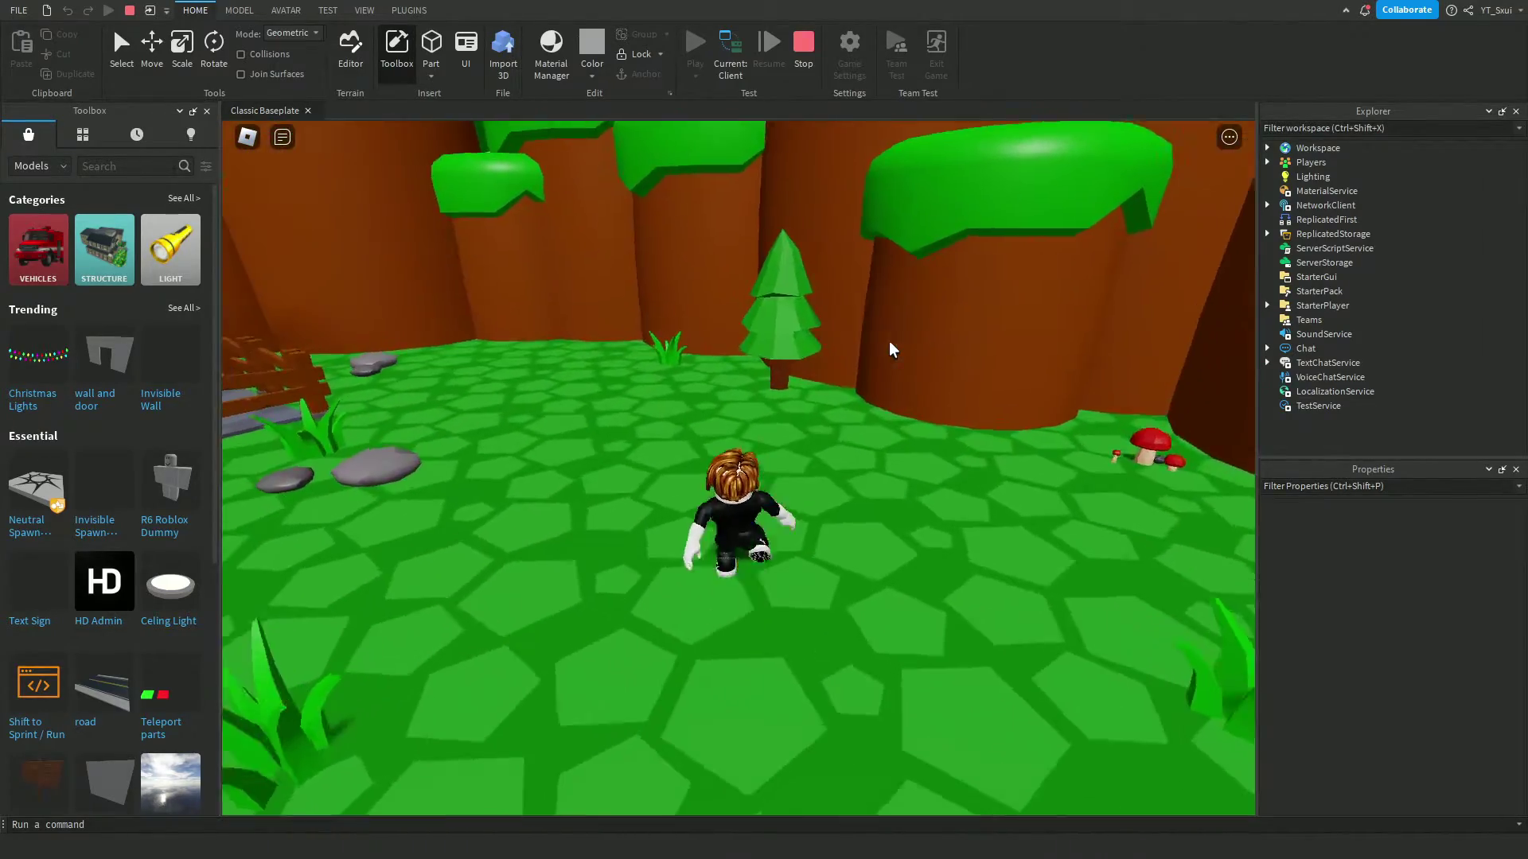
{"action": "key", "text": "a"}
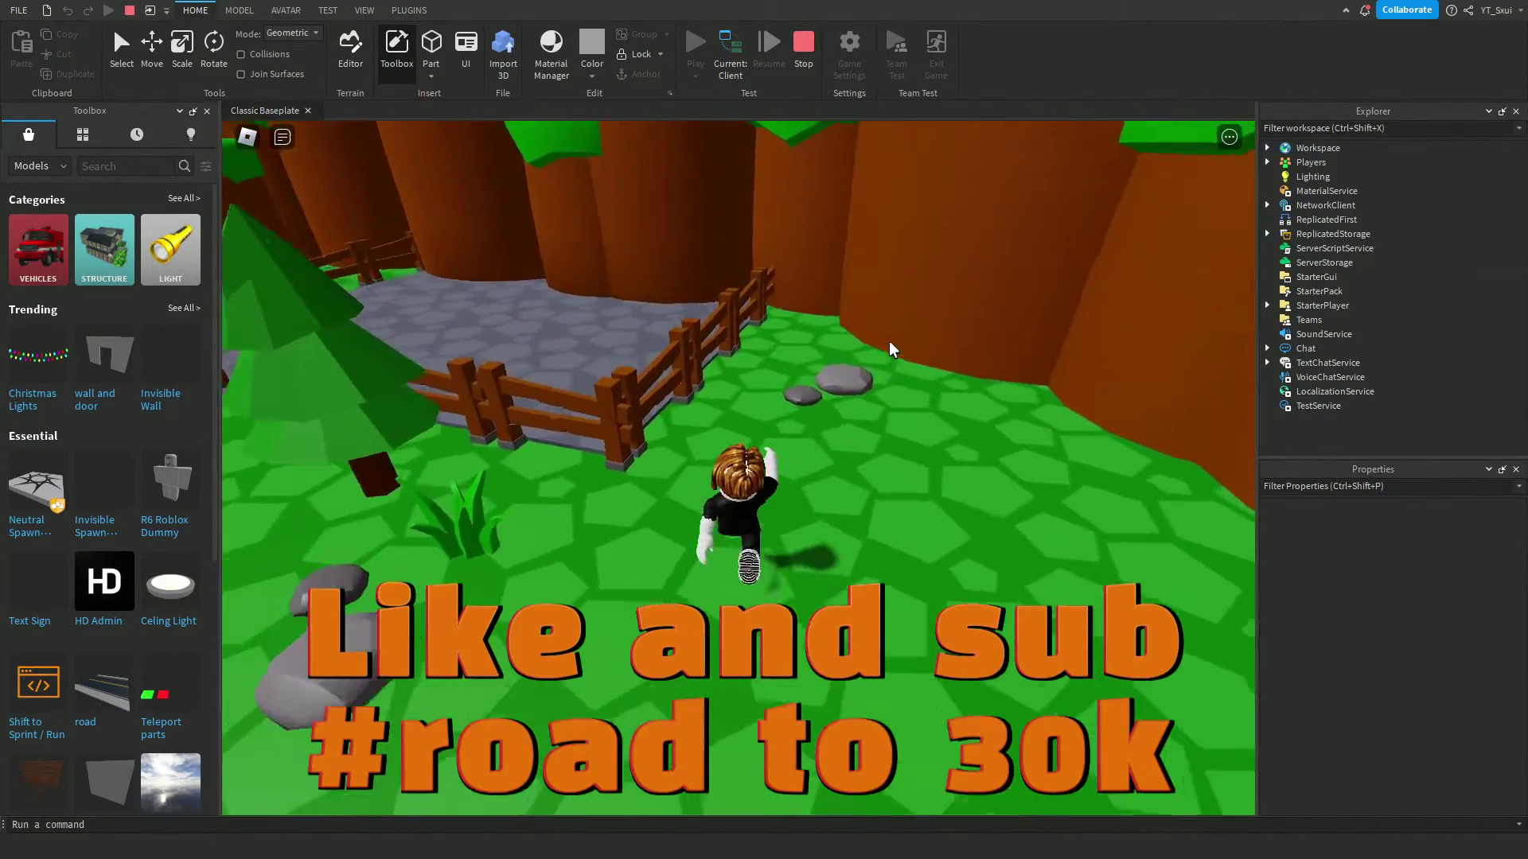
{"action": "key", "text": "a"}
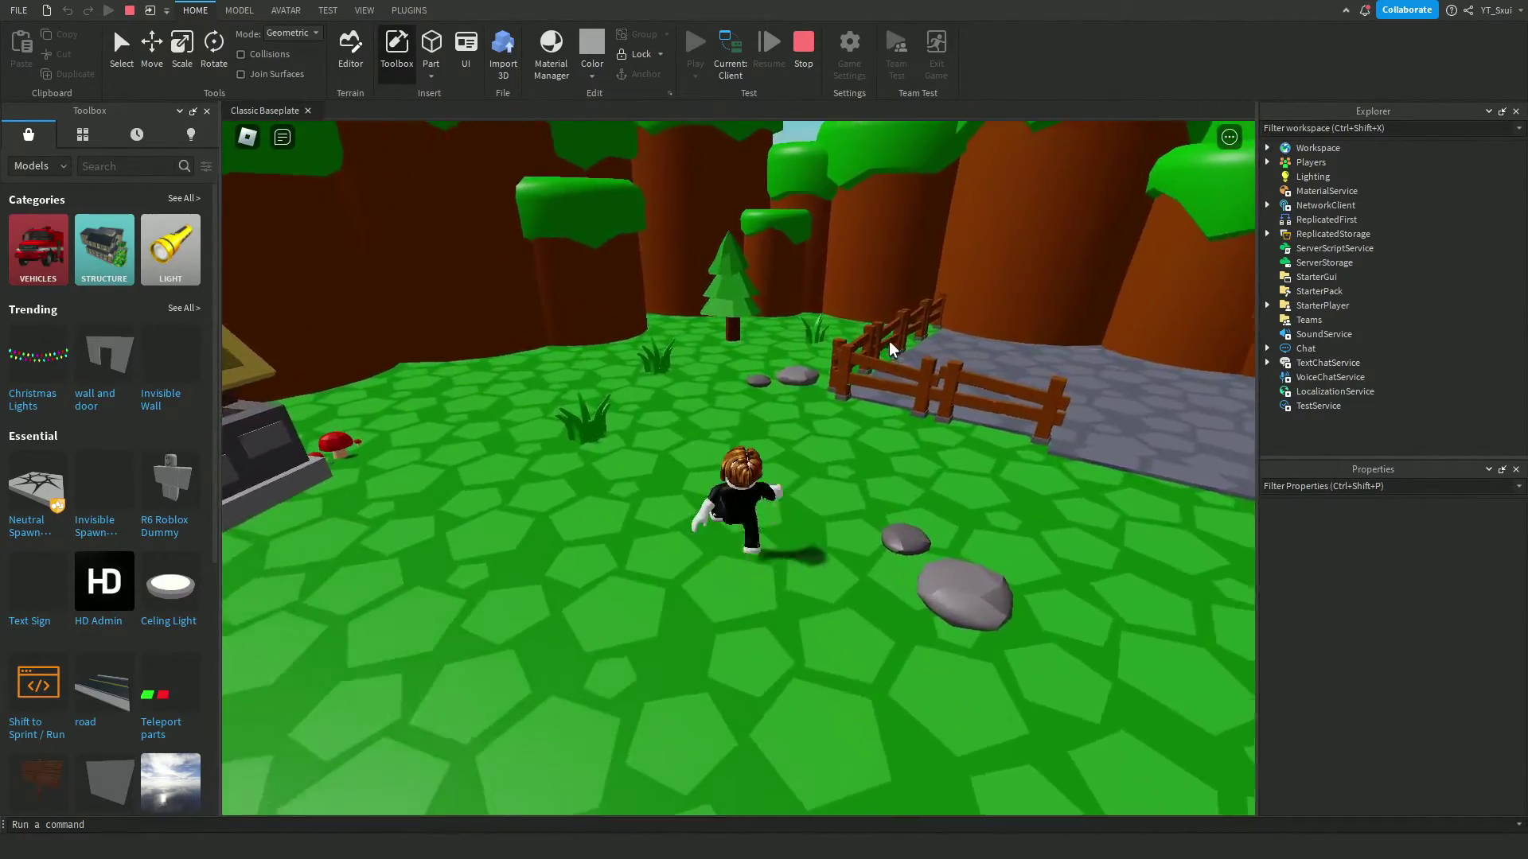
{"action": "key", "text": "a"}
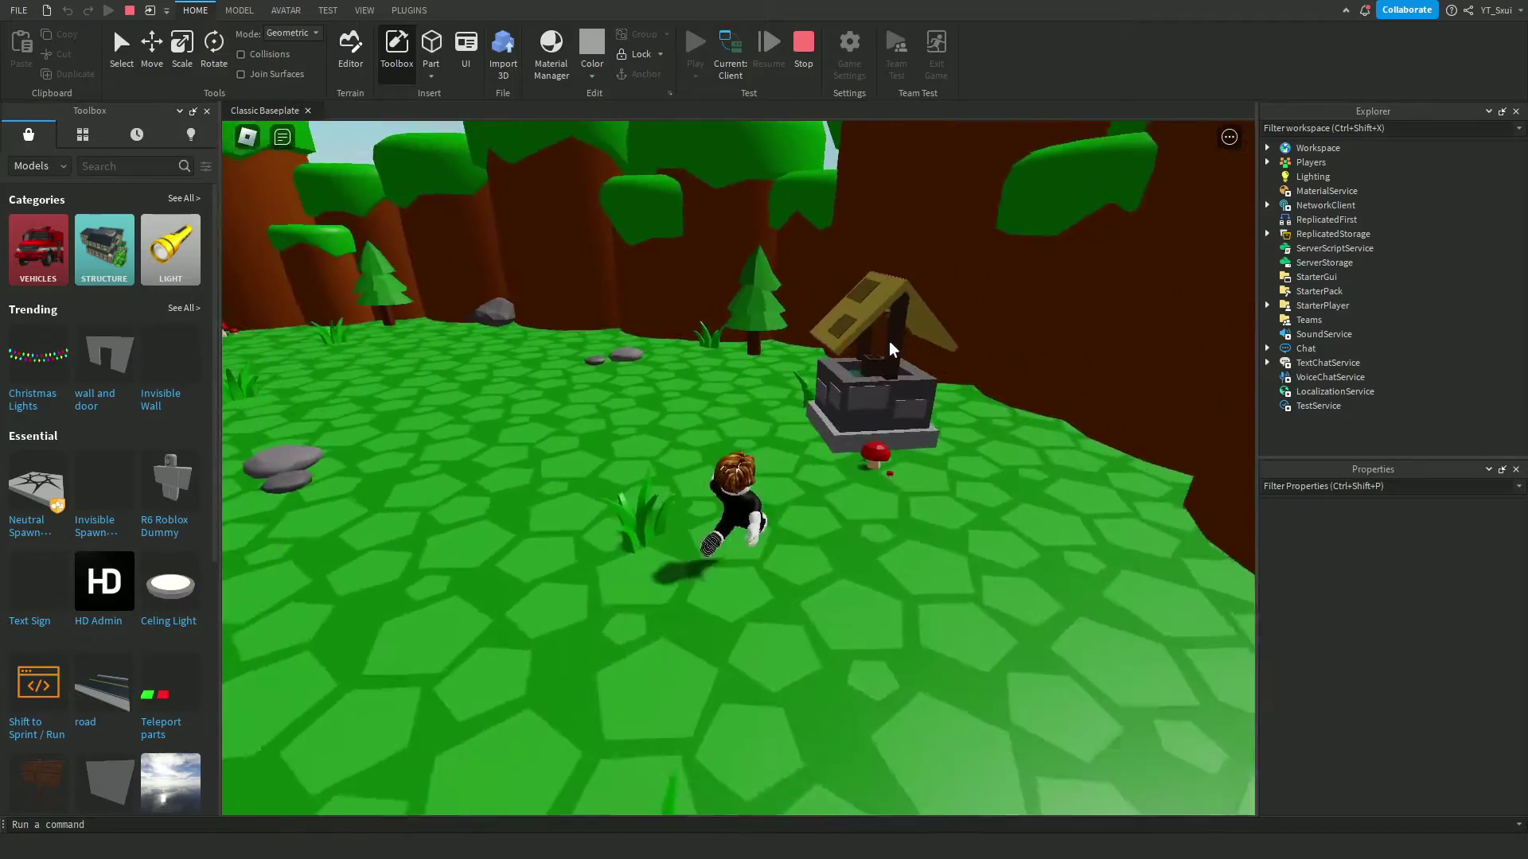
{"action": "key", "text": "a"}
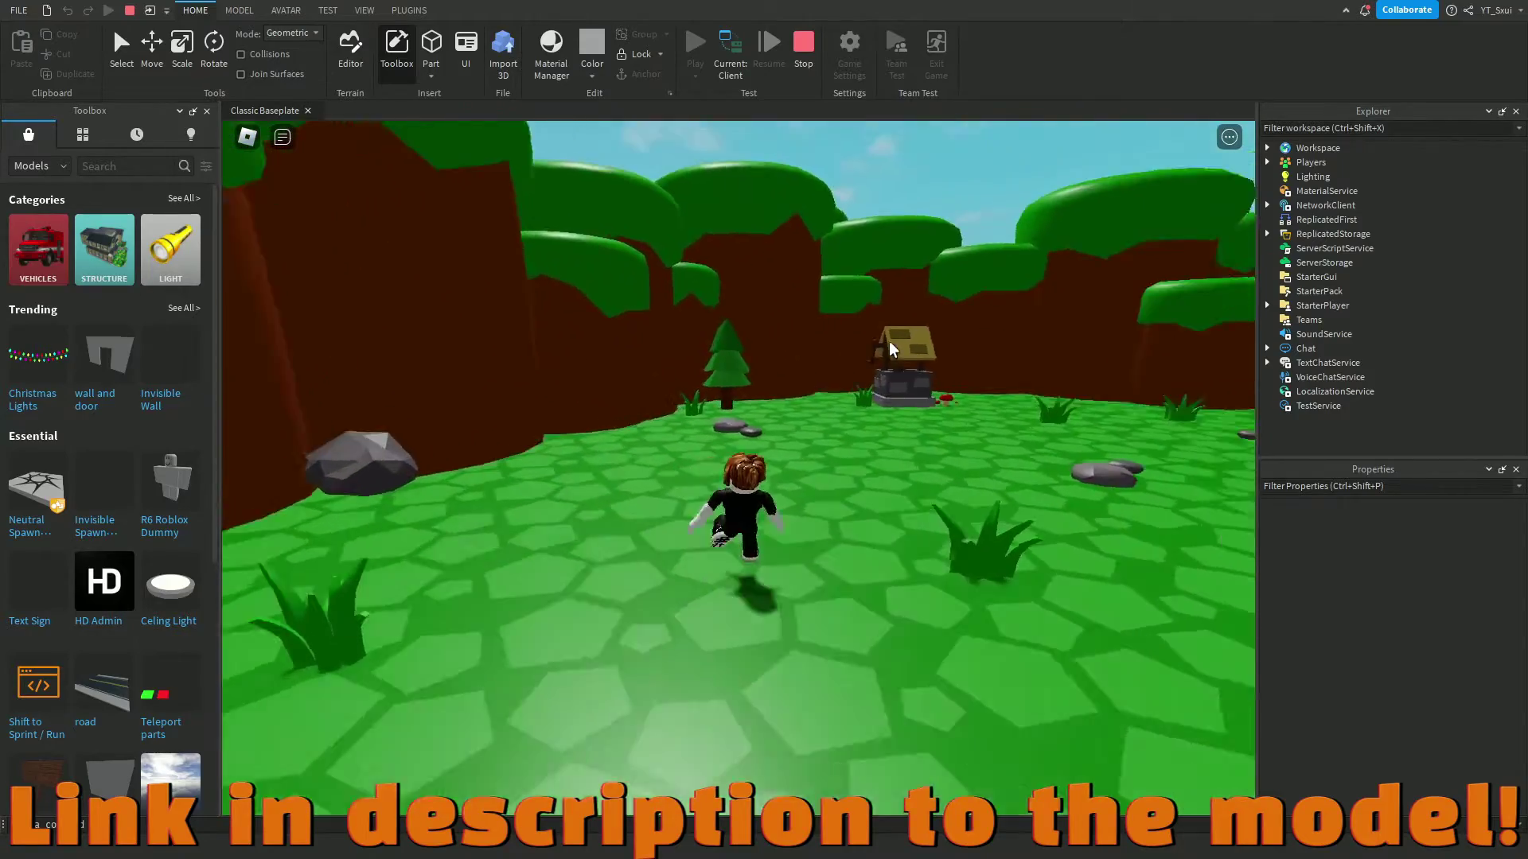
{"action": "key", "text": "d"}
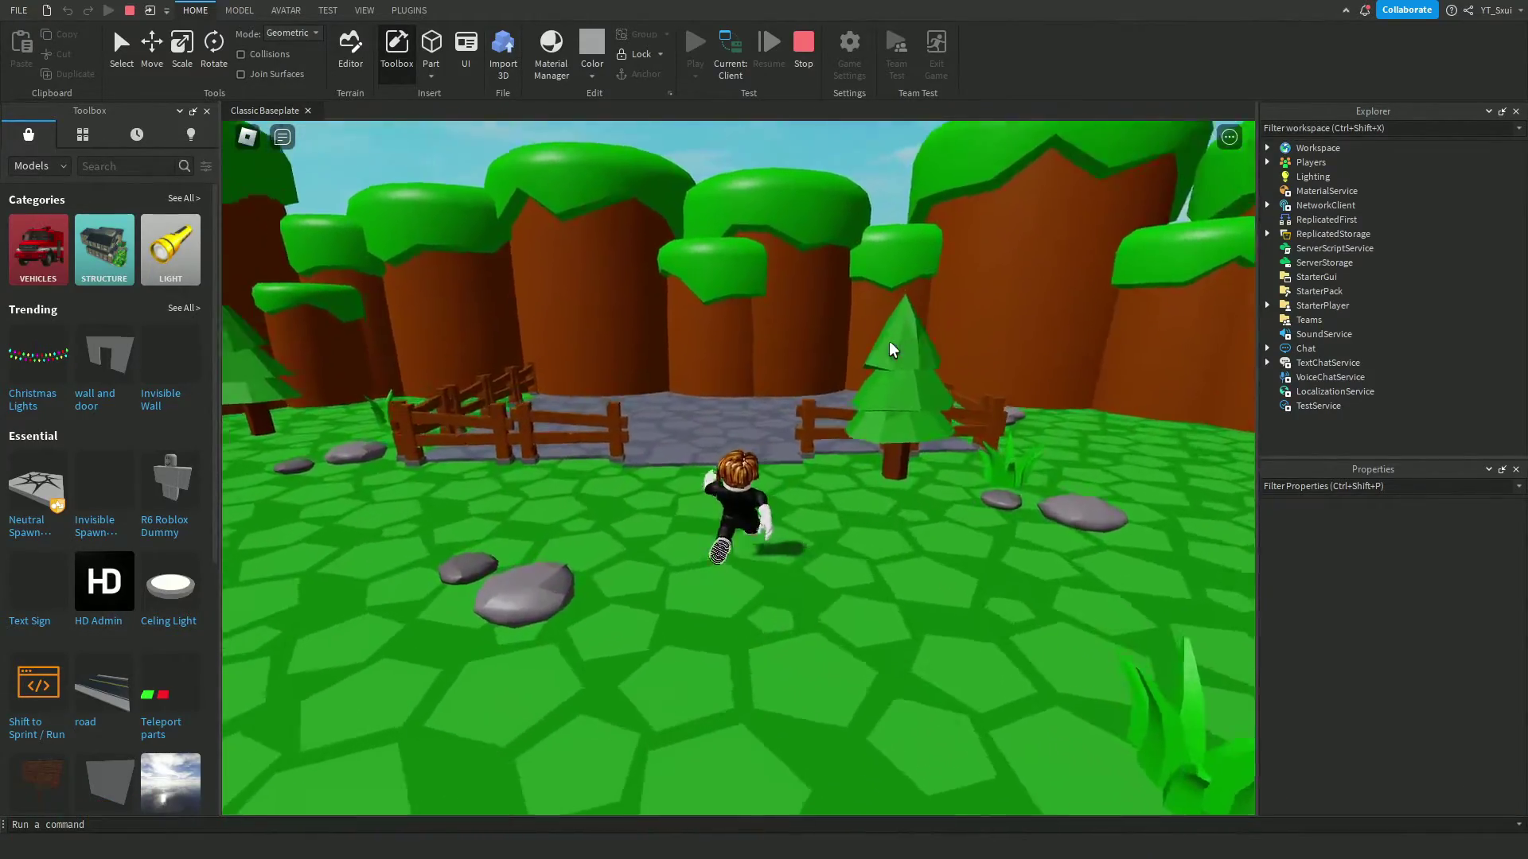
- Circle back past the rocks and bring the camera close, stopping on the grass before the well hut
{"action": "key", "text": "s"}
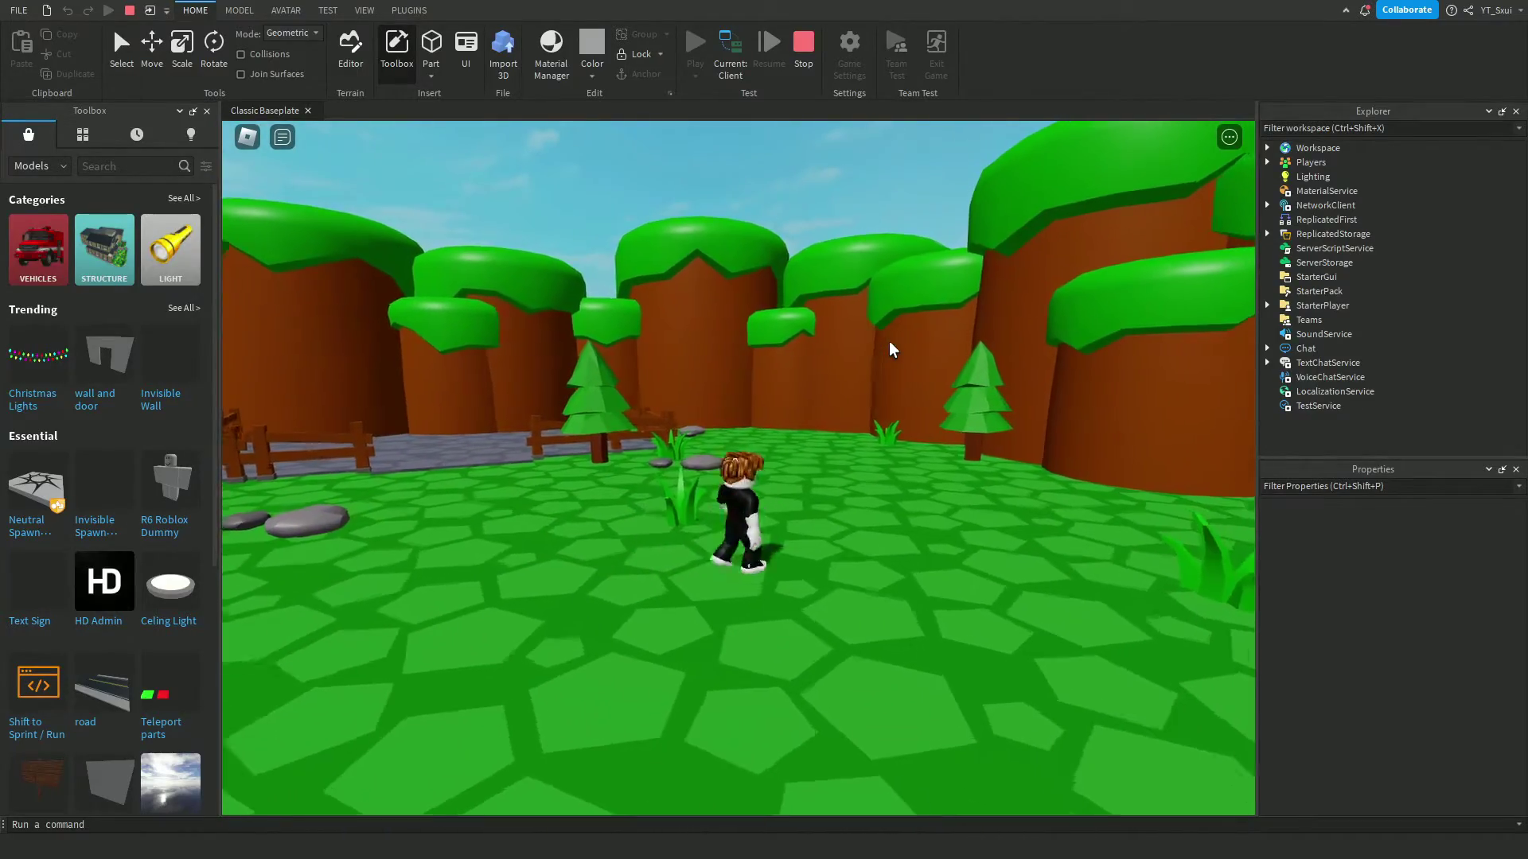
{"action": "key", "text": "a"}
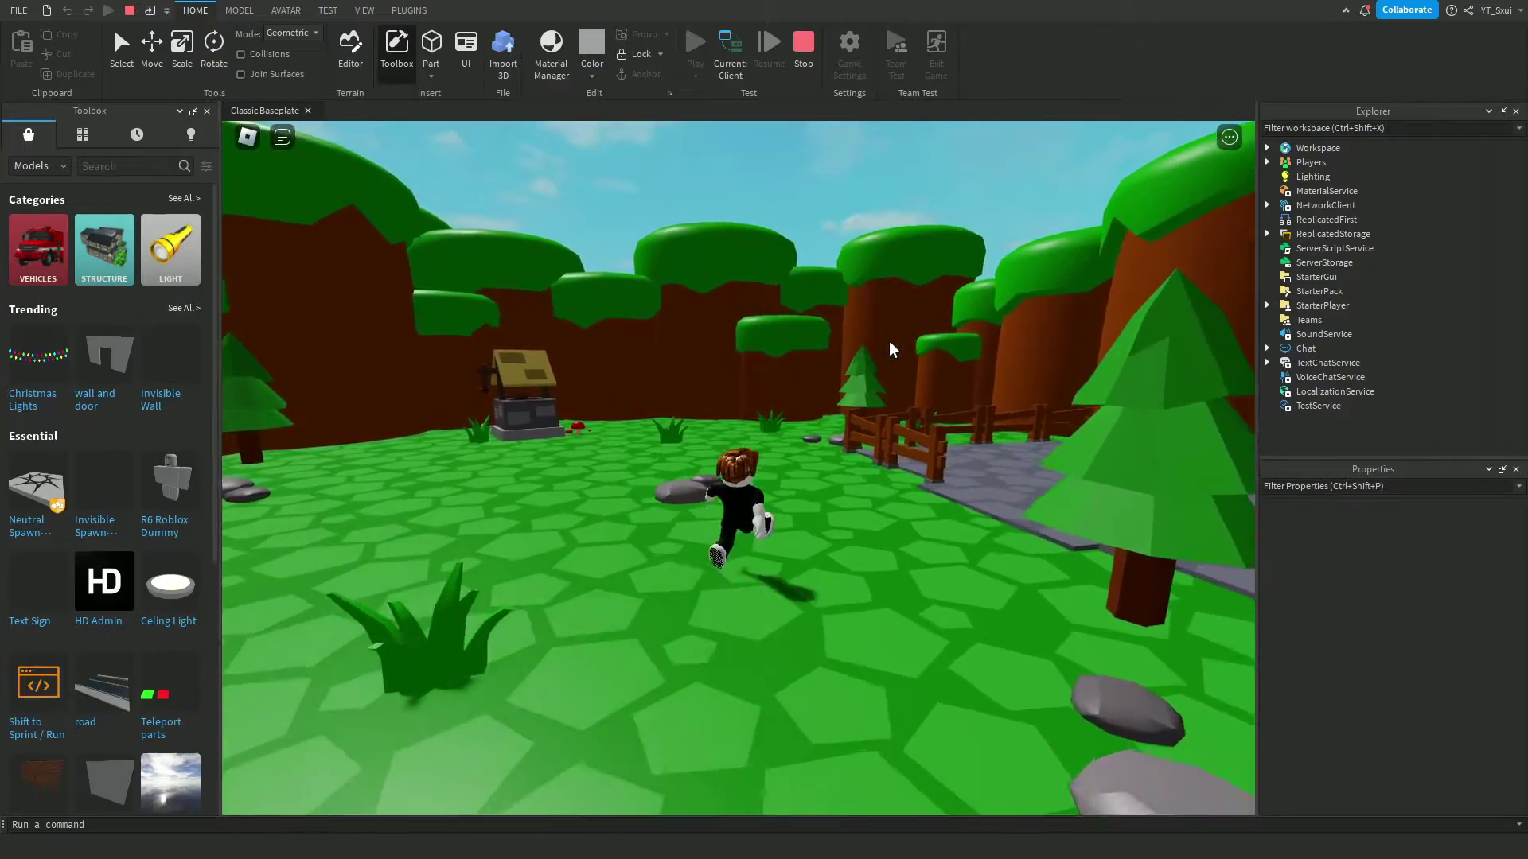
{"action": "key", "text": "a"}
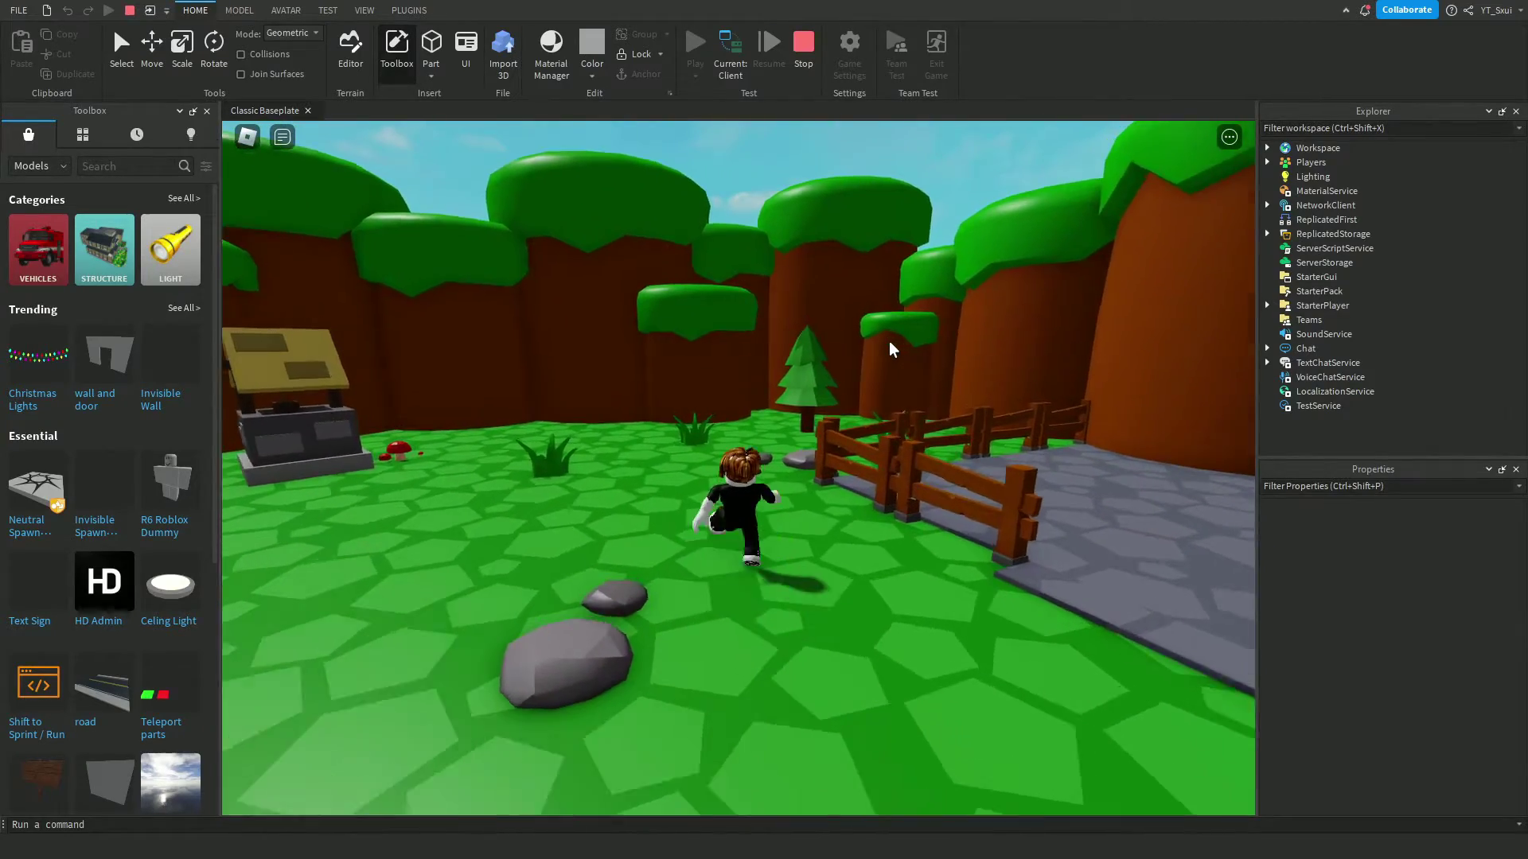
{"action": "key", "text": "a"}
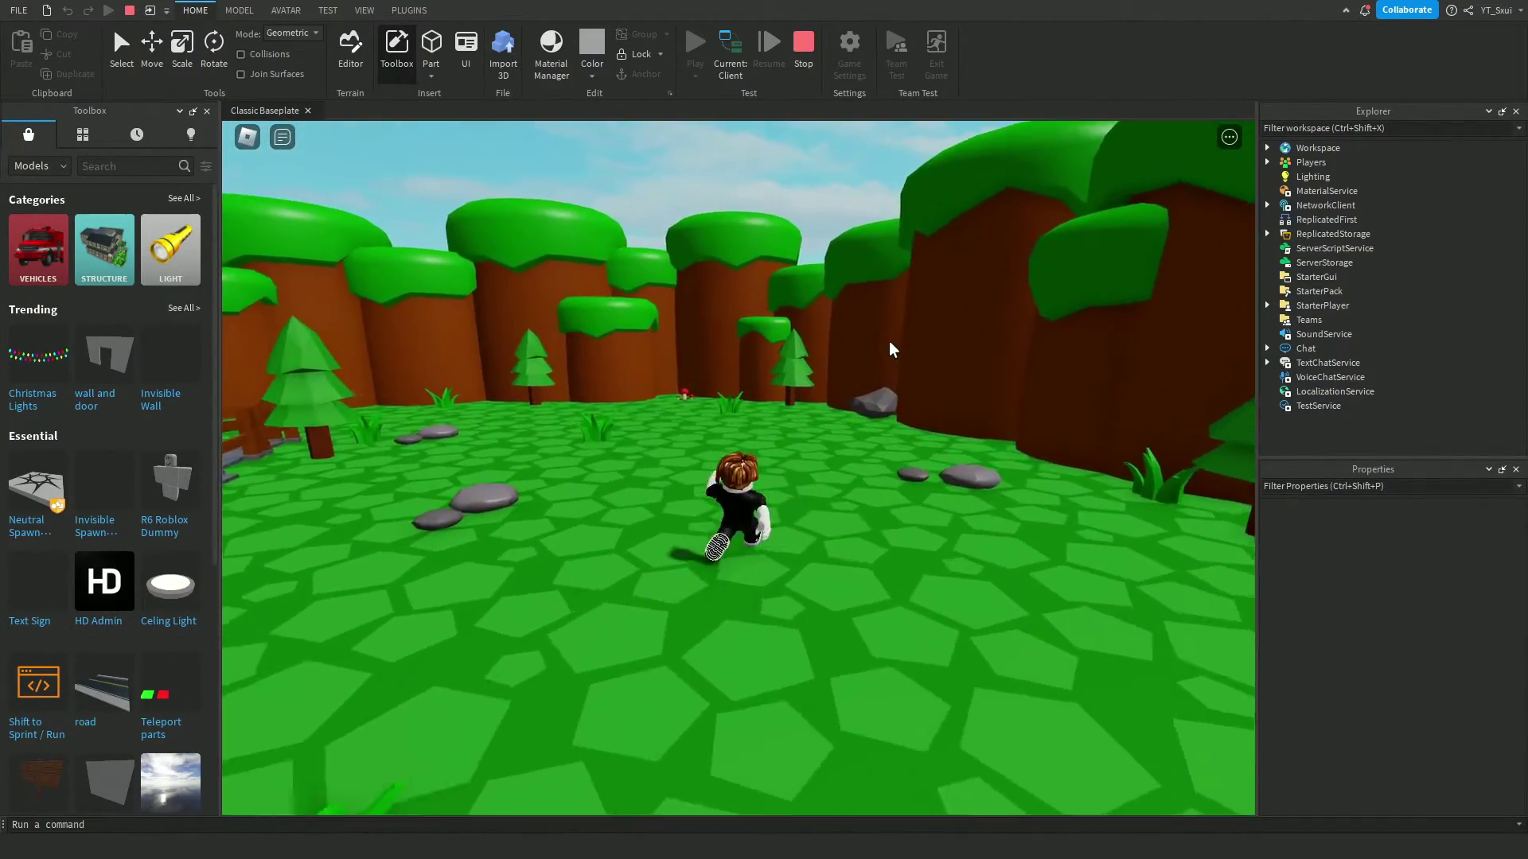
{"action": "key", "text": "a"}
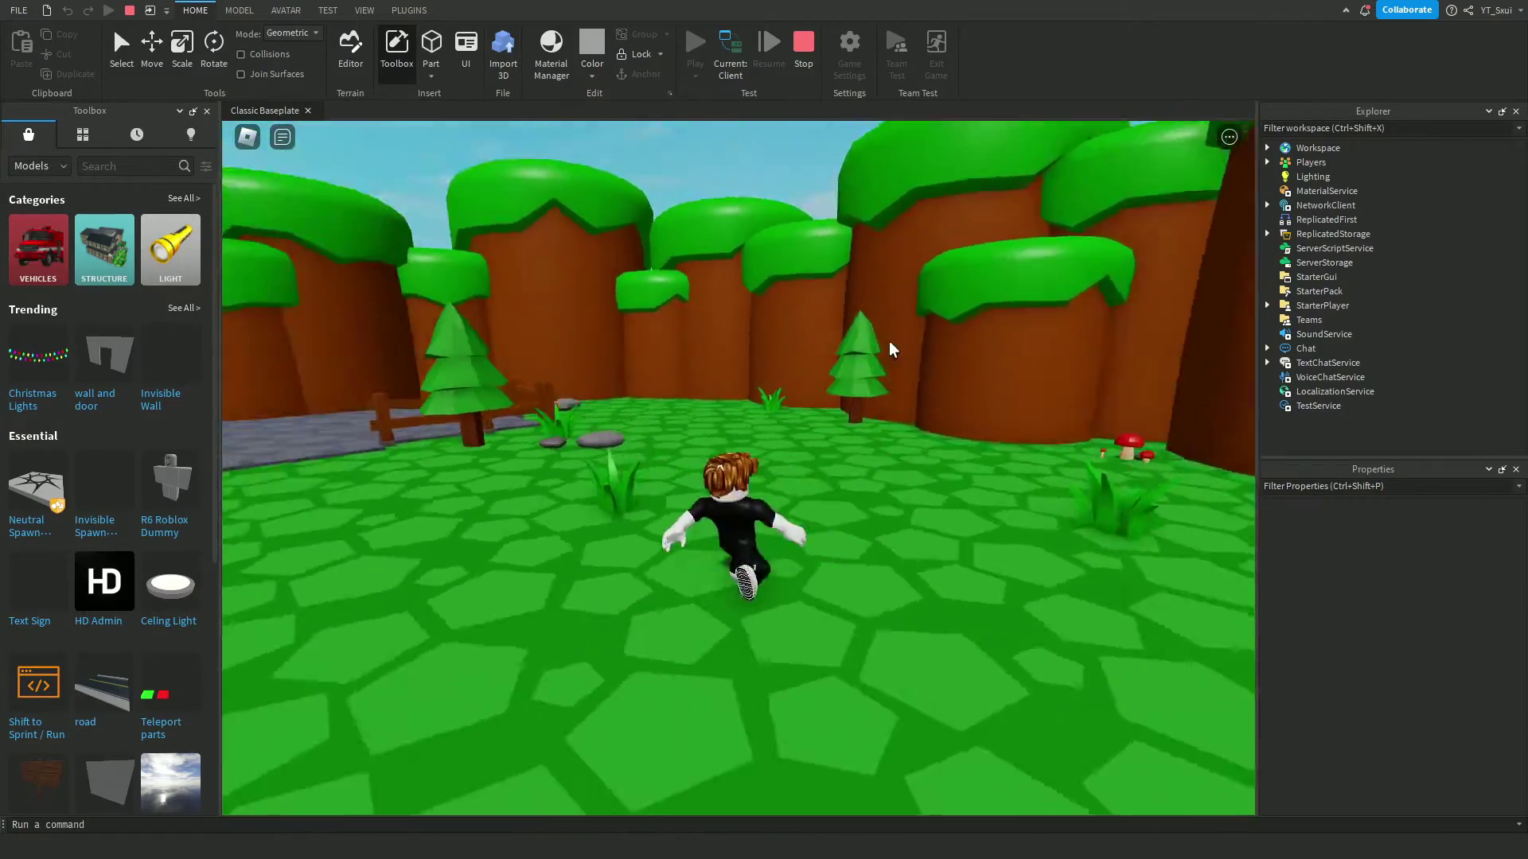
{"action": "key", "text": "a"}
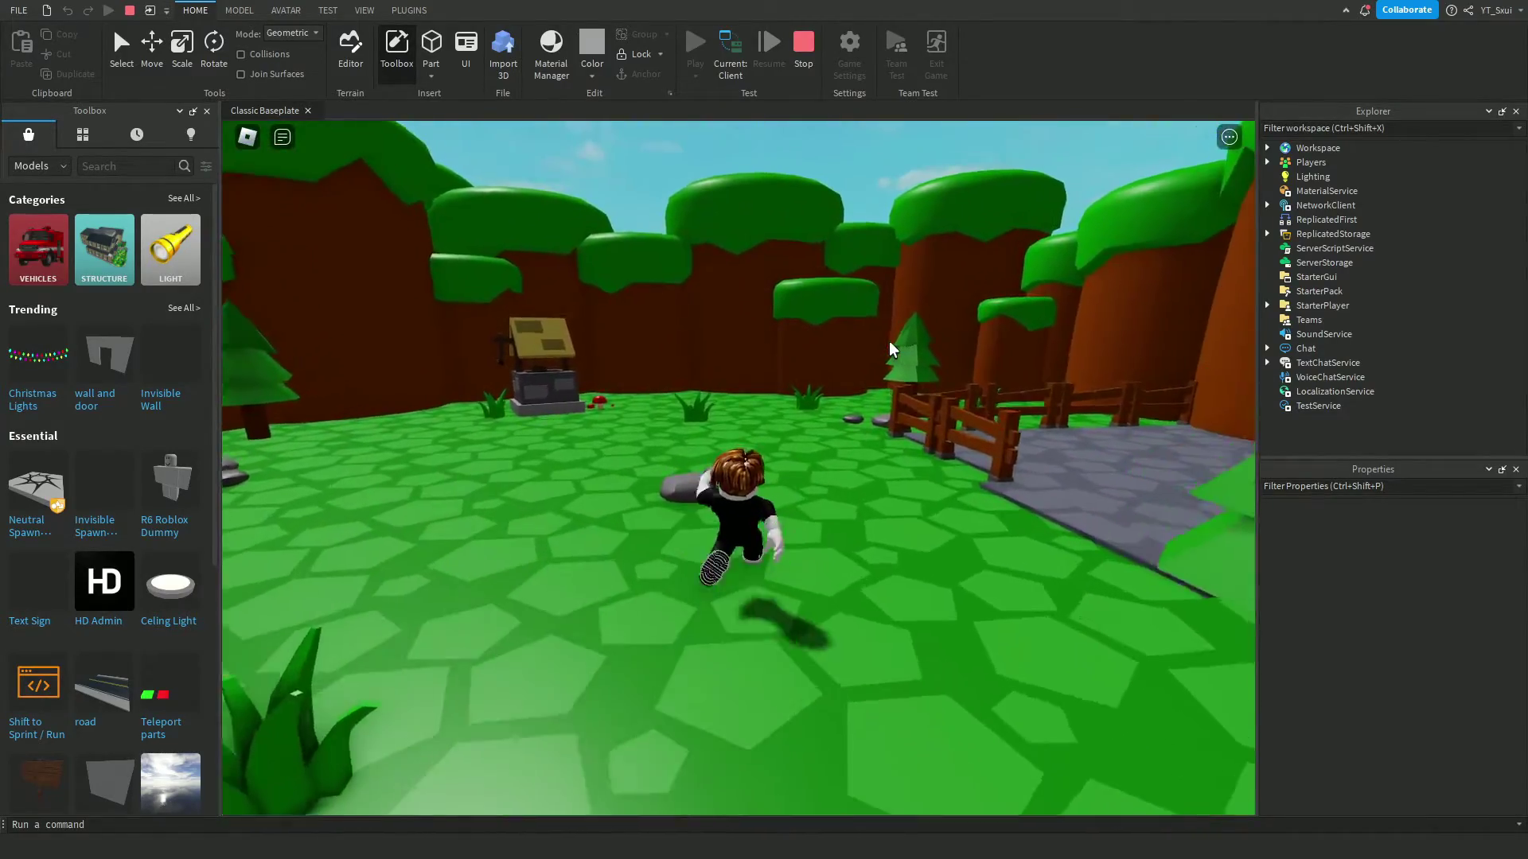
{"action": "key", "text": "s"}
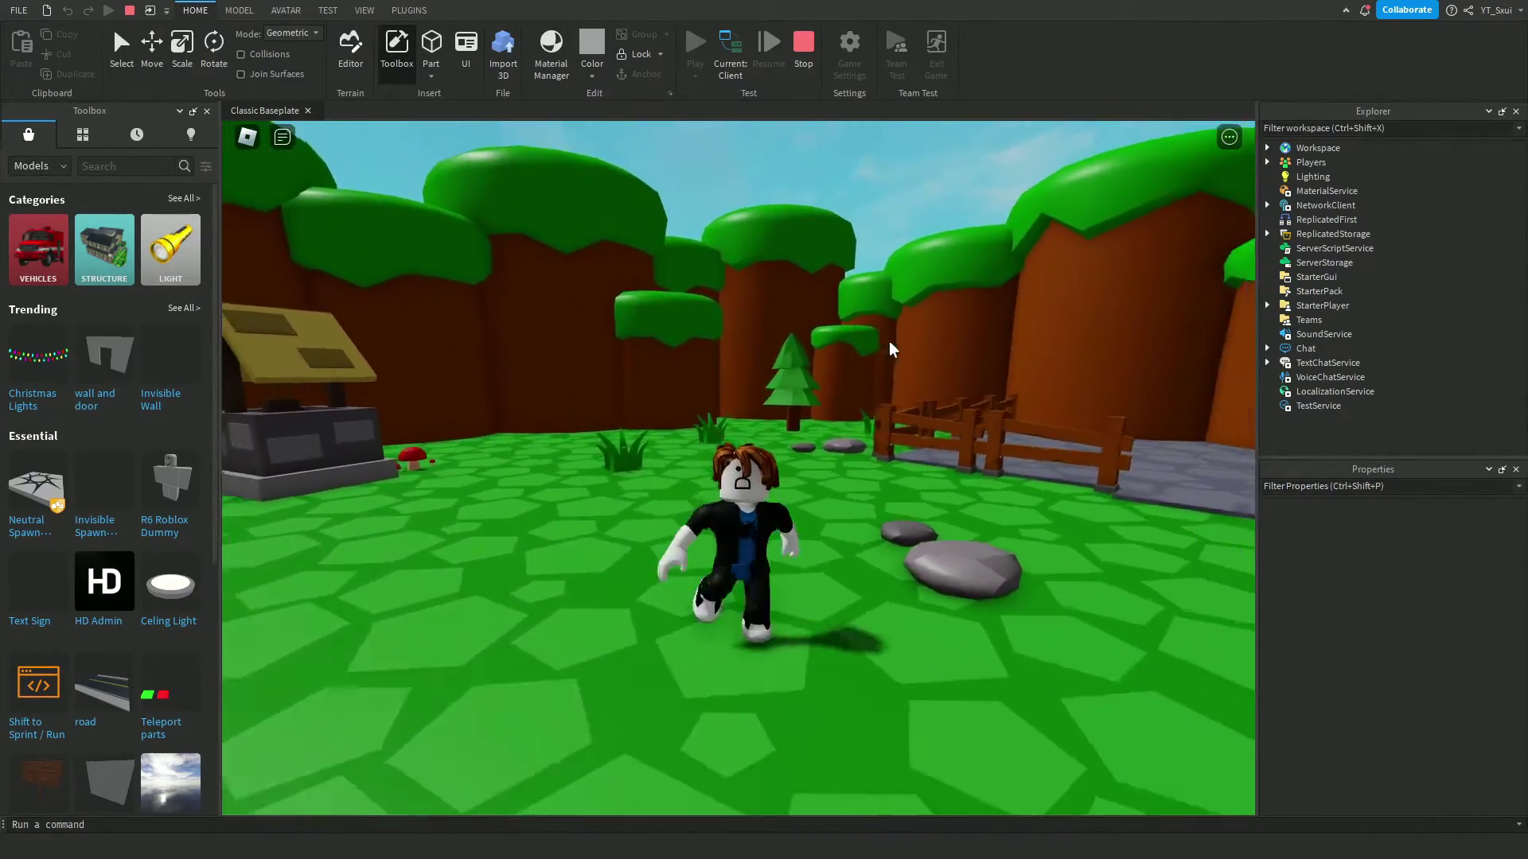
{"action": "mouse_move", "coordinate": [891, 350]}
{"action": "right_mouse_down"}
{"action": "mouse_move", "coordinate": [827, 442]}
{"action": "mouse_move", "coordinate": [864, 451]}
{"action": "right_mouse_up"}
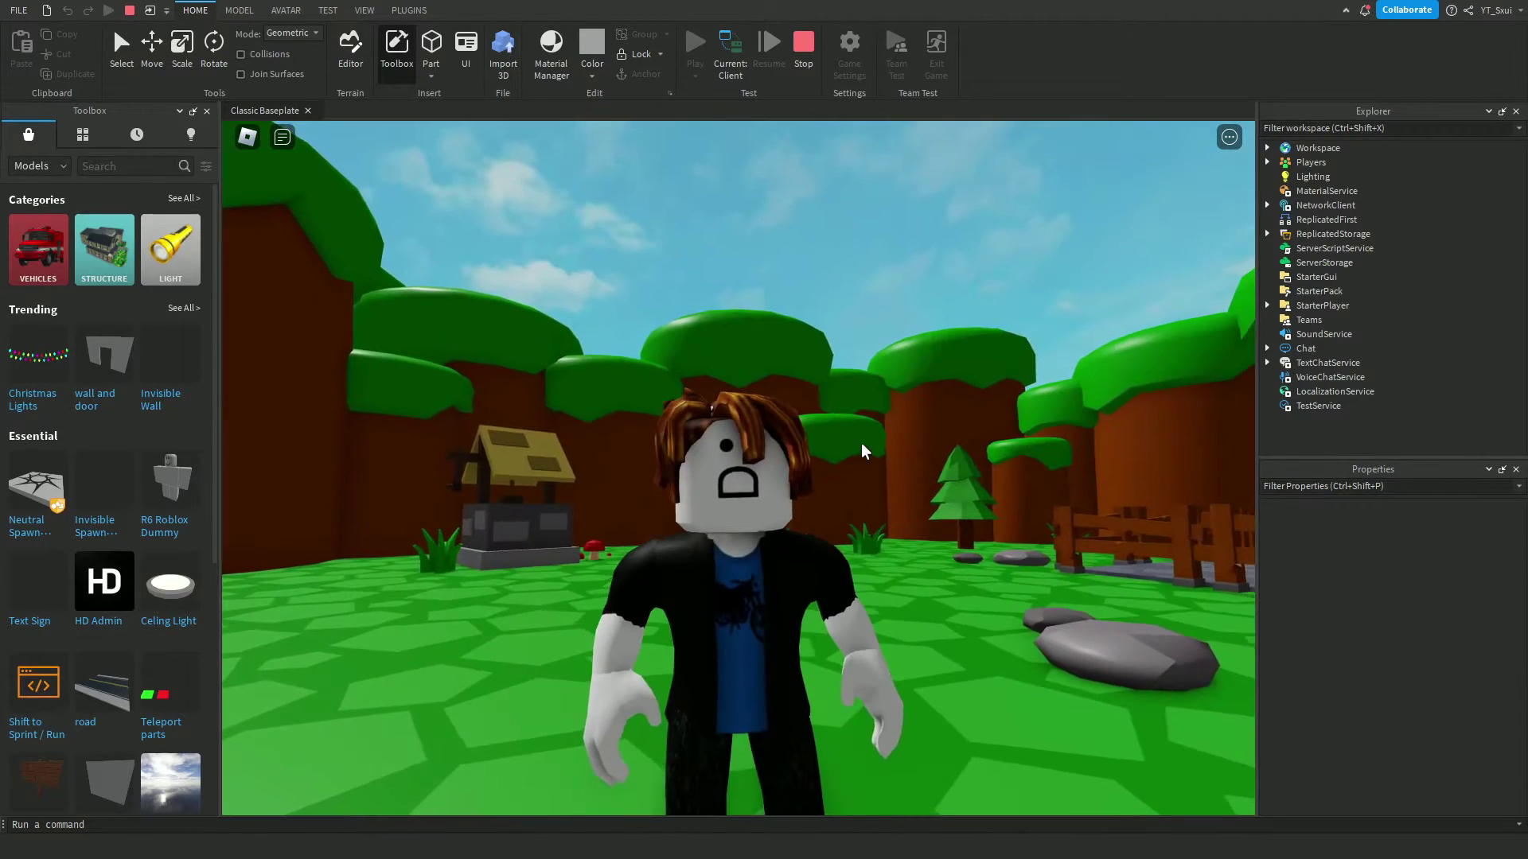
{"action": "key", "text": "s"}
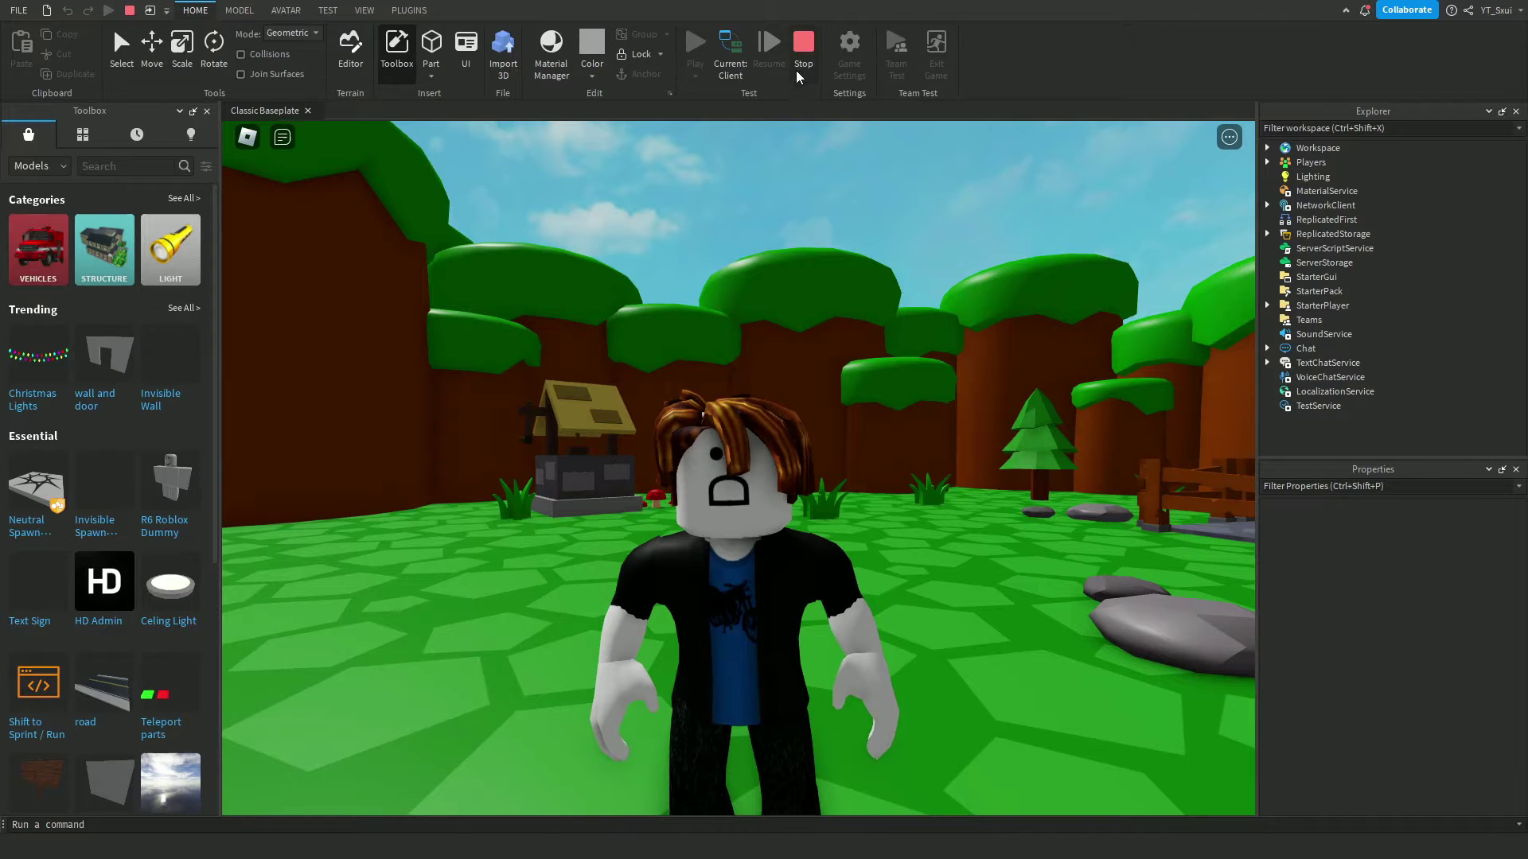